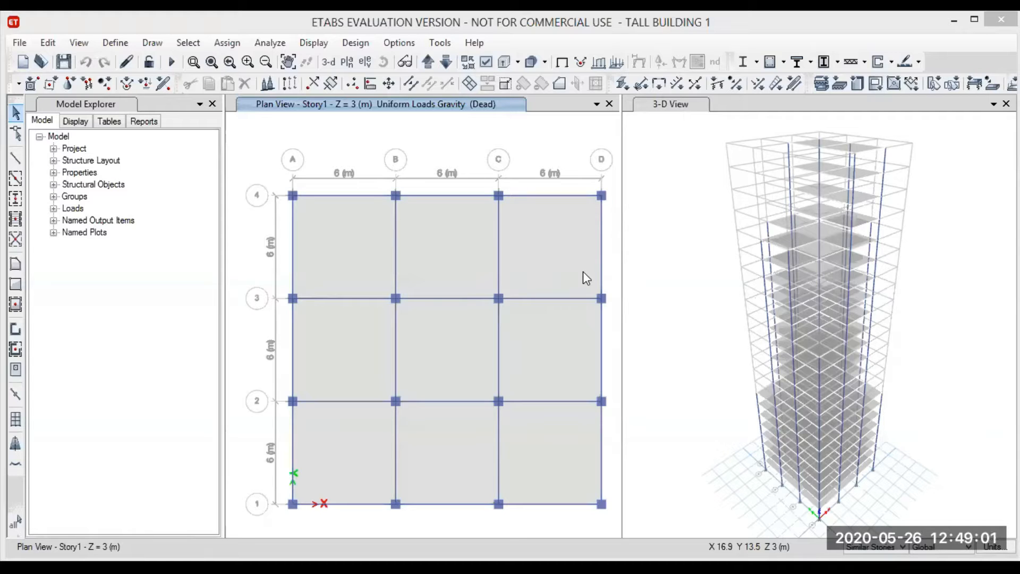
- Assign a uniform gravity load of 2 kN/m² in the Dead pattern to all nine slab panels of the Story1 plan
{"action": "left_click", "coordinate": [385, 240]}
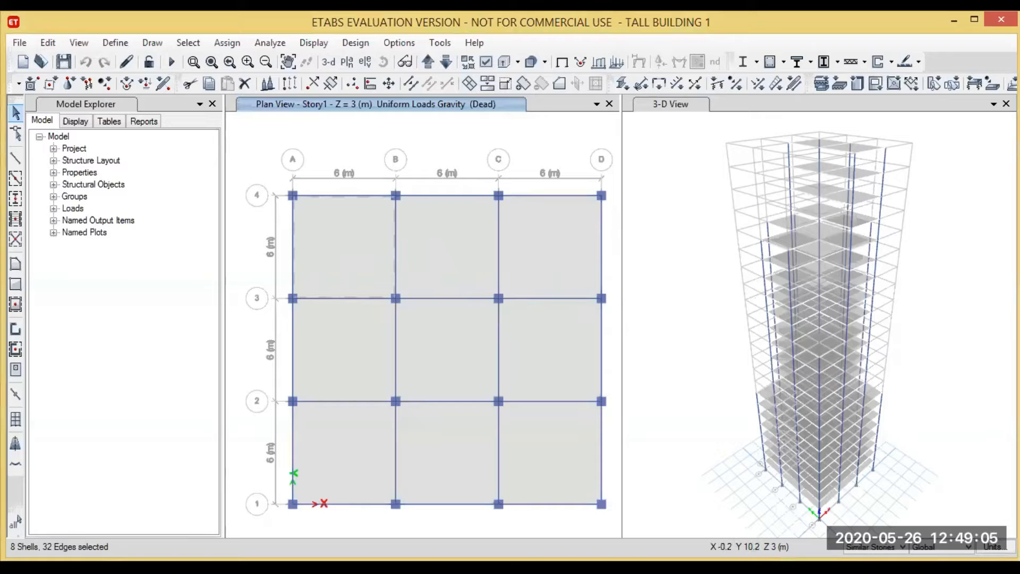
{"action": "left_click", "coordinate": [296, 329]}
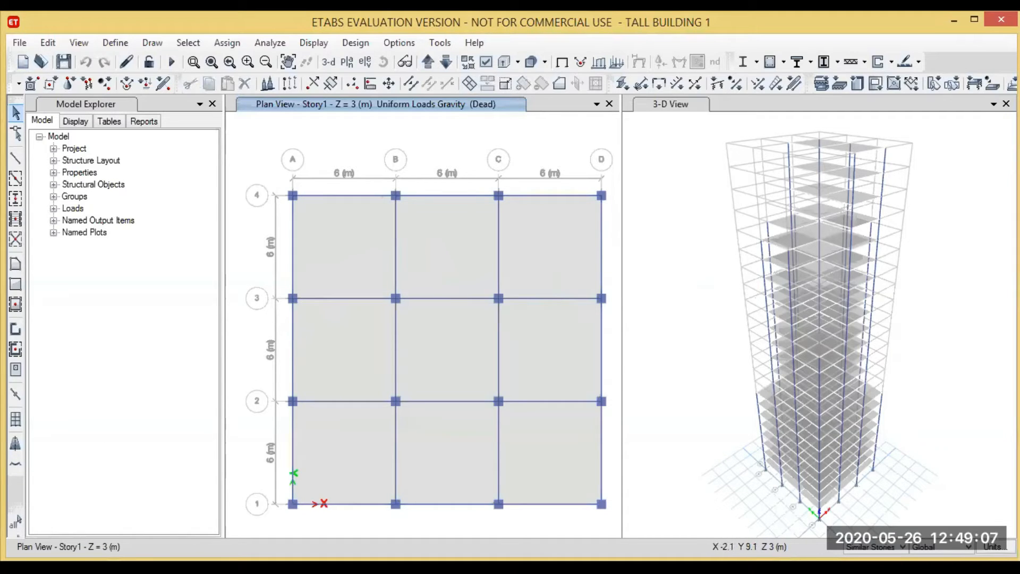
{"action": "left_click", "coordinate": [366, 263]}
{"action": "left_click", "coordinate": [459, 270]}
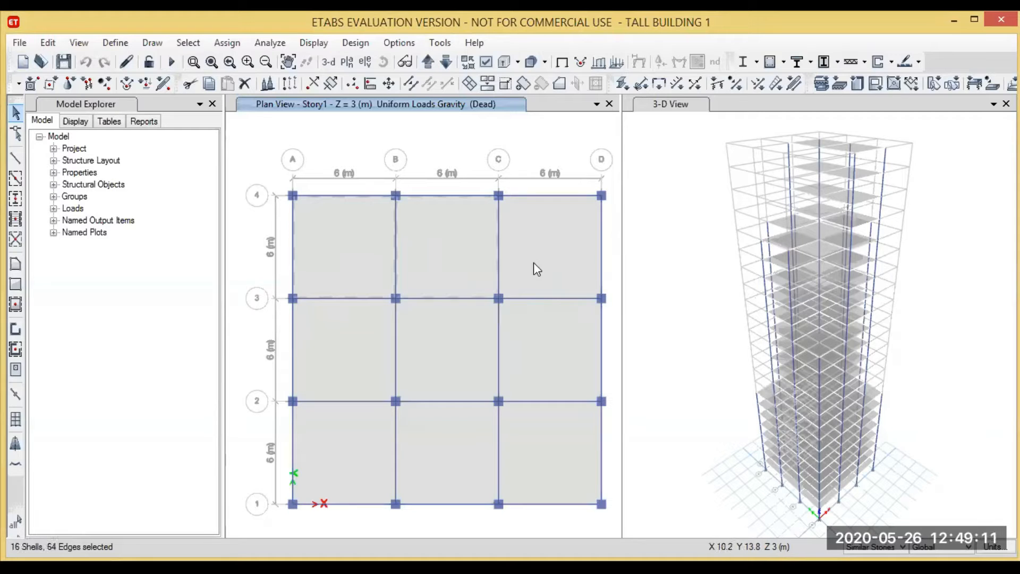
{"action": "left_click", "coordinate": [551, 269]}
{"action": "left_click", "coordinate": [553, 330]}
{"action": "left_click", "coordinate": [466, 346]}
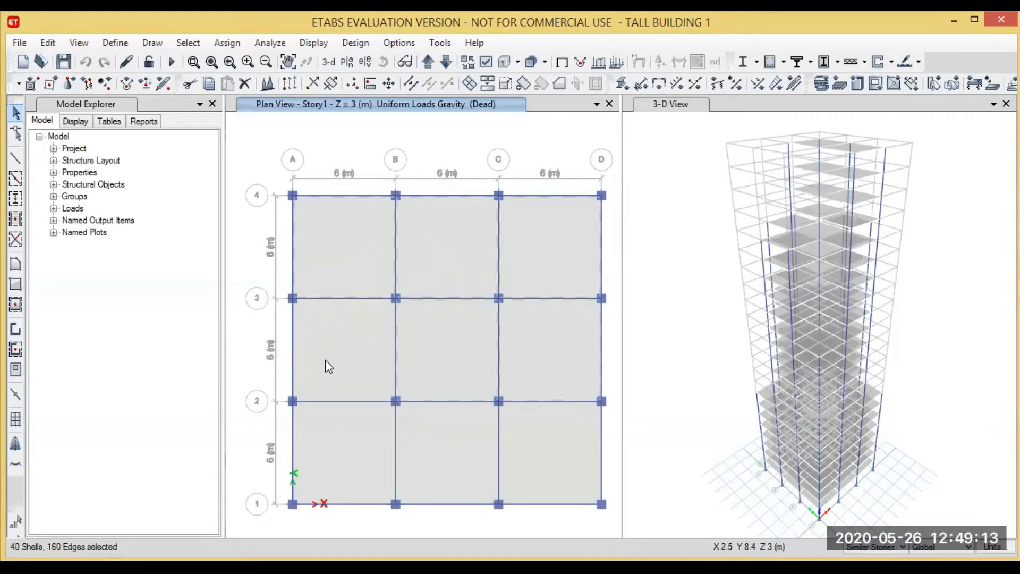
{"action": "left_click", "coordinate": [325, 359]}
{"action": "left_click", "coordinate": [345, 476]}
{"action": "left_click", "coordinate": [433, 469]}
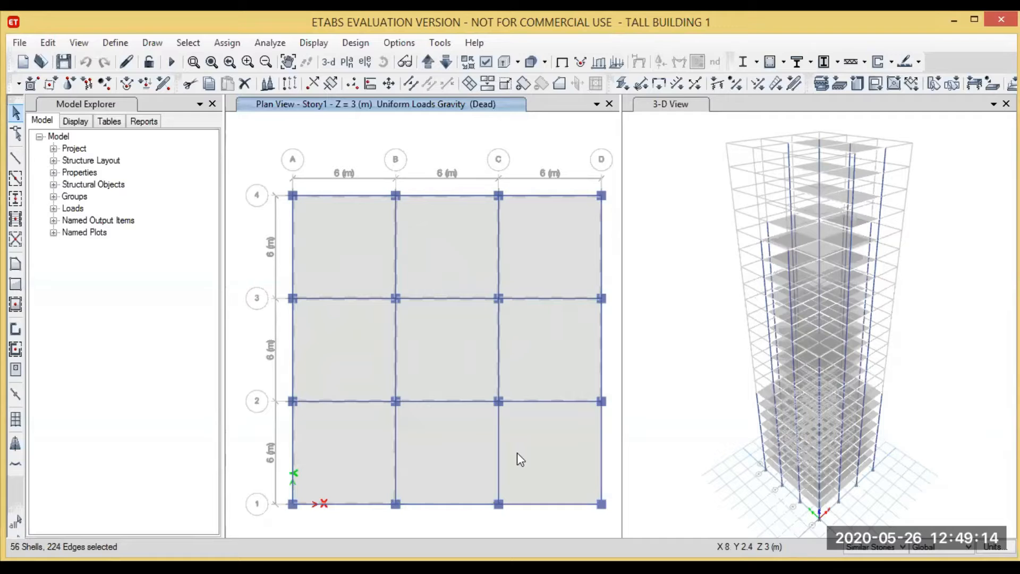
{"action": "left_click", "coordinate": [573, 453]}
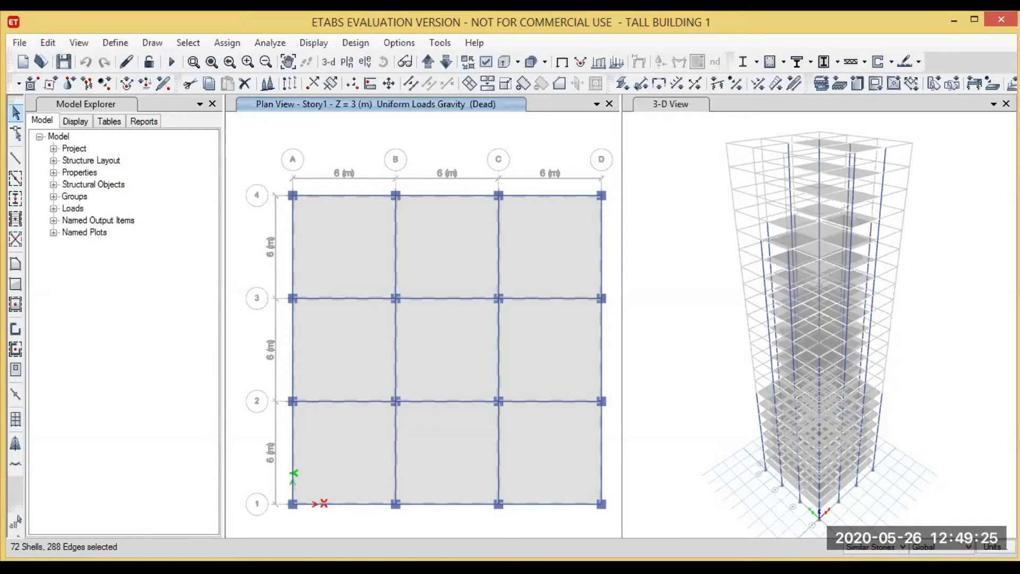
{"action": "left_click", "coordinate": [227, 42]}
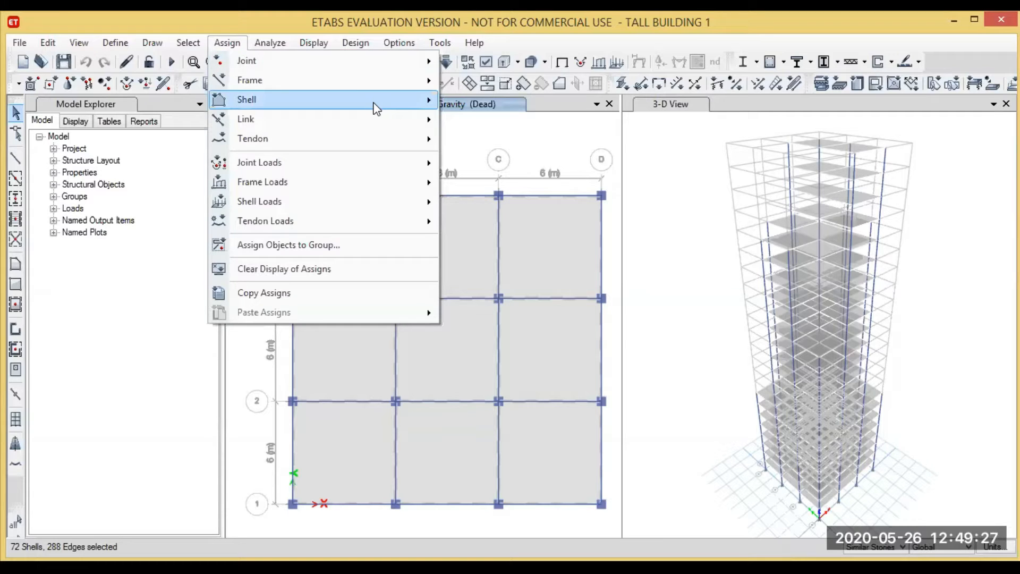
{"action": "mouse_move", "coordinate": [325, 203]}
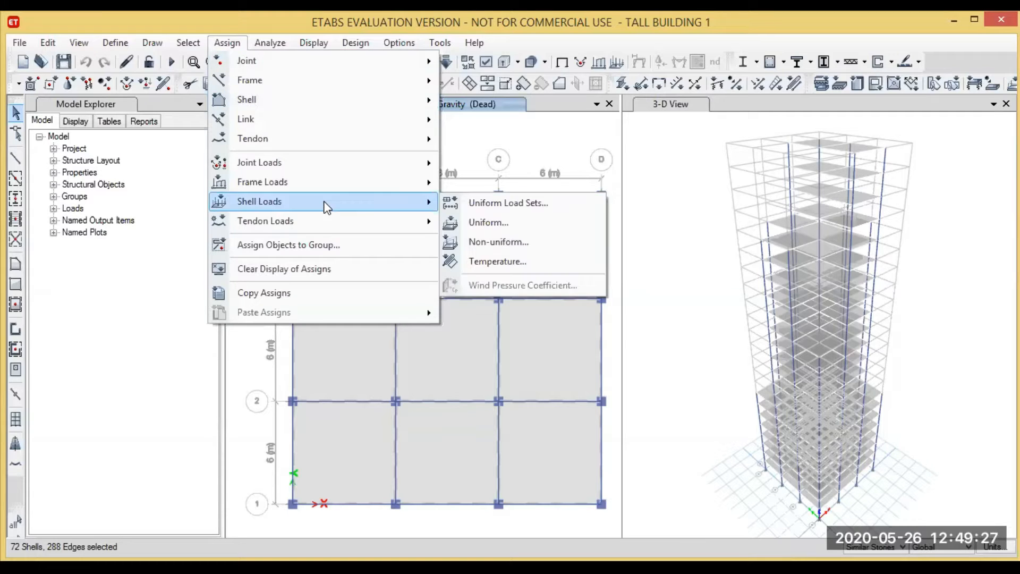
{"action": "left_click", "coordinate": [493, 223]}
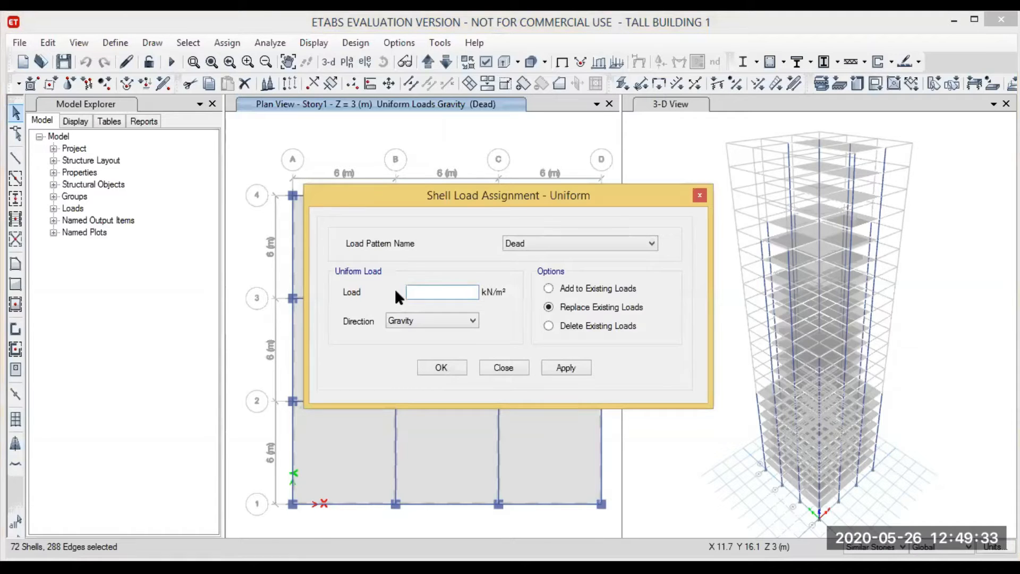
{"action": "type", "text": "2"}
{"action": "left_click", "coordinate": [564, 365]}
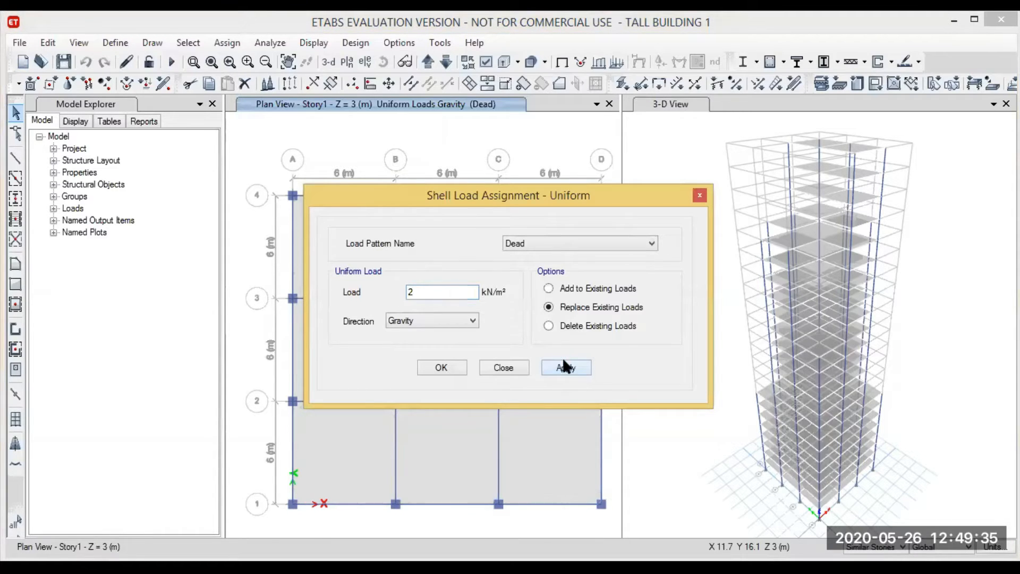
{"action": "left_click", "coordinate": [449, 367]}
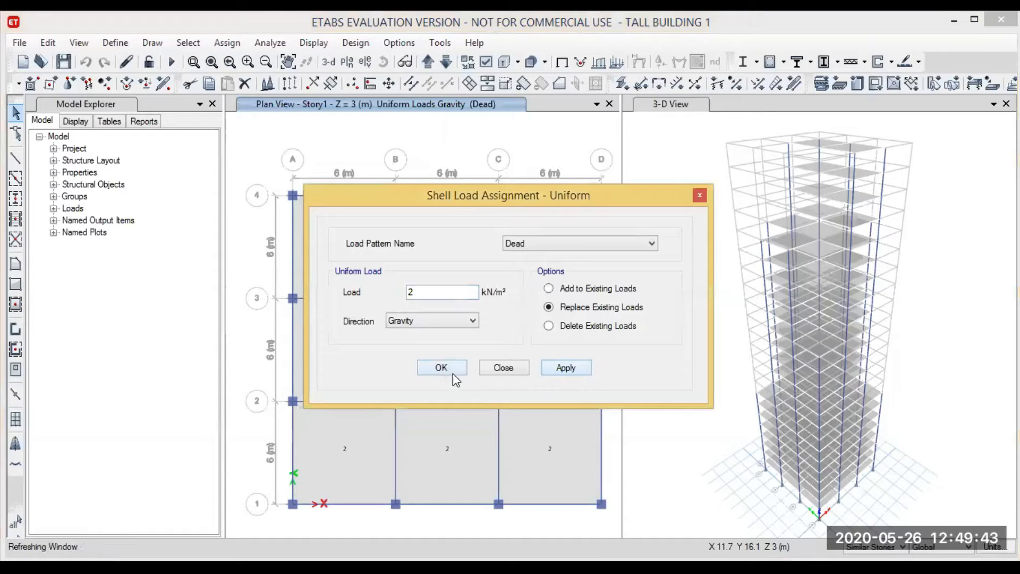
{"action": "left_click", "coordinate": [702, 199]}
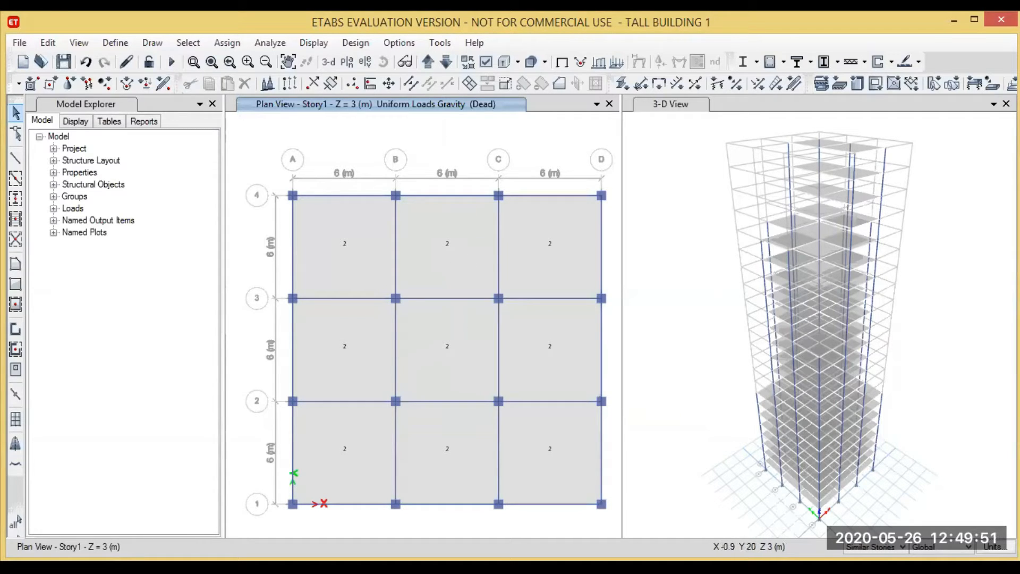
- Assign a uniform gravity load of 5 kN/m² in the Live pattern to all nine slab panels of the Story1 plan
{"action": "key", "text": "ctrl+a"}
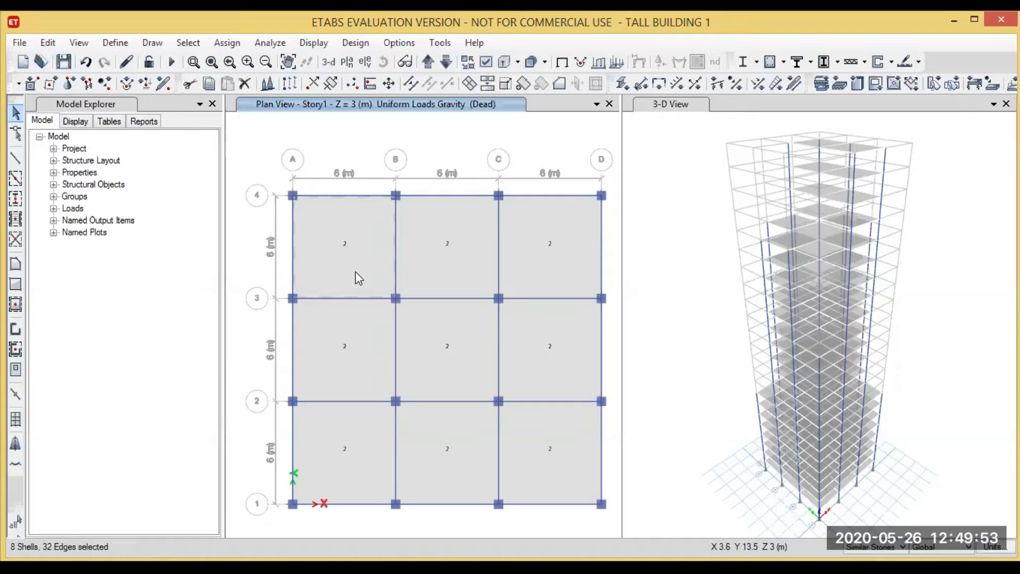
{"action": "left_click", "coordinate": [538, 259]}
{"action": "left_click", "coordinate": [548, 333]}
{"action": "left_click", "coordinate": [475, 344]}
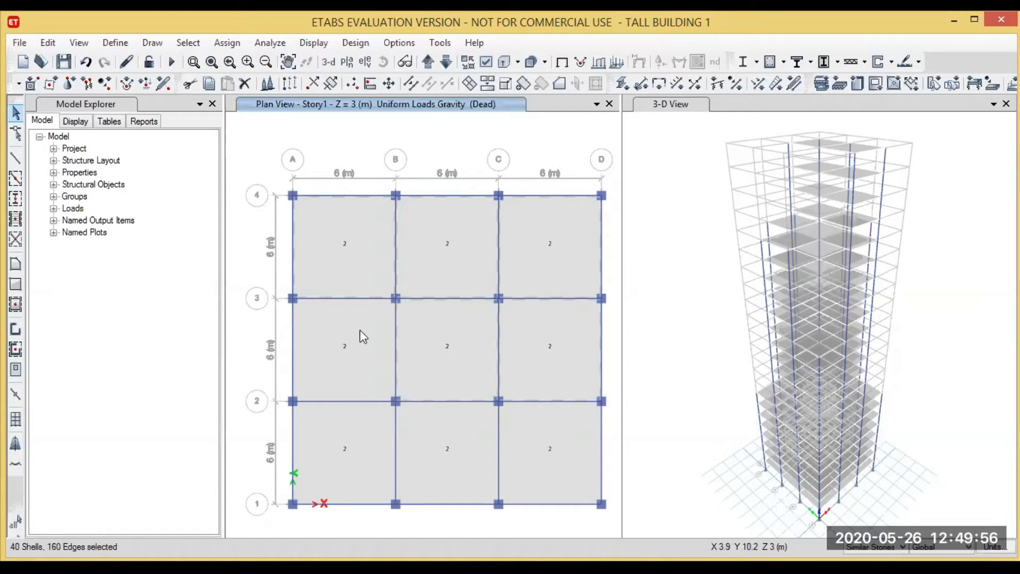
{"action": "left_click", "coordinate": [362, 415]}
{"action": "left_click", "coordinate": [460, 450]}
{"action": "left_click", "coordinate": [577, 449]}
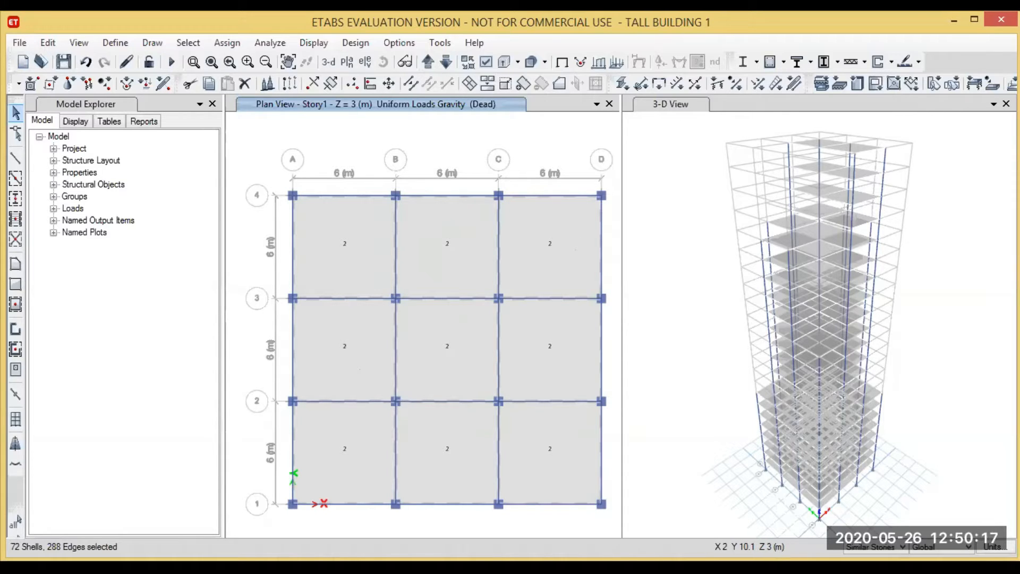
{"action": "left_click", "coordinate": [225, 45]}
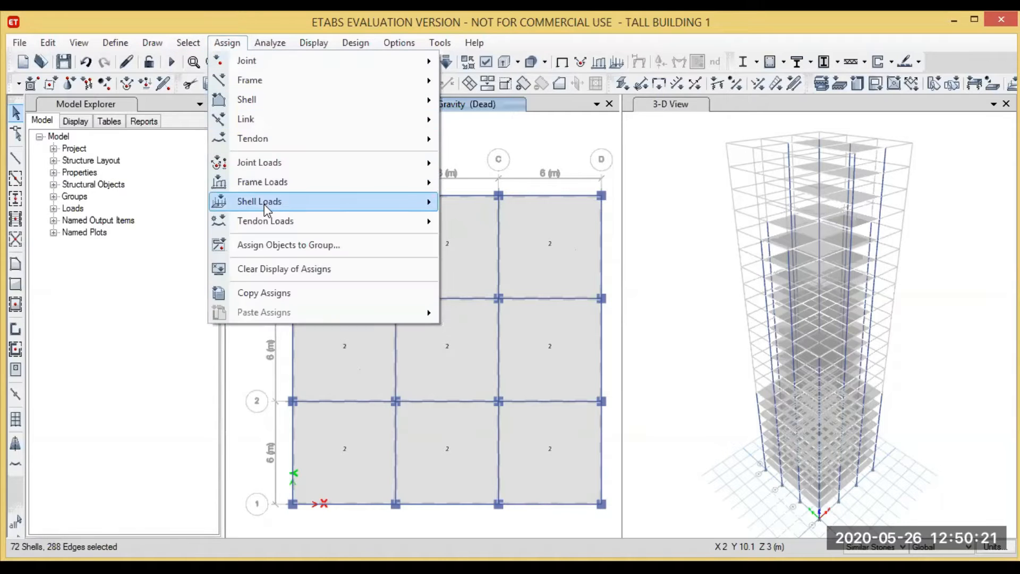
{"action": "mouse_move", "coordinate": [266, 210]}
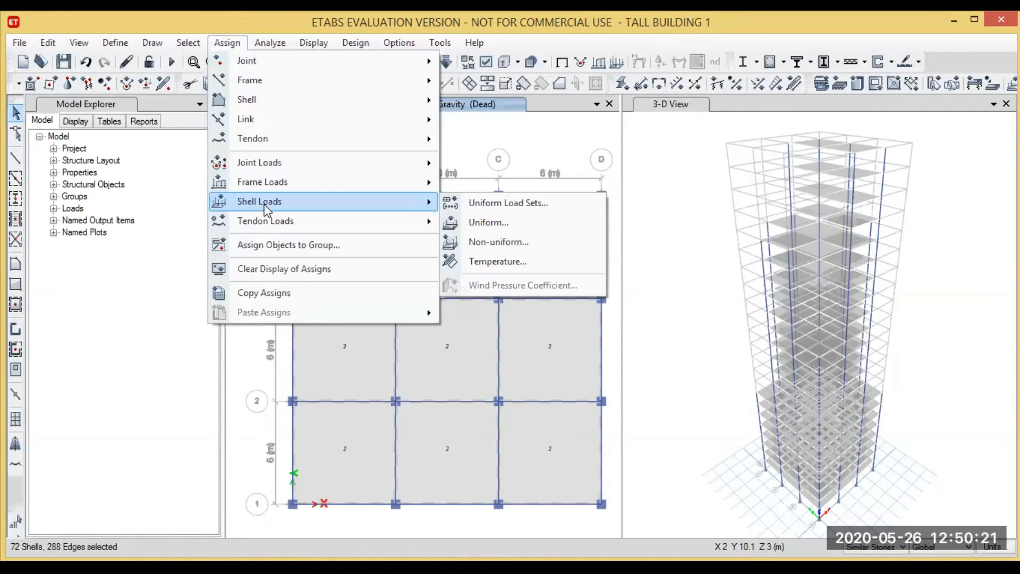
{"action": "left_click", "coordinate": [483, 225]}
{"action": "left_click", "coordinate": [541, 246]}
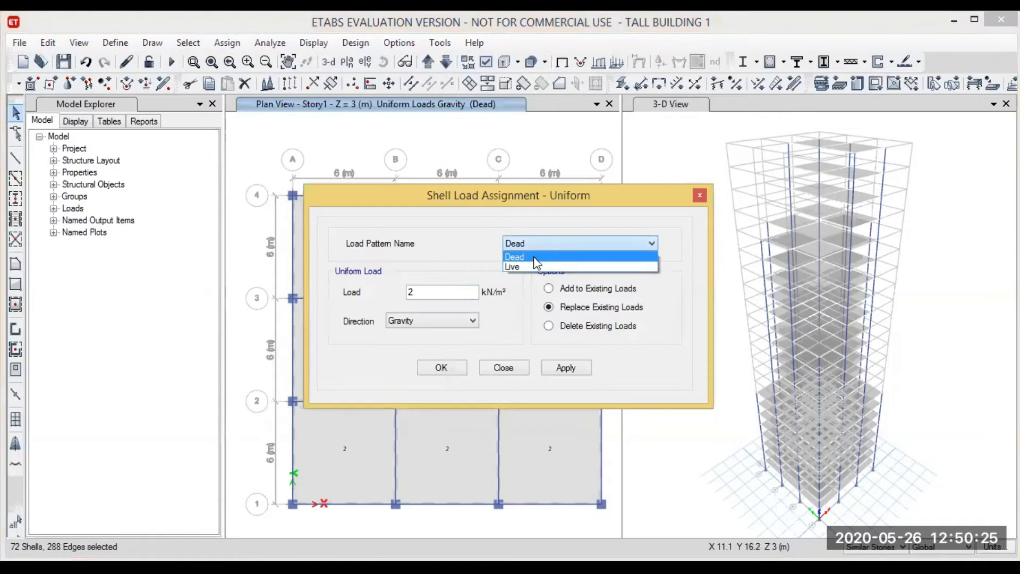
{"action": "left_click", "coordinate": [531, 268]}
{"action": "left_click", "coordinate": [448, 293]}
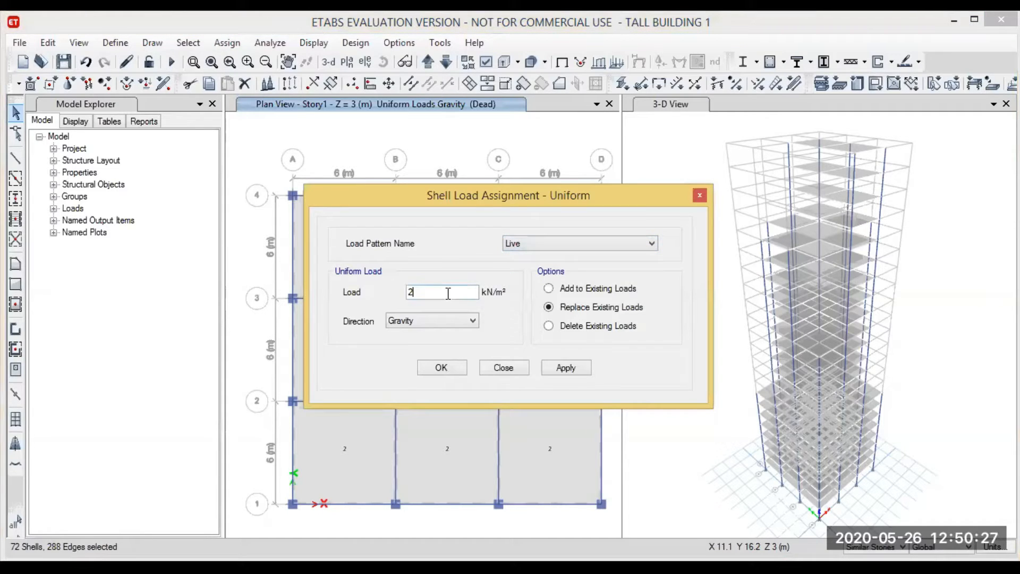
{"action": "key", "text": "BackSpace"}
{"action": "type", "text": "5"}
{"action": "left_click", "coordinate": [559, 368]}
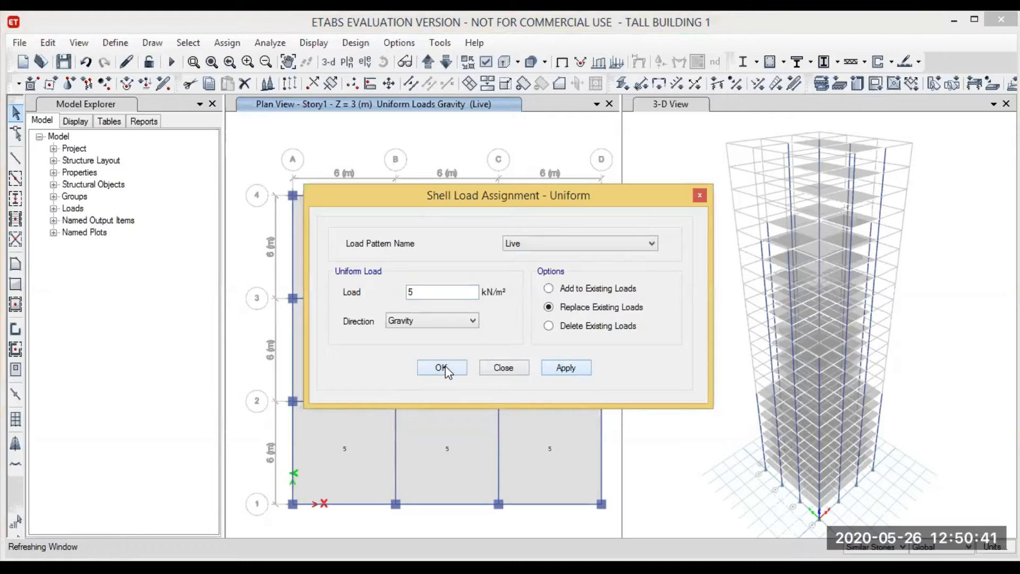
{"action": "left_click", "coordinate": [444, 367]}
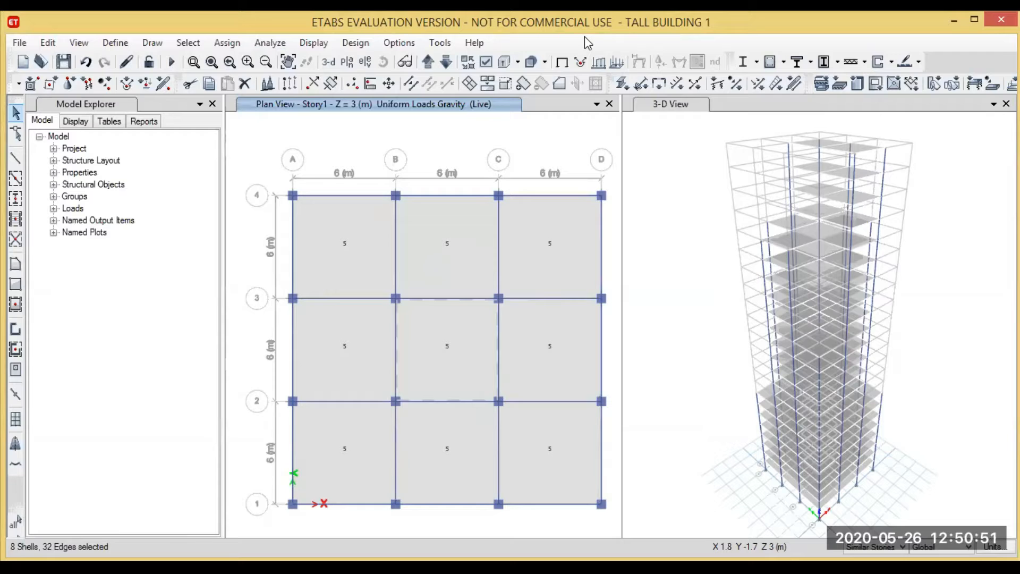
- Move the plan view up story by story from Story1 to Story9
{"action": "left_click", "coordinate": [429, 60]}
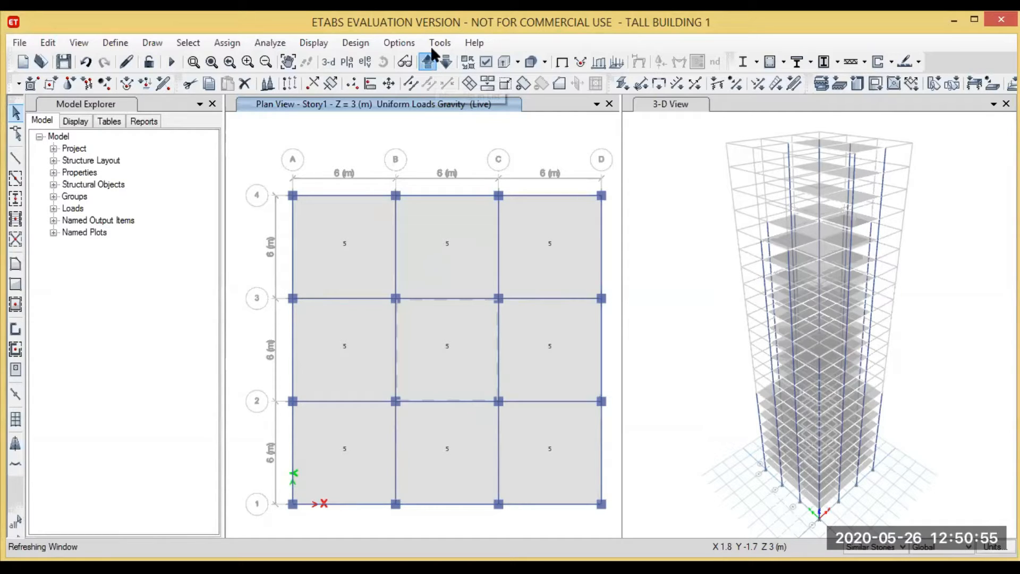
{"action": "left_click", "coordinate": [429, 61]}
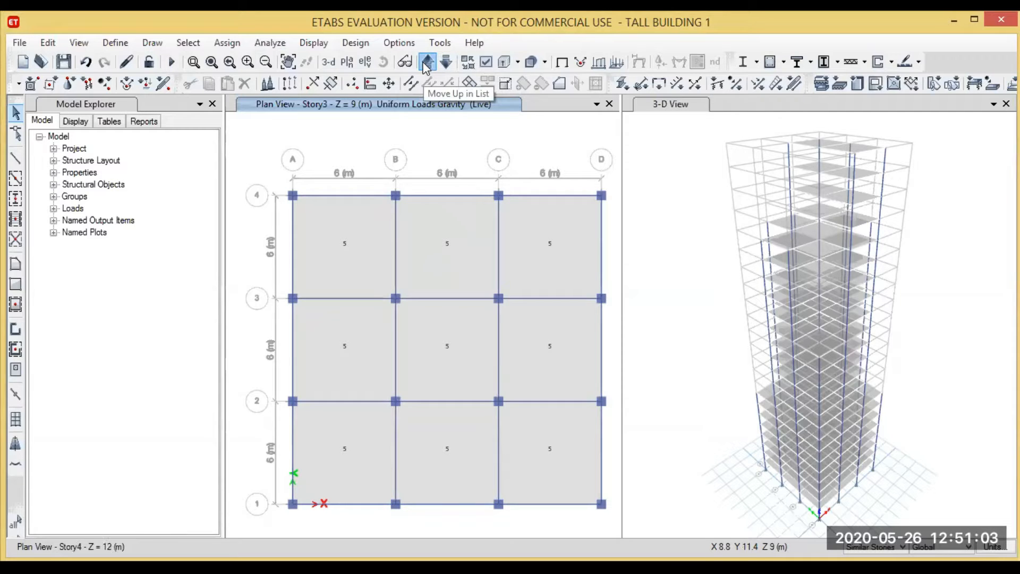
{"action": "left_click", "coordinate": [427, 63]}
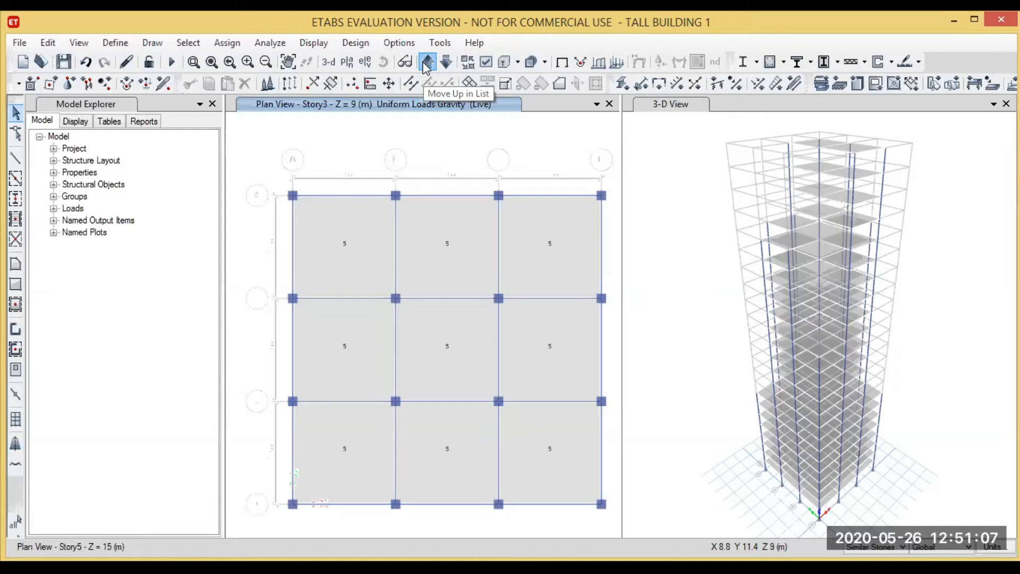
{"action": "left_click", "coordinate": [426, 62]}
{"action": "left_click", "coordinate": [427, 63]}
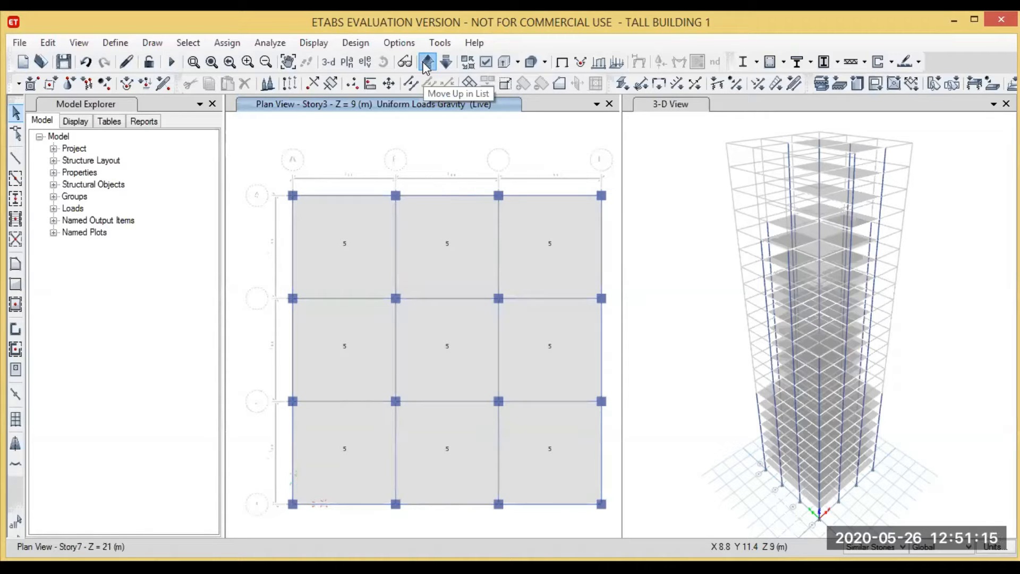
{"action": "left_click", "coordinate": [425, 66]}
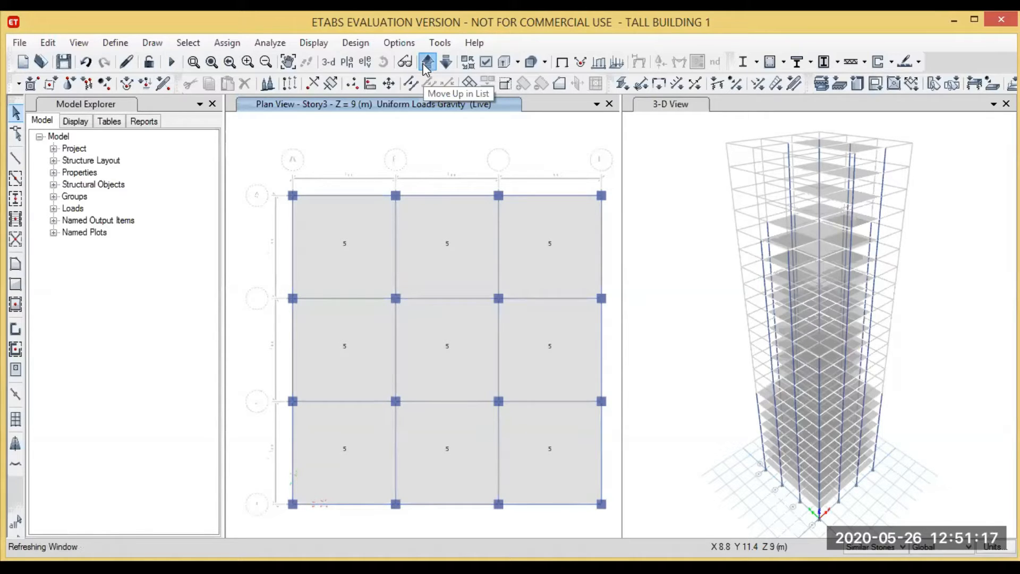
{"action": "left_click", "coordinate": [426, 66]}
{"action": "left_click", "coordinate": [423, 63]}
{"action": "left_click", "coordinate": [424, 64]}
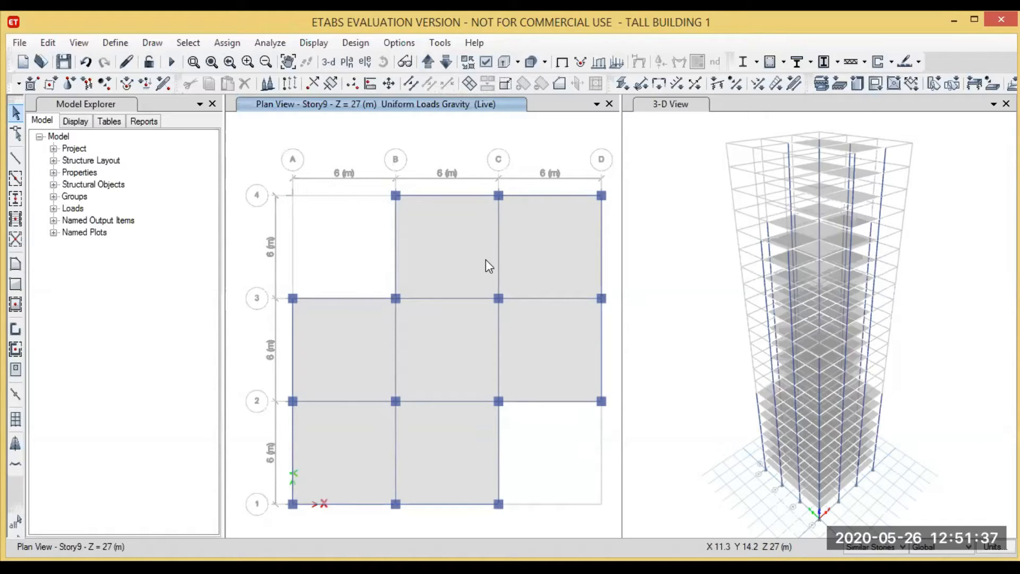
- Assign a uniform gravity load of 2 kN/m² in the Dead pattern to all seven slab panels of the Story9 plan
{"action": "left_click", "coordinate": [478, 235]}
{"action": "left_click", "coordinate": [551, 244]}
{"action": "left_click", "coordinate": [558, 340]}
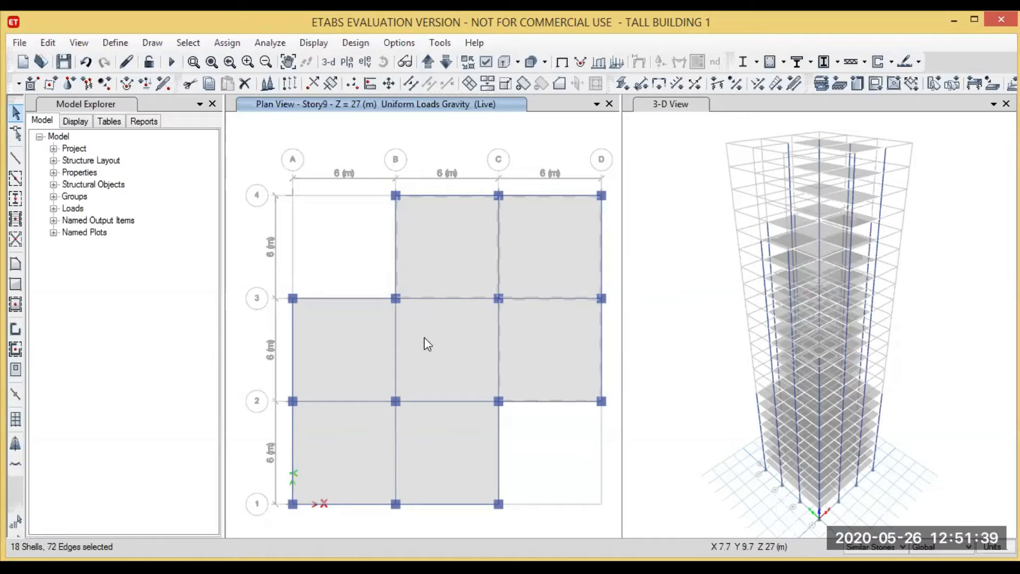
{"action": "left_click", "coordinate": [426, 341]}
{"action": "left_click", "coordinate": [358, 353]}
{"action": "left_click", "coordinate": [342, 439]}
{"action": "left_click", "coordinate": [435, 445]}
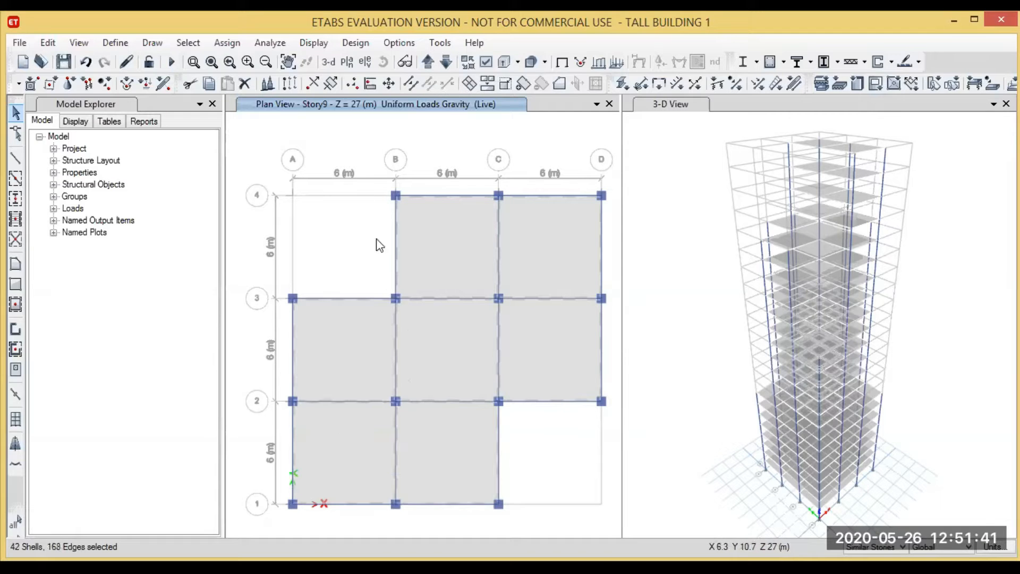
{"action": "left_click", "coordinate": [227, 44]}
{"action": "left_click", "coordinate": [237, 46]}
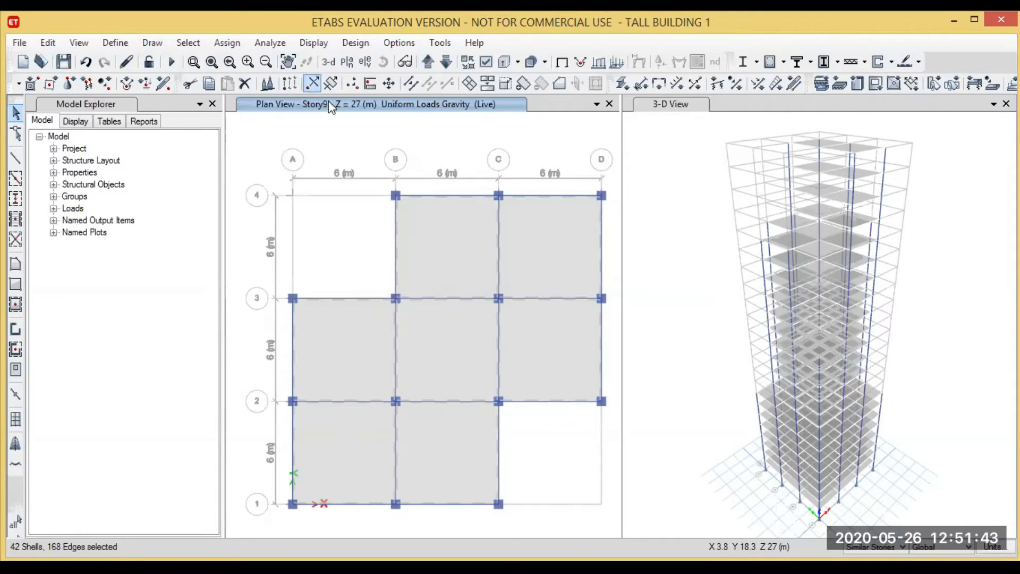
{"action": "left_click", "coordinate": [233, 43]}
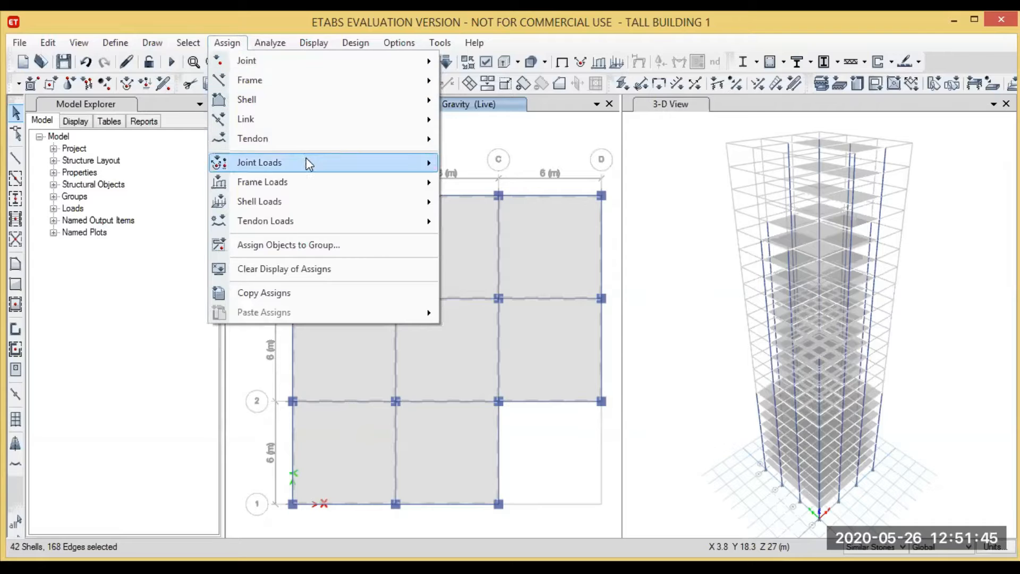
{"action": "mouse_move", "coordinate": [308, 202]}
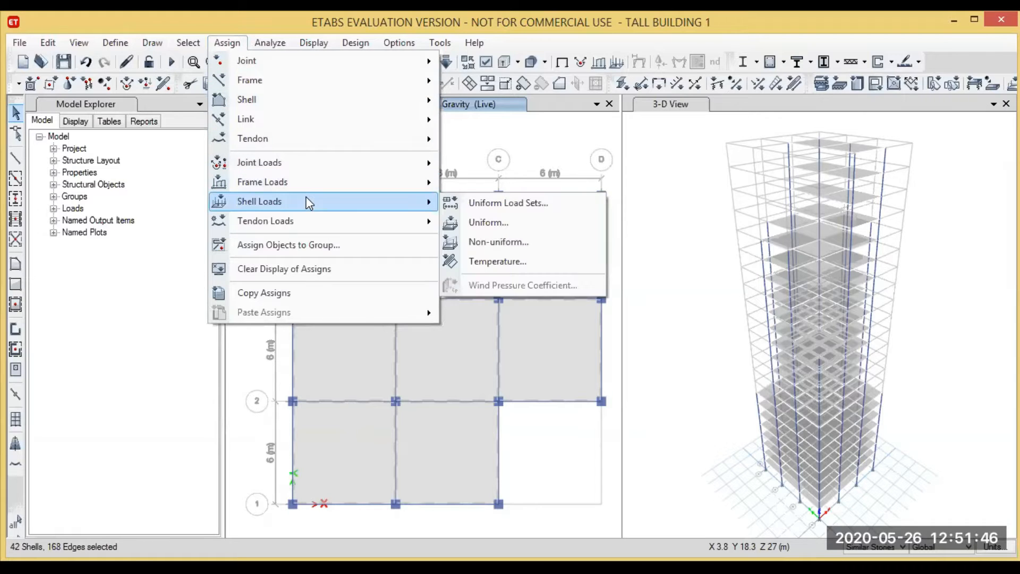
{"action": "left_click", "coordinate": [498, 222]}
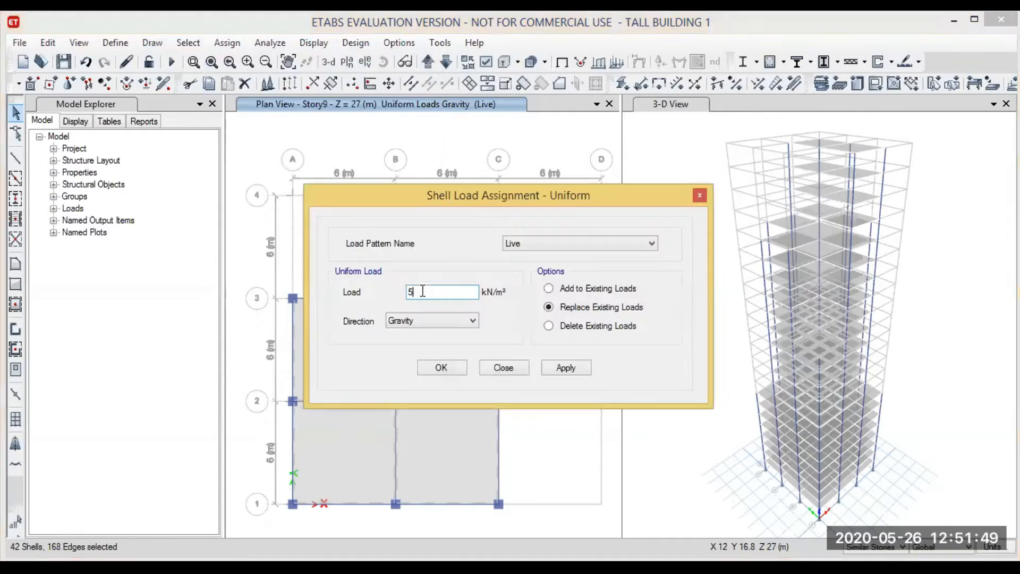
{"action": "left_click", "coordinate": [422, 291]}
{"action": "left_click", "coordinate": [616, 250]}
{"action": "left_click", "coordinate": [590, 256]}
{"action": "left_click", "coordinate": [457, 290]}
{"action": "type", "text": "2"}
{"action": "left_click", "coordinate": [566, 369]}
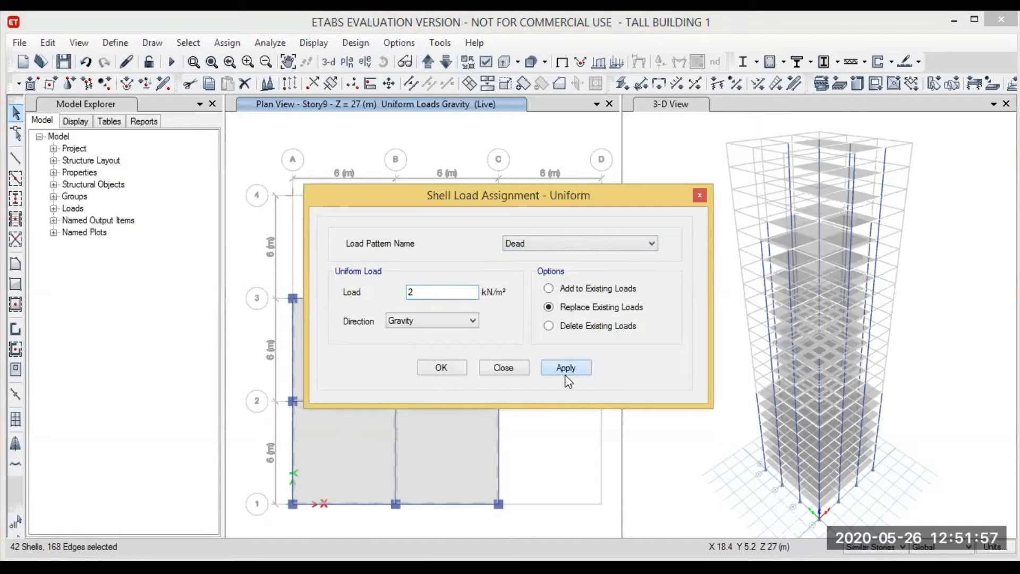
{"action": "left_click", "coordinate": [442, 368]}
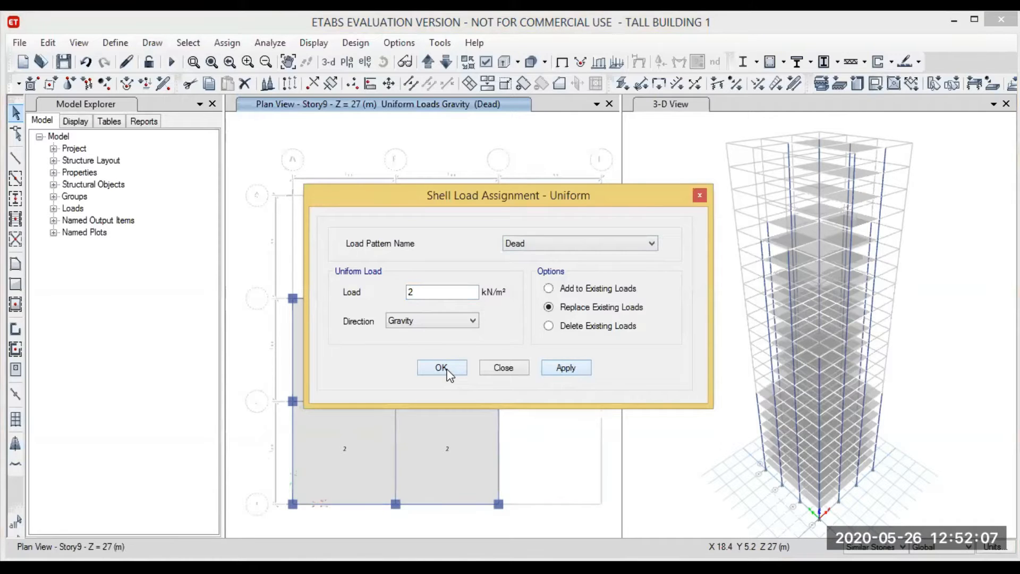
- Assign a uniform gravity load of 4.5 kN/m² in the Live pattern to all seven slab panels of the Story9 plan
{"action": "left_click", "coordinate": [447, 371]}
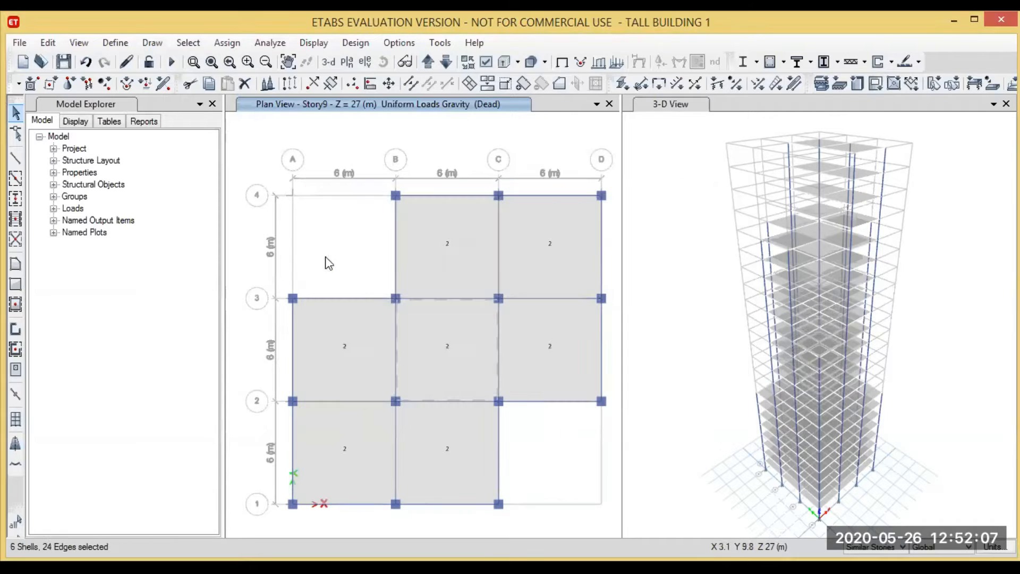
{"action": "left_click", "coordinate": [447, 278]}
{"action": "left_click", "coordinate": [448, 284]}
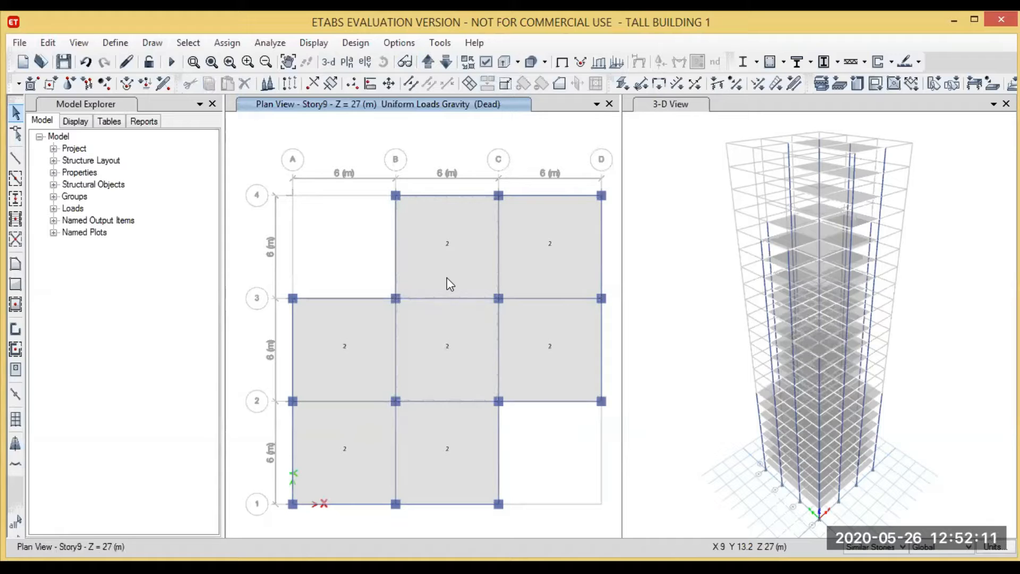
{"action": "left_click", "coordinate": [544, 274]}
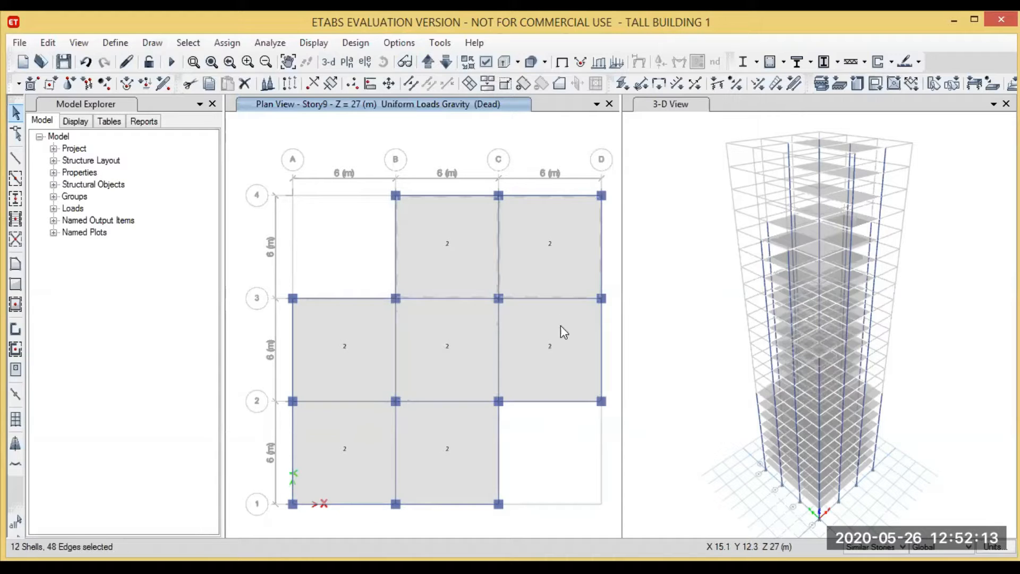
{"action": "left_click", "coordinate": [562, 326]}
{"action": "left_click", "coordinate": [471, 321]}
{"action": "left_click", "coordinate": [333, 395]}
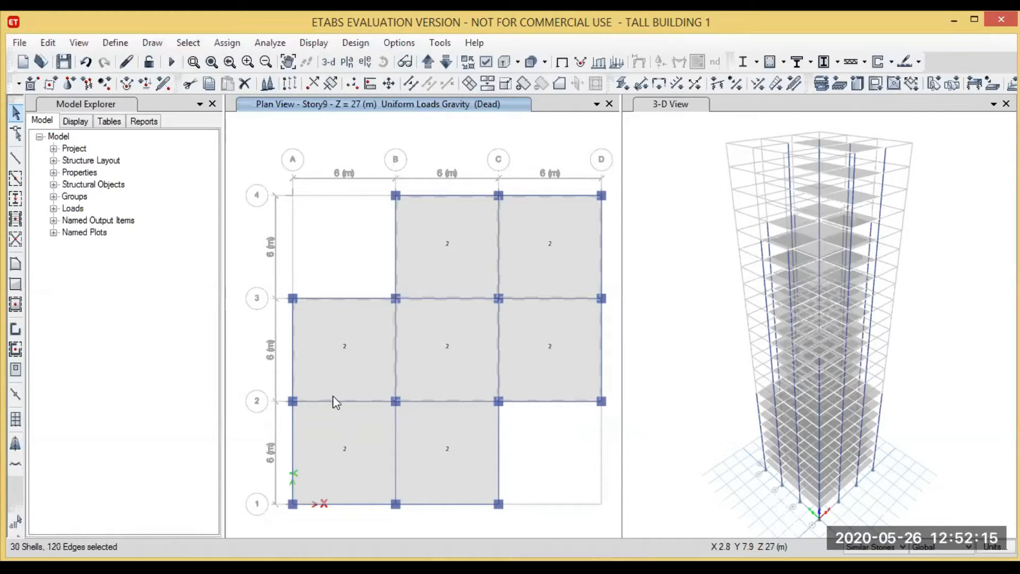
{"action": "left_click", "coordinate": [345, 424]}
{"action": "left_click", "coordinate": [434, 442]}
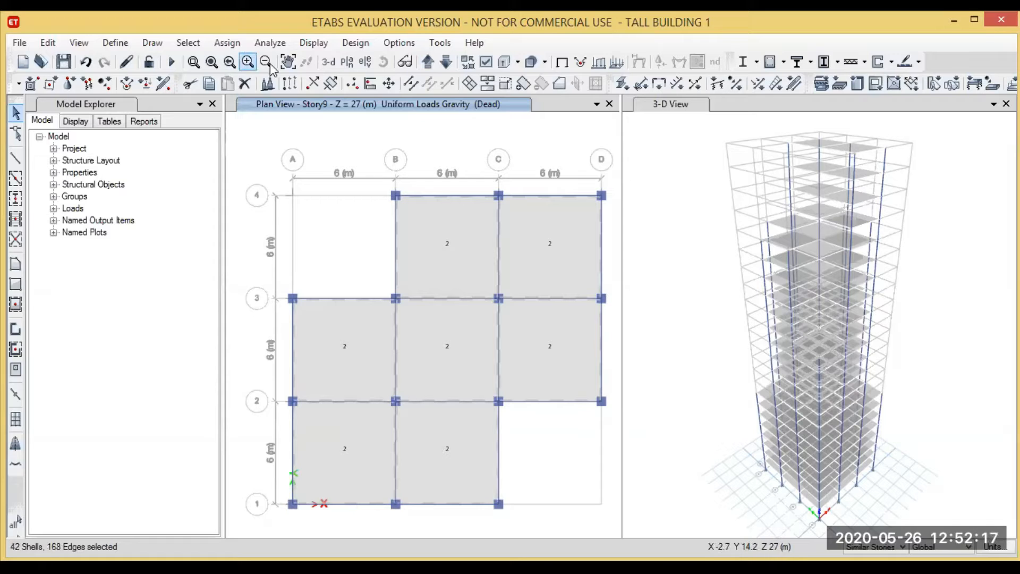
{"action": "left_click", "coordinate": [235, 48]}
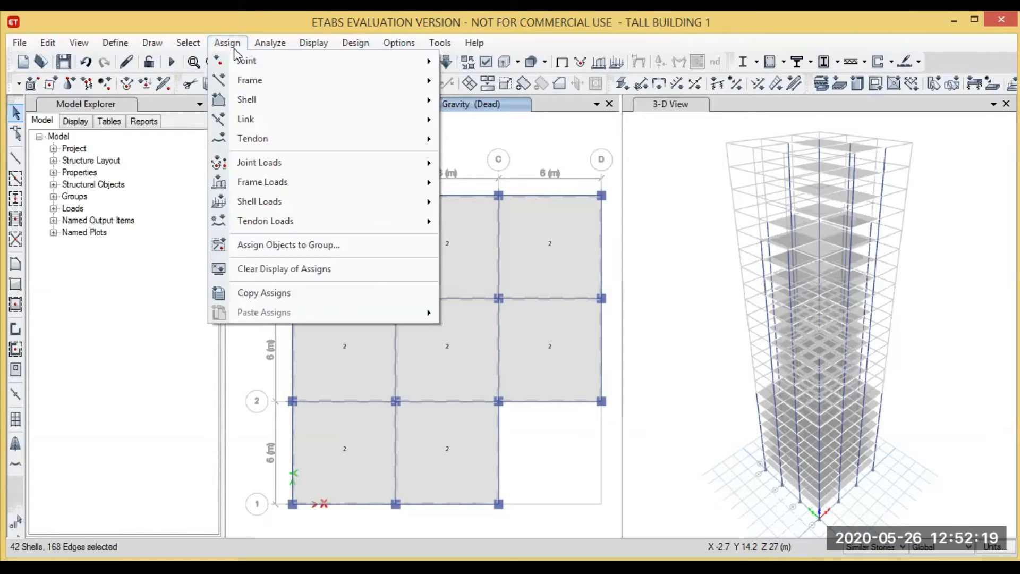
{"action": "mouse_move", "coordinate": [250, 204]}
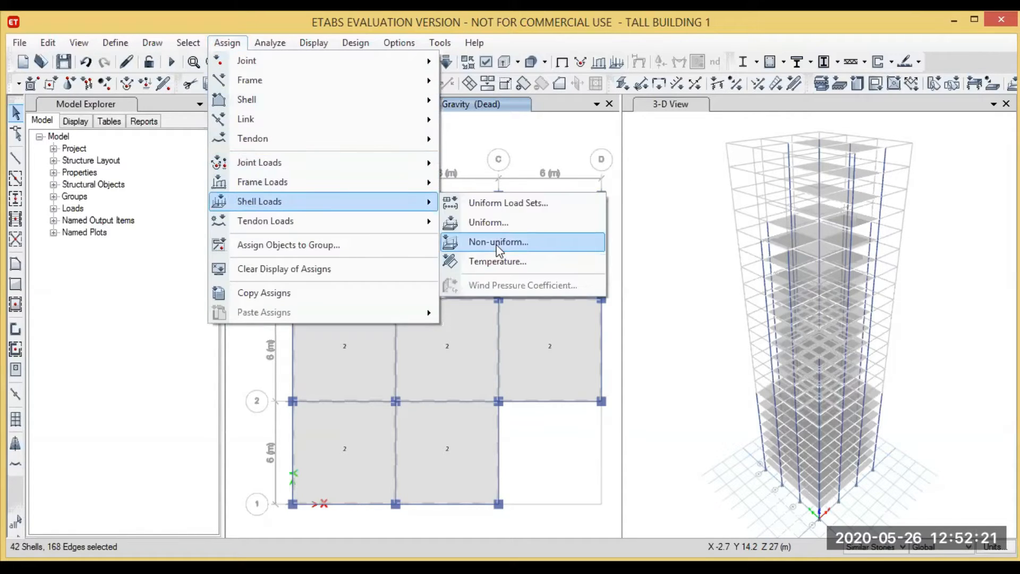
{"action": "left_click", "coordinate": [501, 228]}
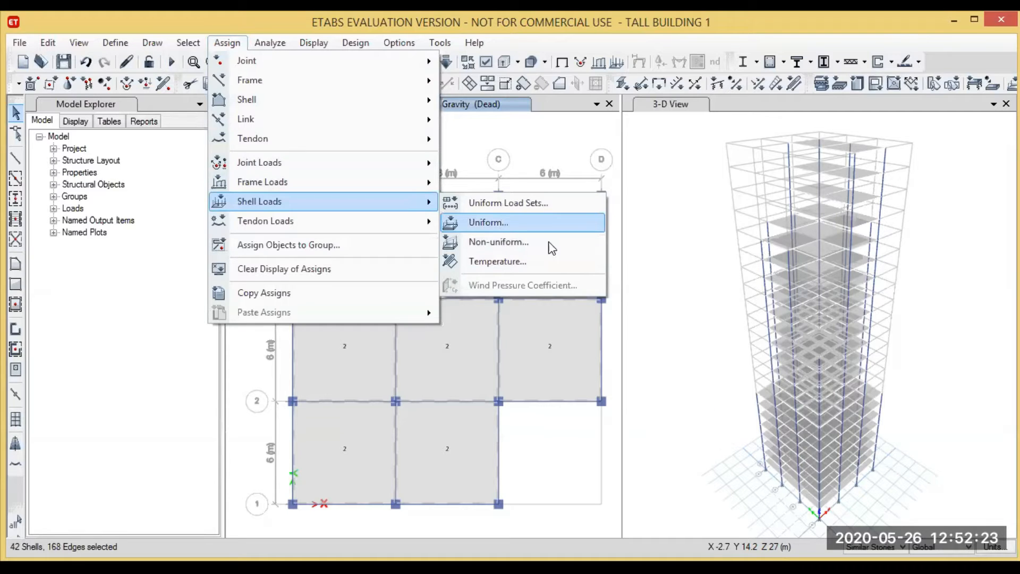
{"action": "left_click", "coordinate": [549, 243]}
{"action": "left_click", "coordinate": [548, 265]}
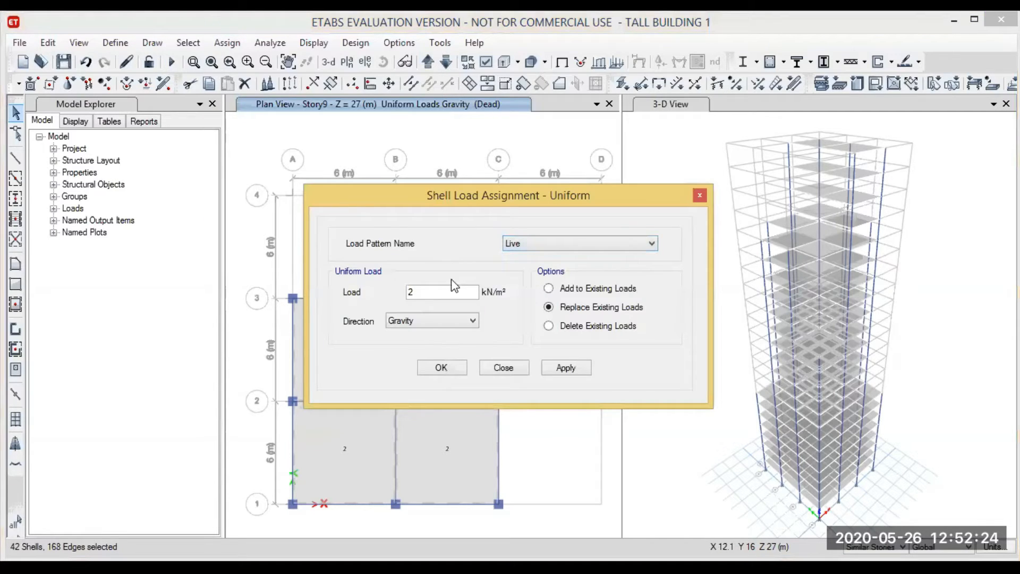
{"action": "left_click", "coordinate": [410, 296]}
{"action": "type", "text": "4.5"}
{"action": "left_click", "coordinate": [564, 368]}
{"action": "left_click", "coordinate": [442, 368]}
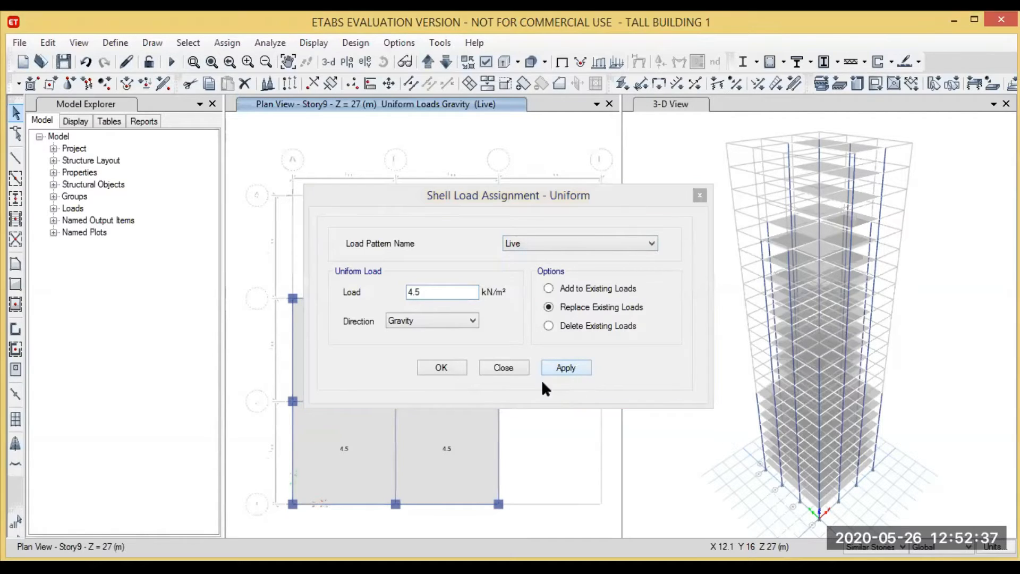
{"action": "left_click", "coordinate": [454, 362]}
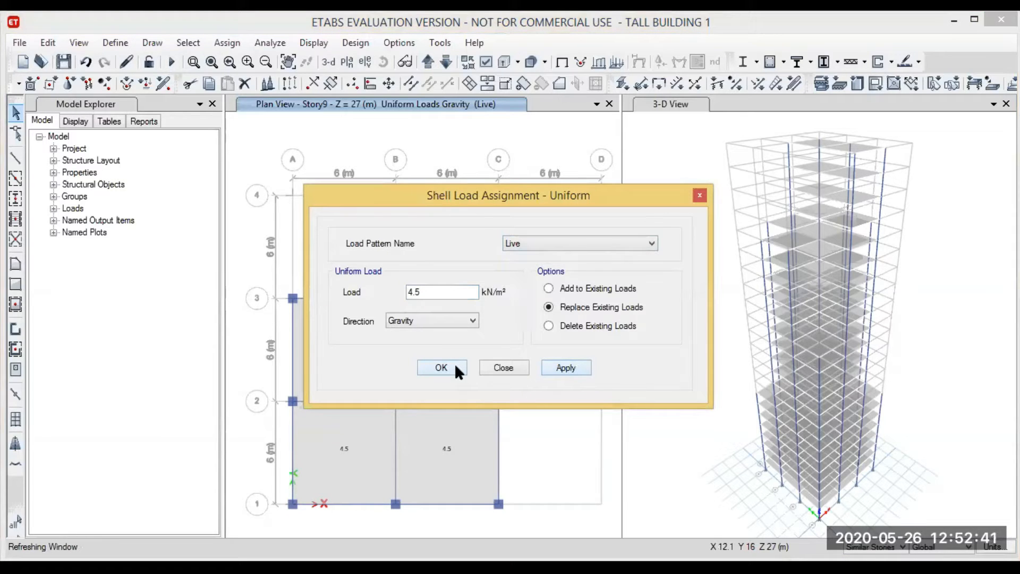
{"action": "left_click", "coordinate": [455, 362]}
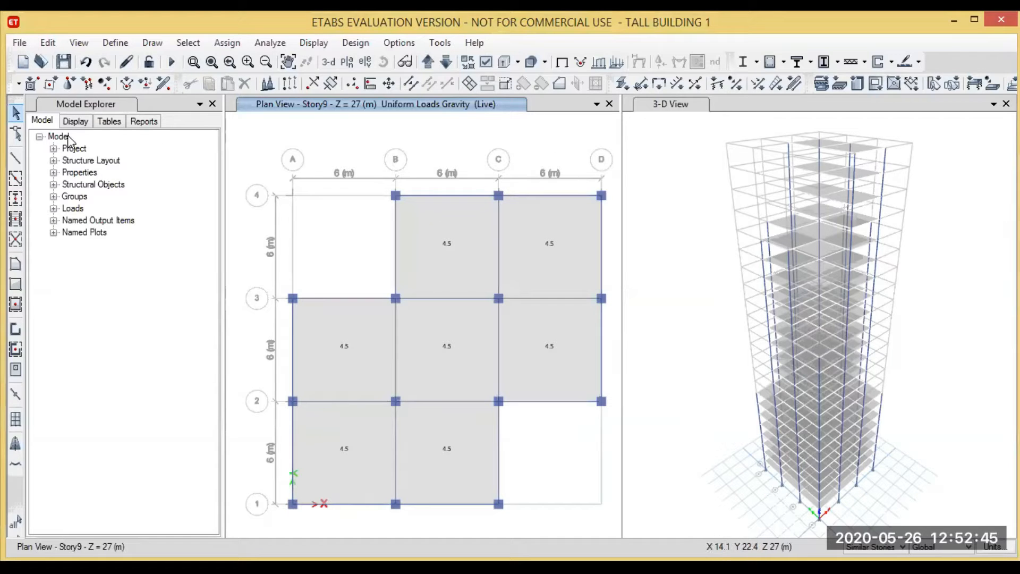
- Move the plan view up story by story from Story9 to Story15
{"action": "left_click", "coordinate": [427, 62]}
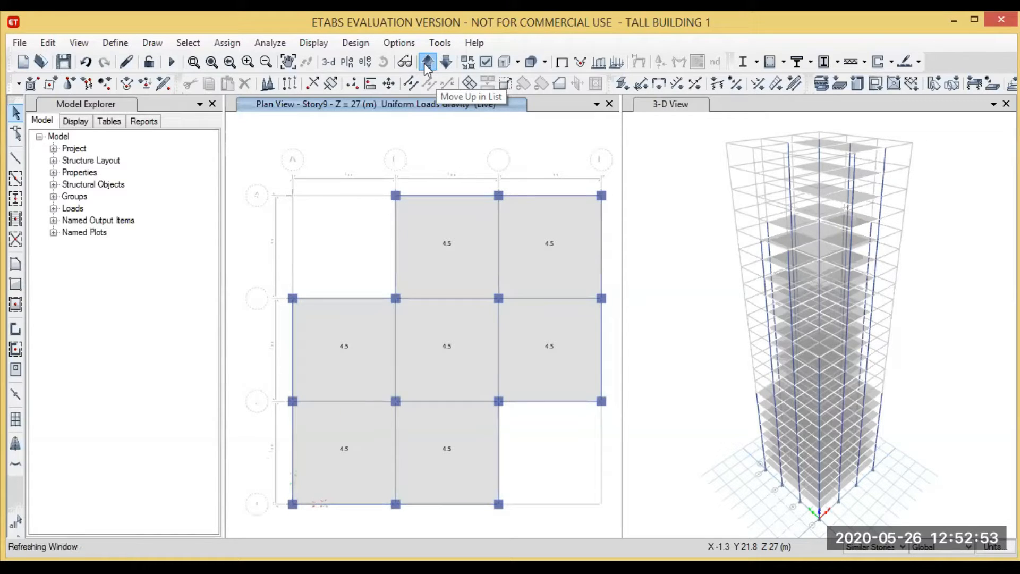
{"action": "left_click", "coordinate": [424, 63]}
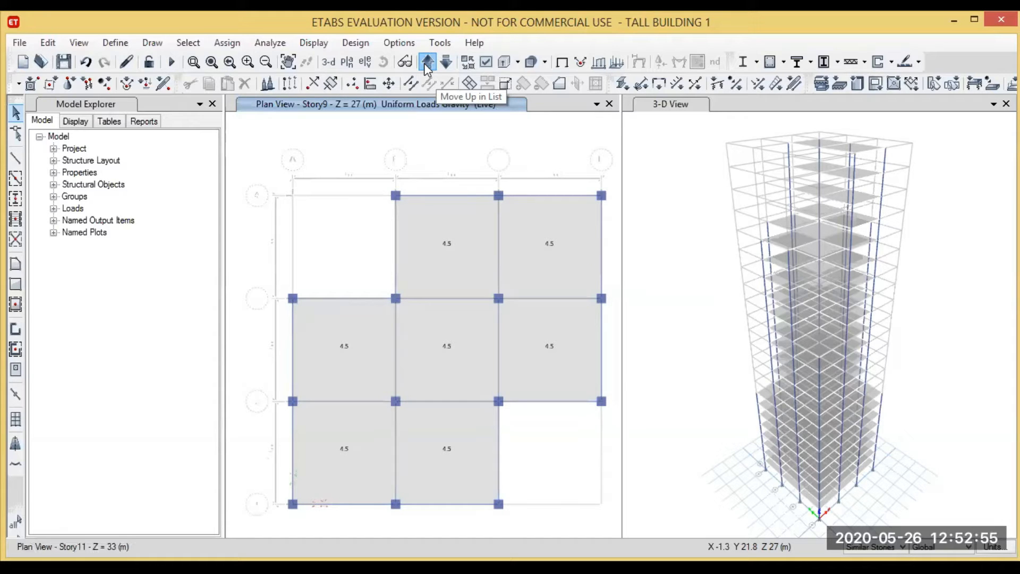
{"action": "left_click", "coordinate": [424, 62]}
{"action": "left_click", "coordinate": [425, 63]}
{"action": "left_click", "coordinate": [424, 63]}
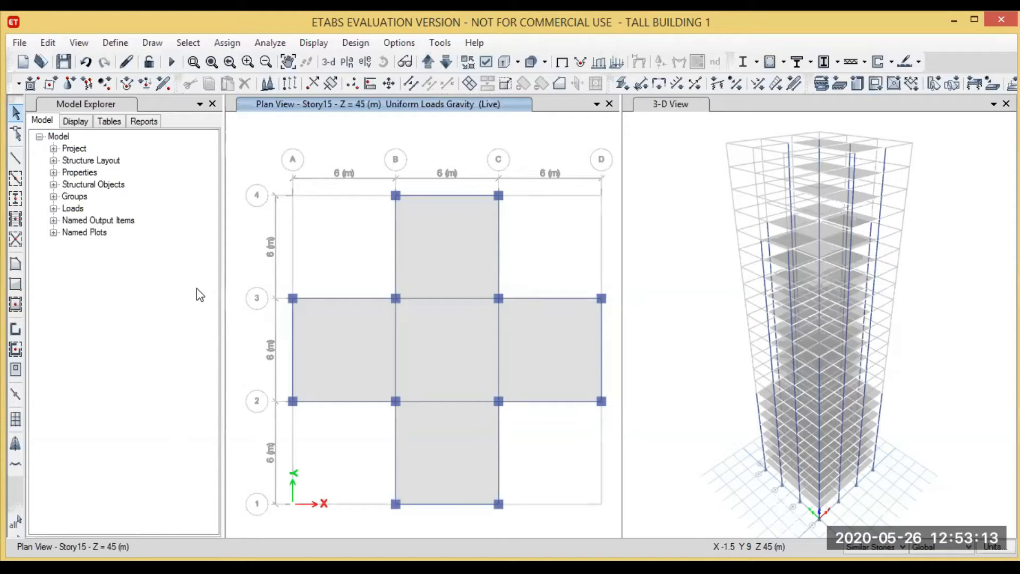
- Assign a uniform gravity load of 2 kN/m² in the Dead pattern to all five slab panels of the Story15 plan
{"action": "left_click", "coordinate": [460, 276]}
{"action": "left_click", "coordinate": [455, 342]}
{"action": "left_click", "coordinate": [445, 426]}
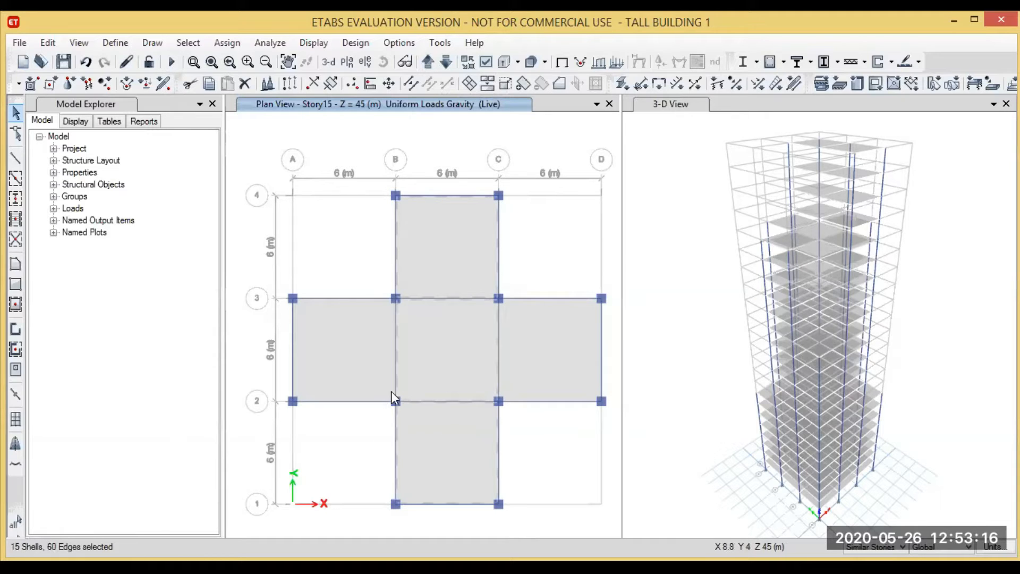
{"action": "left_click", "coordinate": [364, 341]}
{"action": "left_click", "coordinate": [534, 336]}
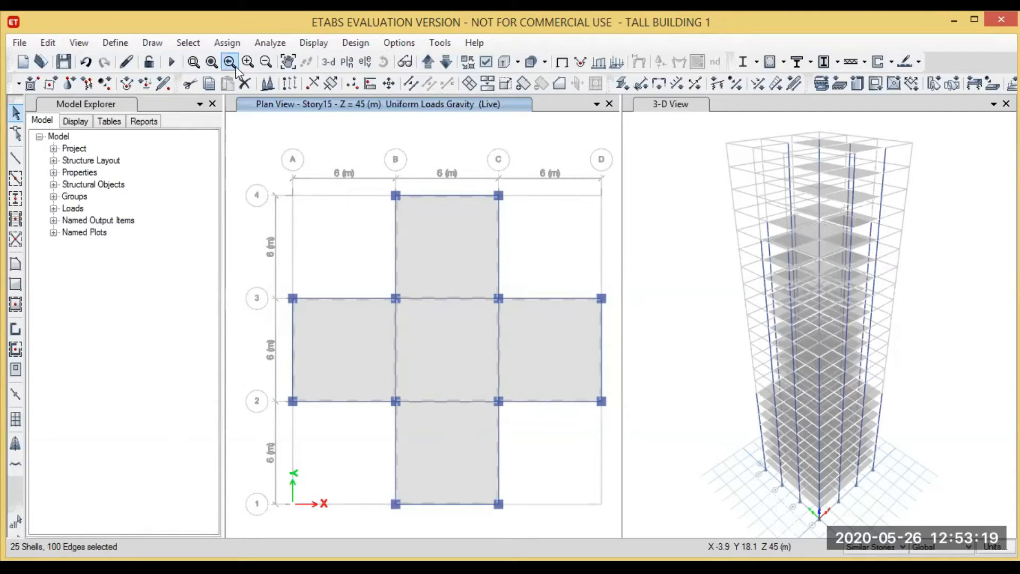
{"action": "left_click", "coordinate": [227, 43]}
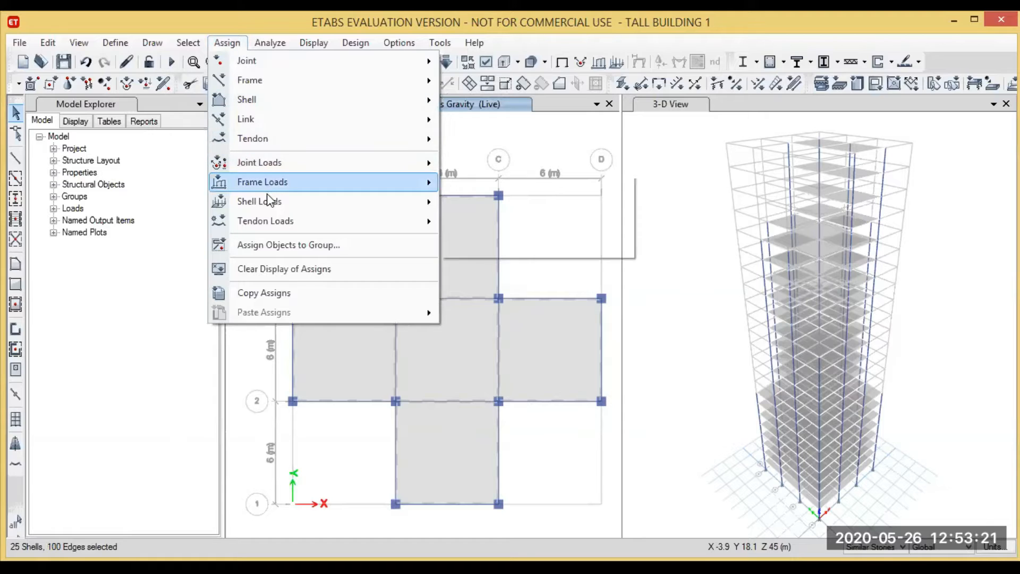
{"action": "mouse_move", "coordinate": [268, 201]}
{"action": "left_click", "coordinate": [474, 223]}
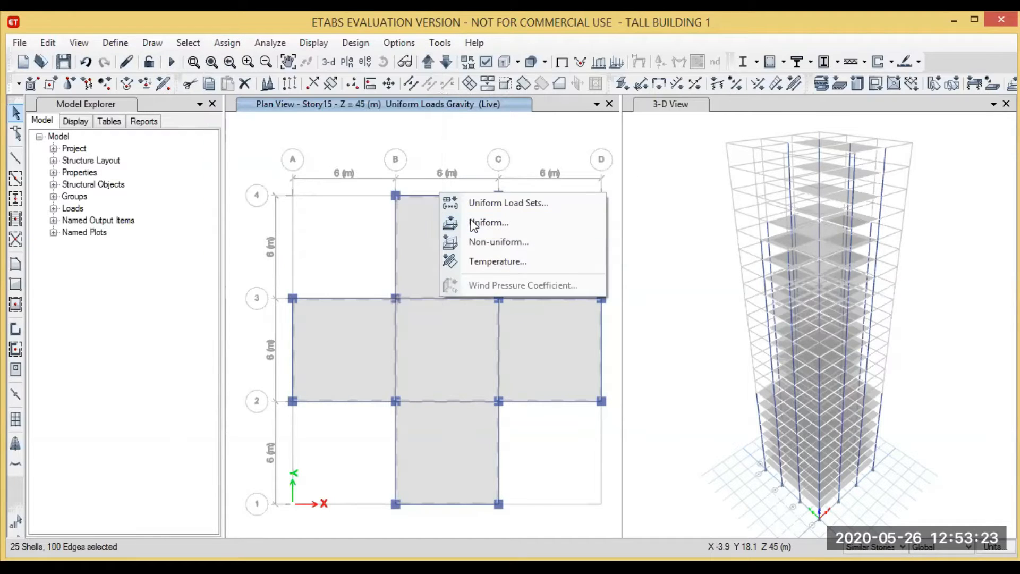
{"action": "left_click", "coordinate": [534, 243]}
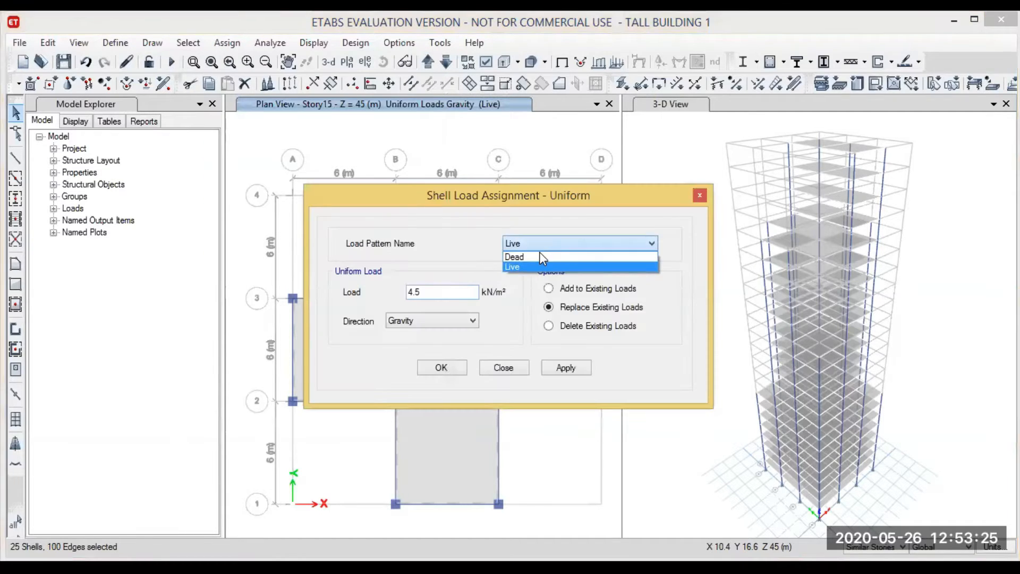
{"action": "left_click", "coordinate": [542, 259]}
{"action": "left_click", "coordinate": [432, 290]}
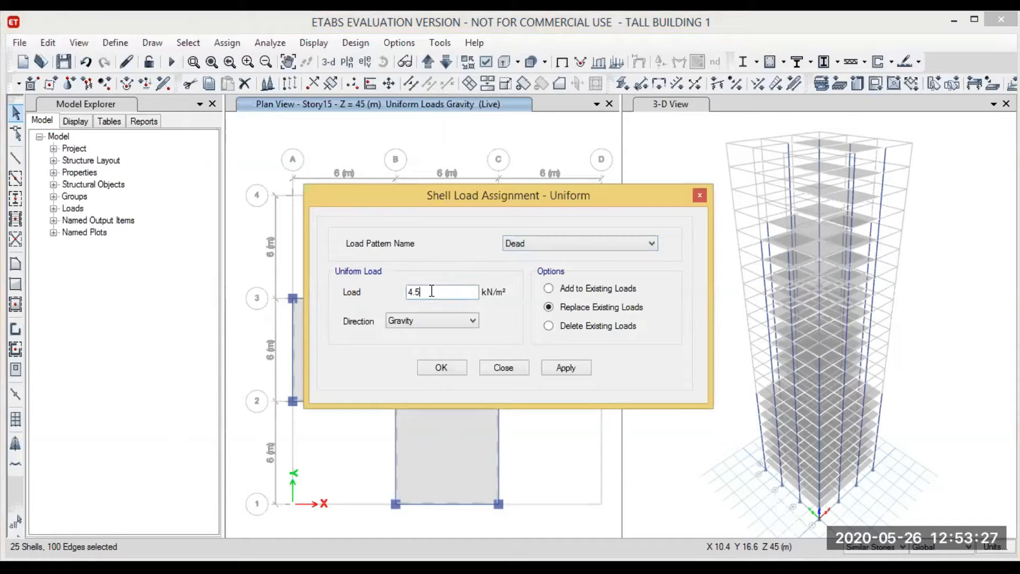
{"action": "key", "text": "BackSpace"}
{"action": "type", "text": "2"}
{"action": "left_click", "coordinate": [590, 365]}
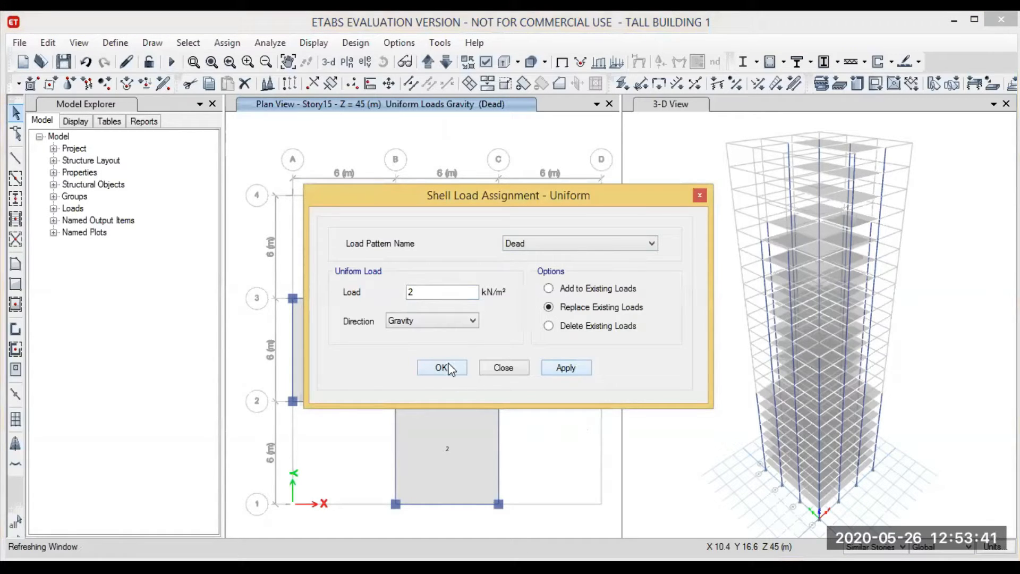
{"action": "left_click", "coordinate": [448, 367]}
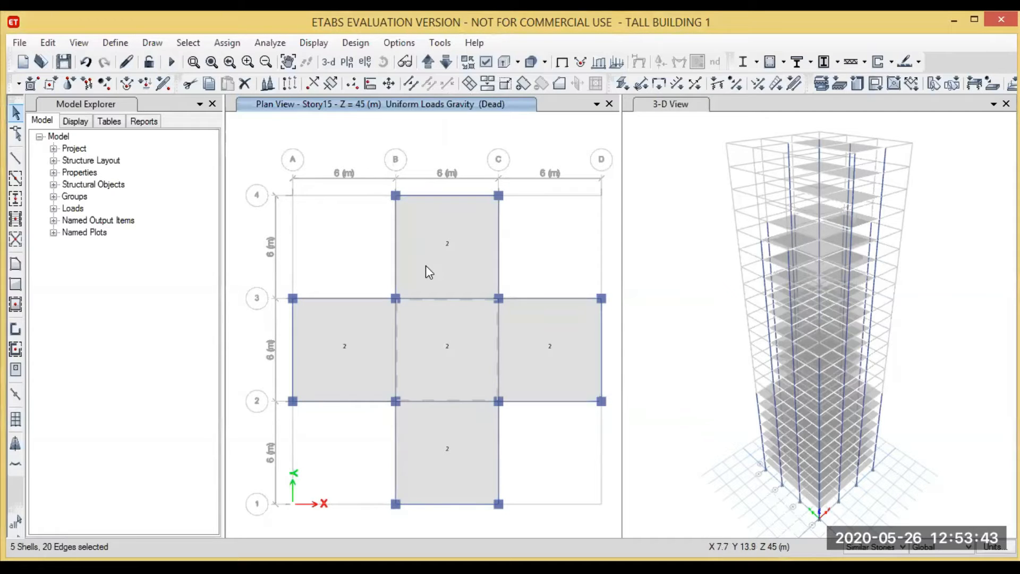
- Assign a uniform gravity load of 4 kN/m² in the Live pattern to all five slab panels of the Story15 plan
{"action": "left_click", "coordinate": [426, 266]}
{"action": "left_click", "coordinate": [540, 333]}
{"action": "left_click", "coordinate": [483, 425]}
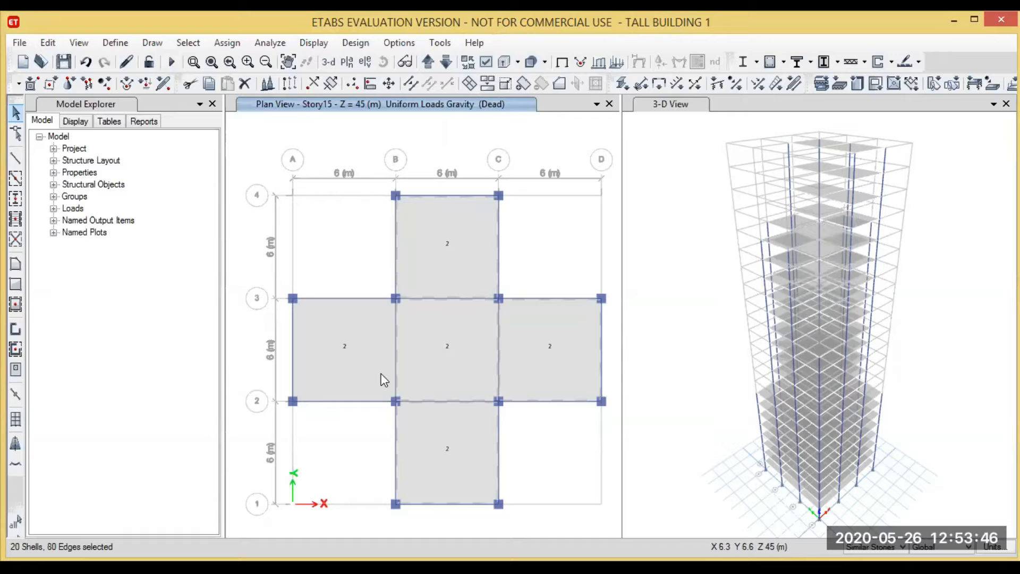
{"action": "left_click", "coordinate": [371, 326]}
{"action": "left_click", "coordinate": [235, 46]}
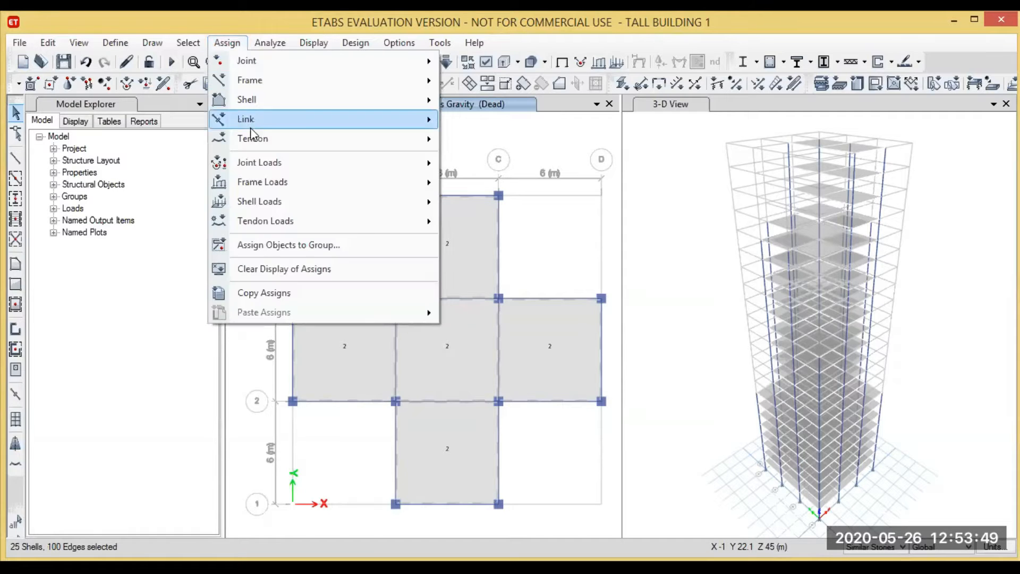
{"action": "mouse_move", "coordinate": [268, 201]}
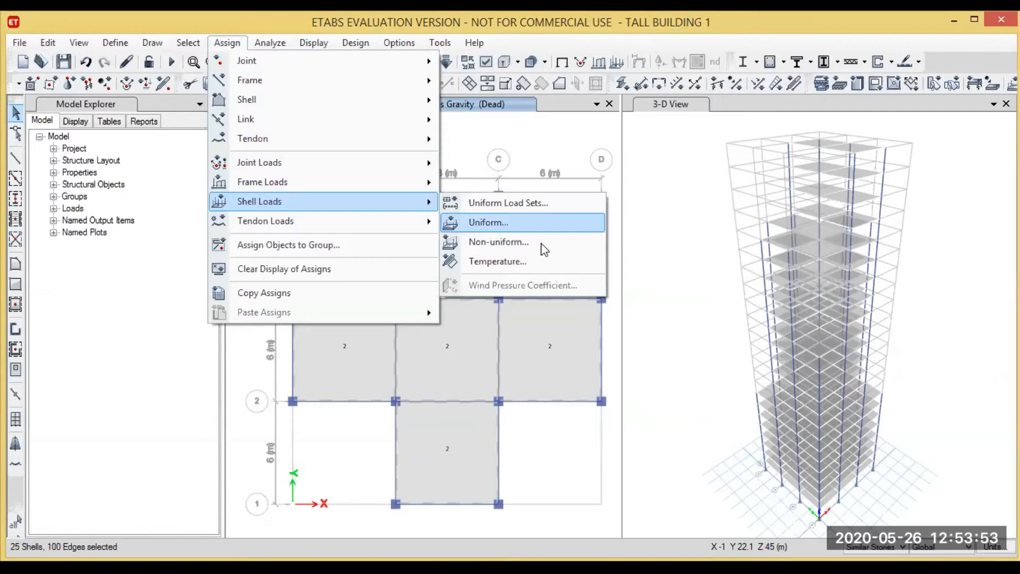
{"action": "left_click", "coordinate": [486, 223]}
{"action": "left_click", "coordinate": [584, 243]}
{"action": "left_click", "coordinate": [526, 267]}
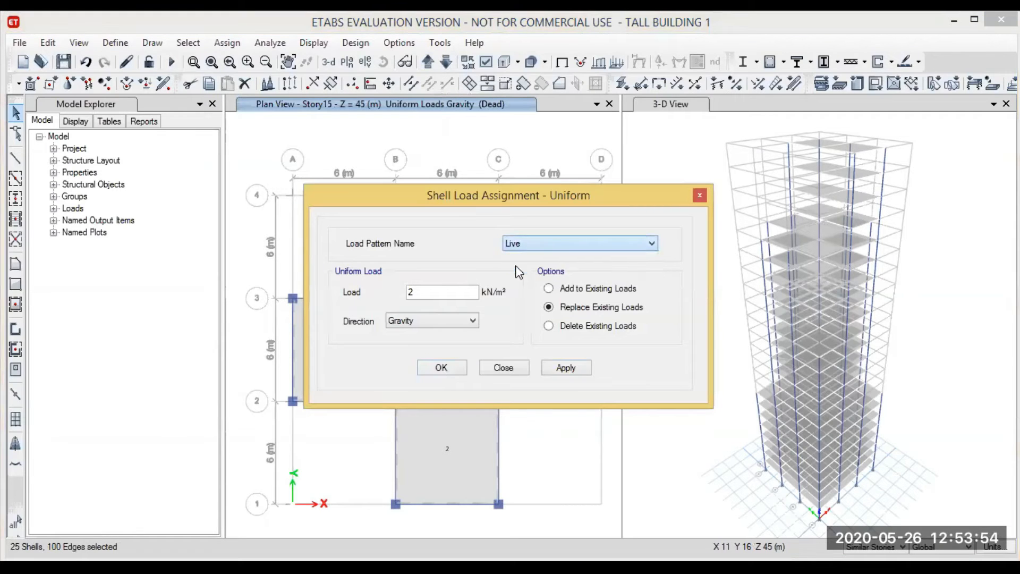
{"action": "left_click", "coordinate": [435, 291]}
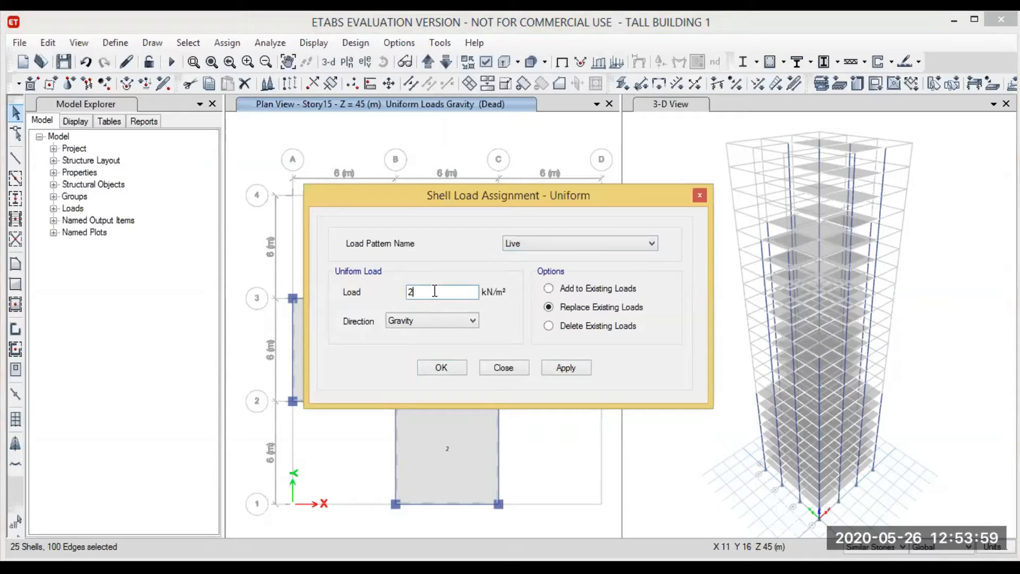
{"action": "double_click", "coordinate": [435, 291]}
{"action": "key", "text": "BackSpace"}
{"action": "type", "text": "4"}
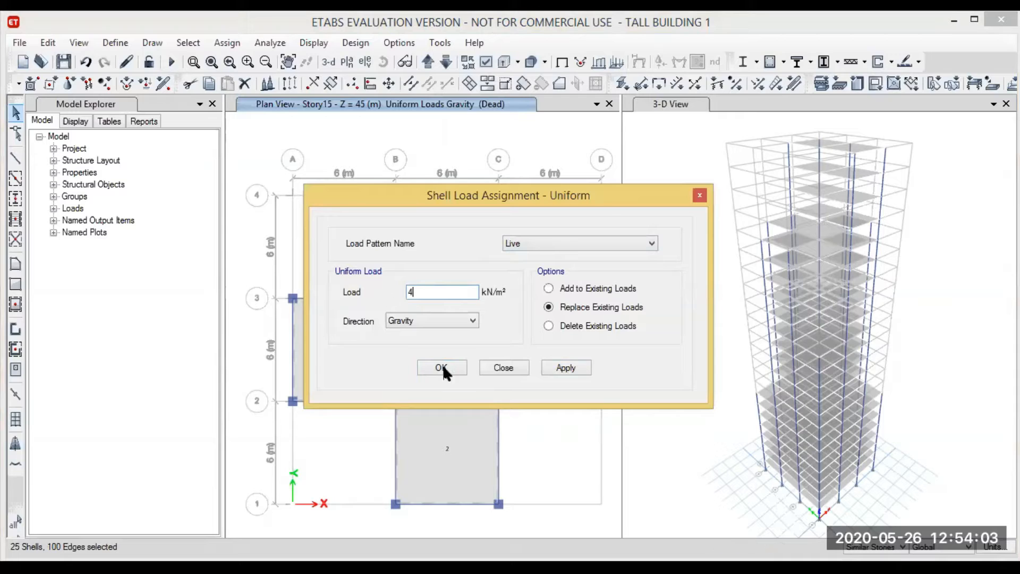
{"action": "left_click", "coordinate": [549, 366]}
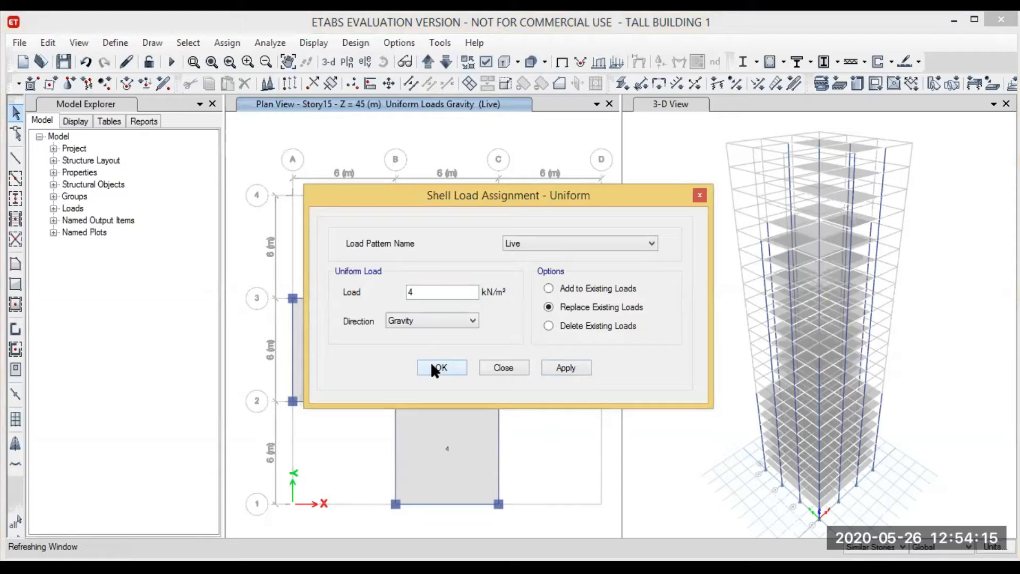
{"action": "left_click", "coordinate": [434, 367]}
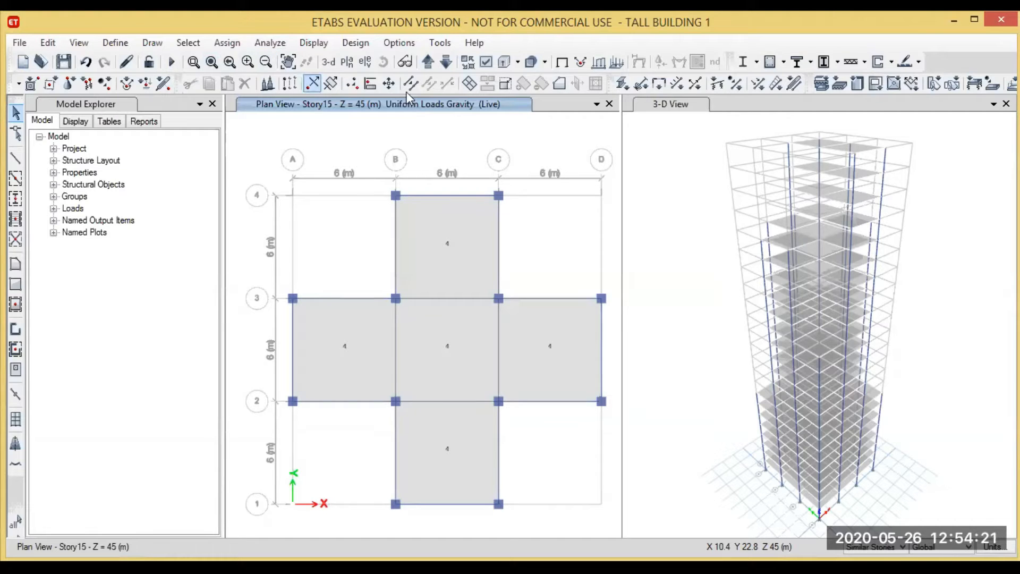
- Move the plan view up story by story from Story15 to Story20
{"action": "left_click", "coordinate": [433, 69]}
{"action": "left_click", "coordinate": [432, 69]}
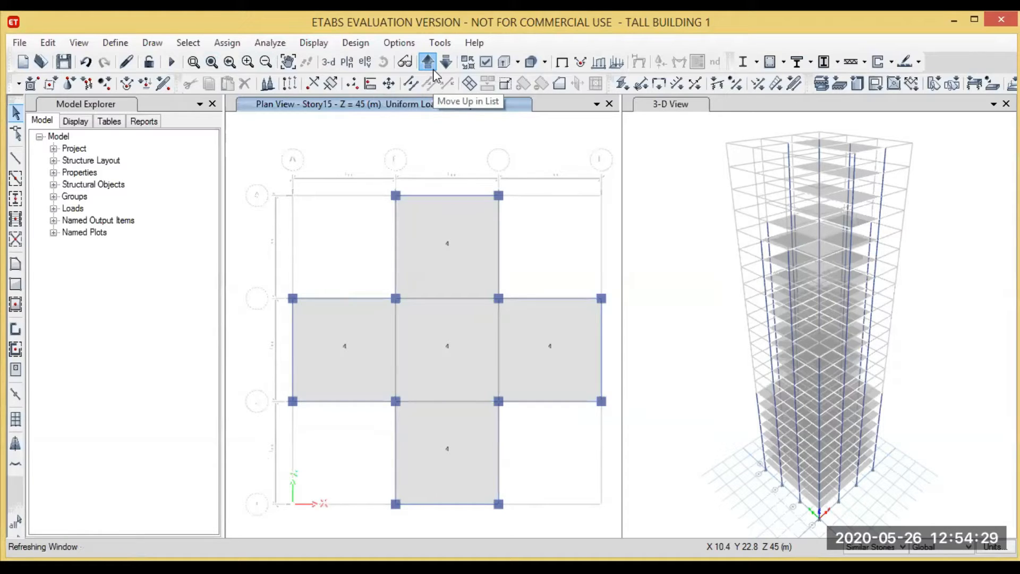
{"action": "left_click", "coordinate": [433, 69]}
{"action": "left_click", "coordinate": [433, 69]}
{"action": "left_click", "coordinate": [432, 69]}
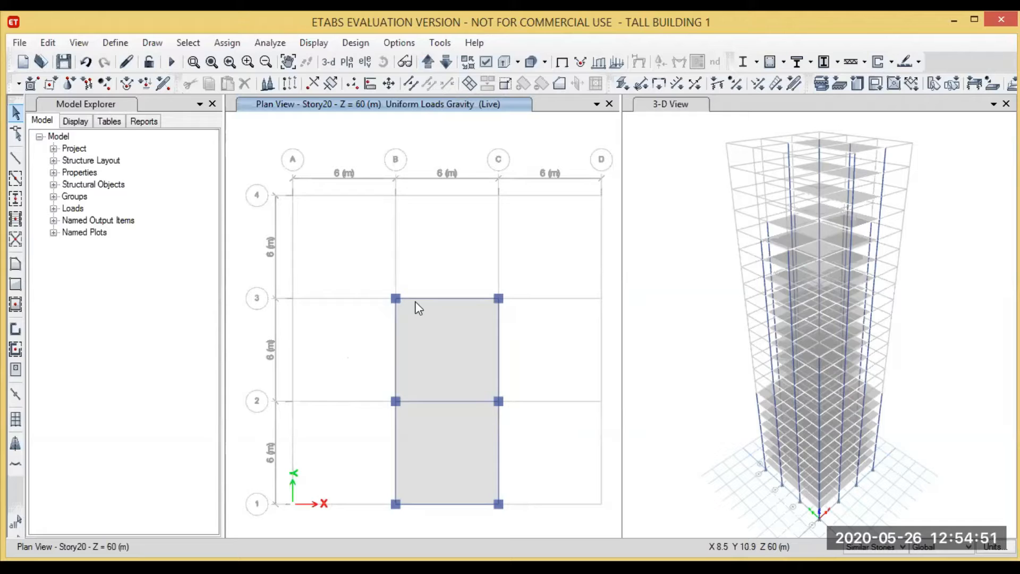
- Assign a uniform gravity load of 2 kN/m² in the Dead pattern to both slab panels of the Story20 plan
{"action": "left_click", "coordinate": [445, 439]}
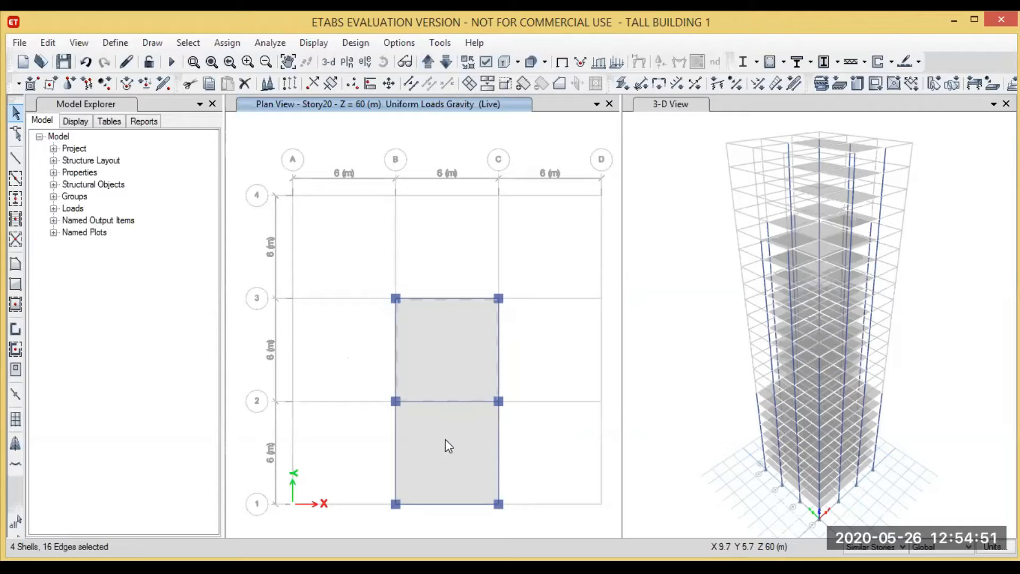
{"action": "left_click", "coordinate": [227, 43]}
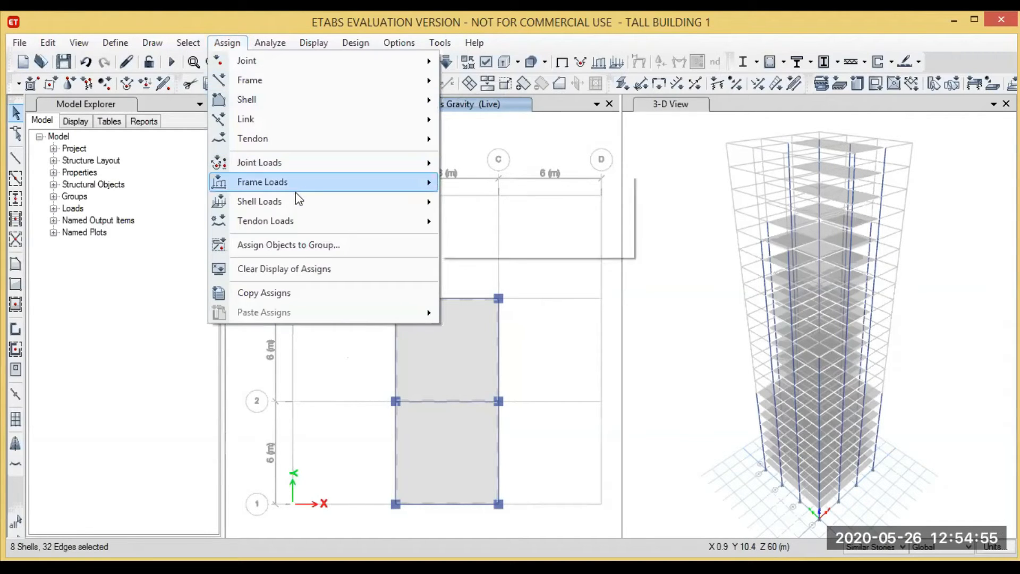
{"action": "mouse_move", "coordinate": [295, 200]}
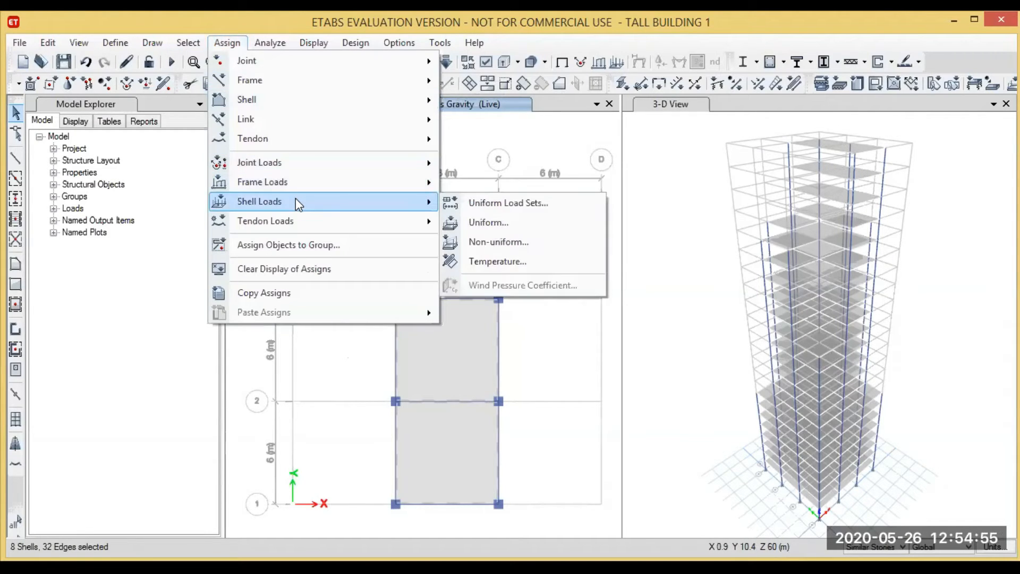
{"action": "left_click", "coordinate": [507, 225]}
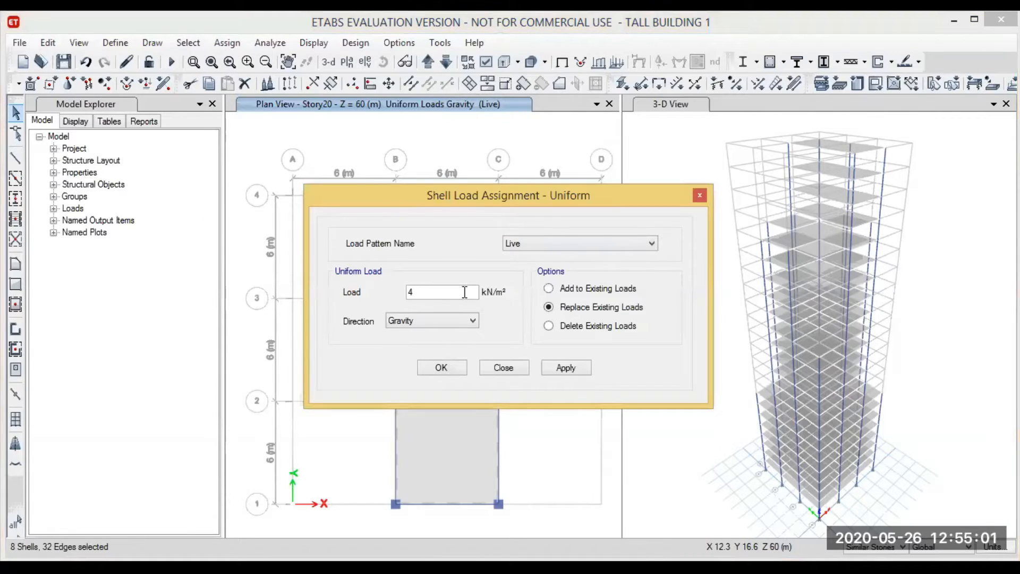
{"action": "left_click", "coordinate": [609, 239]}
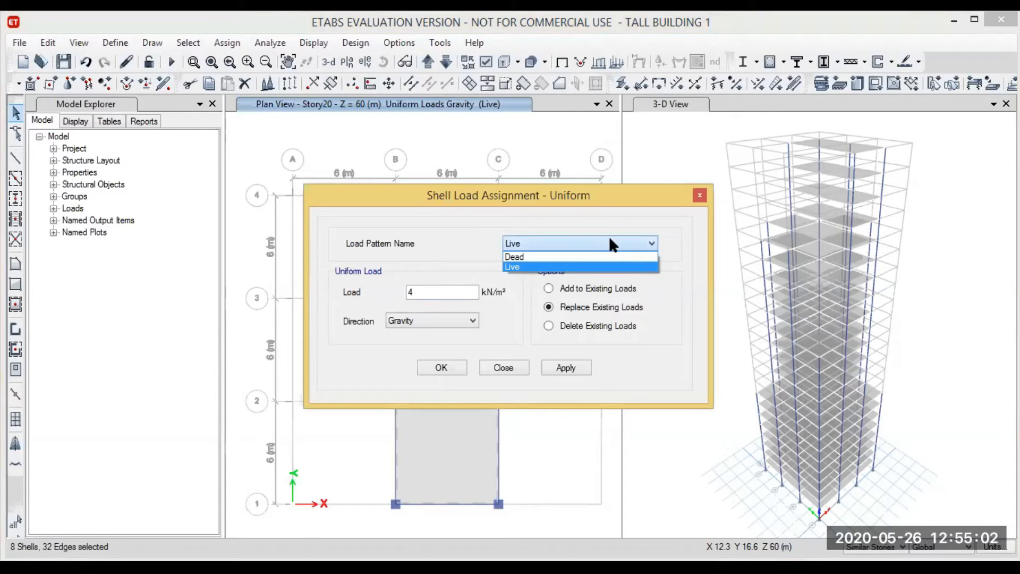
{"action": "left_click", "coordinate": [582, 264]}
{"action": "left_click", "coordinate": [425, 291]}
{"action": "key", "text": "BackSpace"}
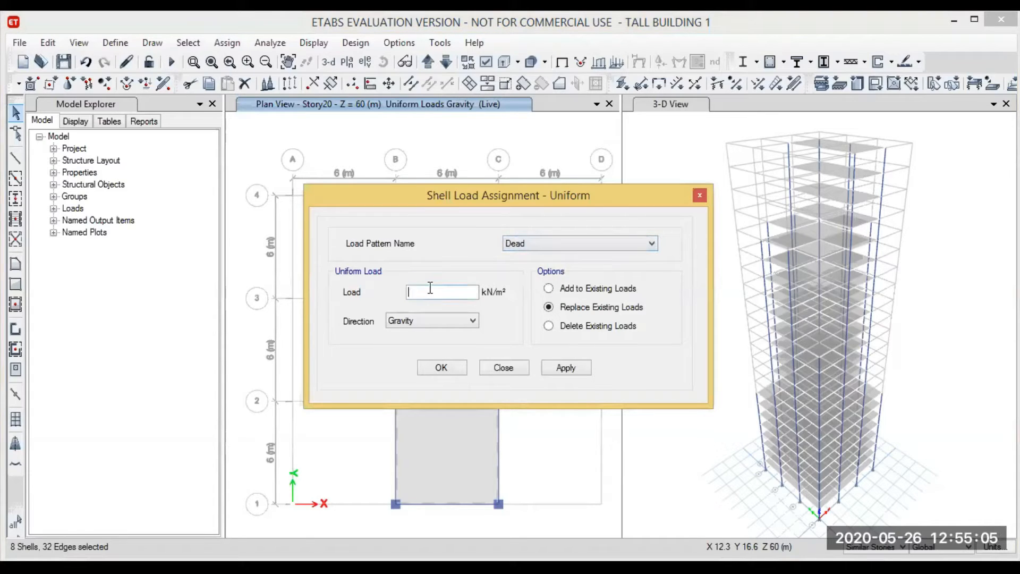
{"action": "type", "text": "2"}
{"action": "left_click", "coordinate": [569, 366]}
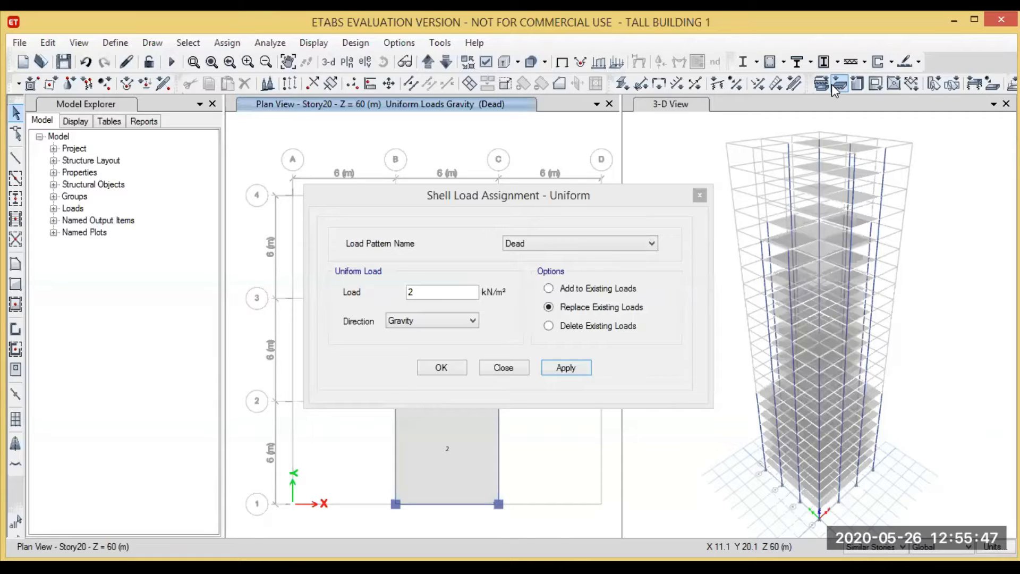
{"action": "left_click", "coordinate": [441, 368]}
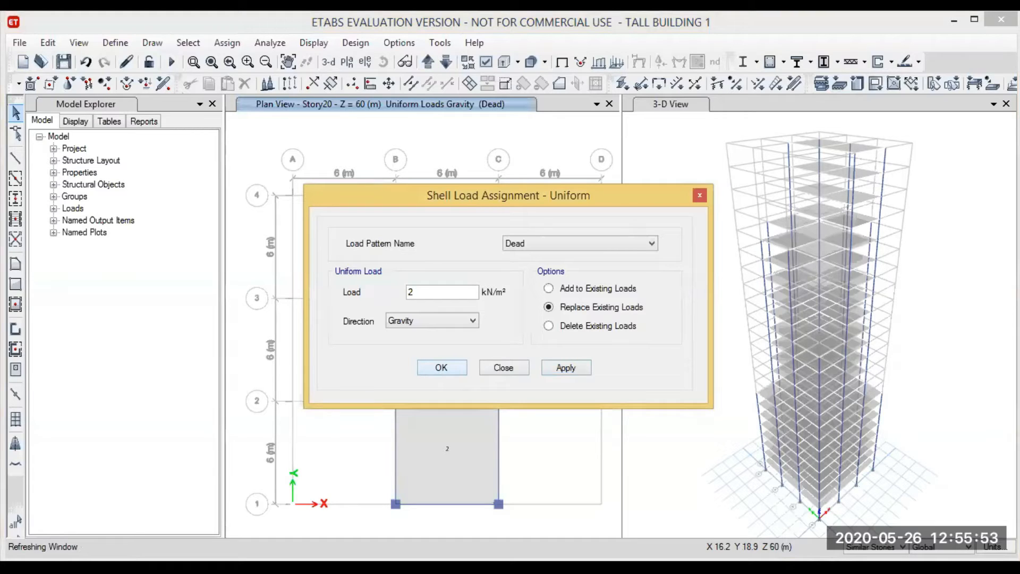
{"action": "left_click", "coordinate": [442, 367]}
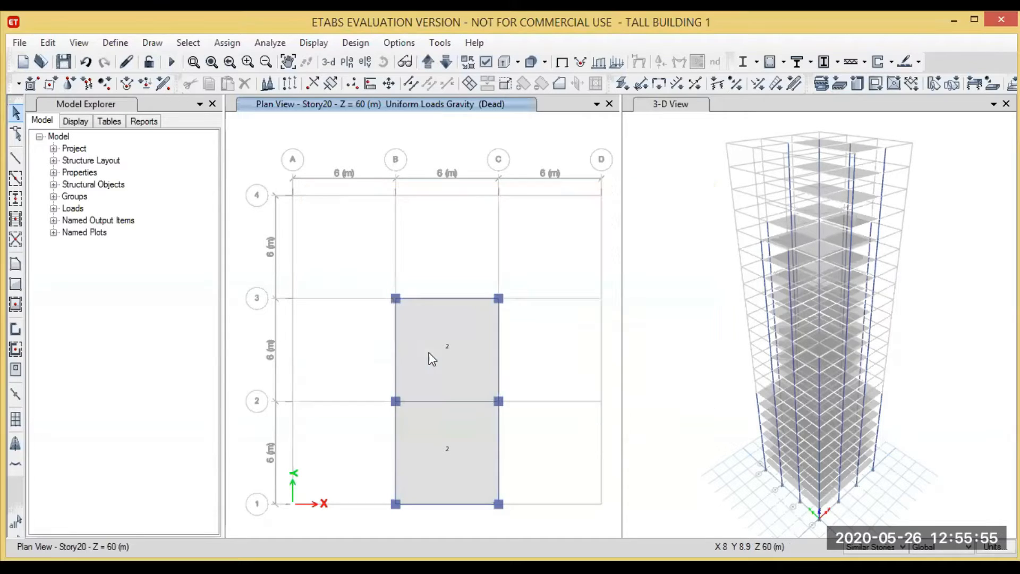
- Assign a uniform gravity load of 3.5 kN/m² in the Live pattern to both slab panels of the Story20 plan
{"action": "left_click", "coordinate": [429, 352]}
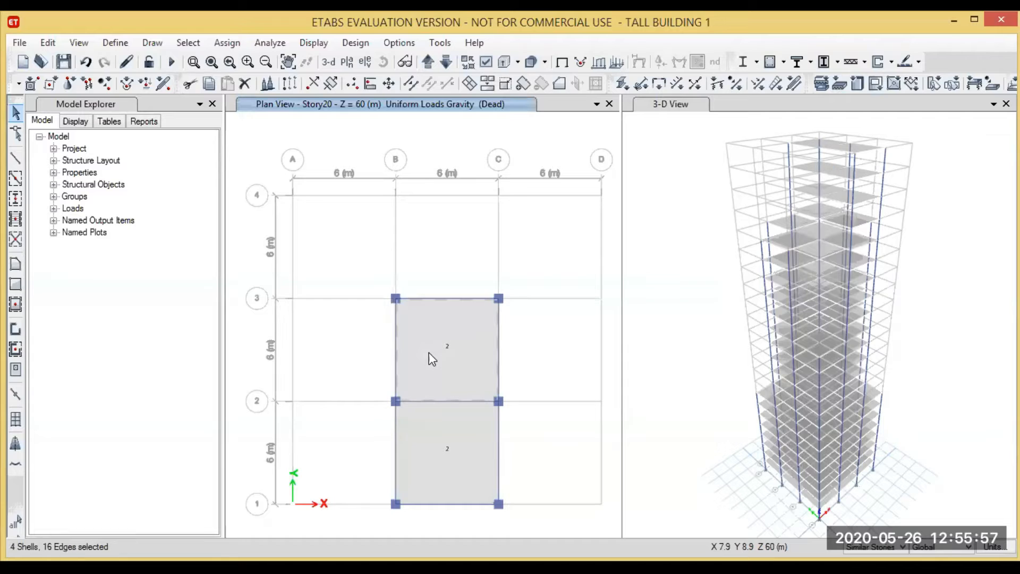
{"action": "left_click", "coordinate": [416, 441]}
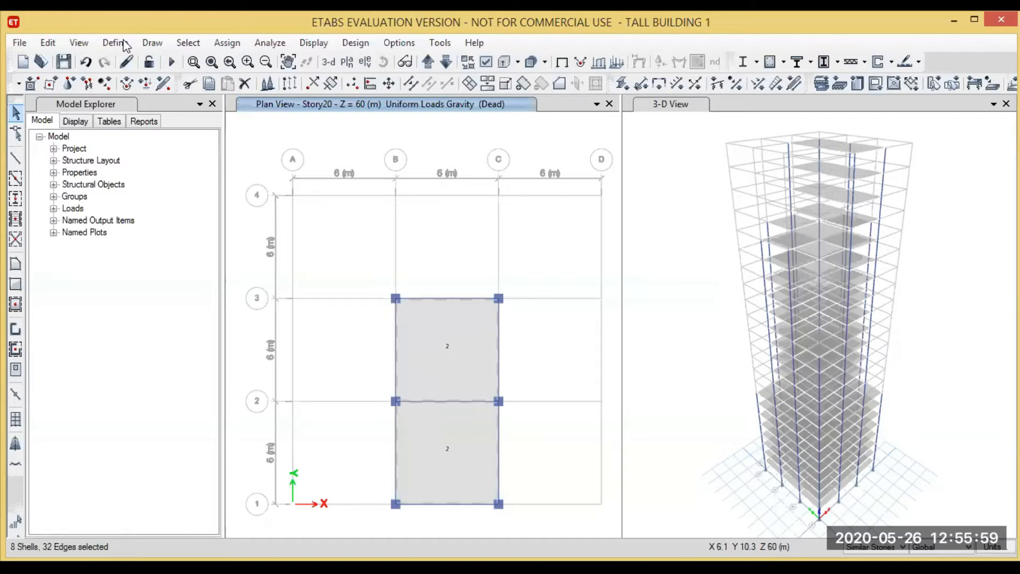
{"action": "left_click", "coordinate": [226, 43]}
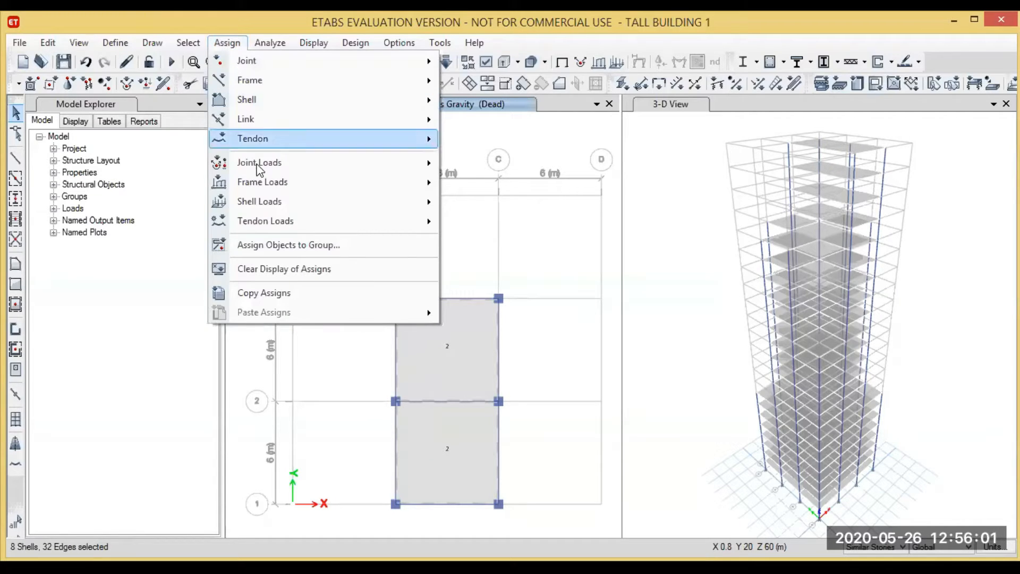
{"action": "mouse_move", "coordinate": [260, 201]}
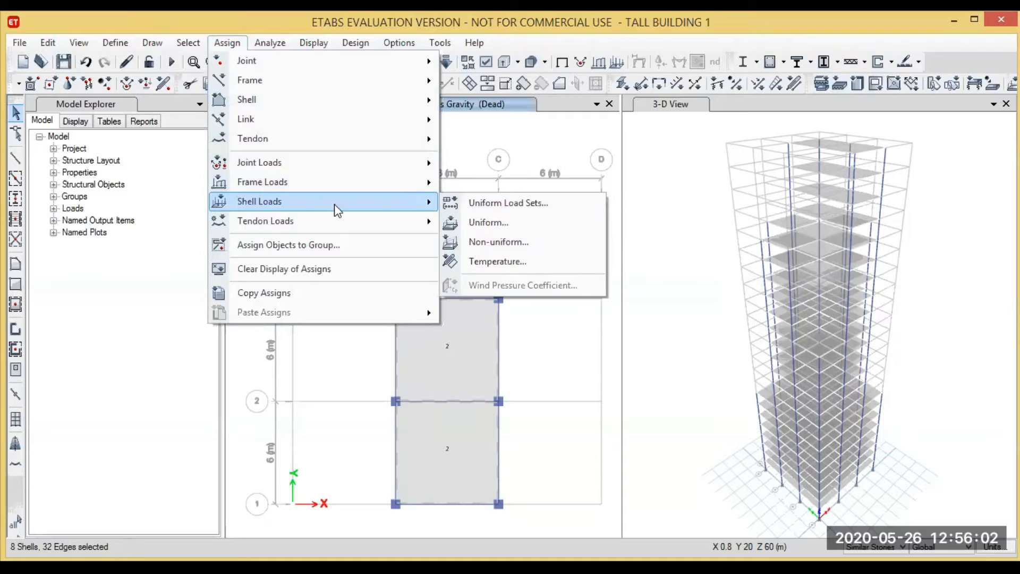
{"action": "left_click", "coordinate": [470, 219]}
{"action": "left_click", "coordinate": [543, 243]}
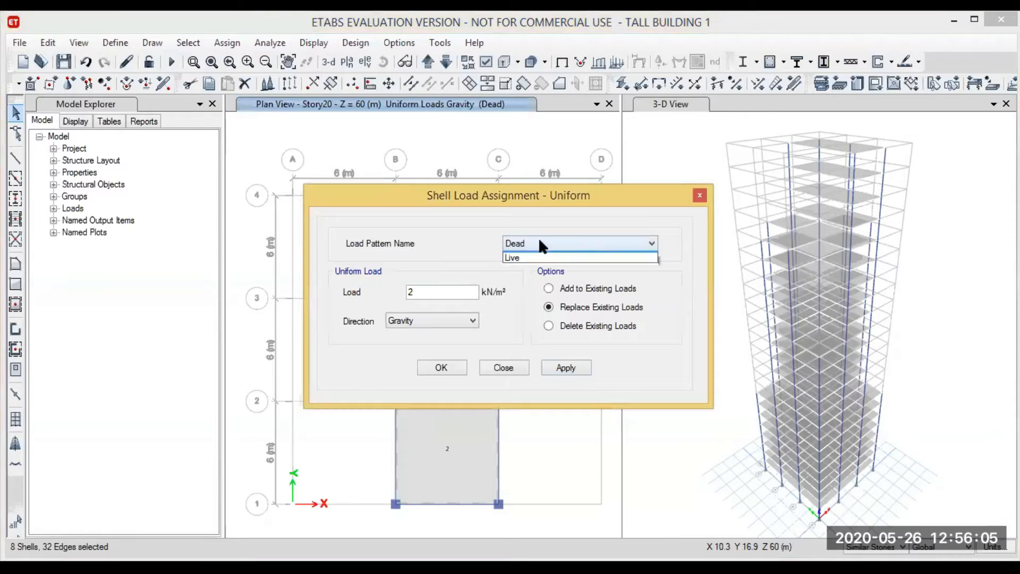
{"action": "left_click", "coordinate": [518, 266]}
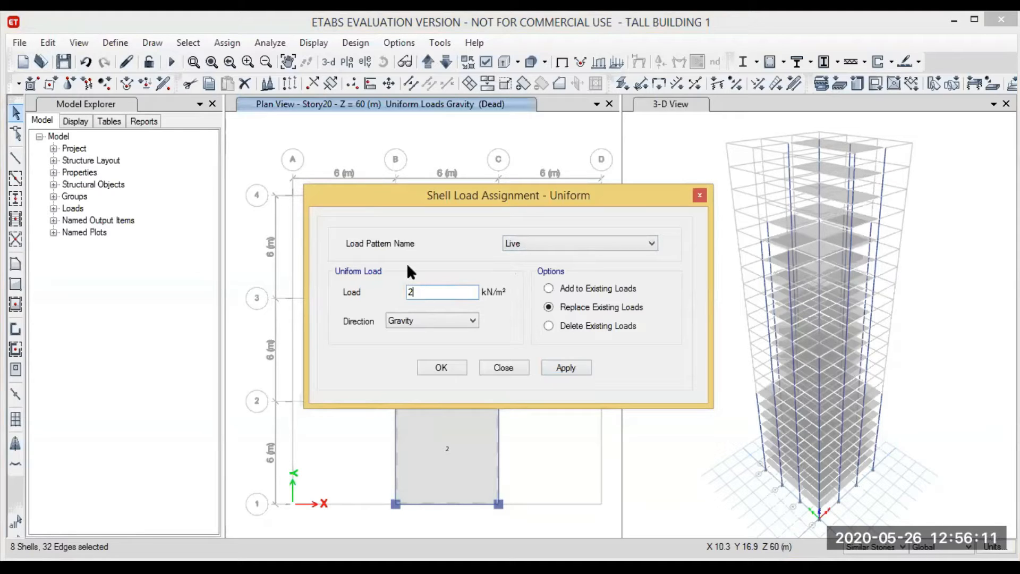
{"action": "type", "text": "3.5"}
{"action": "left_click", "coordinate": [554, 374]}
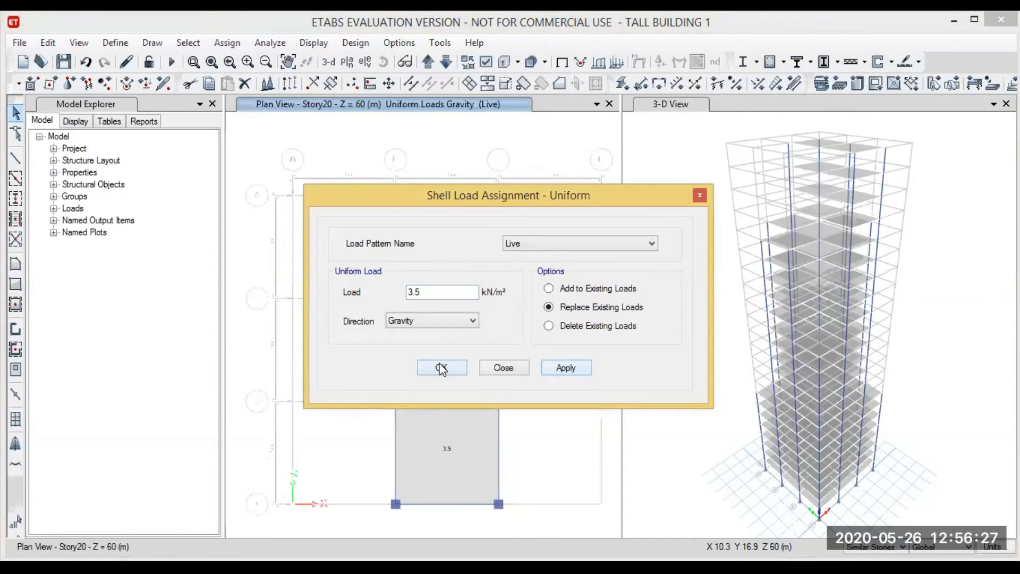
{"action": "left_click", "coordinate": [441, 368]}
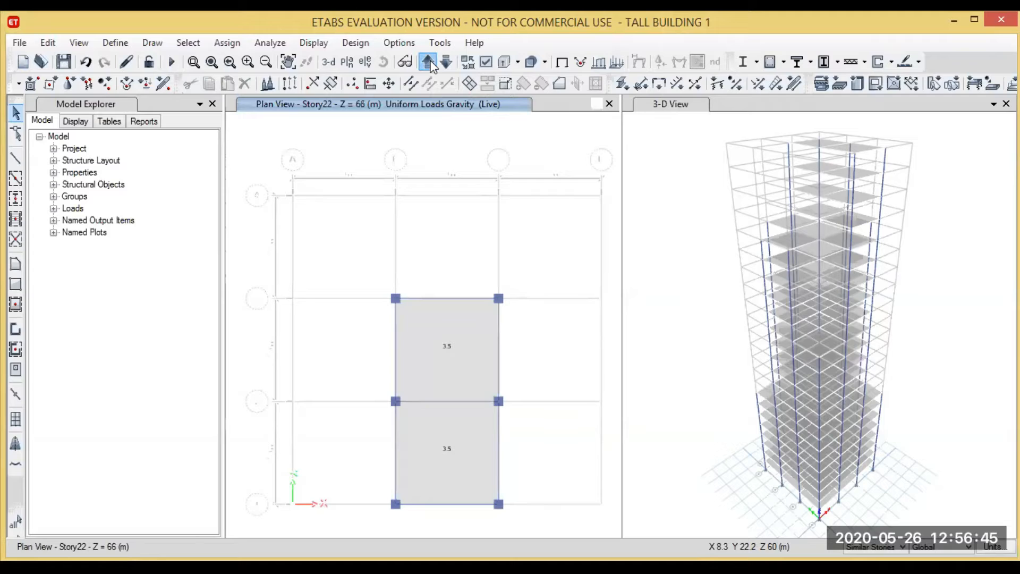
- Move the plan view up to Story23 and limit the story scope to One Story, leaving no slab panels selected
{"action": "left_click", "coordinate": [431, 66]}
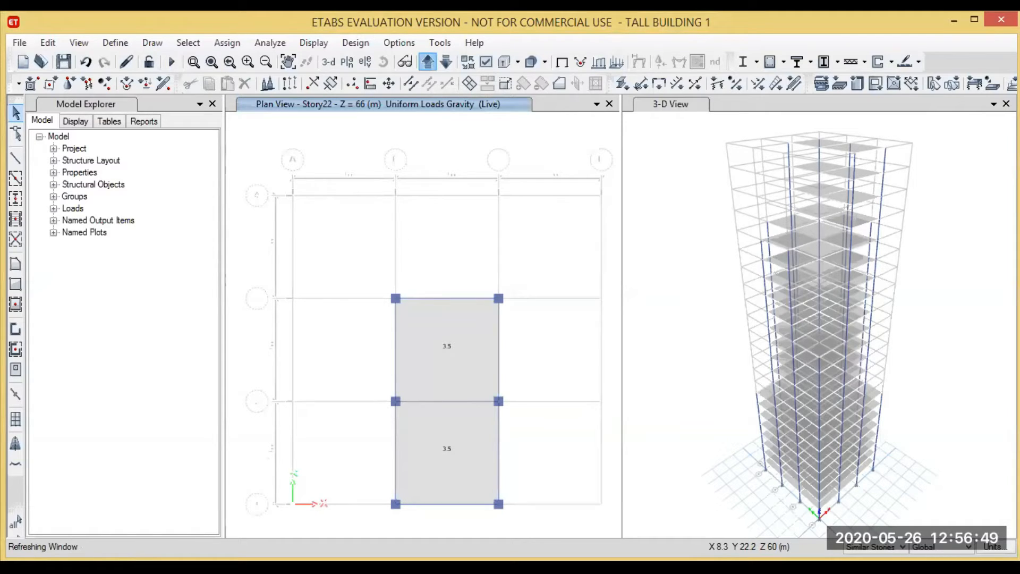
{"action": "left_click", "coordinate": [467, 444]}
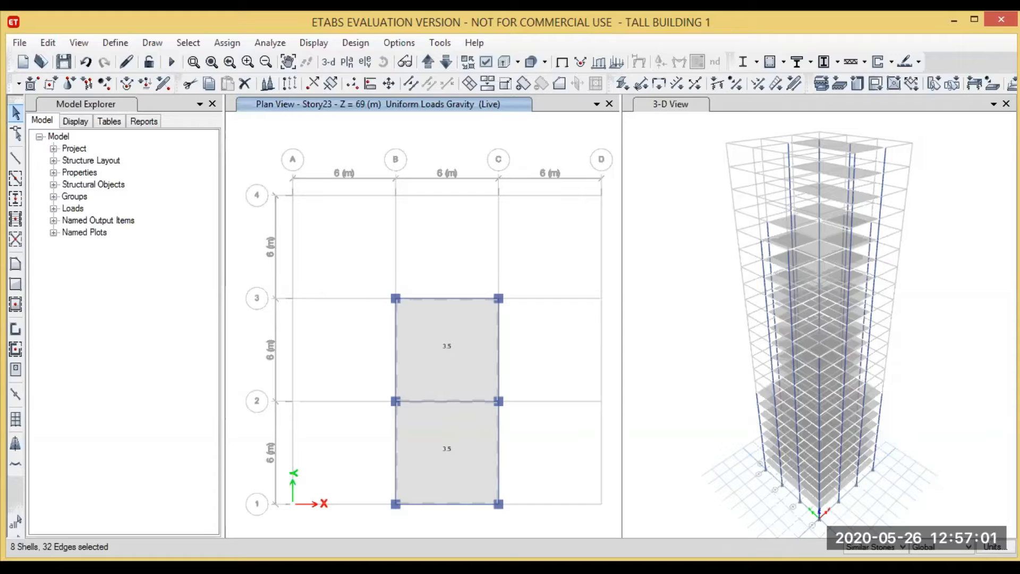
{"action": "left_click", "coordinate": [872, 546]}
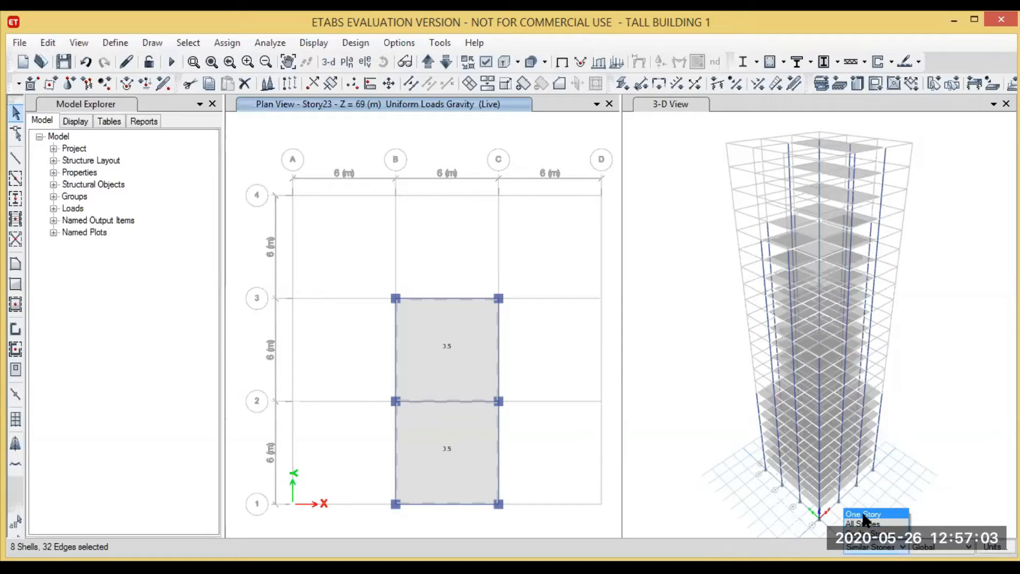
{"action": "left_click", "coordinate": [862, 512]}
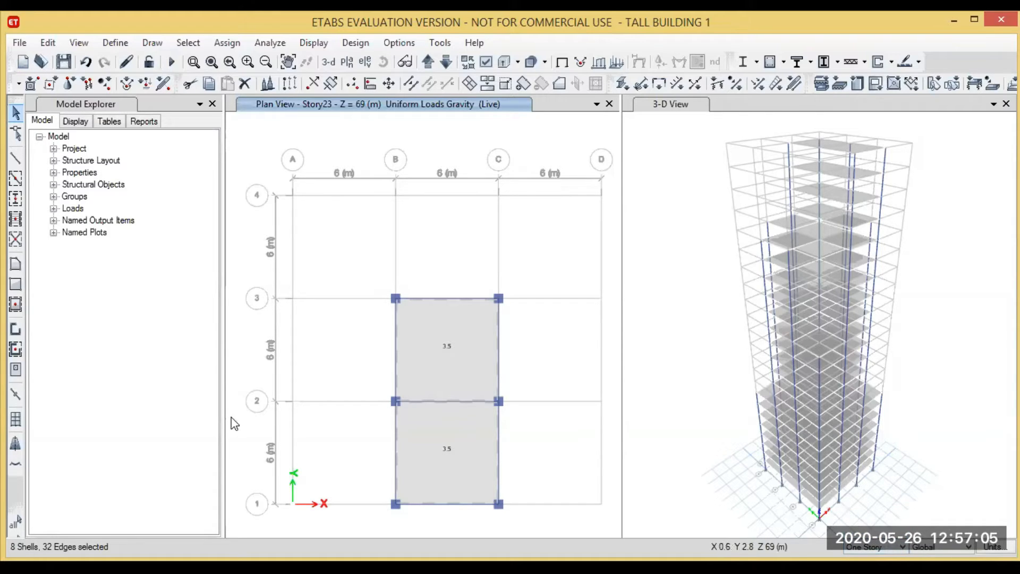
{"action": "left_click", "coordinate": [476, 368]}
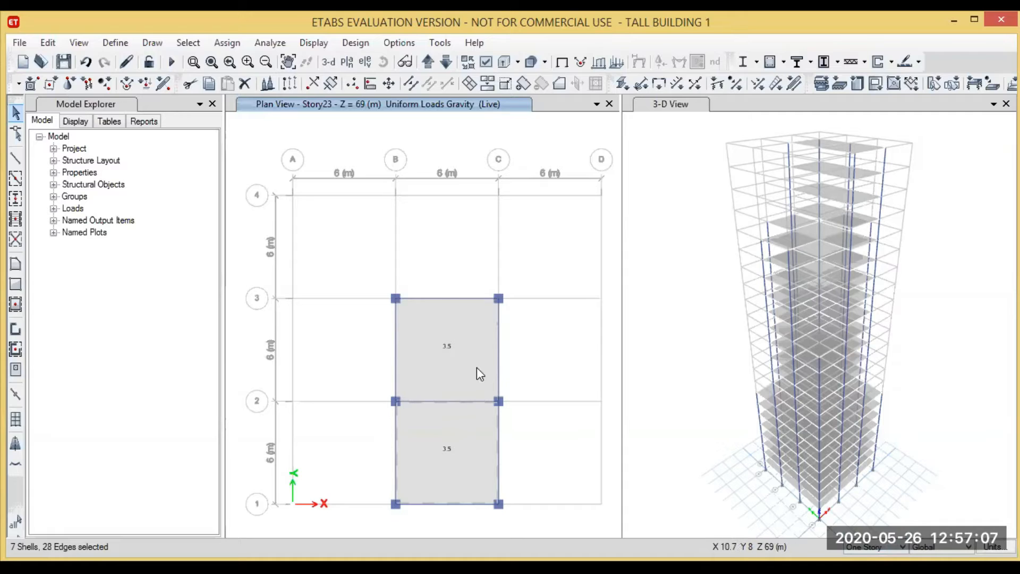
{"action": "left_click", "coordinate": [470, 451]}
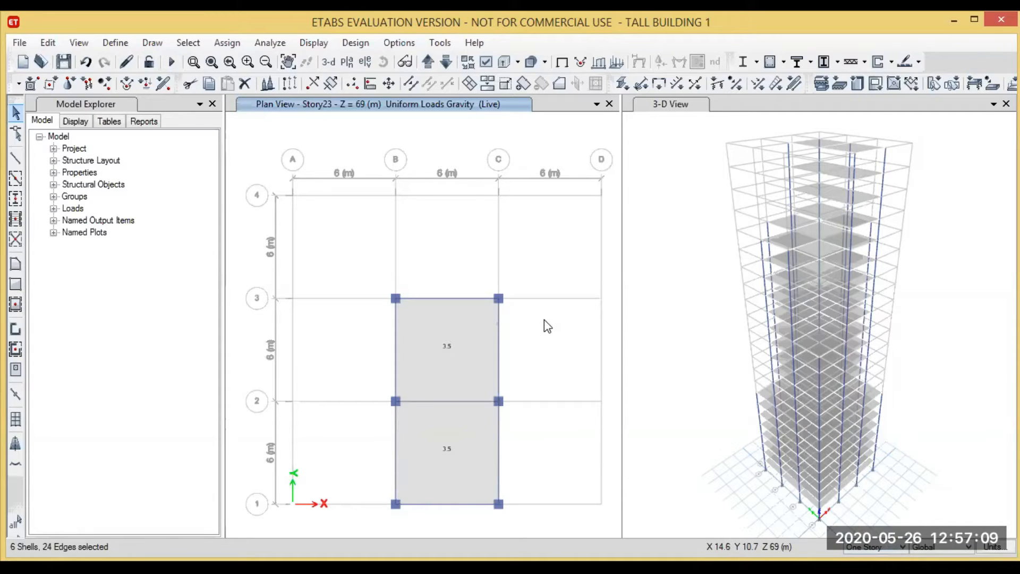
{"action": "key", "text": "Escape"}
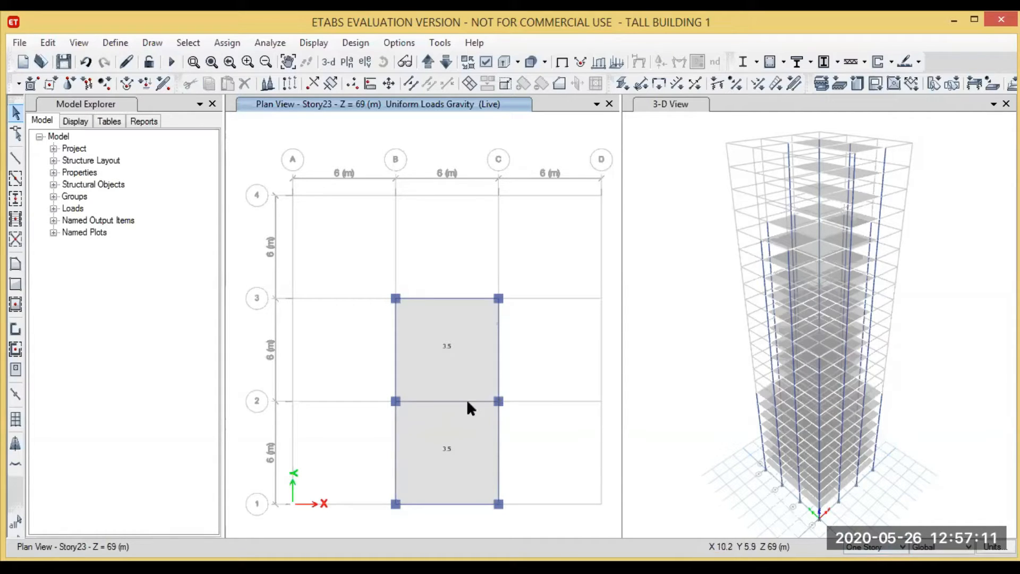
- Delete the existing uniform Live load from both slab panels of Story23 only
{"action": "left_click", "coordinate": [452, 332]}
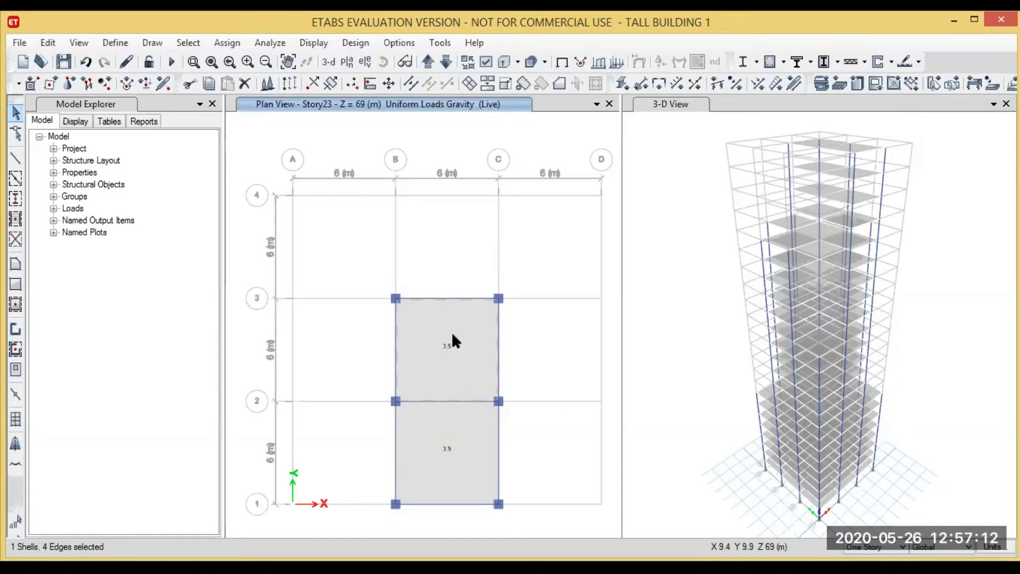
{"action": "left_click", "coordinate": [485, 448]}
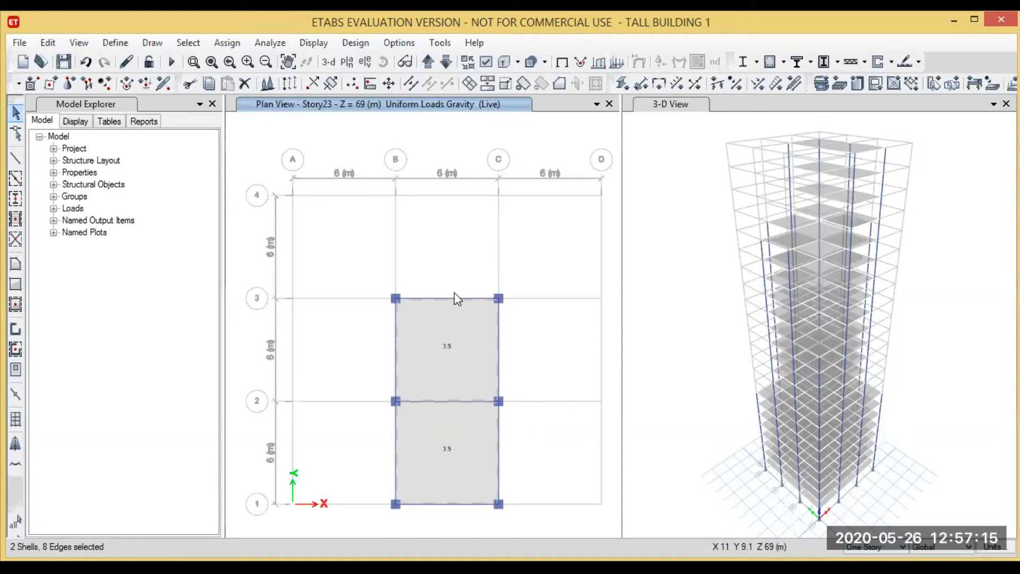
{"action": "left_click", "coordinate": [234, 44]}
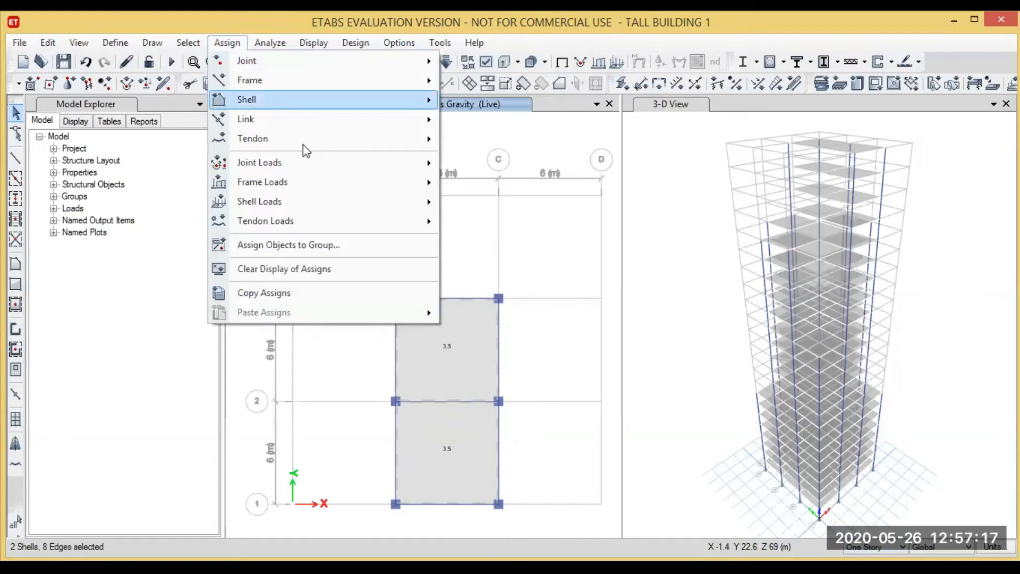
{"action": "mouse_move", "coordinate": [301, 197]}
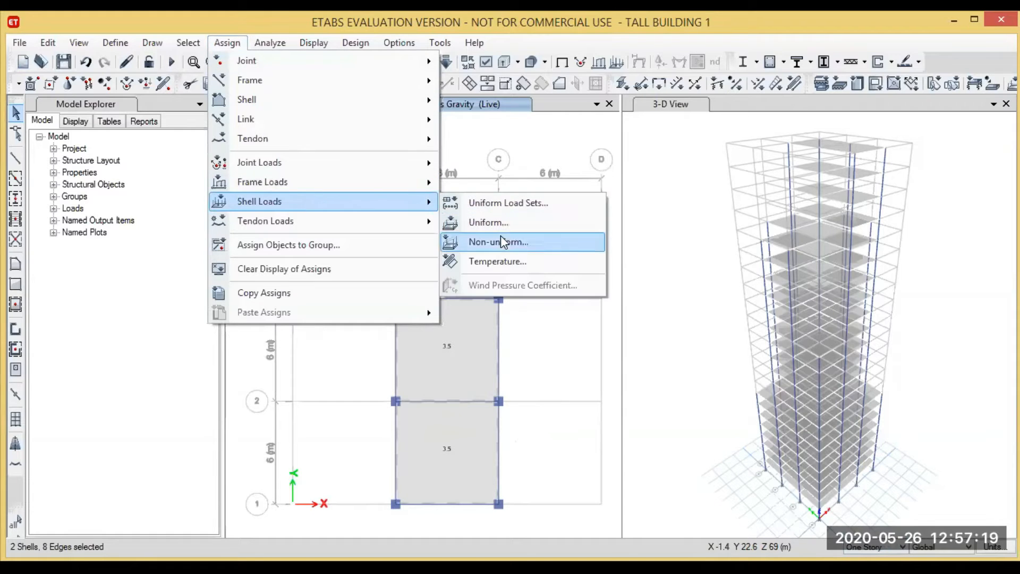
{"action": "left_click", "coordinate": [492, 221]}
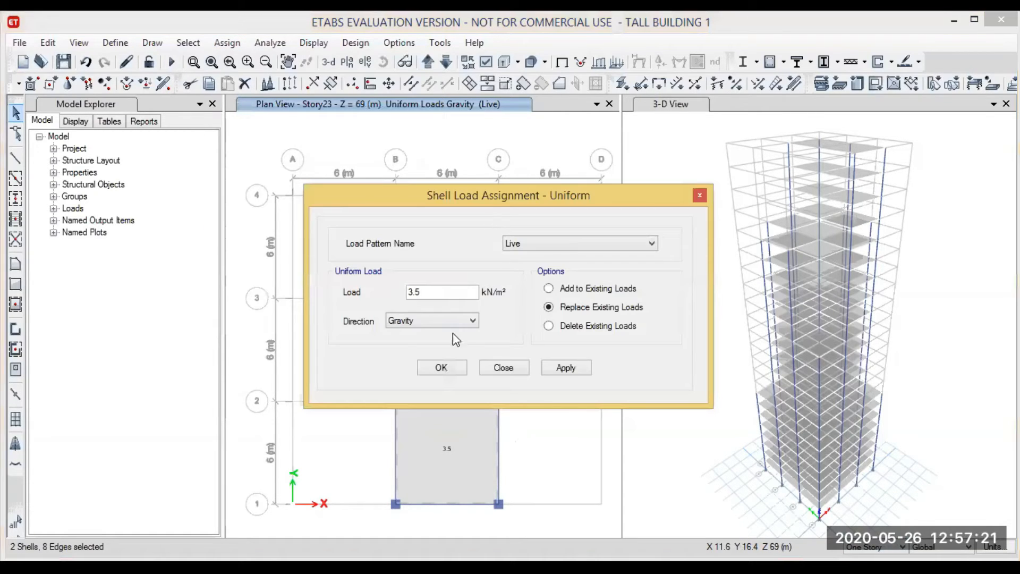
{"action": "left_click", "coordinate": [548, 326]}
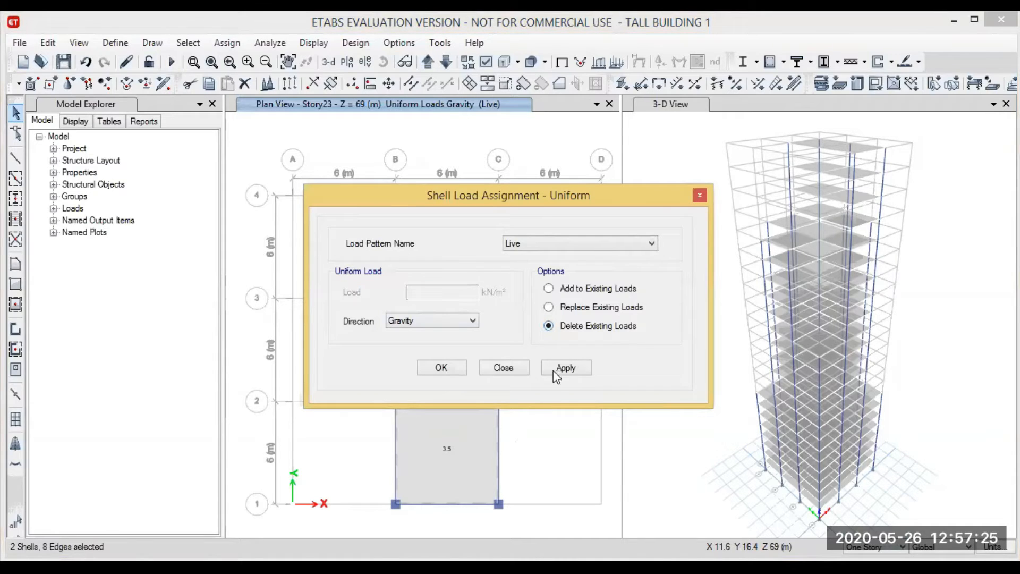
{"action": "left_click", "coordinate": [565, 368]}
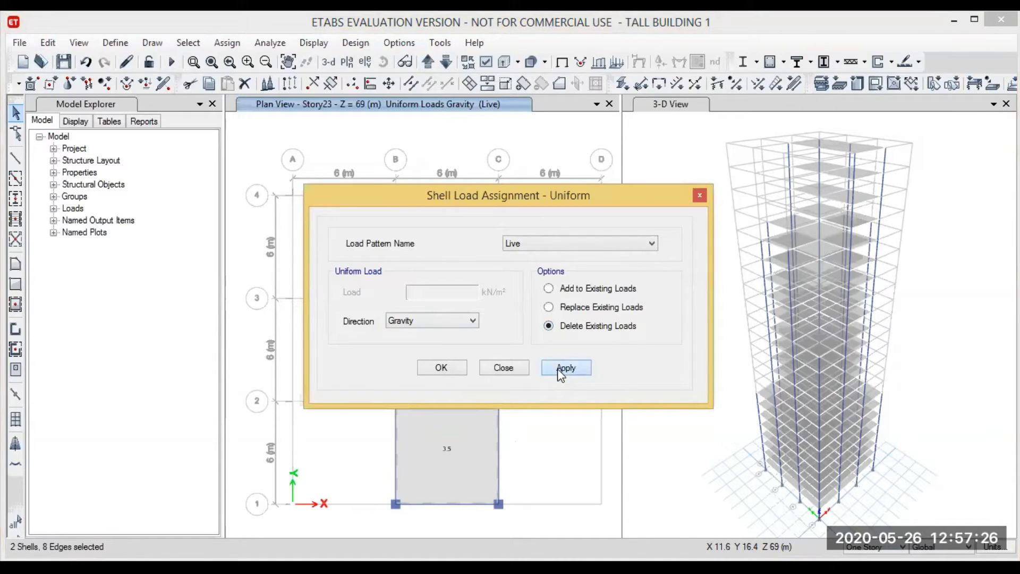
{"action": "left_click", "coordinate": [441, 367]}
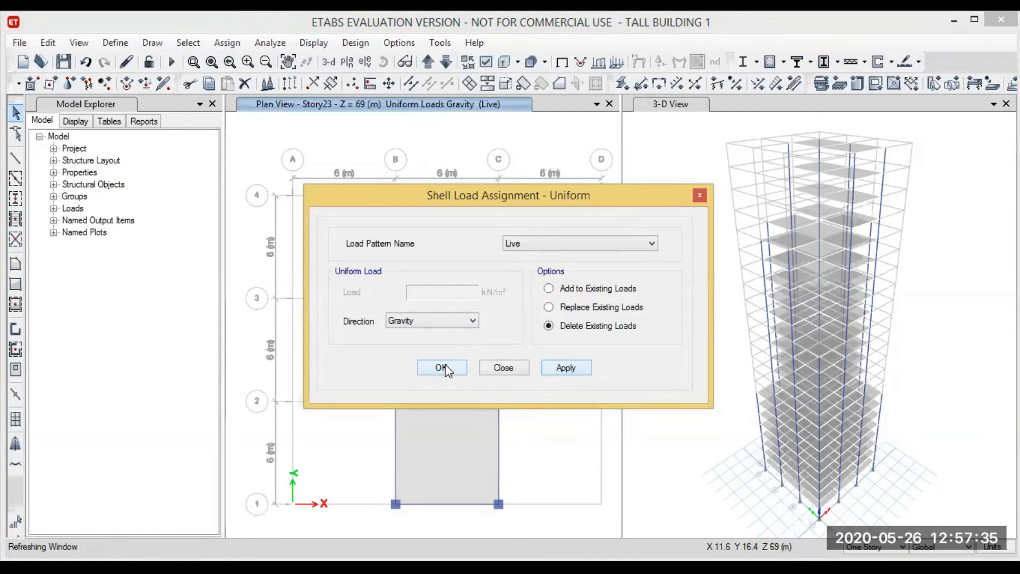
{"action": "left_click", "coordinate": [442, 367]}
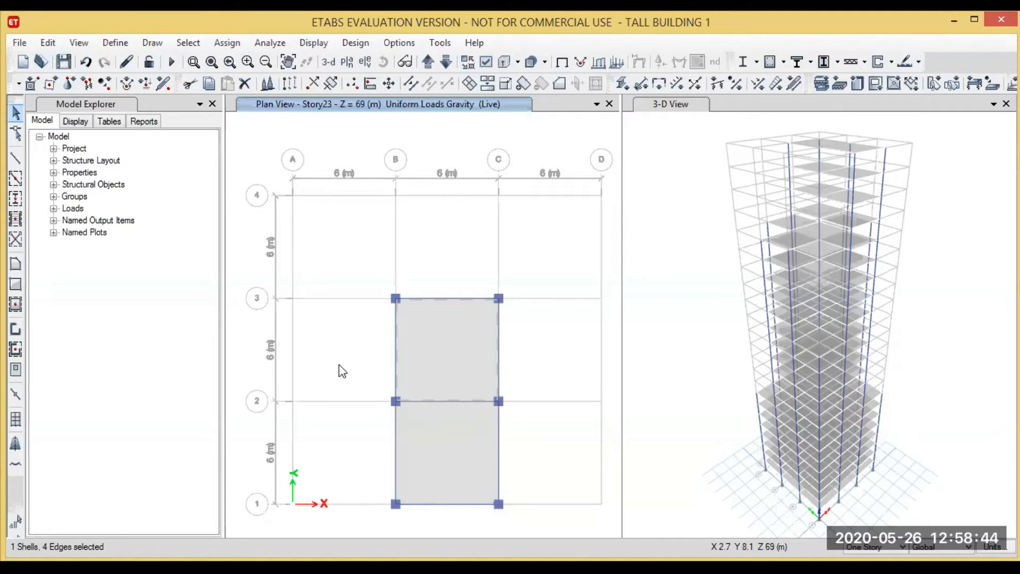
- Clear the slab panel selection on Story23 and cycle the plan view to the Base level
{"action": "left_click", "coordinate": [417, 326]}
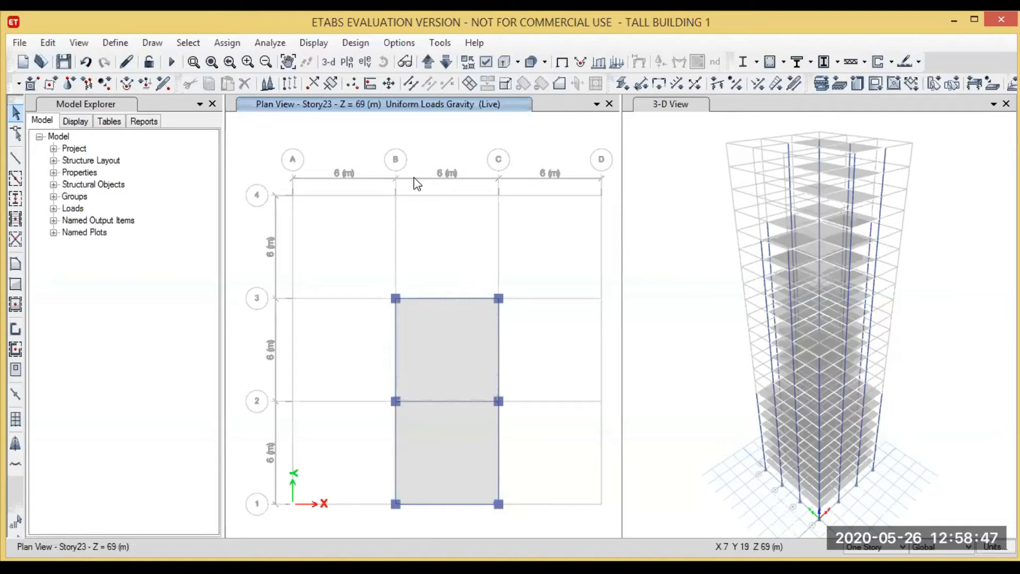
{"action": "left_click", "coordinate": [428, 61]}
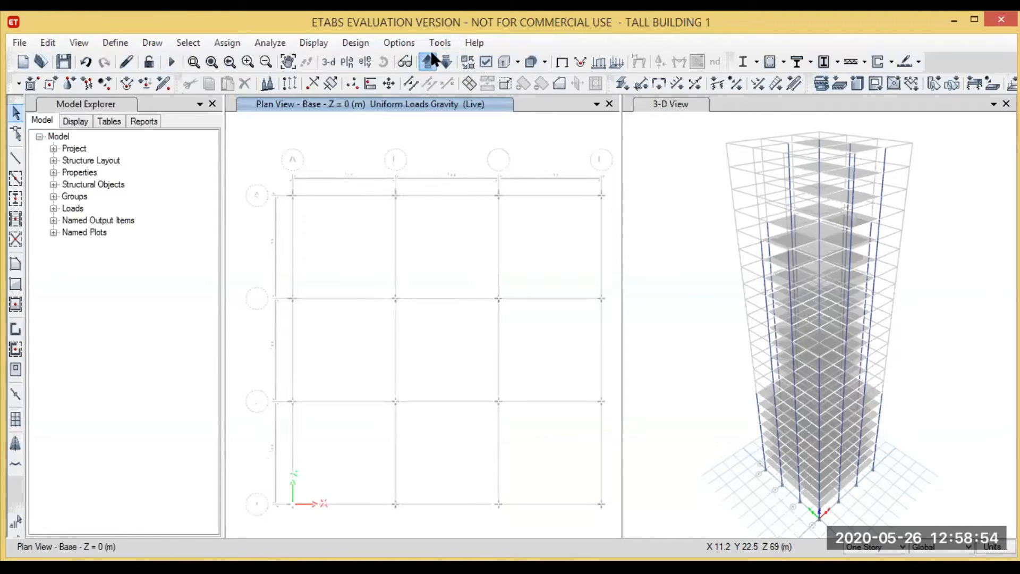
- Move the plan view up to Story1 and select the edge beams along grid D and the C–D beam on grid 4
{"action": "left_click", "coordinate": [432, 55]}
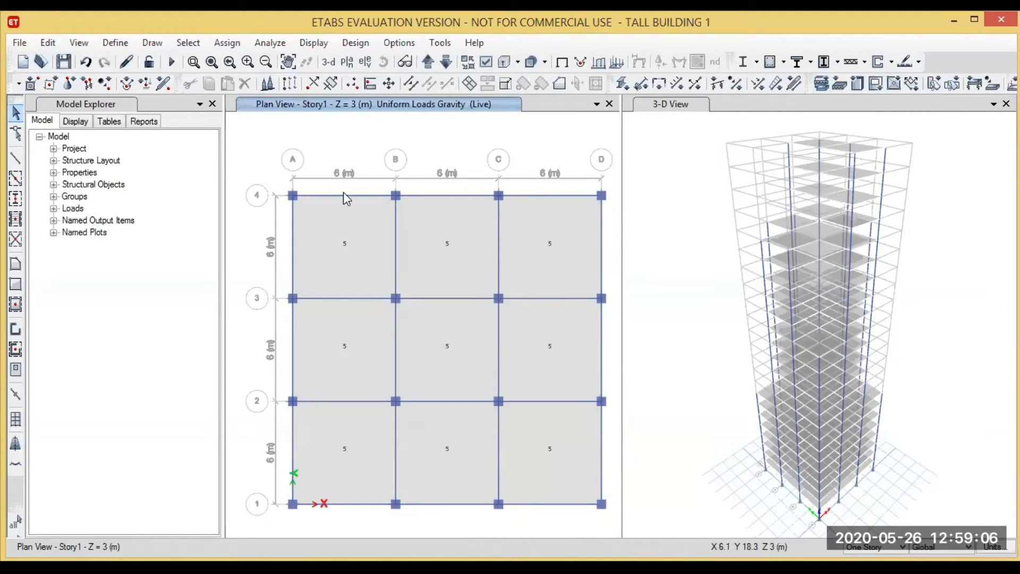
{"action": "left_click", "coordinate": [602, 461]}
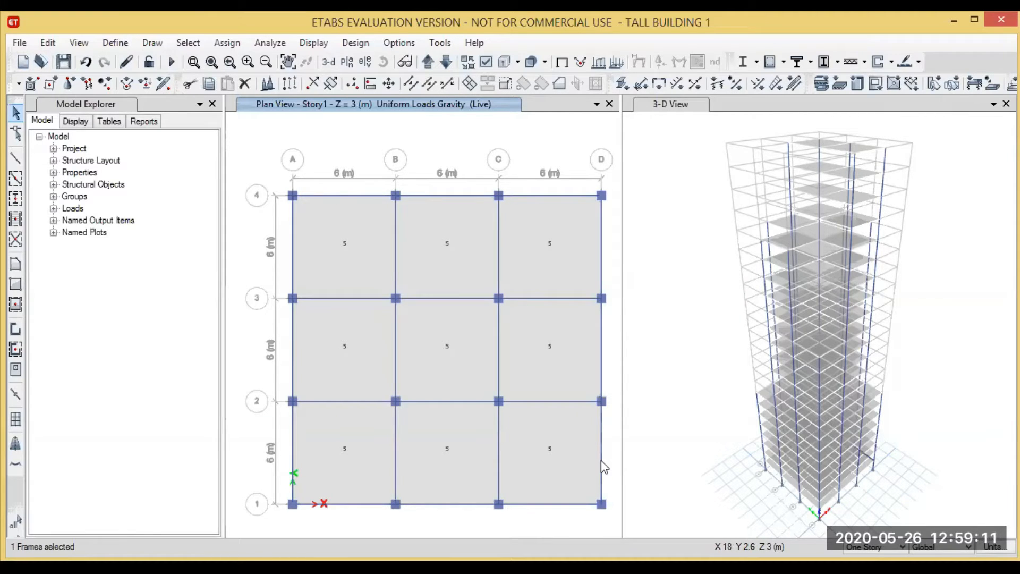
{"action": "left_click", "coordinate": [601, 368]}
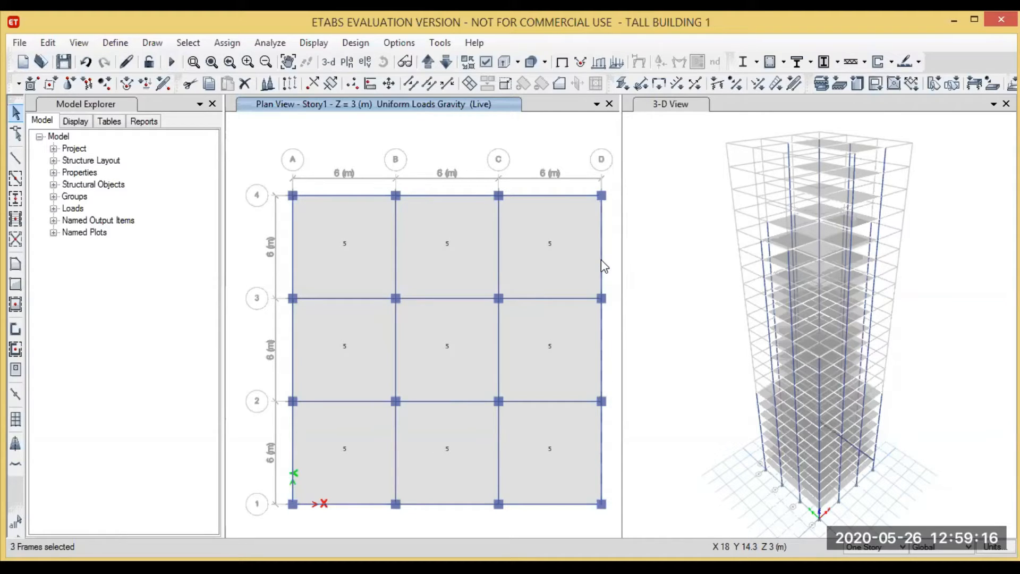
{"action": "left_click", "coordinate": [544, 195]}
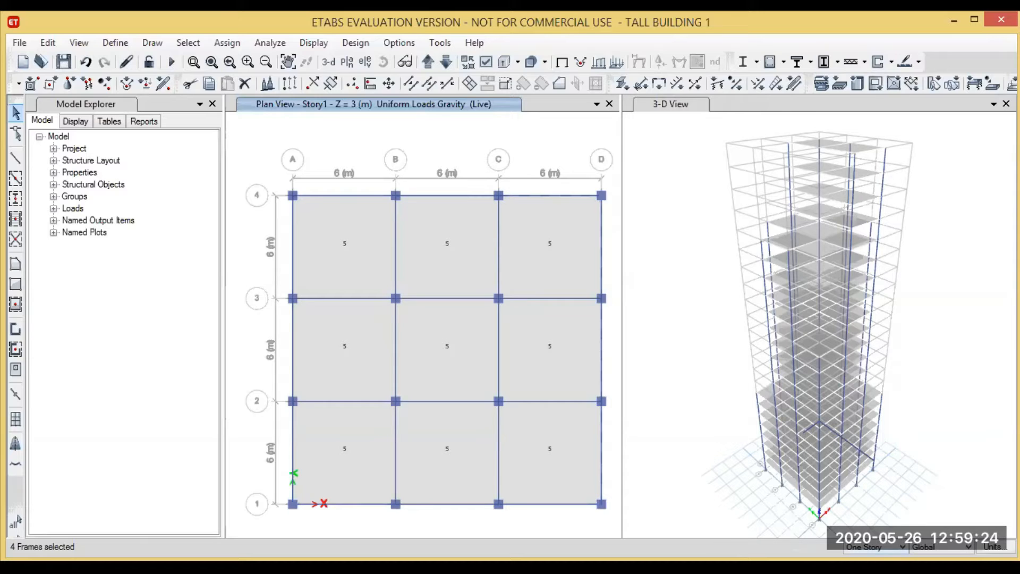
- Set the story scope to Similar Stories and select the perimeter beams along grid 4 from A to C, all of grid A and all of grid 1
{"action": "left_click", "coordinate": [867, 546]}
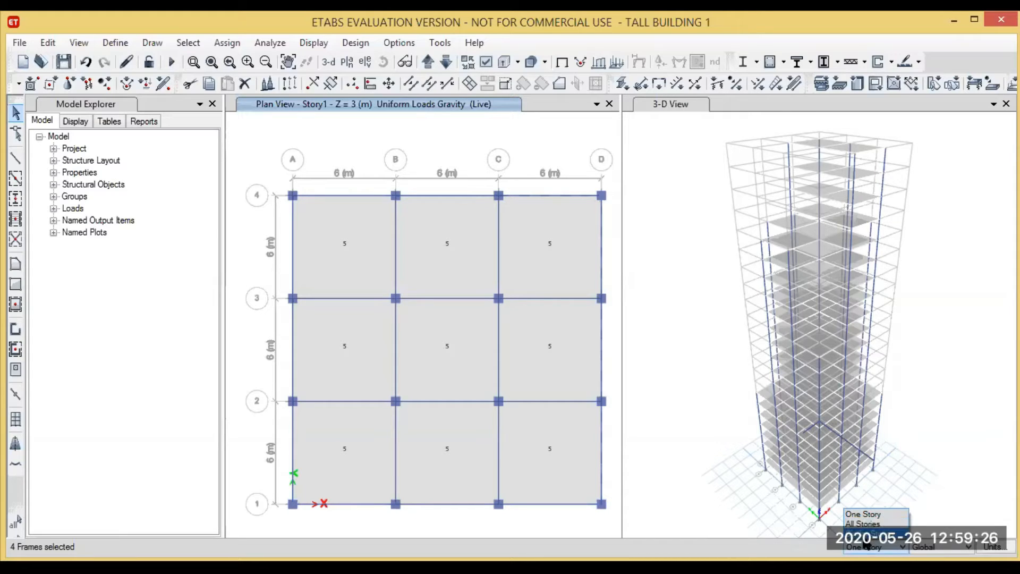
{"action": "left_click", "coordinate": [866, 532]}
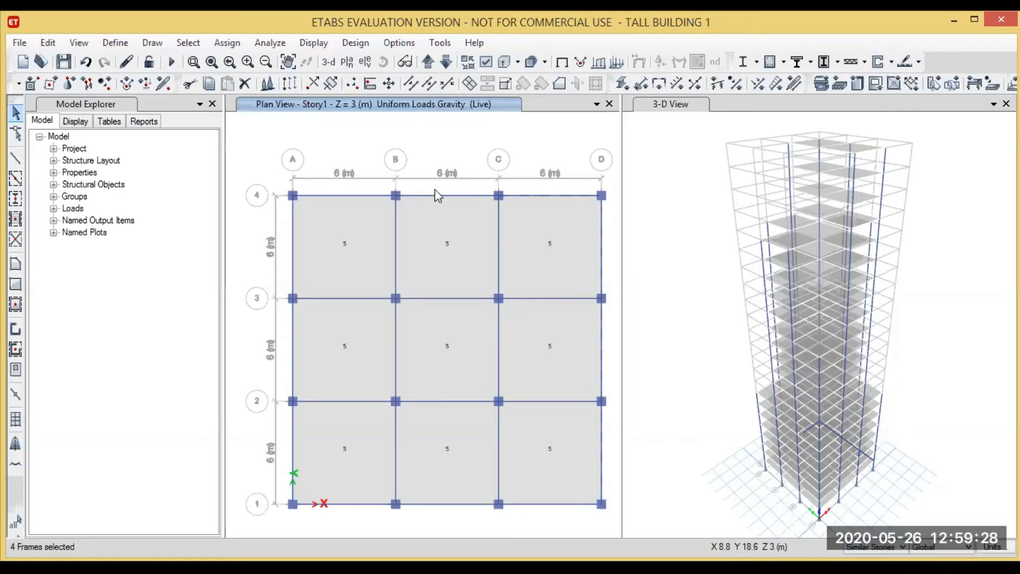
{"action": "left_click", "coordinate": [414, 196]}
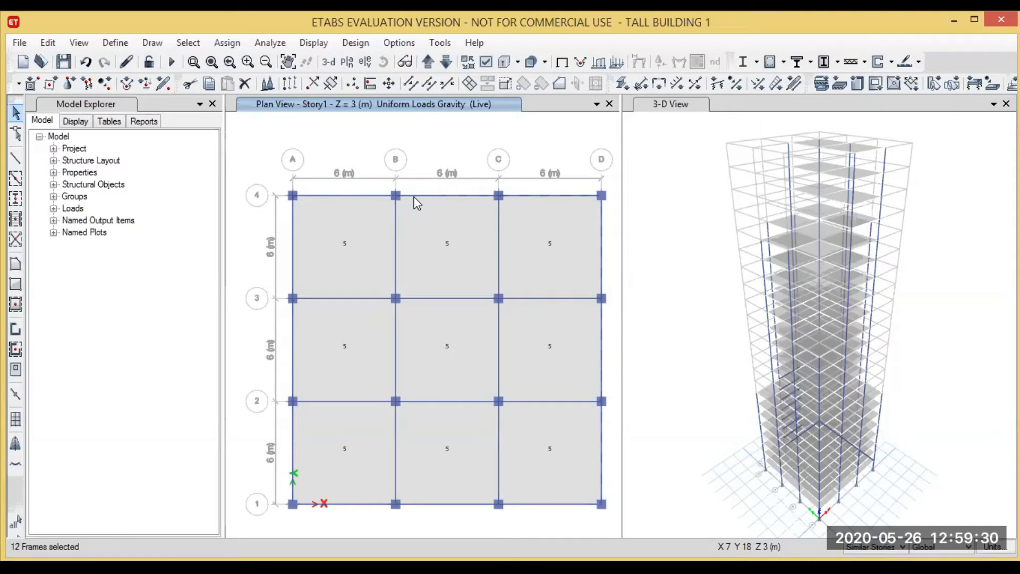
{"action": "left_click", "coordinate": [347, 195]}
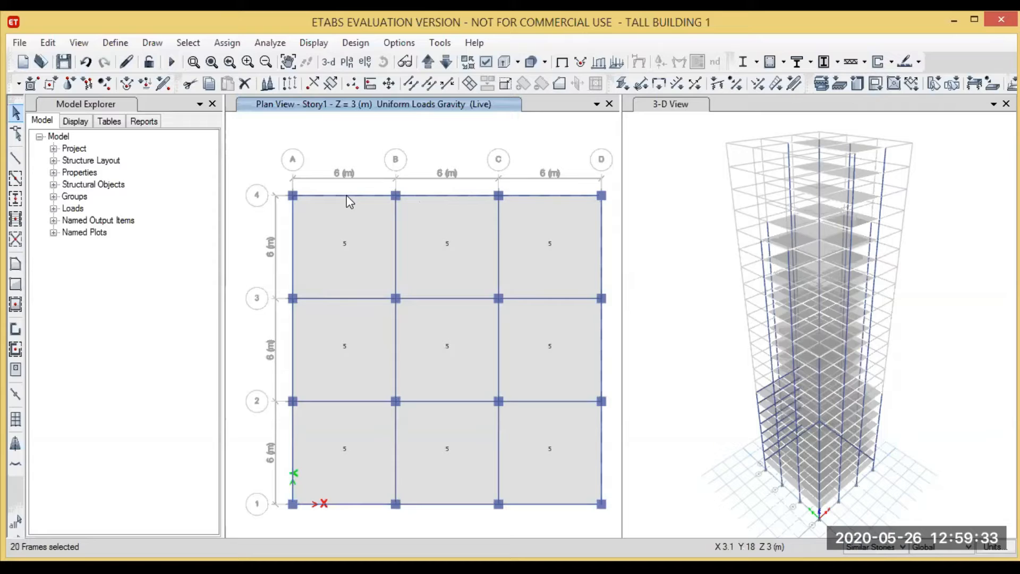
{"action": "left_click", "coordinate": [293, 264]}
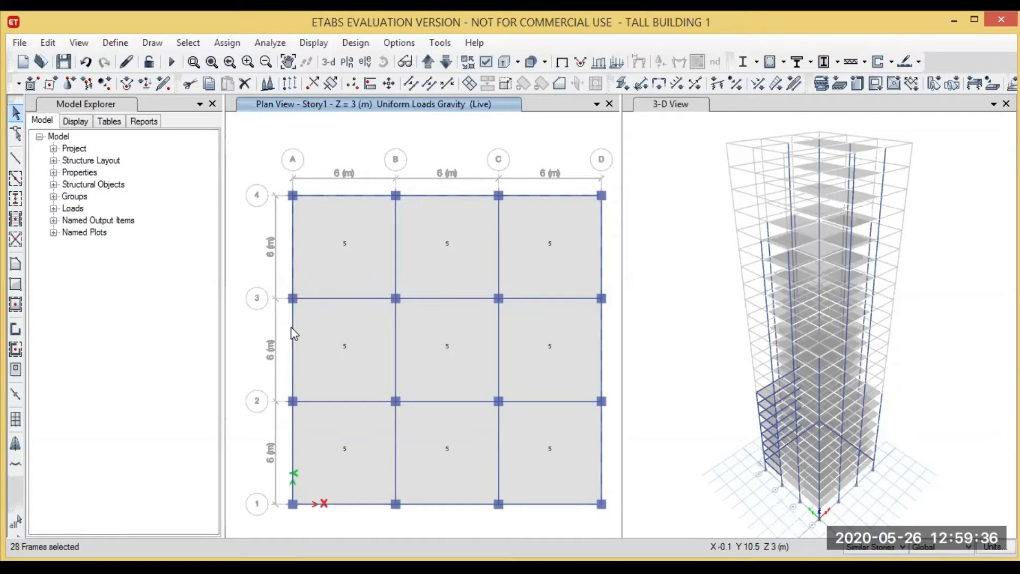
{"action": "left_click", "coordinate": [293, 346]}
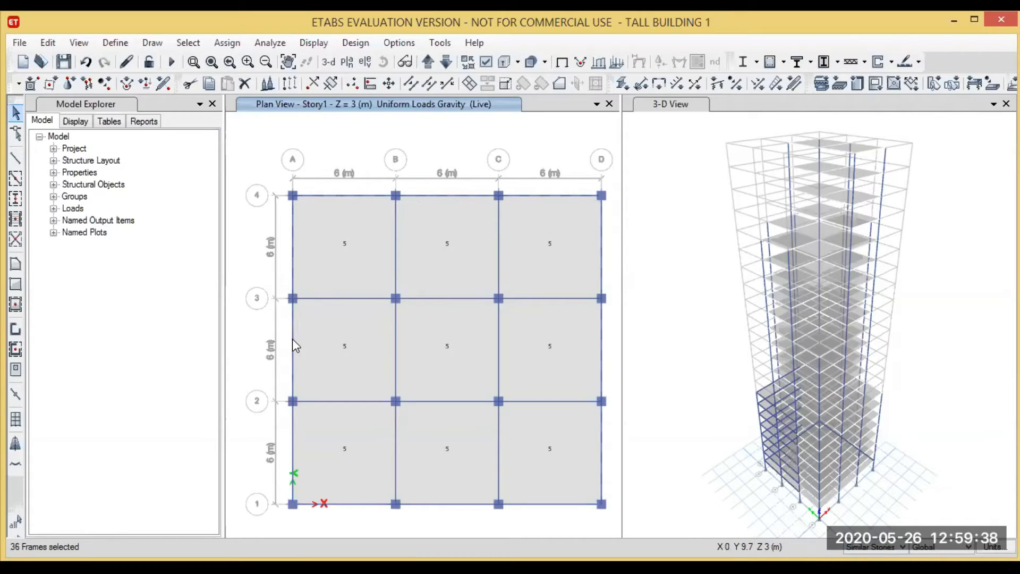
{"action": "left_click", "coordinate": [293, 447]}
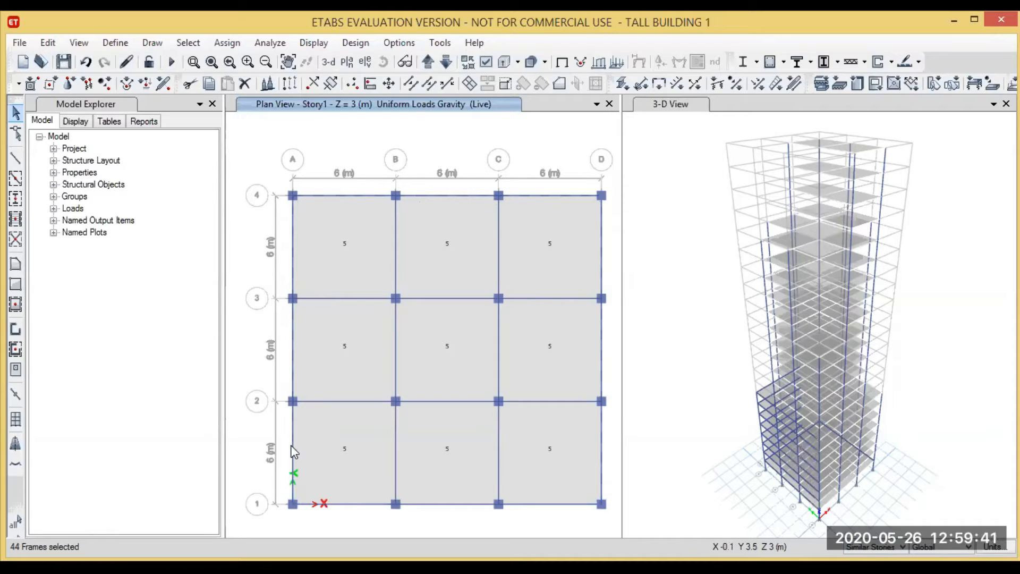
{"action": "left_click", "coordinate": [348, 504]}
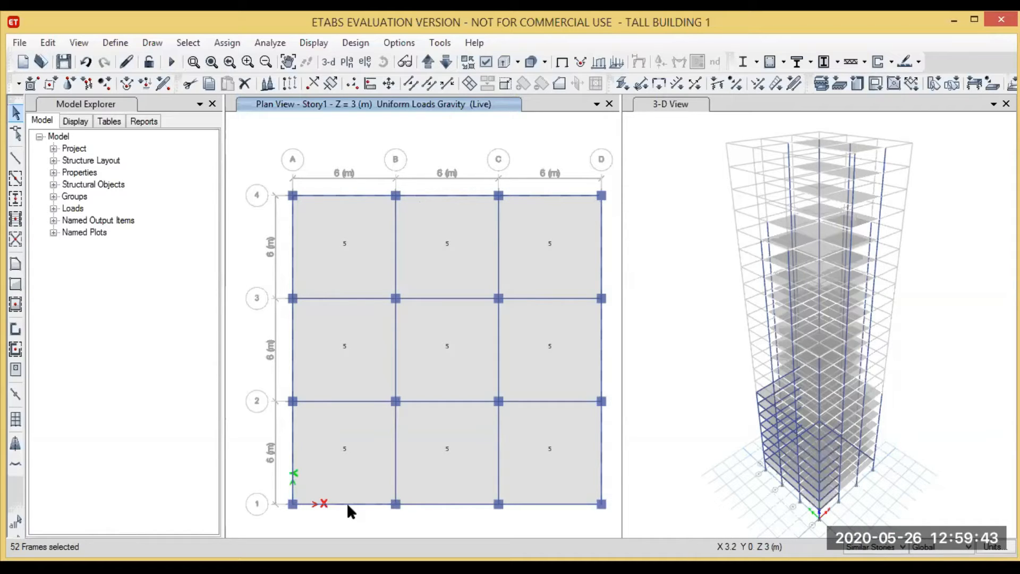
{"action": "left_click", "coordinate": [433, 505]}
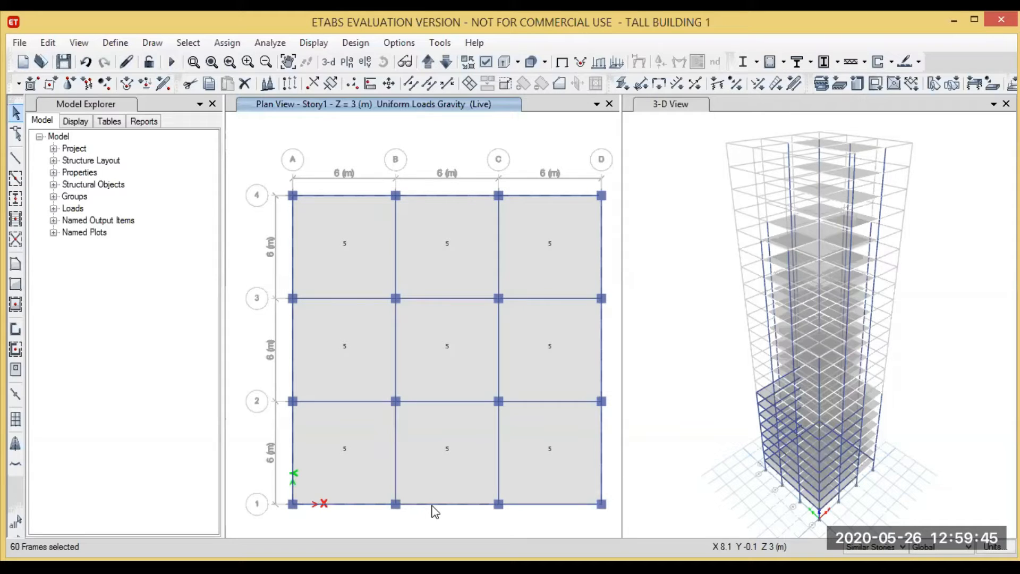
{"action": "left_click", "coordinate": [550, 504]}
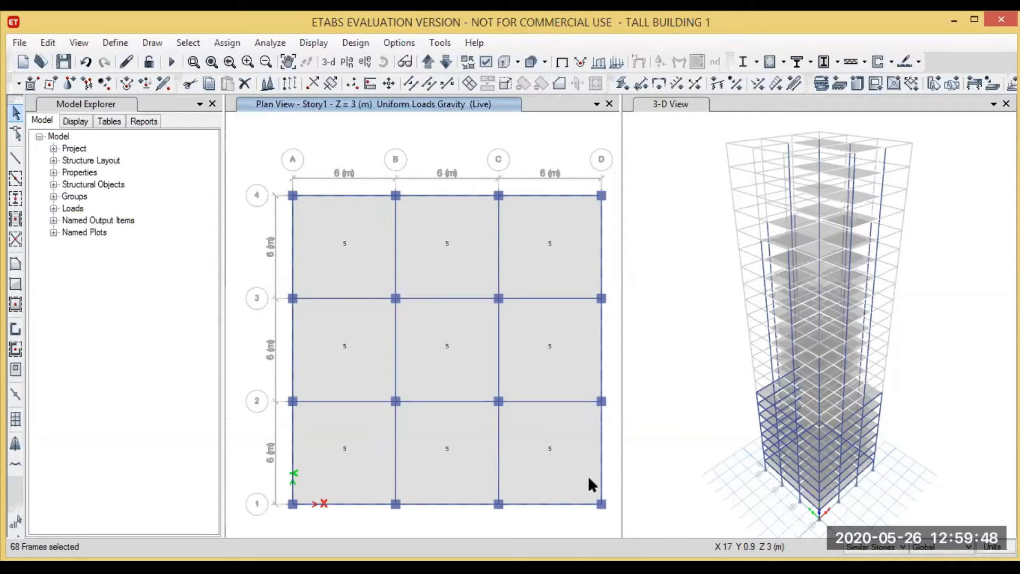
- Reselect the three grid D edge beams and the C–D beam on grid 4 so their selection covers all similar stories
{"action": "left_click", "coordinate": [601, 452]}
{"action": "left_click", "coordinate": [601, 349]}
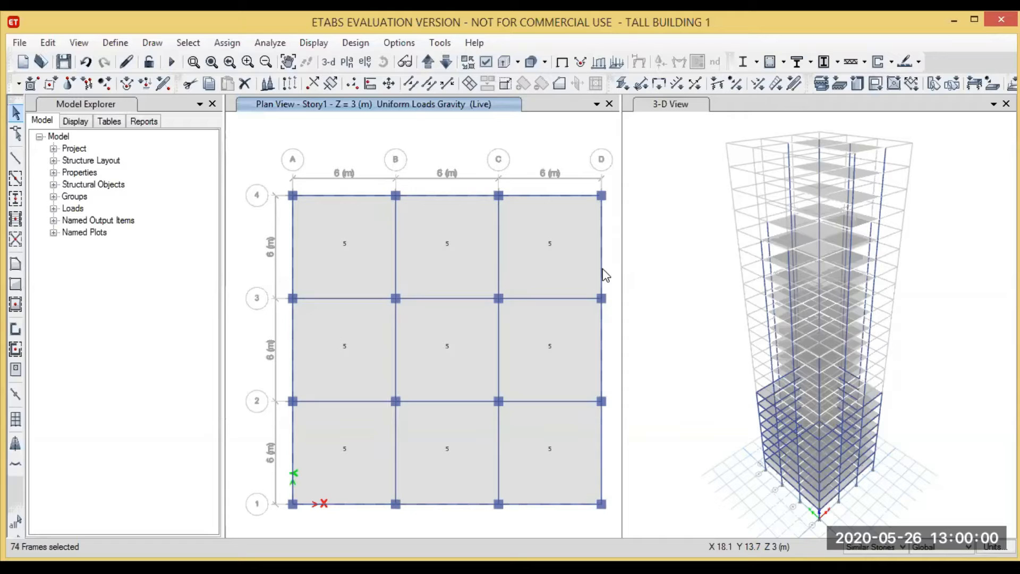
{"action": "left_click", "coordinate": [601, 433]}
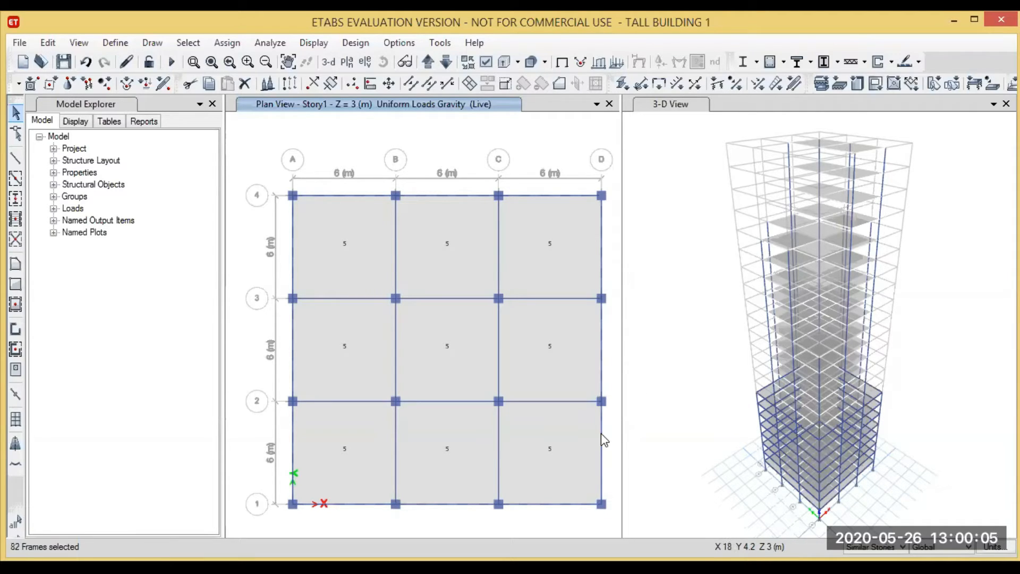
{"action": "left_click", "coordinate": [601, 247]}
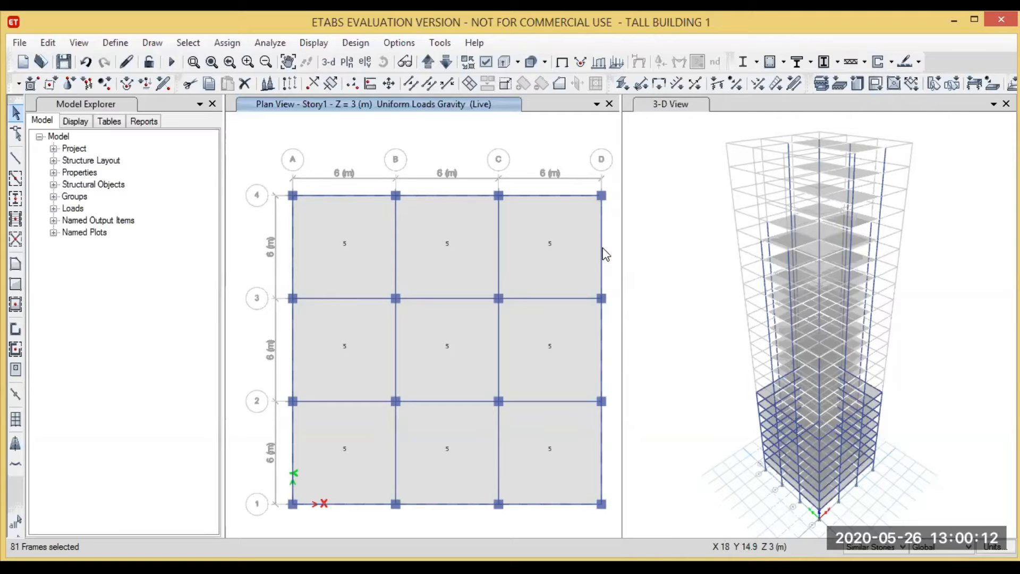
{"action": "left_click", "coordinate": [602, 247]}
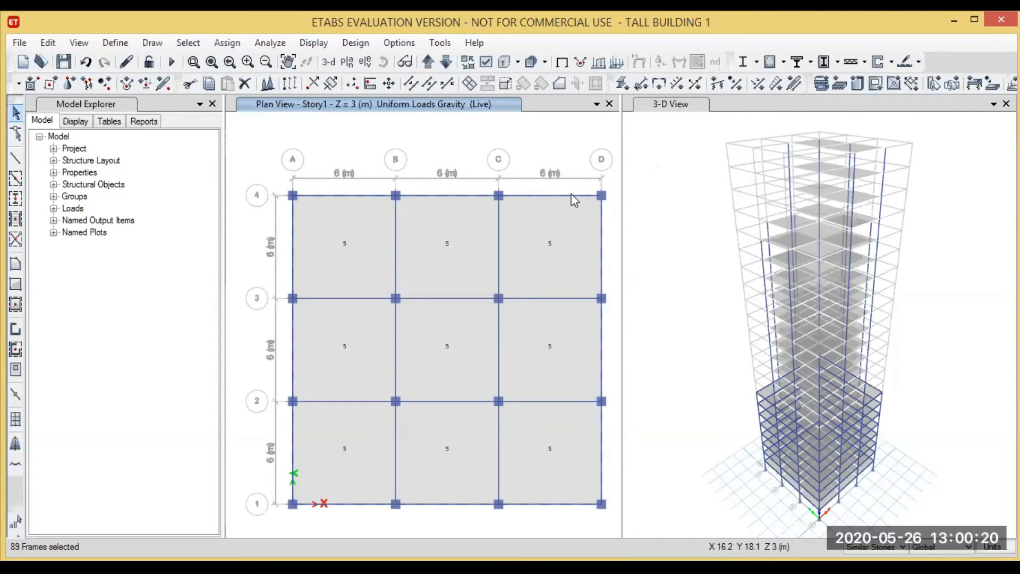
{"action": "left_click", "coordinate": [572, 196]}
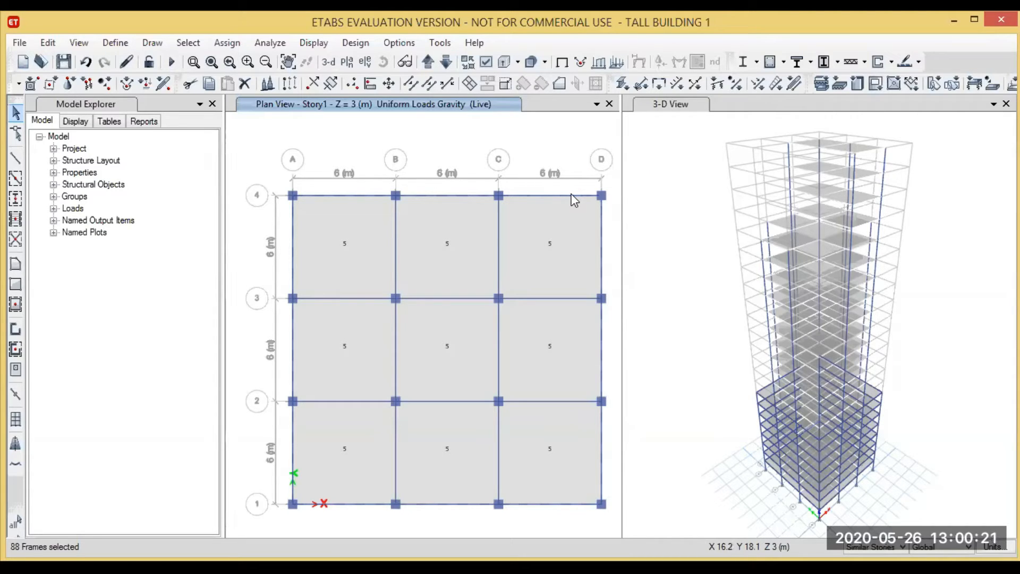
{"action": "left_click", "coordinate": [515, 196]}
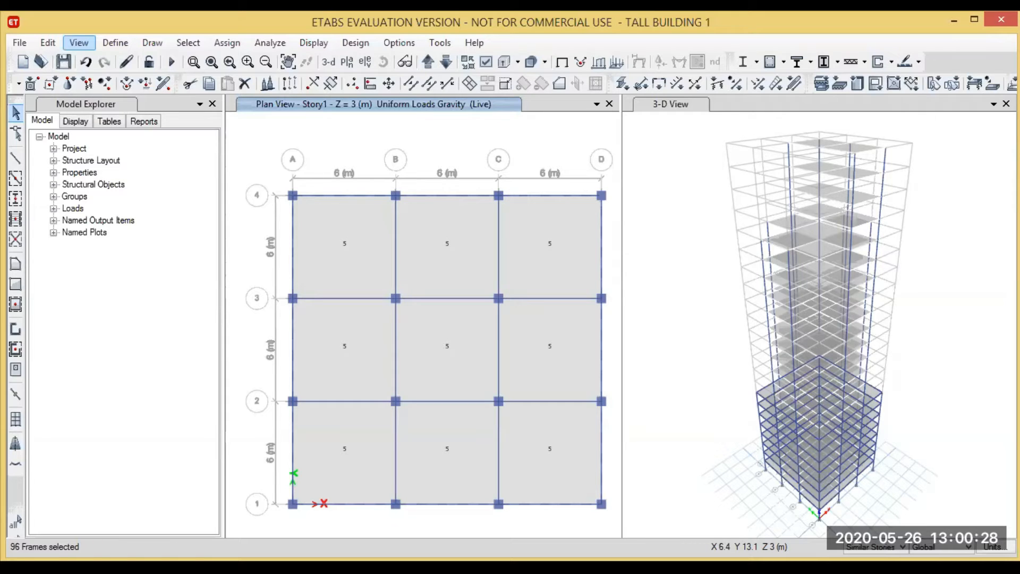
- Assign a uniform distributed gravity frame load of 0.2 kN/m in the Dead pattern to the selected perimeter beams
{"action": "left_click", "coordinate": [229, 45]}
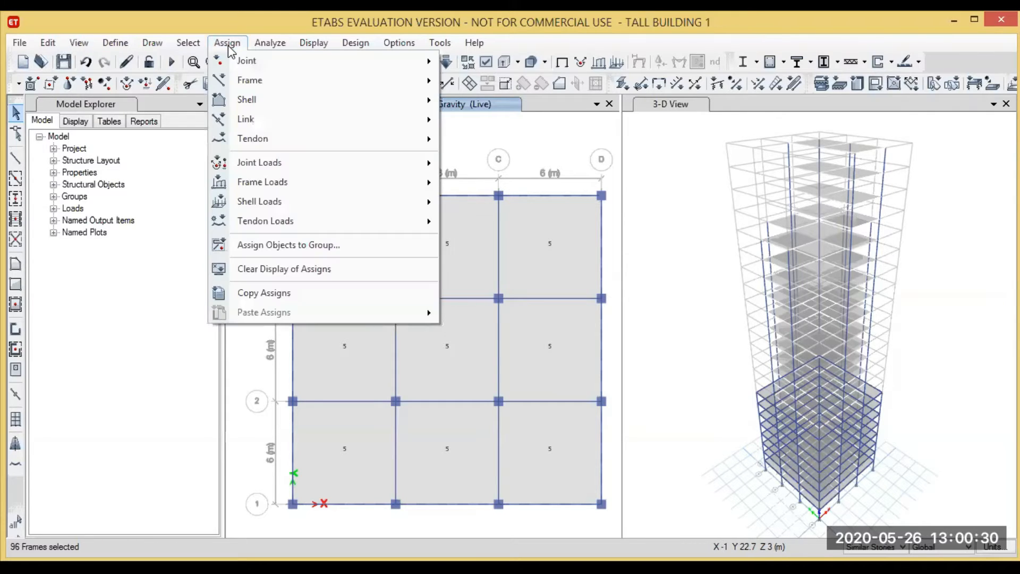
{"action": "mouse_move", "coordinate": [291, 184]}
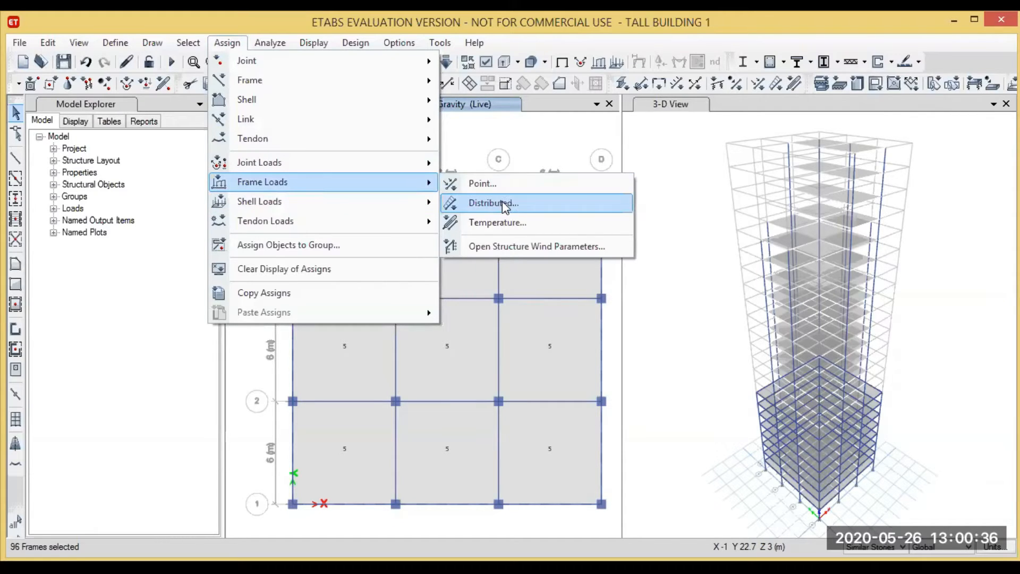
{"action": "left_click", "coordinate": [502, 202]}
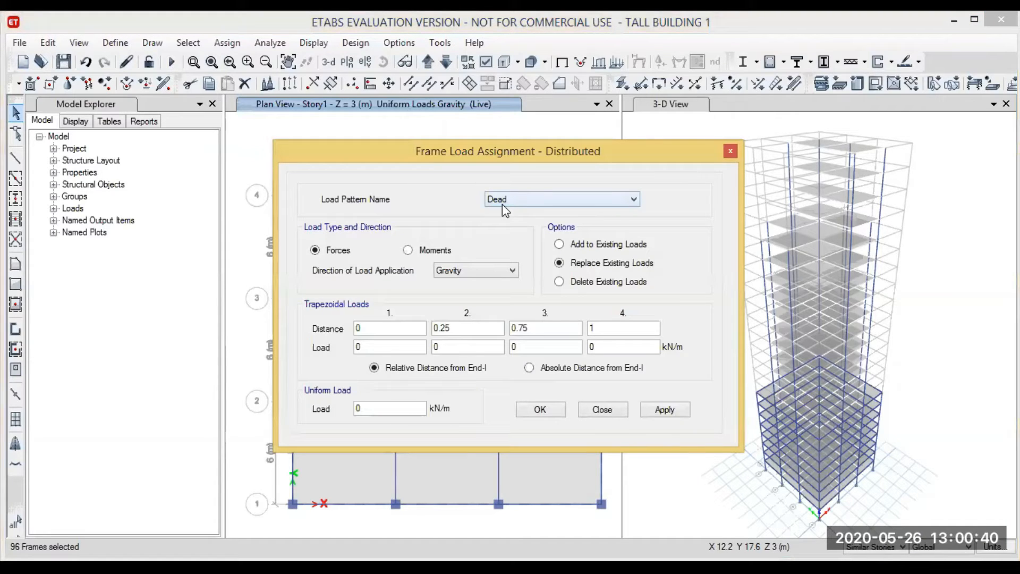
{"action": "left_click", "coordinate": [381, 407]}
{"action": "type", "text": ".2"}
{"action": "left_click", "coordinate": [645, 407]}
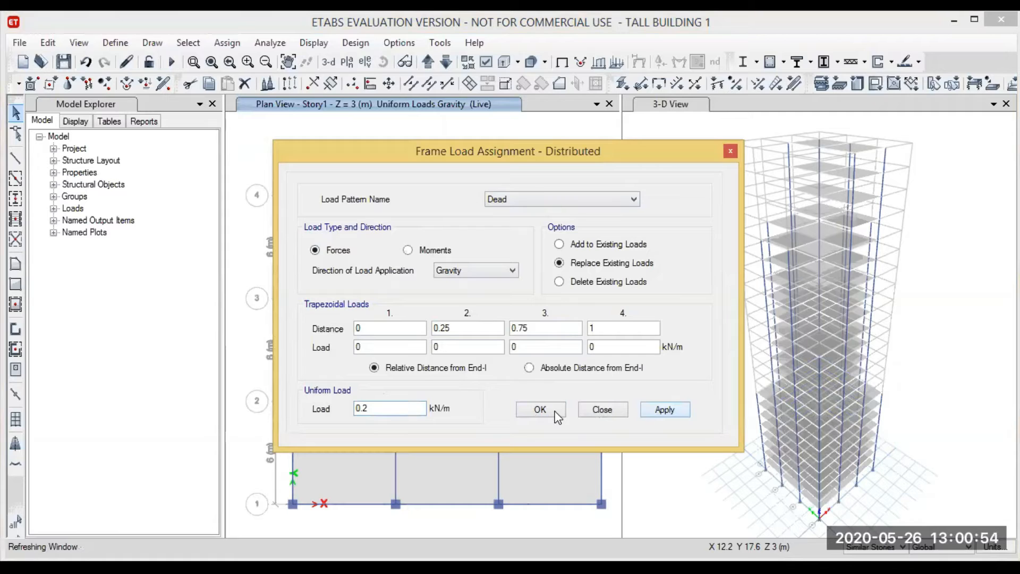
{"action": "left_click", "coordinate": [541, 409]}
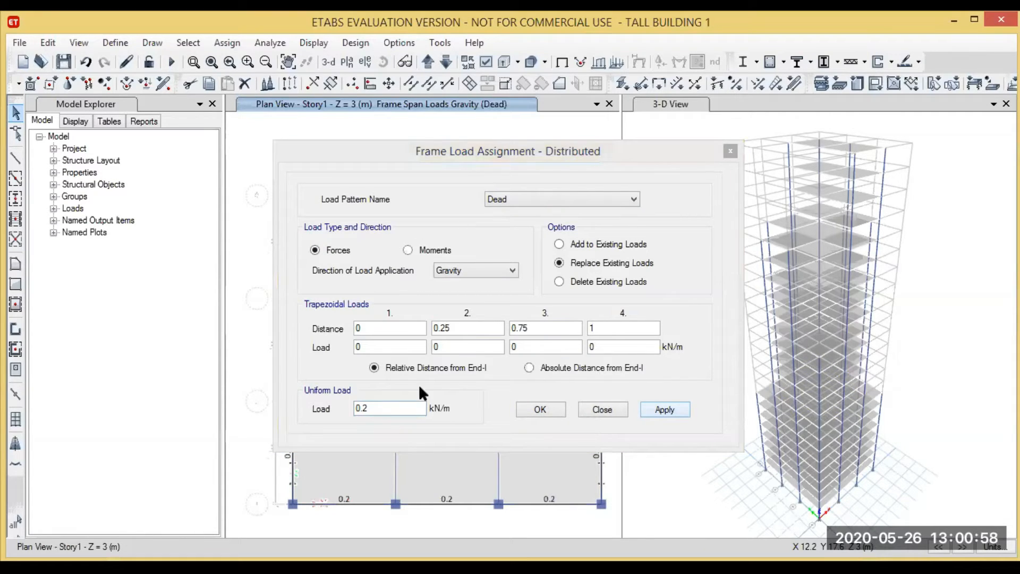
{"action": "left_click", "coordinate": [732, 152]}
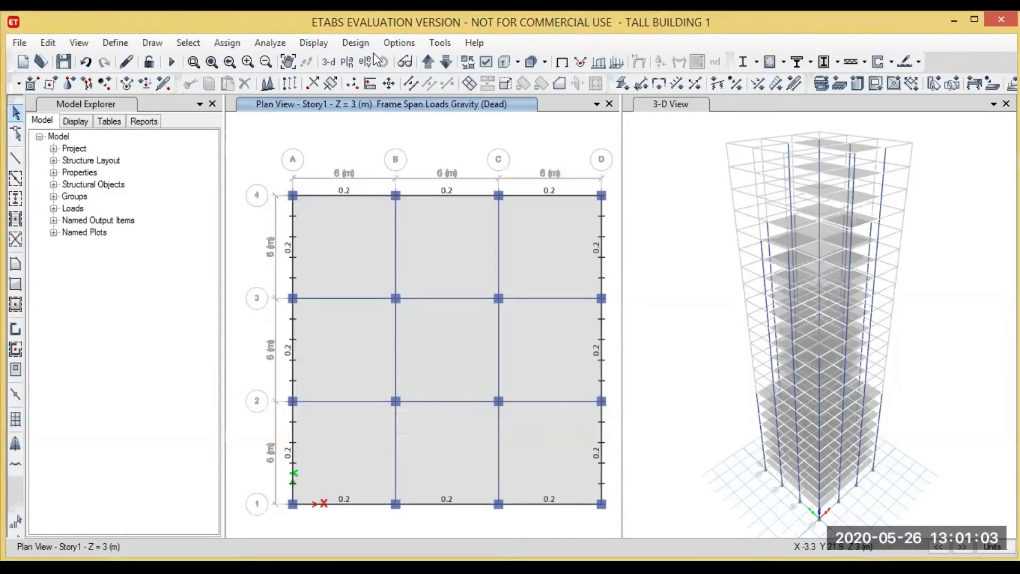
- Move the plan view up to Story9 and select the perimeter beams on grid 4 from B to D, grid D from 2 to 4, and grid 2 from C to D
{"action": "left_click", "coordinate": [432, 60]}
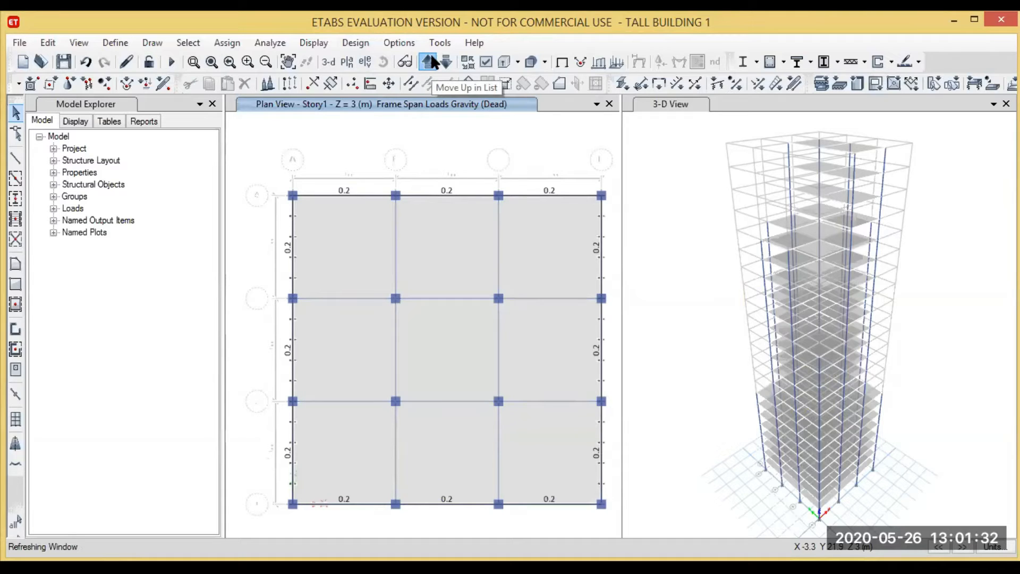
{"action": "left_click", "coordinate": [431, 61]}
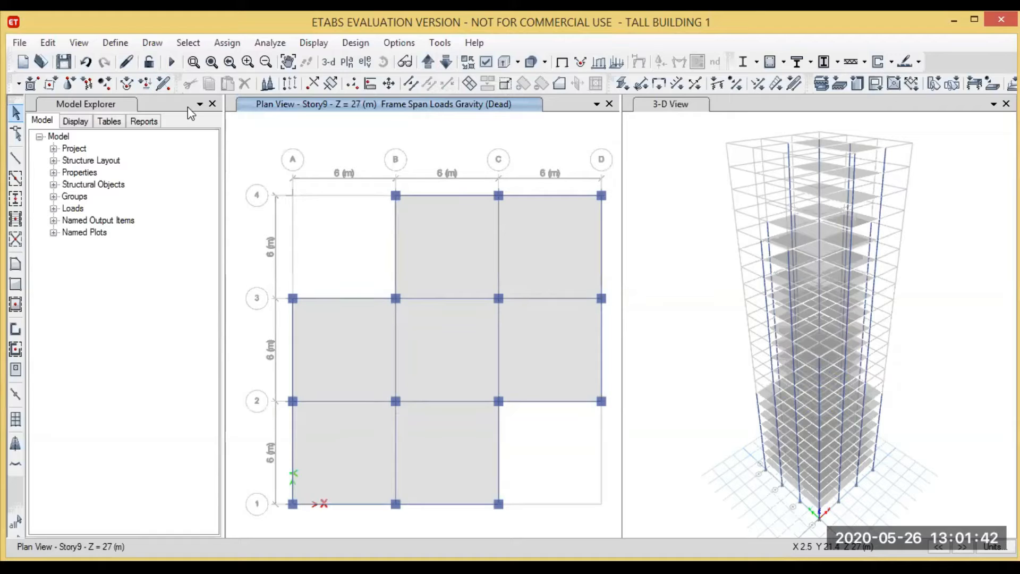
{"action": "left_click", "coordinate": [442, 196]}
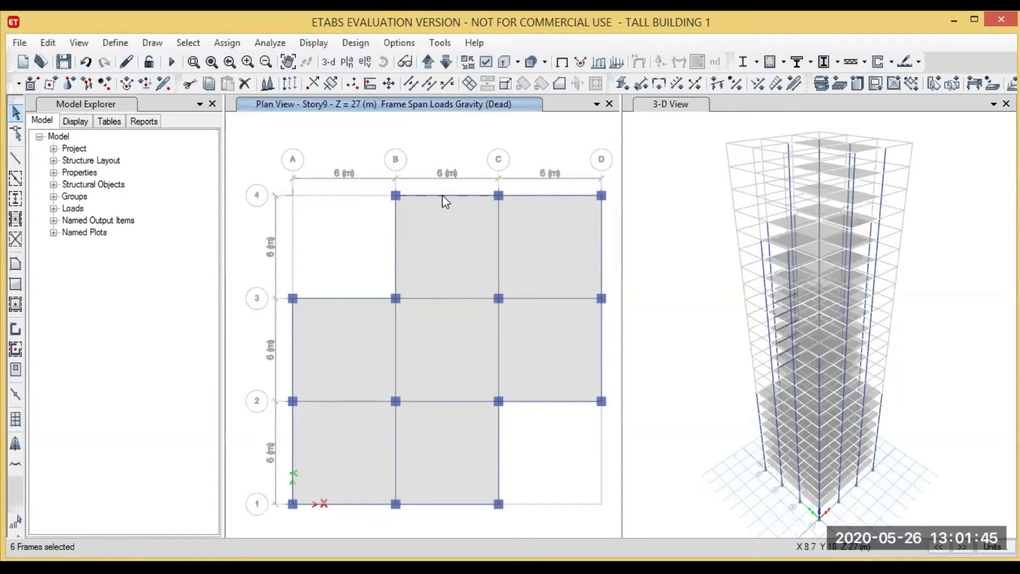
{"action": "left_click", "coordinate": [540, 197]}
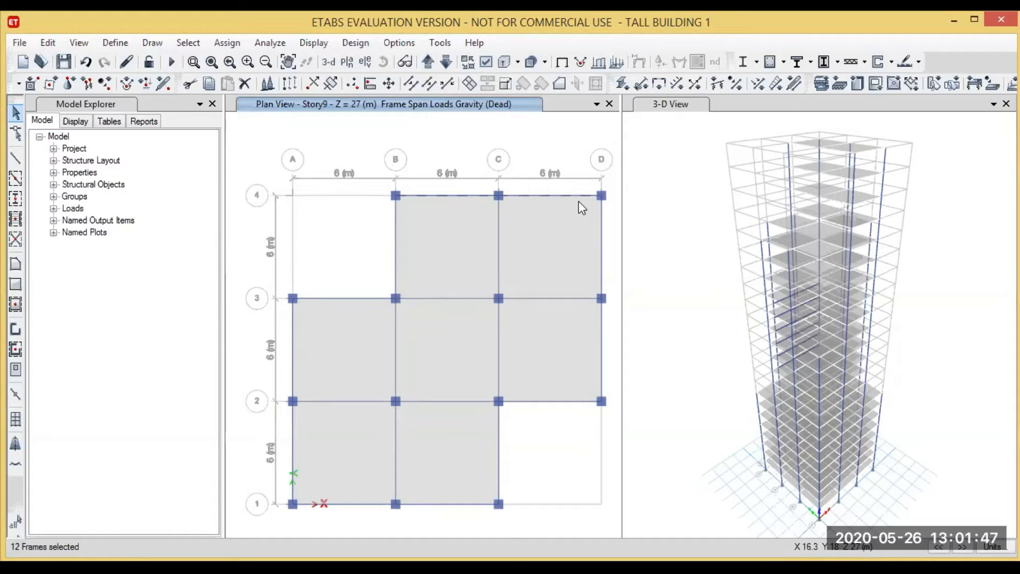
{"action": "left_click", "coordinate": [601, 233]}
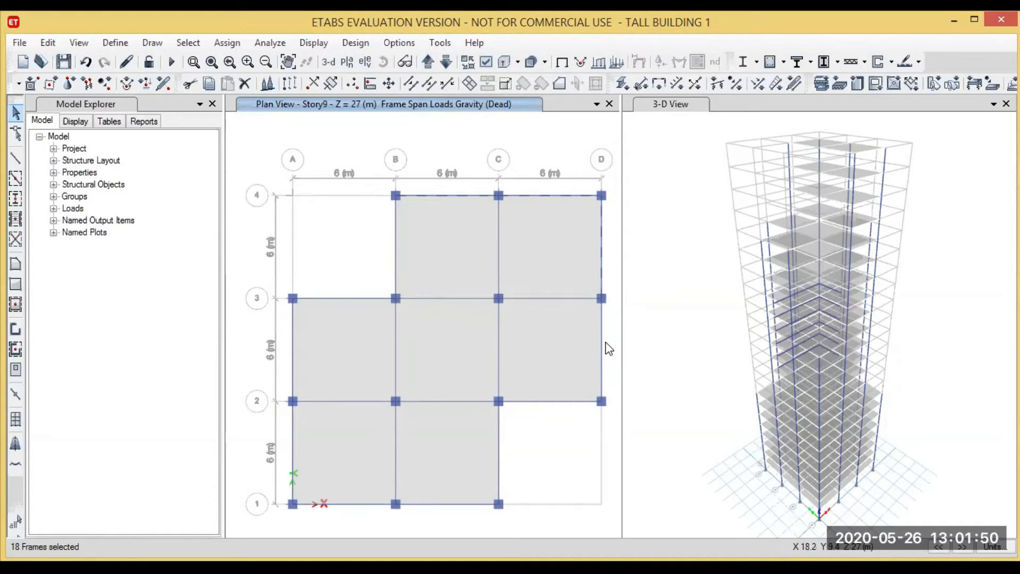
{"action": "left_click", "coordinate": [601, 360]}
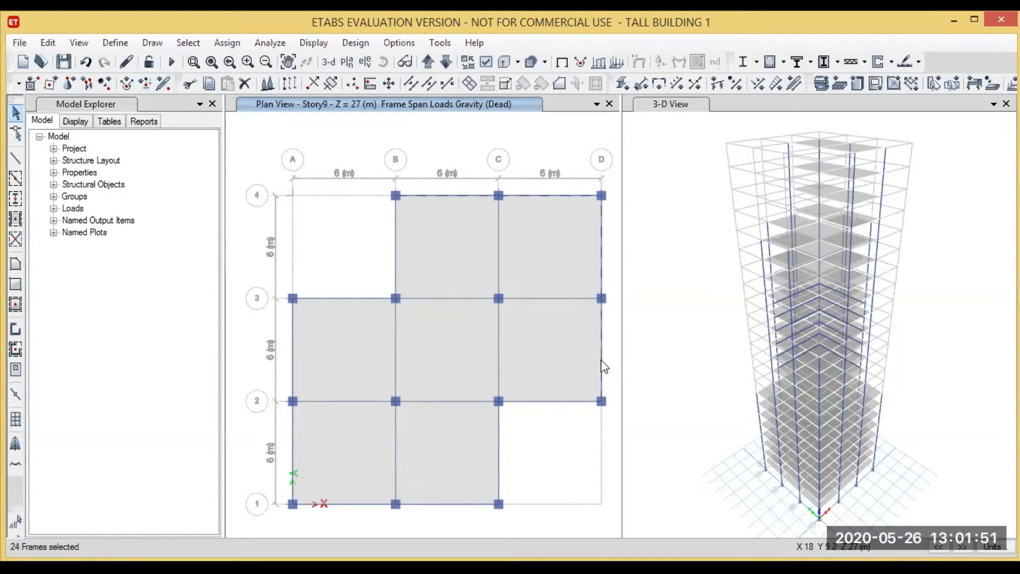
{"action": "left_click", "coordinate": [511, 404]}
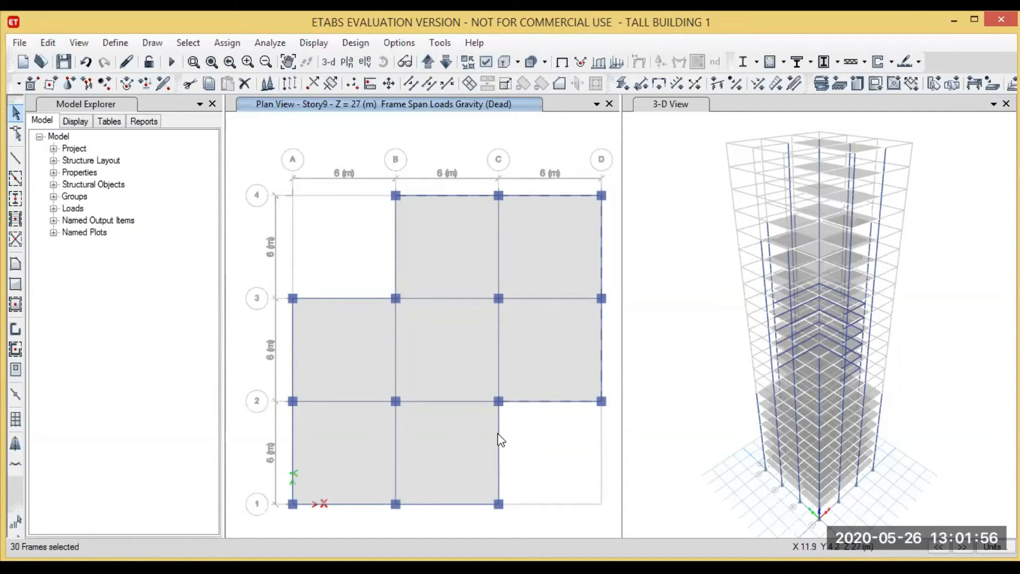
- Add the remaining Story9 perimeter beams: grid C from 1 to 2, grid 1 from A to C, grid A from 1 to 3, grid 3 A–B and grid B 3–4
{"action": "left_click", "coordinate": [499, 435]}
{"action": "left_click", "coordinate": [450, 505]}
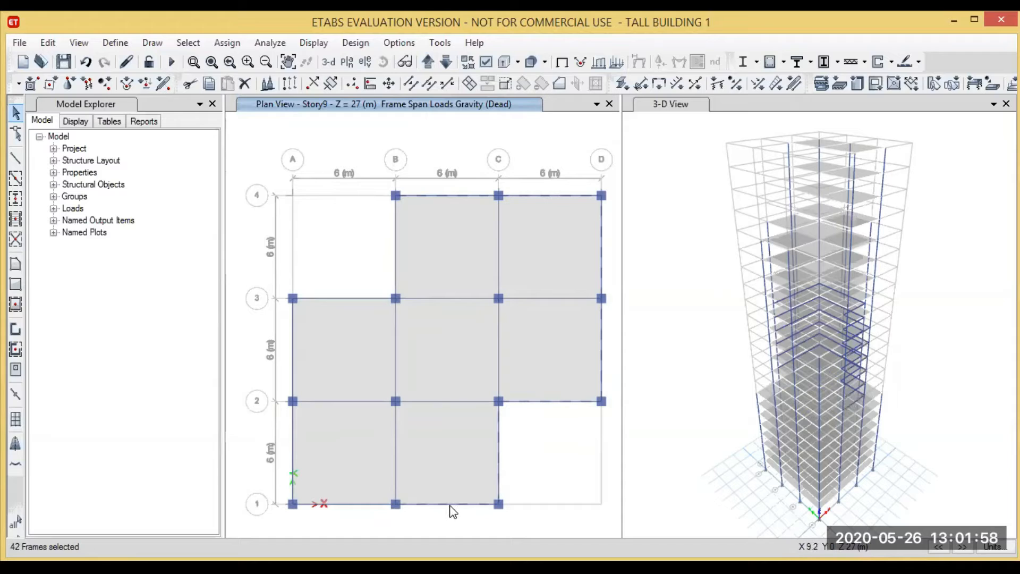
{"action": "left_click", "coordinate": [356, 503]}
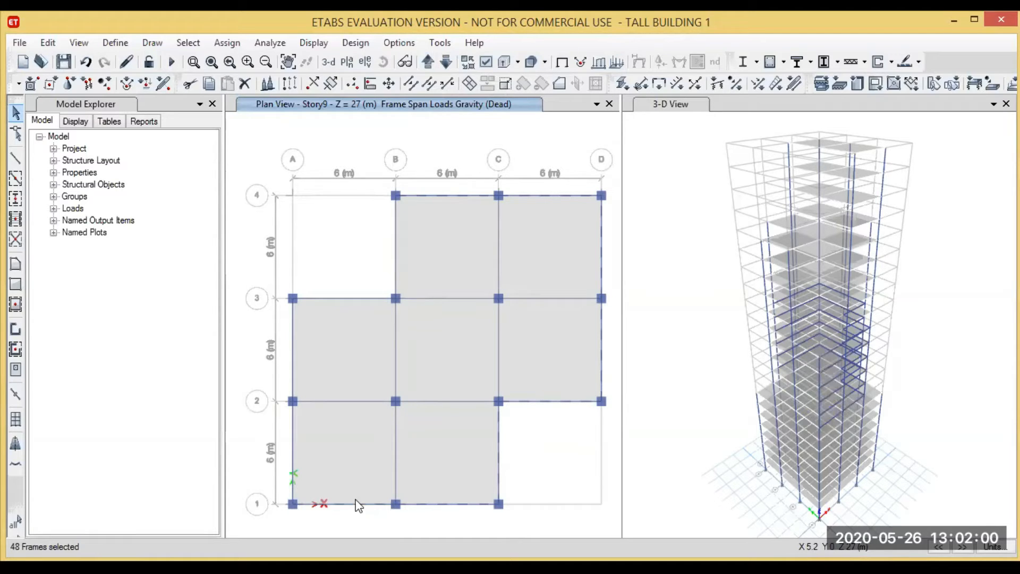
{"action": "left_click", "coordinate": [293, 451]}
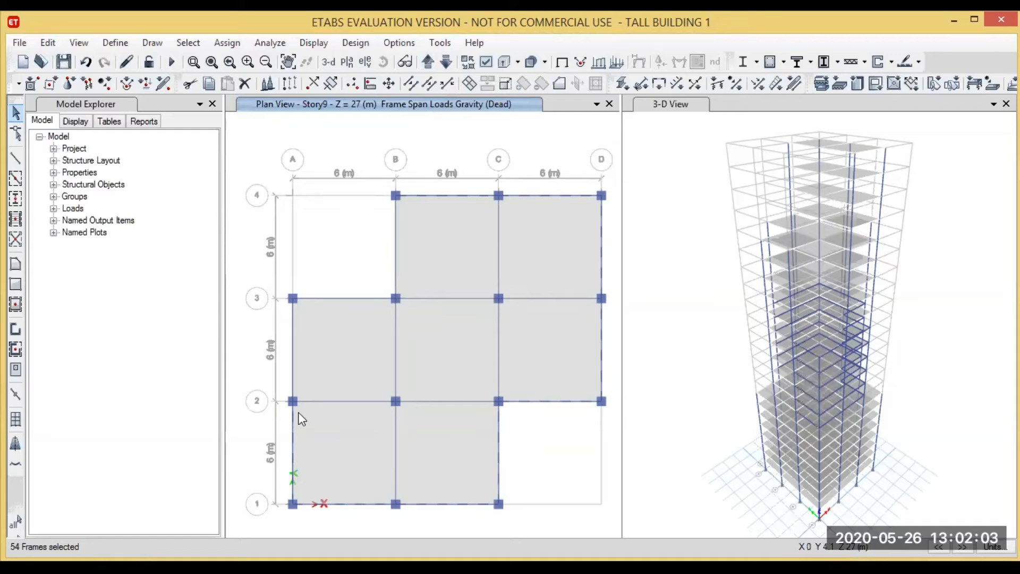
{"action": "left_click", "coordinate": [292, 364]}
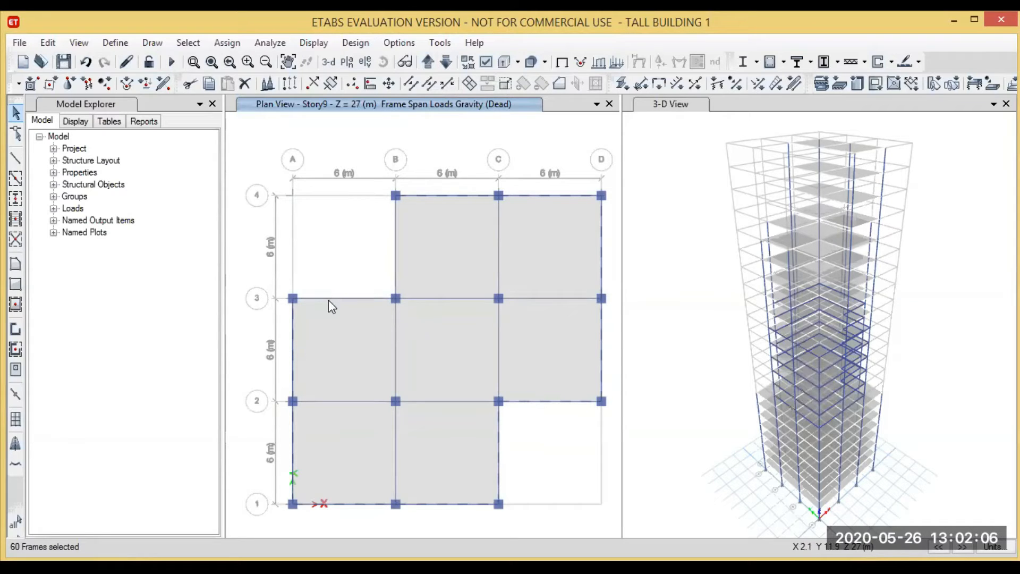
{"action": "left_click", "coordinate": [329, 298]}
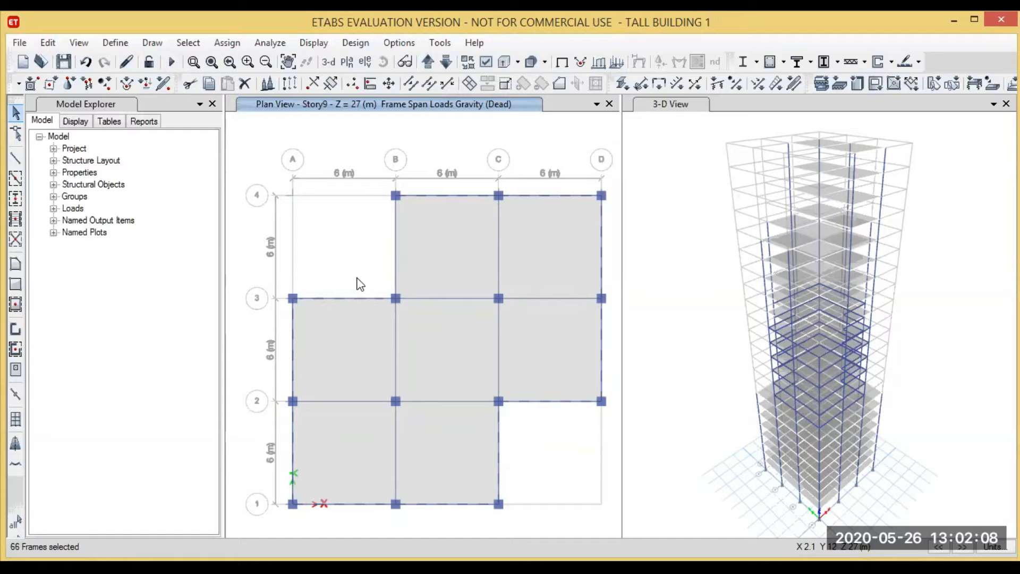
{"action": "left_click", "coordinate": [395, 266]}
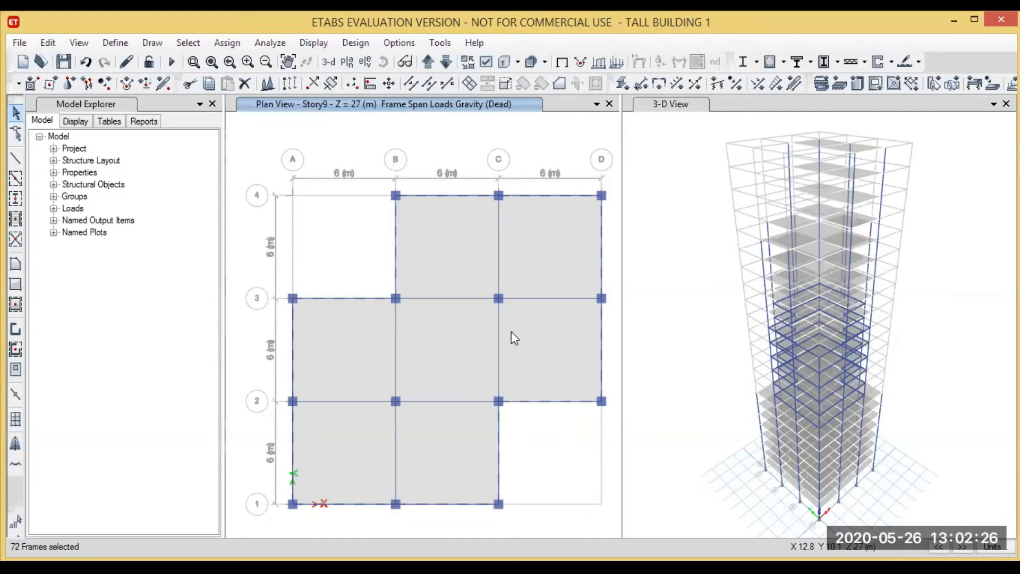
- Assign a uniform distributed gravity frame load of 0.2 kN/m in the Dead pattern to the selected Story9 group perimeter beams
{"action": "left_click", "coordinate": [227, 42]}
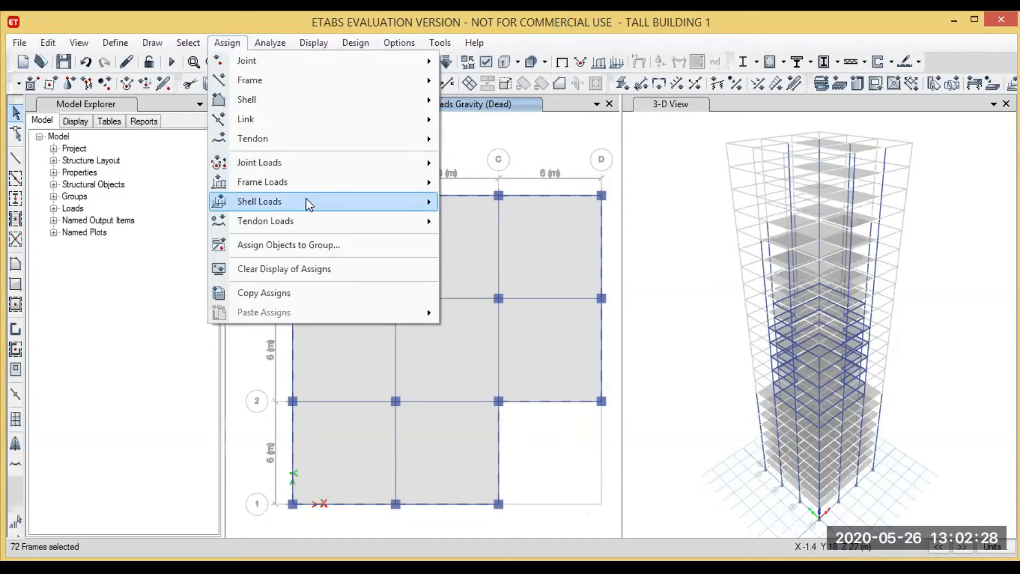
{"action": "mouse_move", "coordinate": [331, 186]}
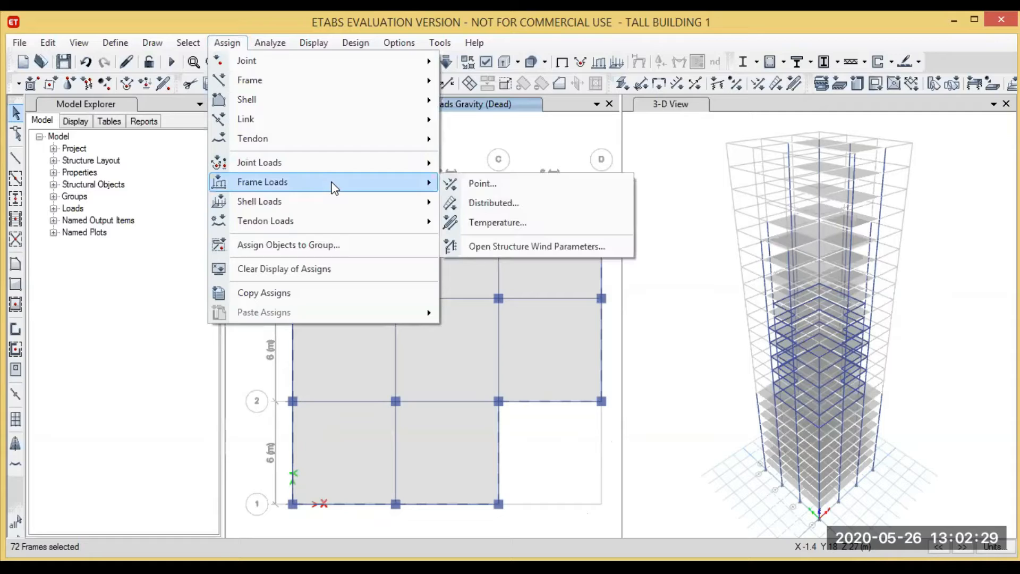
{"action": "left_click", "coordinate": [490, 207]}
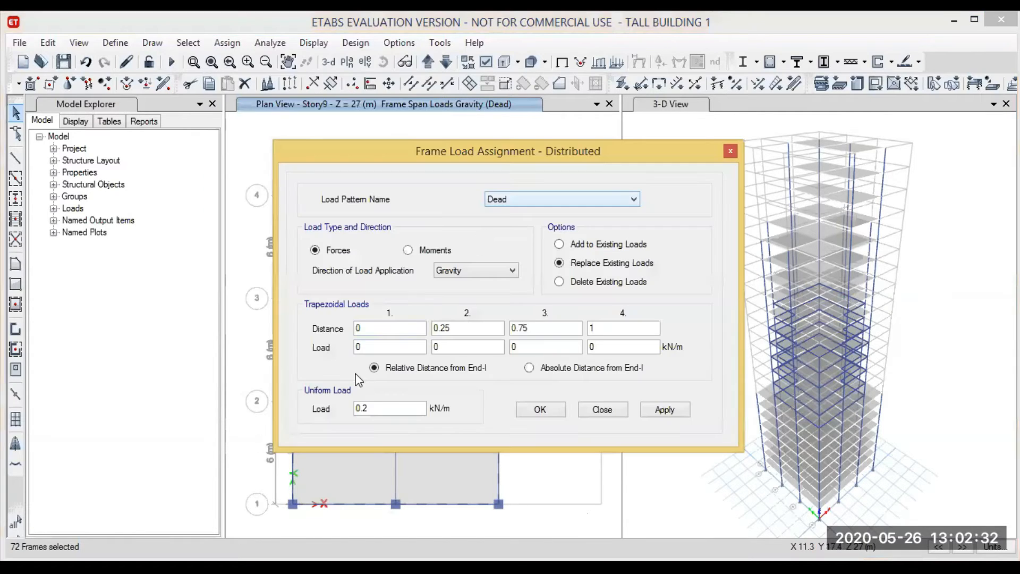
{"action": "left_click", "coordinate": [661, 409]}
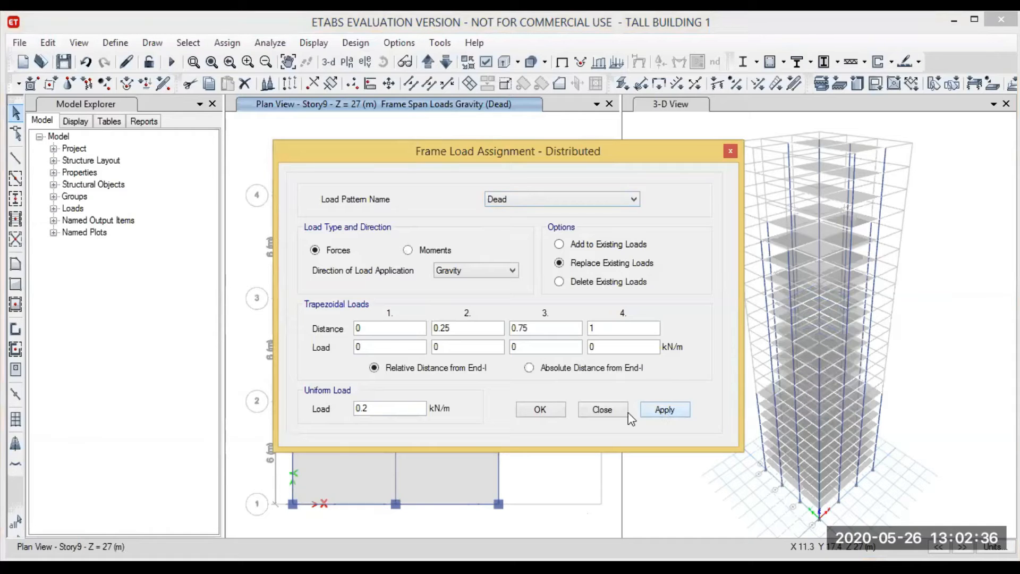
{"action": "left_click", "coordinate": [540, 410]}
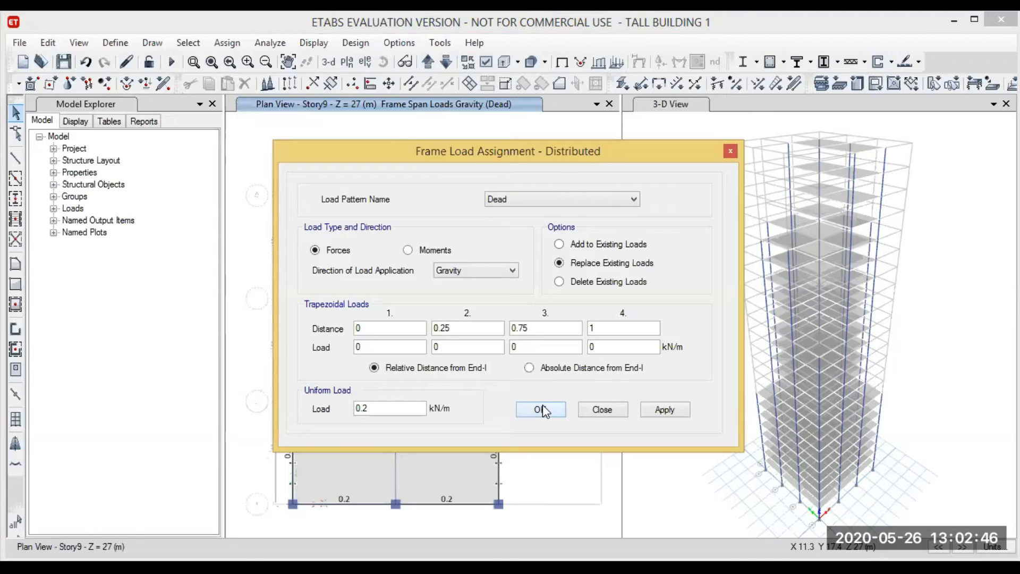
{"action": "left_click", "coordinate": [541, 409]}
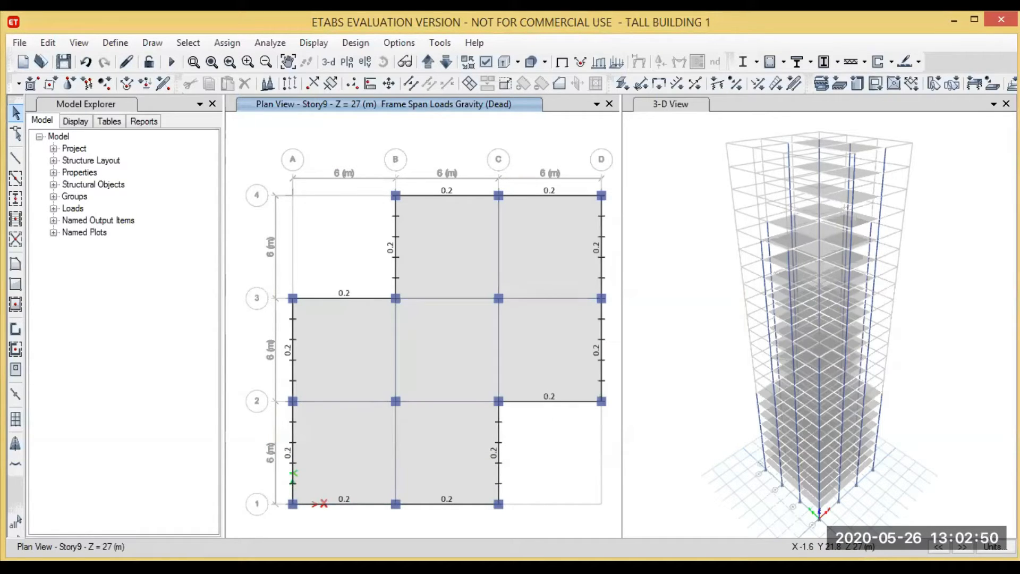
- Move the plan view to Story15 and select the B–C beam on grid 4, the 3–4 beam on grid C, and the C–D bay's three outer beams
{"action": "left_click", "coordinate": [428, 63]}
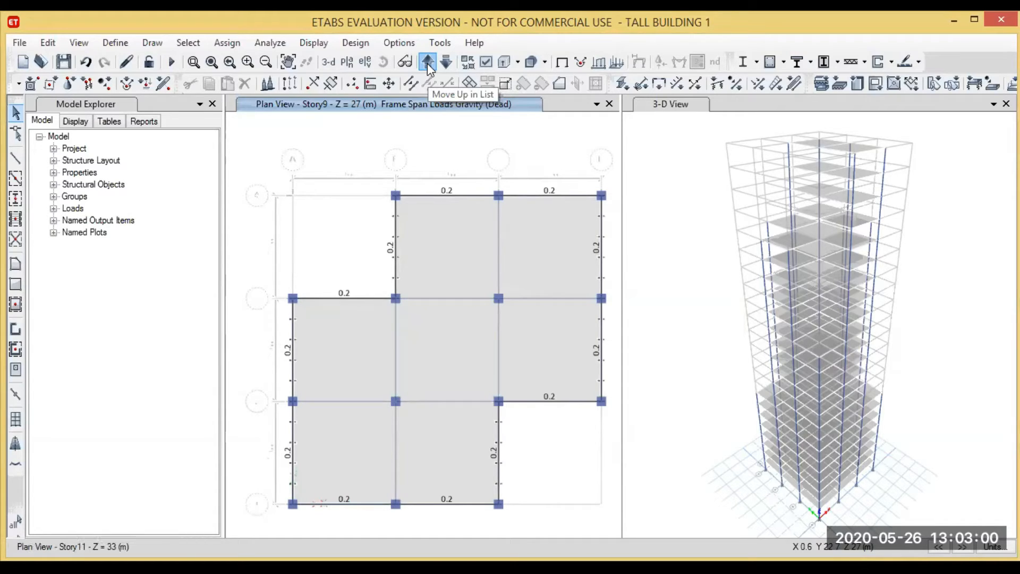
{"action": "left_click", "coordinate": [428, 62]}
{"action": "left_click", "coordinate": [428, 64]}
{"action": "left_click", "coordinate": [428, 63]}
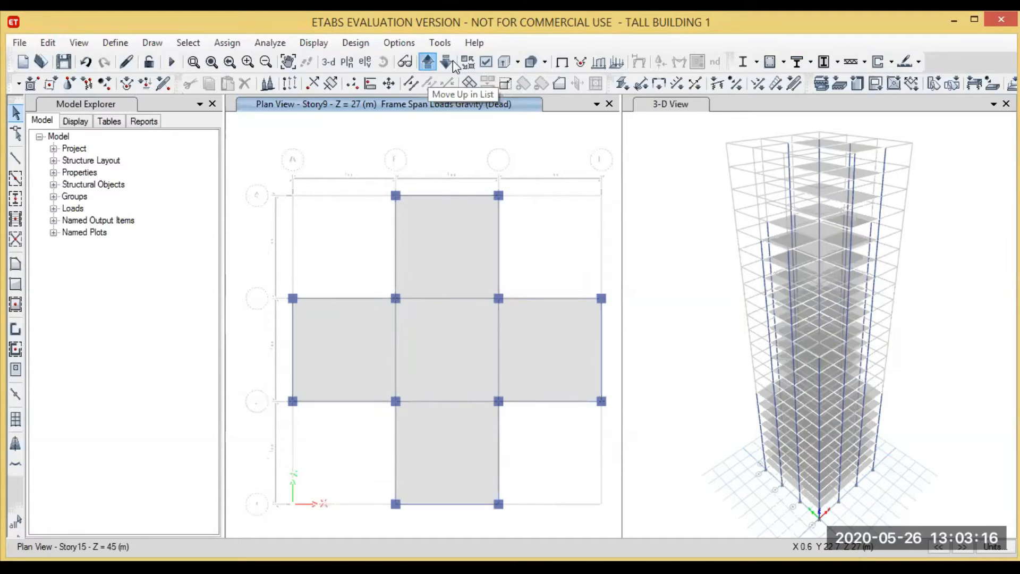
{"action": "left_click", "coordinate": [450, 65]}
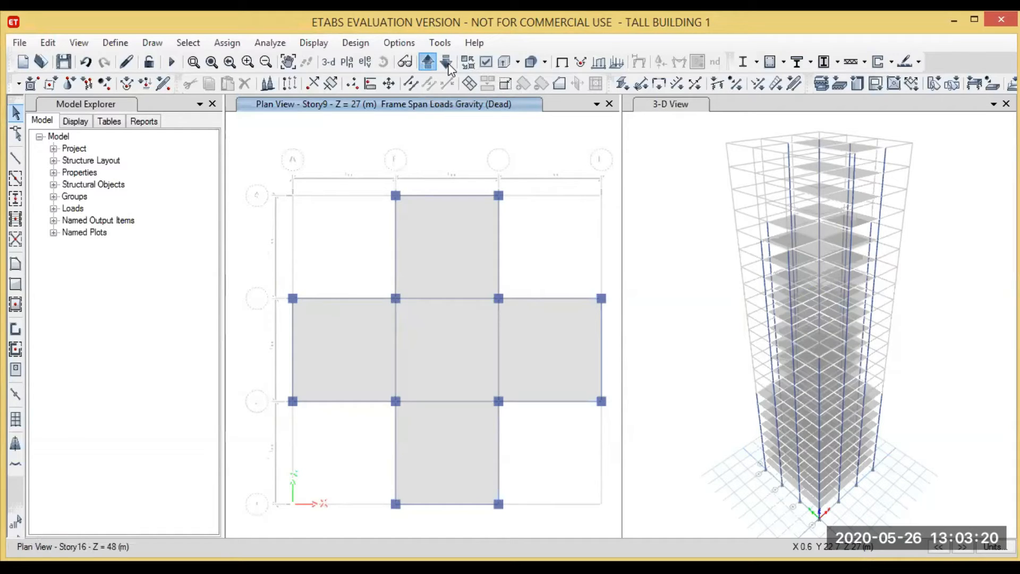
{"action": "left_click", "coordinate": [449, 67]}
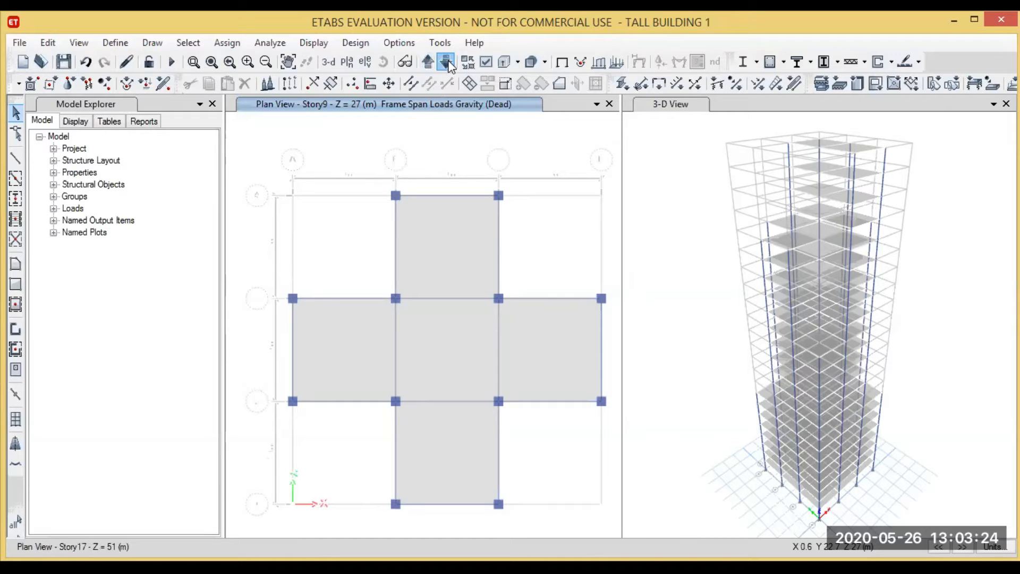
{"action": "left_click", "coordinate": [447, 62]}
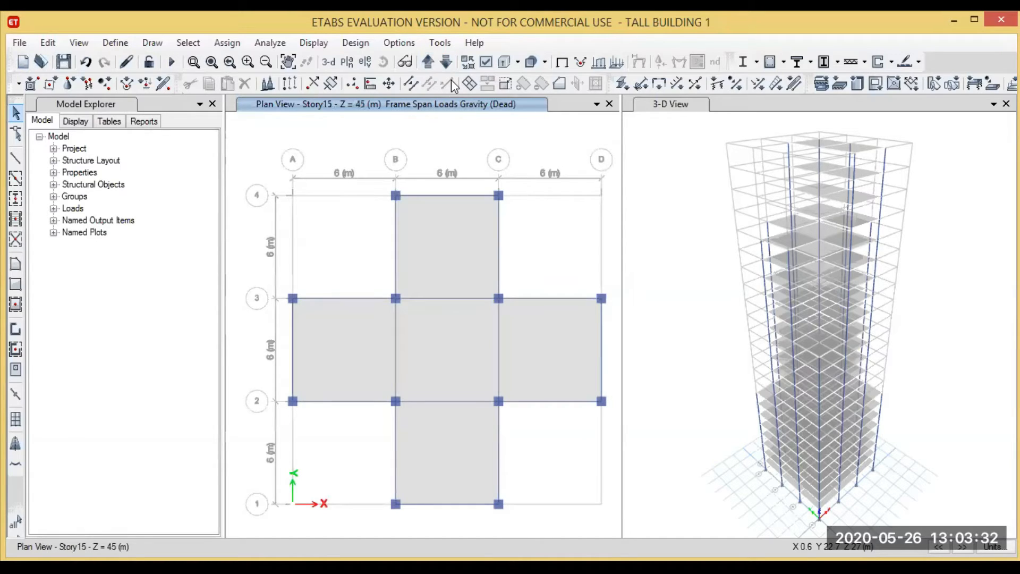
{"action": "left_click", "coordinate": [418, 197]}
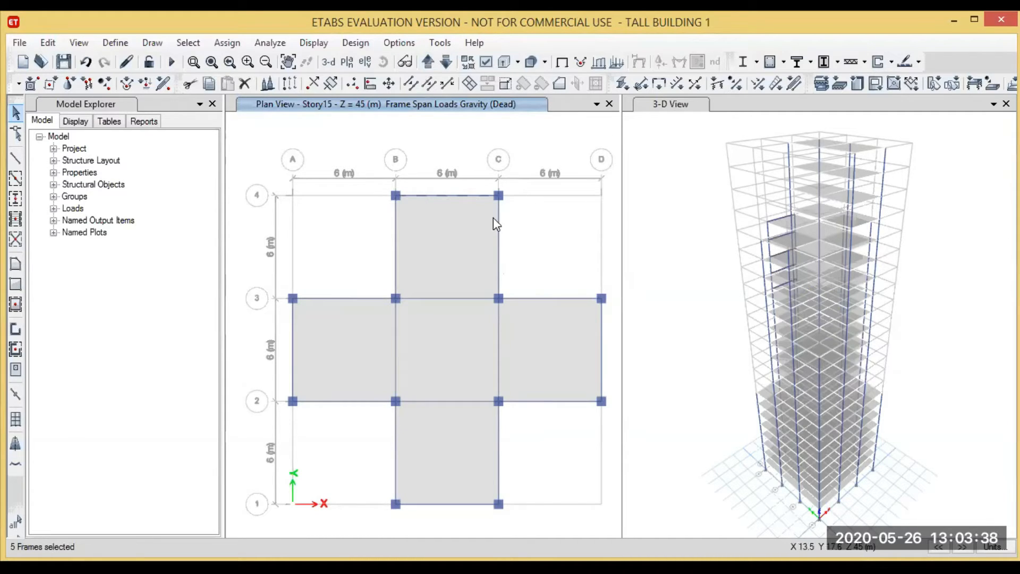
{"action": "left_click", "coordinate": [499, 235]}
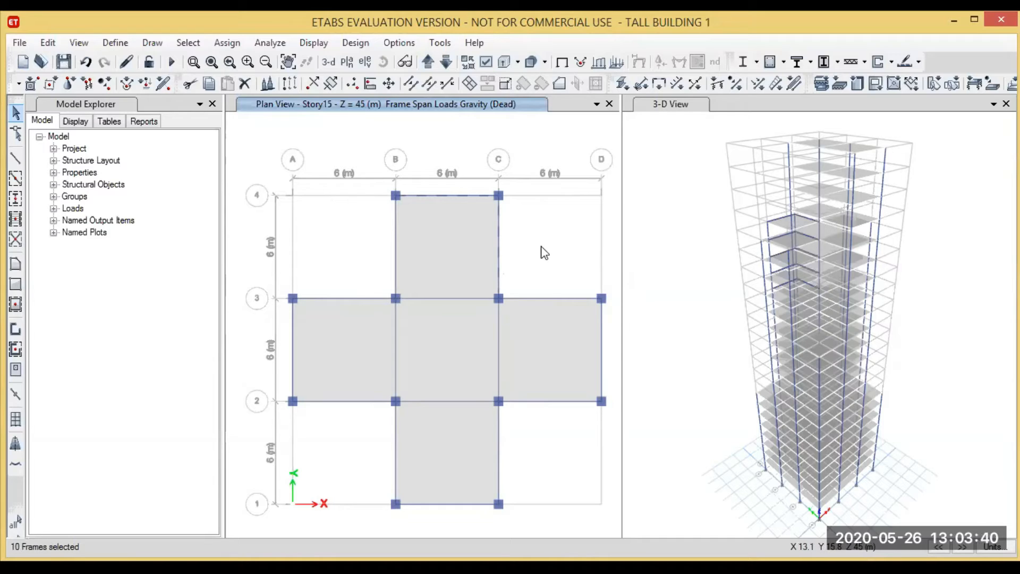
{"action": "left_click", "coordinate": [516, 299]}
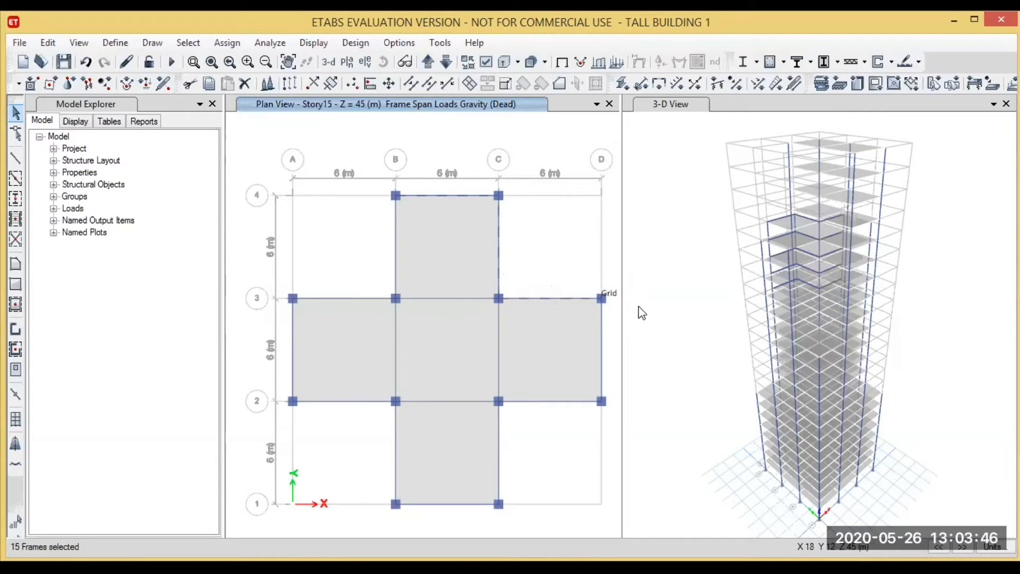
{"action": "left_click", "coordinate": [601, 346]}
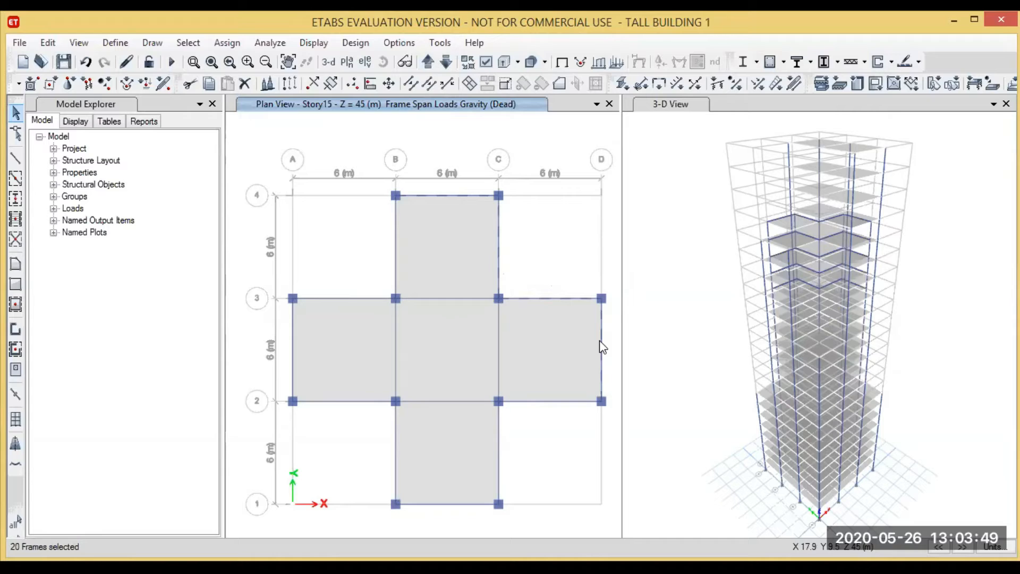
{"action": "left_click", "coordinate": [511, 402]}
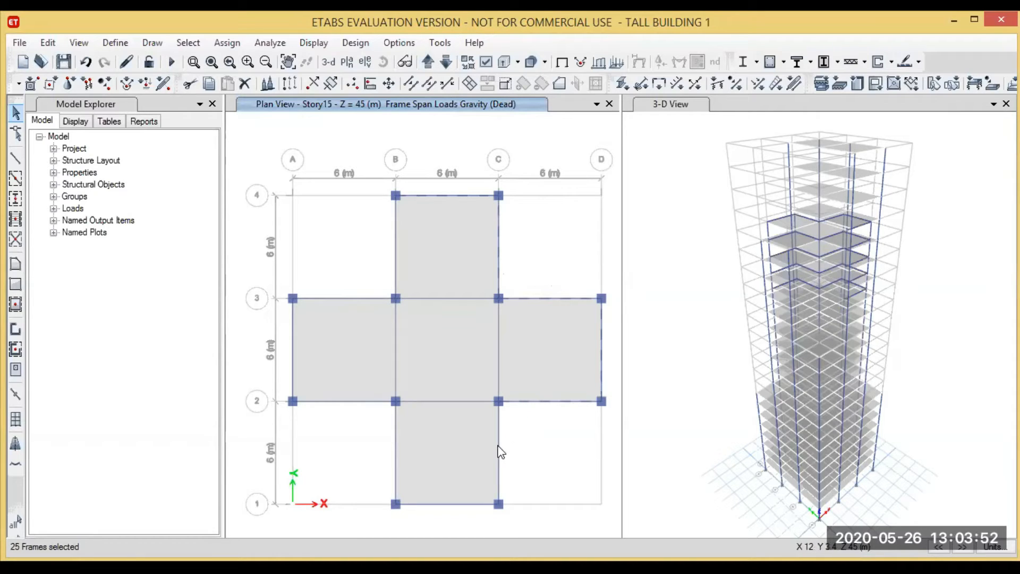
- Add the remaining Story15 perimeter beams: grid C 1–2, grid 1 B–C, grid B 1–2, grid 2 A–B, grid A 2–3, grid 3 A–B and grid B 3–4
{"action": "left_click", "coordinate": [499, 451]}
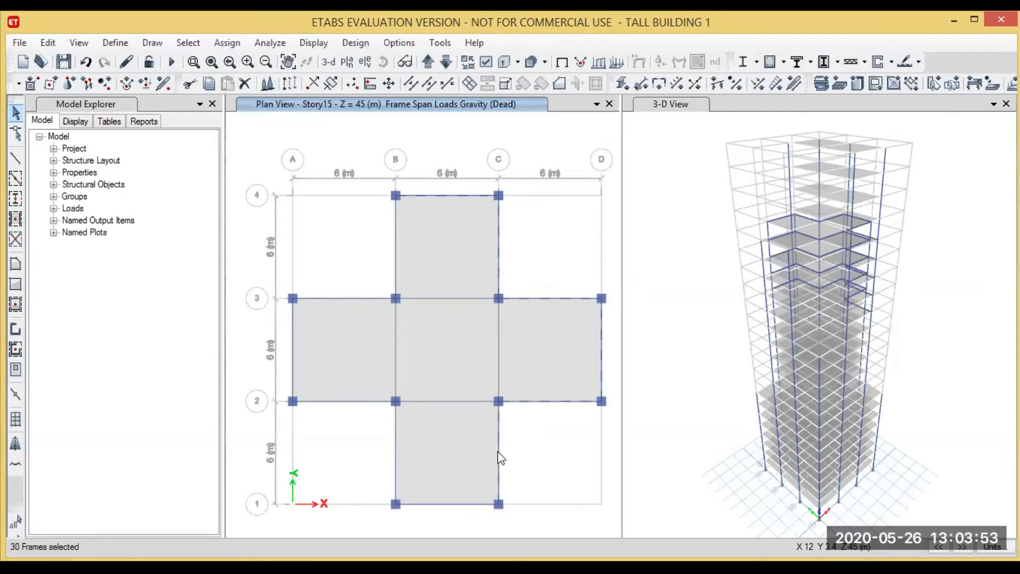
{"action": "left_click", "coordinate": [443, 503]}
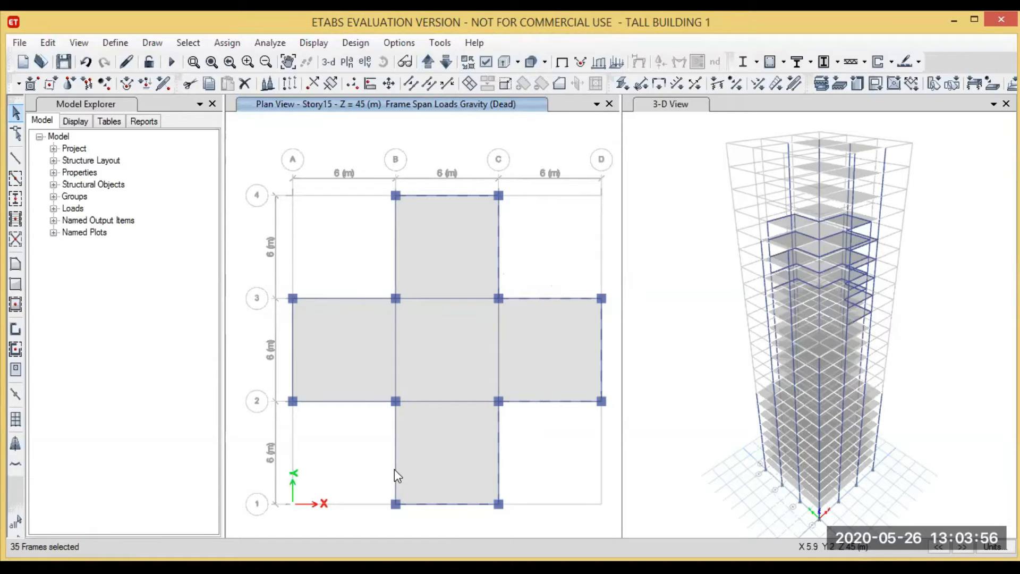
{"action": "left_click", "coordinate": [397, 476]}
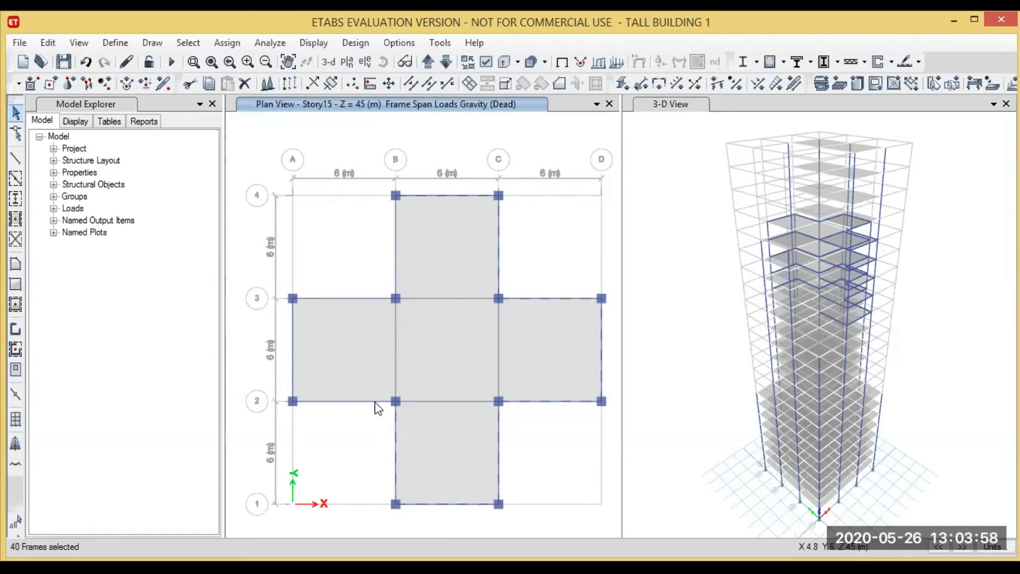
{"action": "left_click", "coordinate": [376, 405]}
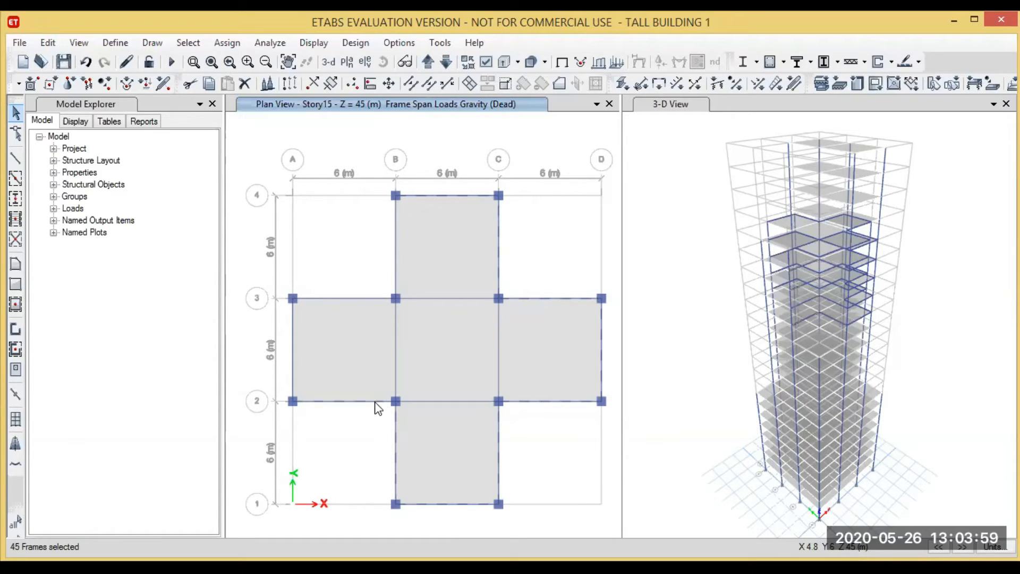
{"action": "left_click", "coordinate": [292, 367]}
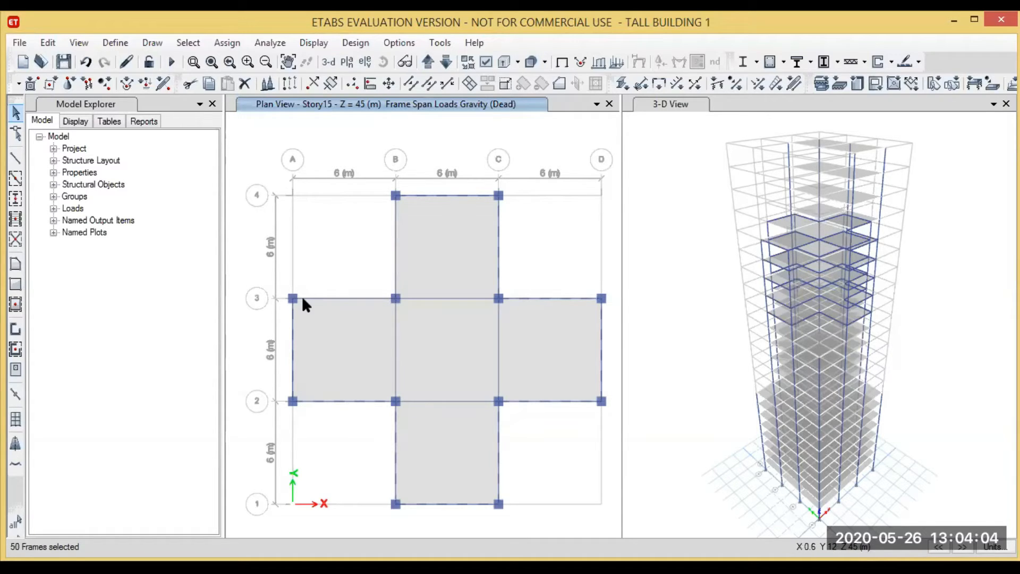
{"action": "left_click", "coordinate": [355, 296]}
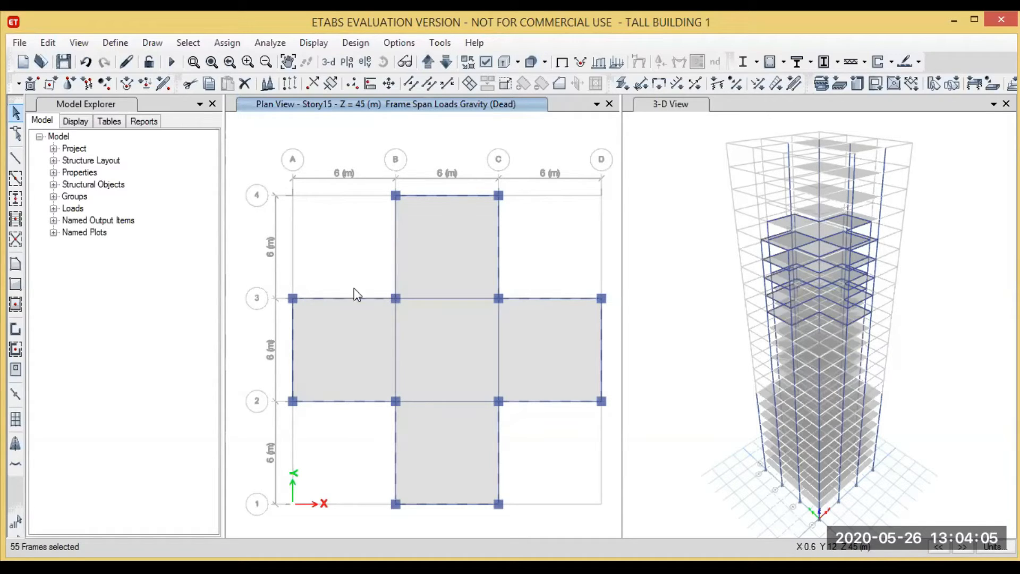
{"action": "left_click", "coordinate": [395, 261]}
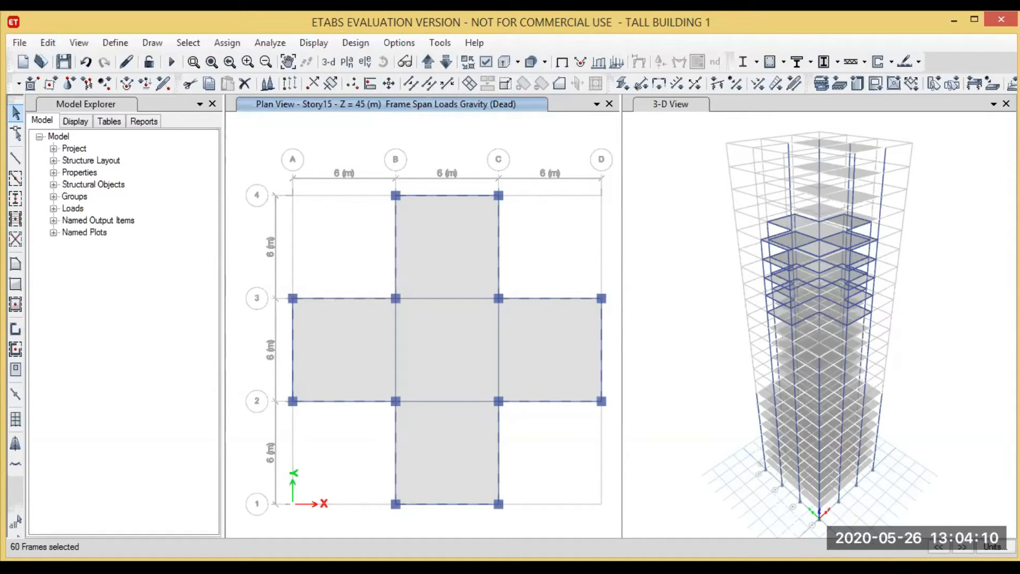
- Assign a uniform distributed gravity frame load of 0.2 kN/m in the Dead pattern to the selected Story15 group perimeter beams
{"action": "left_click", "coordinate": [221, 43]}
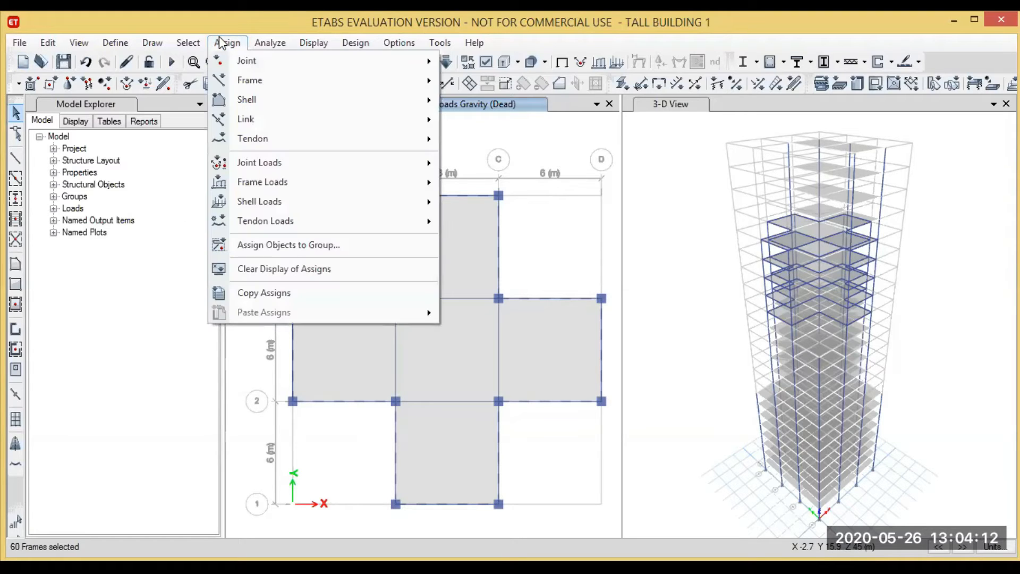
{"action": "mouse_move", "coordinate": [292, 184]}
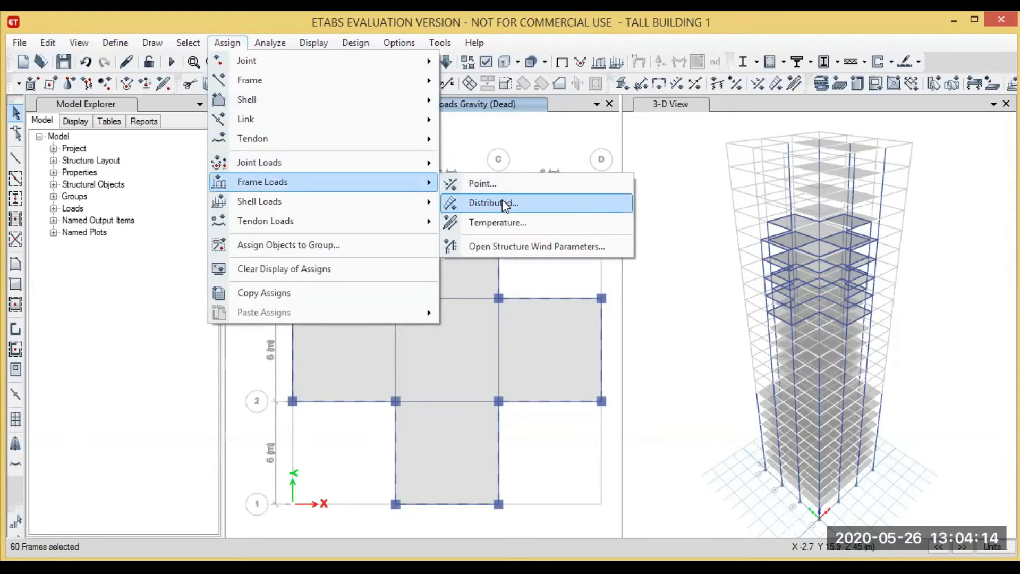
{"action": "left_click", "coordinate": [502, 203]}
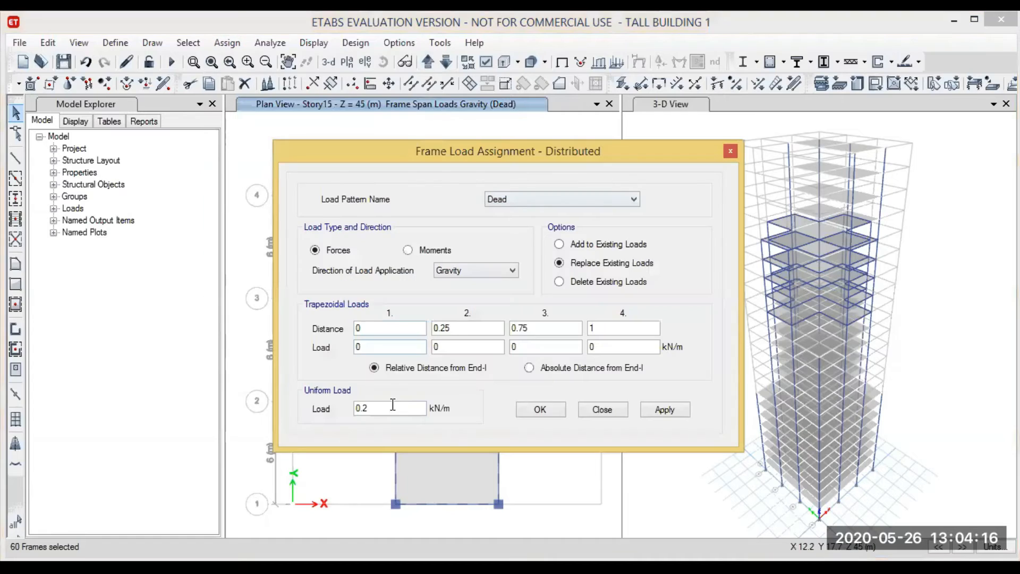
{"action": "left_click", "coordinate": [684, 410]}
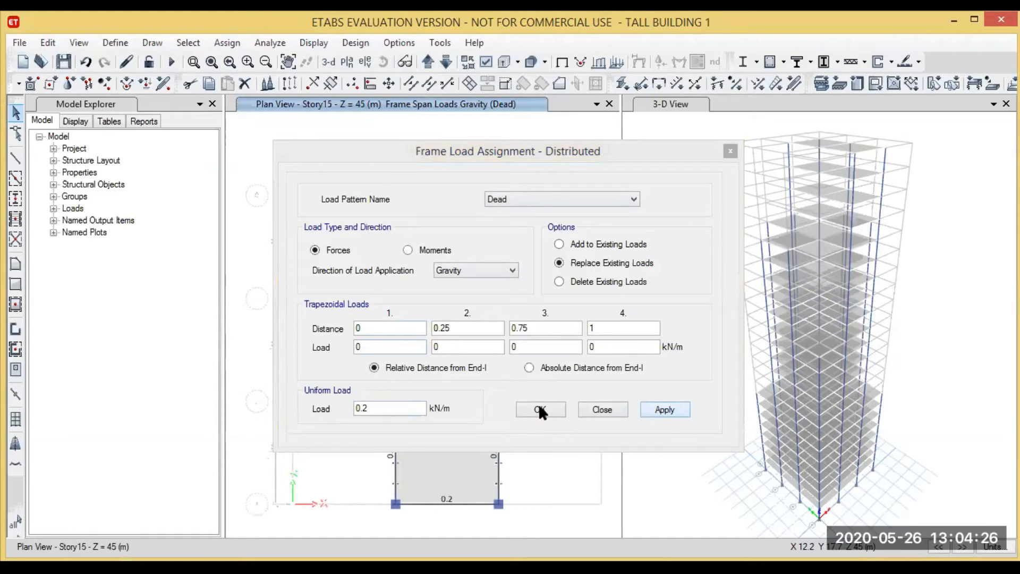
{"action": "left_click", "coordinate": [540, 410]}
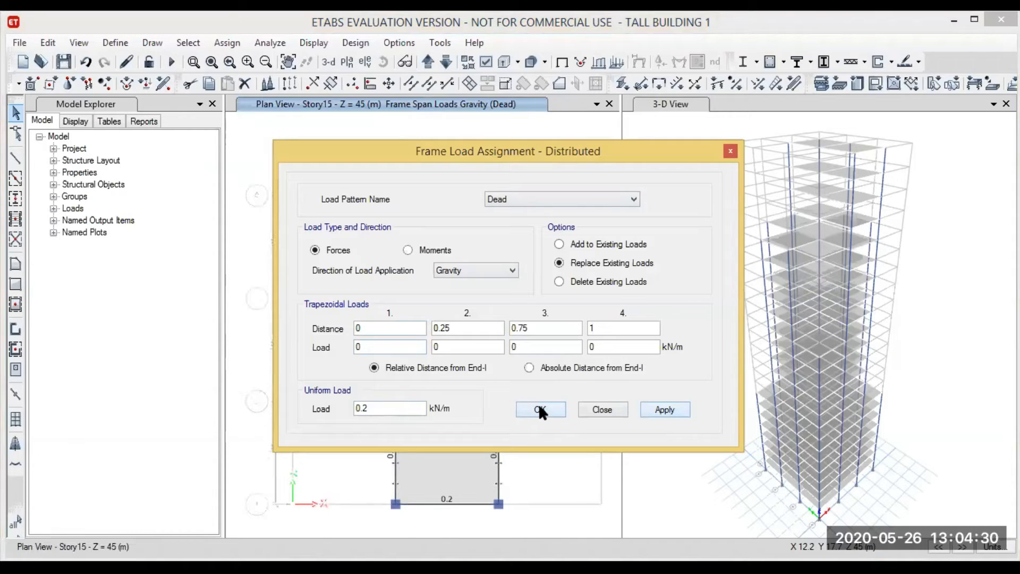
{"action": "left_click", "coordinate": [539, 410]}
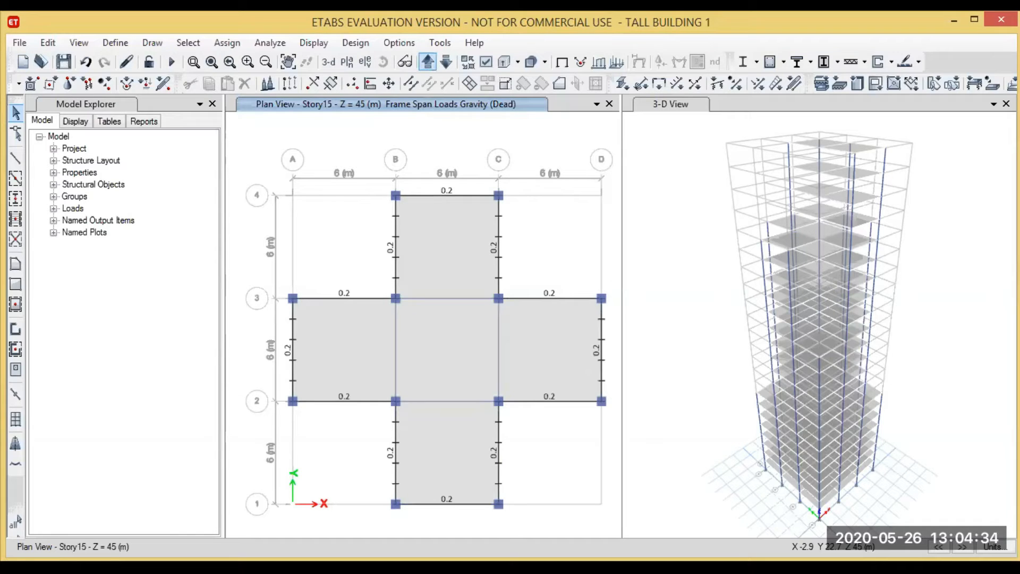
- Move the plan view up to Story20 and select the perimeter beams: grid 3 B–C, grid C 1–3, grid 1 B–C and grid B 1–3
{"action": "left_click", "coordinate": [426, 68]}
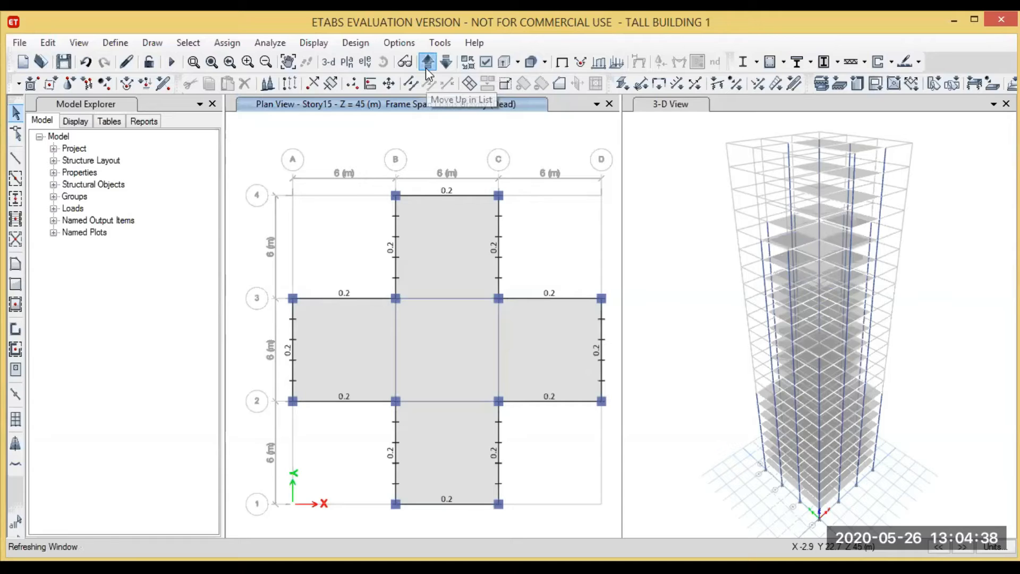
{"action": "left_click", "coordinate": [427, 63]}
{"action": "left_click", "coordinate": [426, 68]}
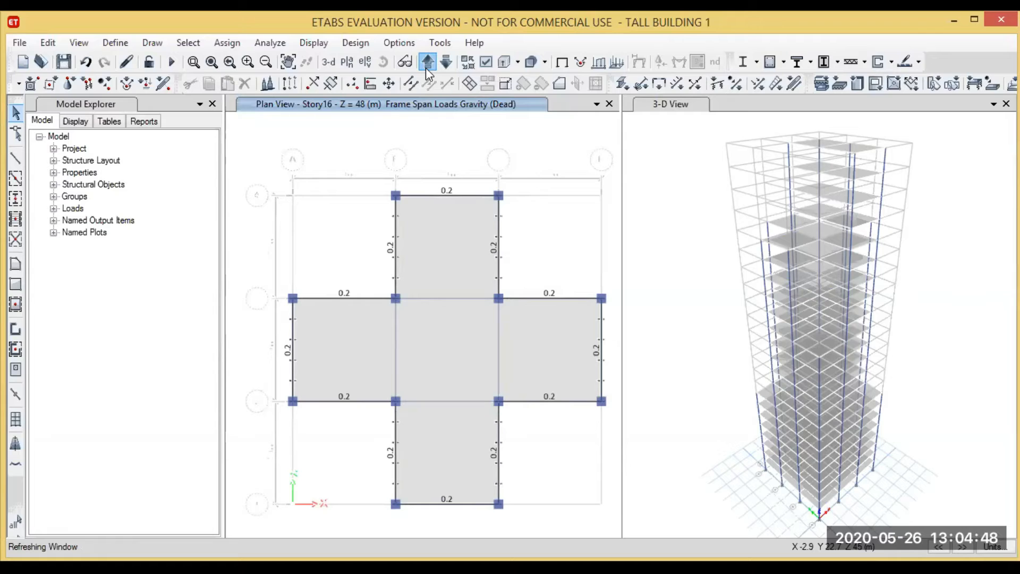
{"action": "left_click", "coordinate": [426, 71]}
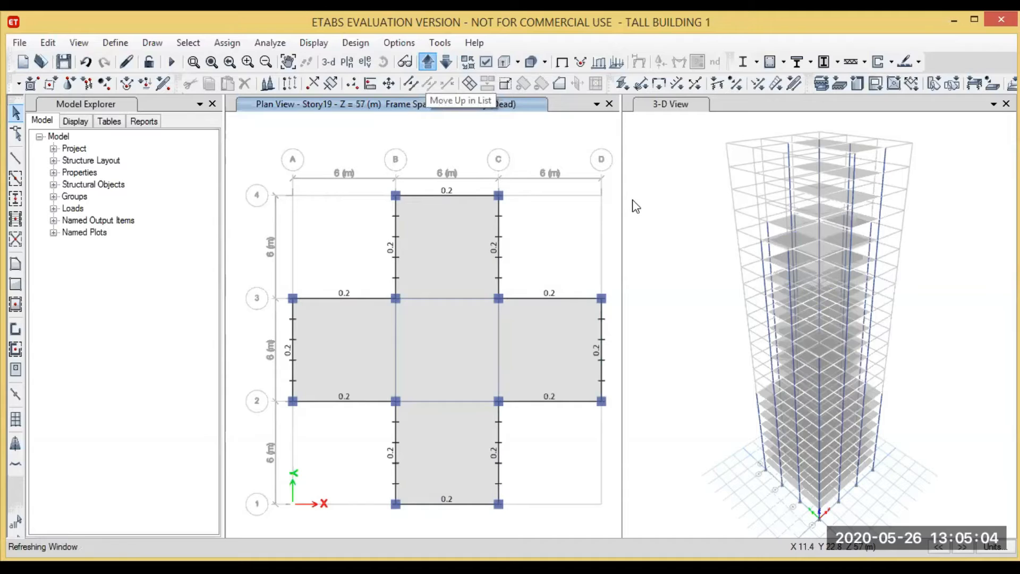
{"action": "left_click", "coordinate": [454, 298]}
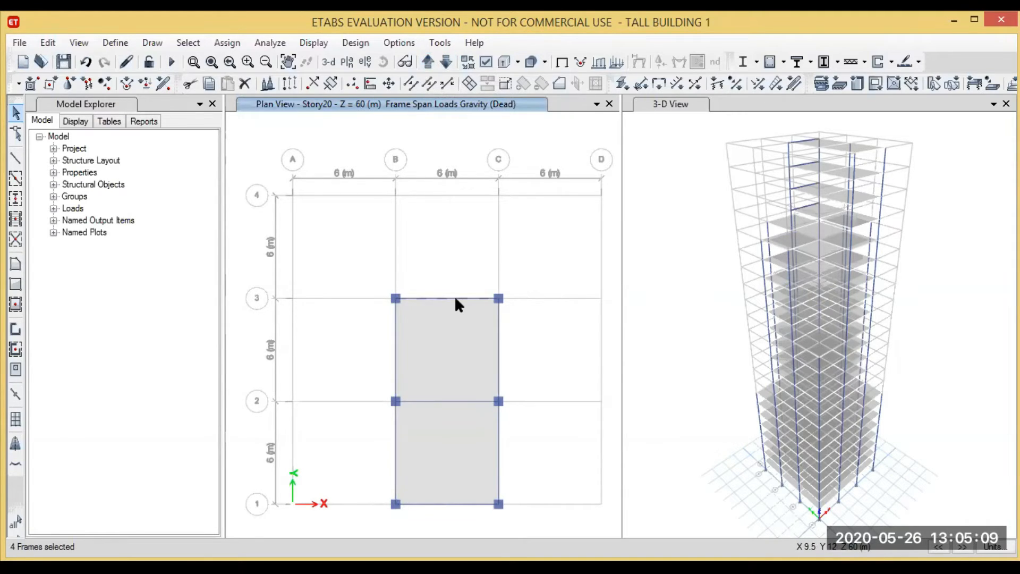
{"action": "left_click", "coordinate": [499, 345]}
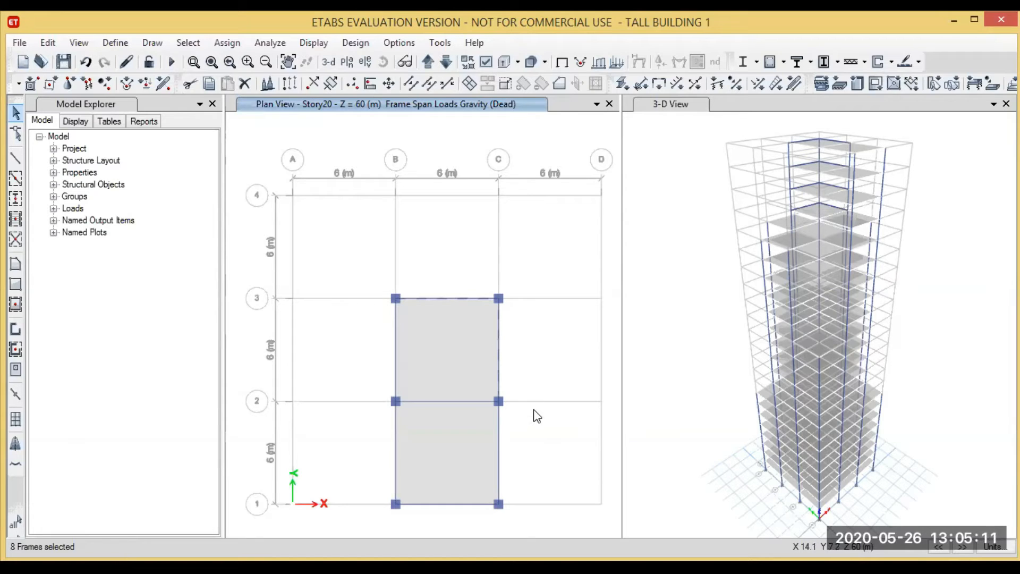
{"action": "left_click", "coordinate": [499, 435]}
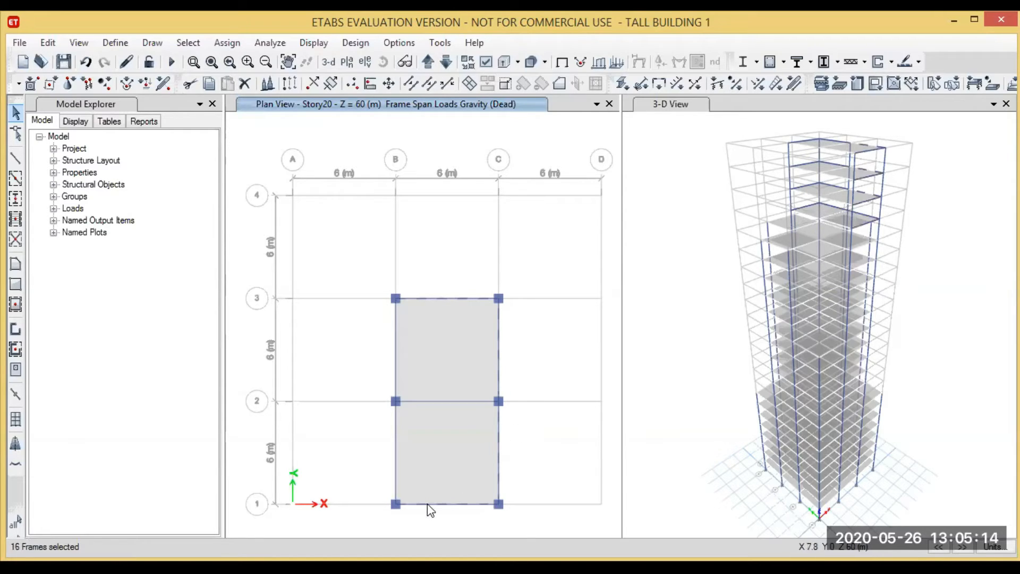
{"action": "left_click", "coordinate": [395, 451]}
{"action": "left_click", "coordinate": [396, 373]}
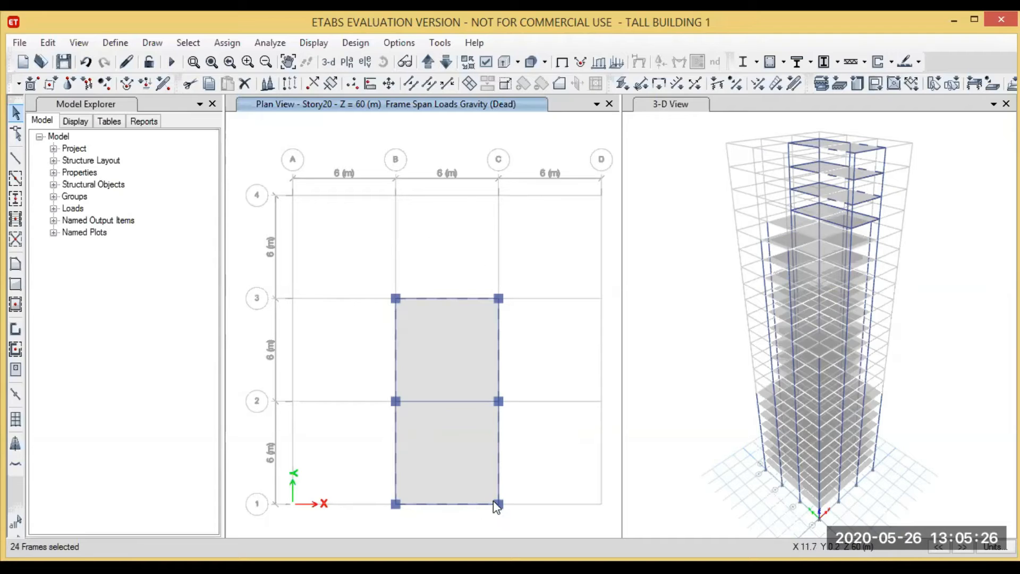
- Assign a uniform distributed gravity frame load of 0.2 kN/m in the Dead pattern to the selected Story20 group perimeter beams
{"action": "left_click", "coordinate": [227, 42]}
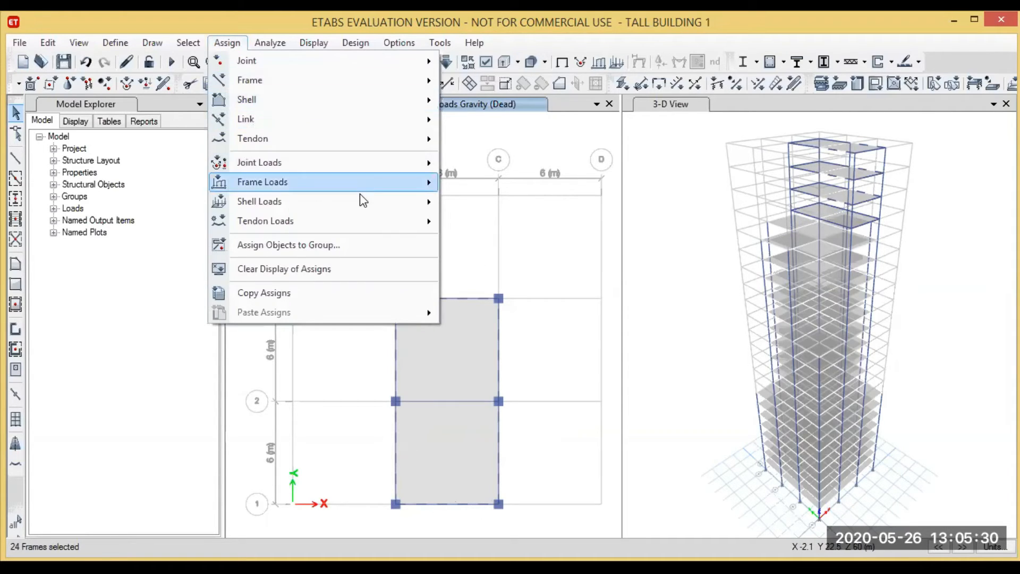
{"action": "mouse_move", "coordinate": [420, 185]}
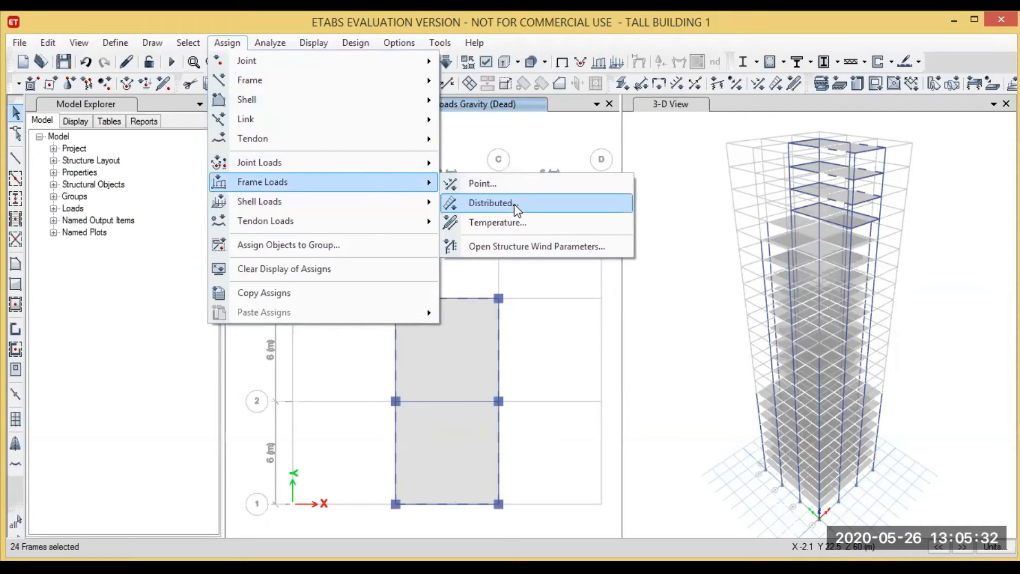
{"action": "left_click", "coordinate": [490, 203]}
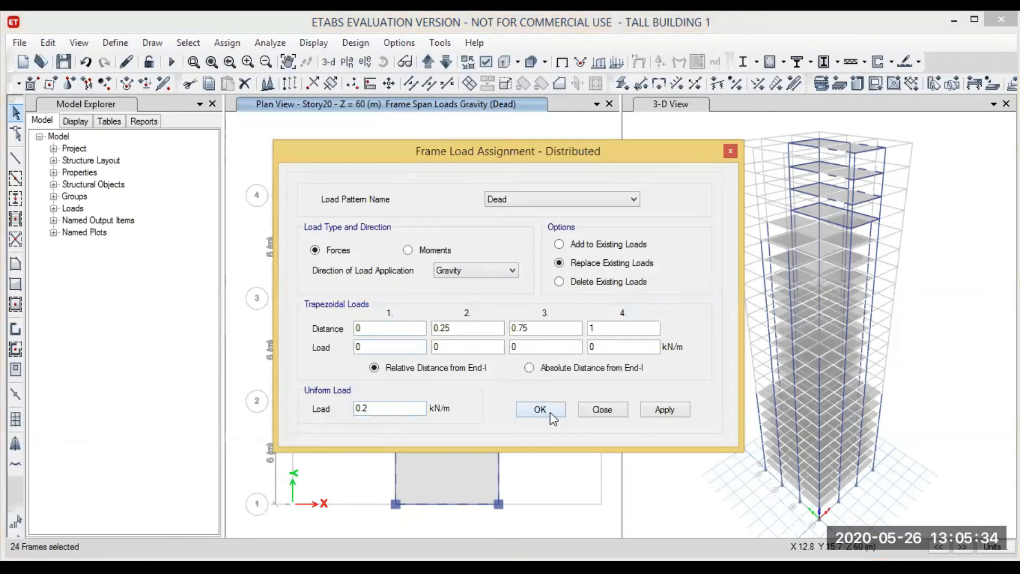
{"action": "left_click", "coordinate": [670, 413]}
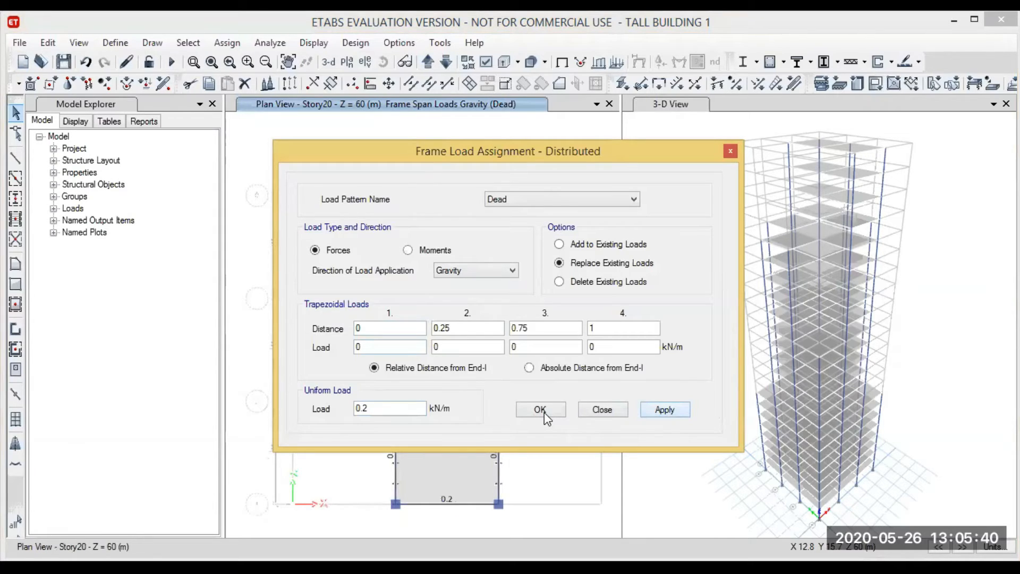
{"action": "left_click", "coordinate": [540, 410]}
{"action": "left_click", "coordinate": [559, 414]}
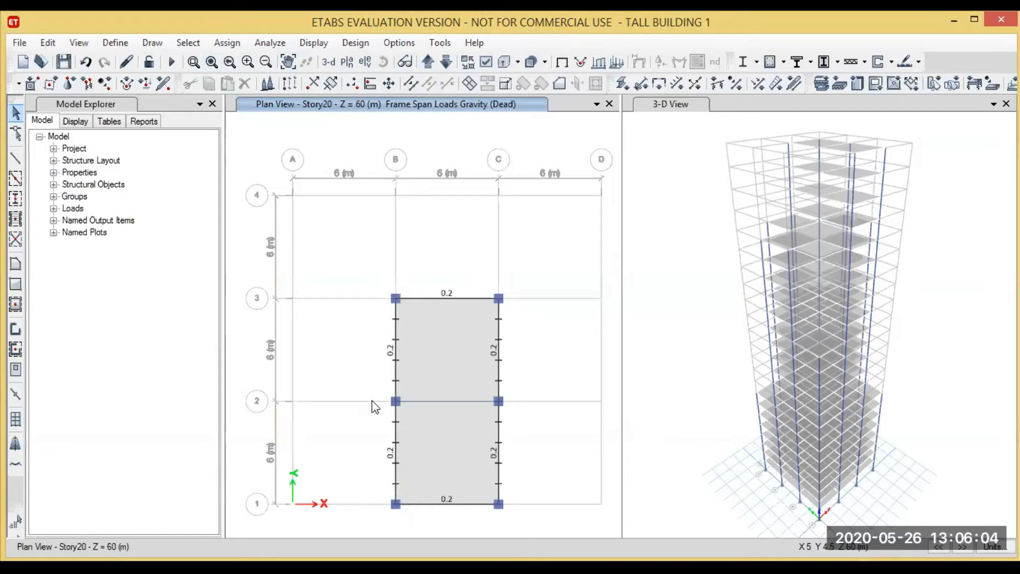
- Switch the plan view to Story23 and select all its perimeter beams on grids B and C from 1 to 3 and on grids 1 and 3
{"action": "left_click", "coordinate": [343, 68]}
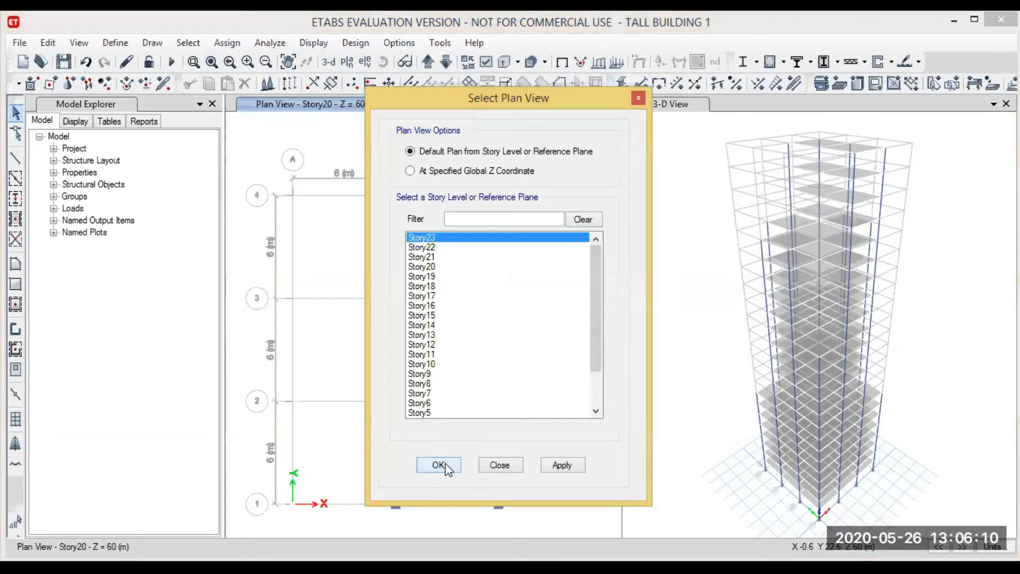
{"action": "left_click", "coordinate": [564, 466]}
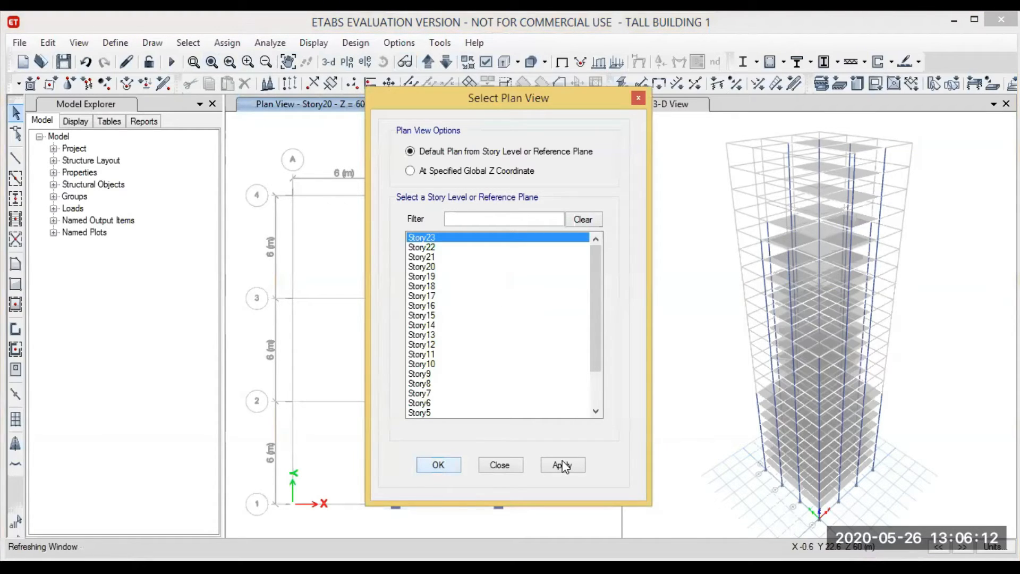
{"action": "left_click", "coordinate": [638, 104]}
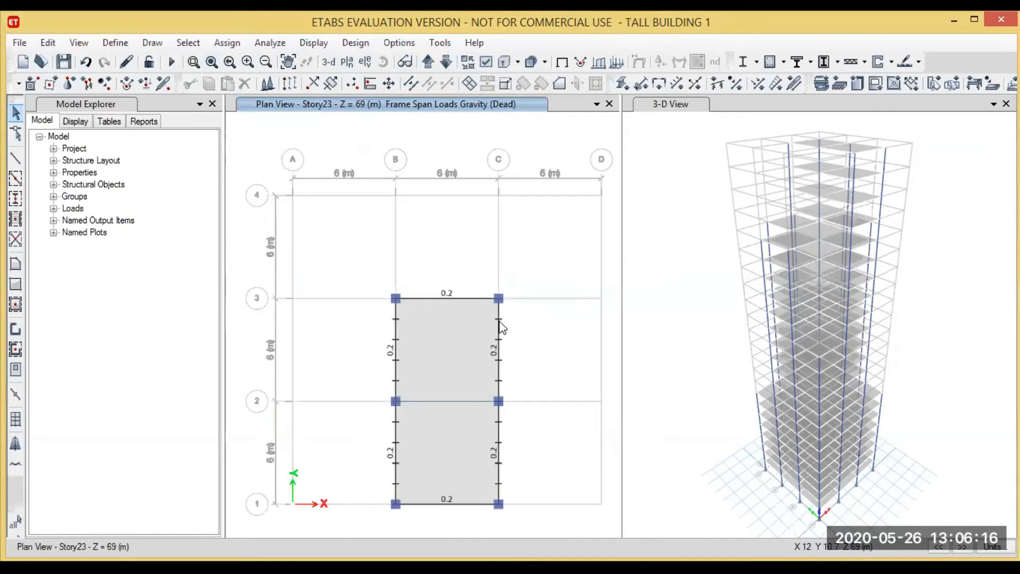
{"action": "left_click", "coordinate": [463, 298]}
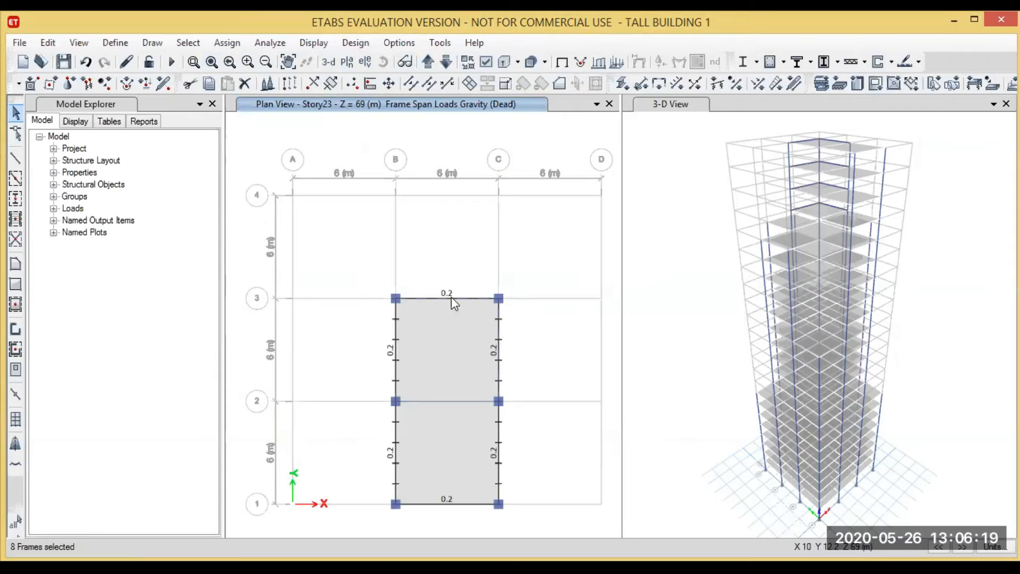
{"action": "left_click", "coordinate": [393, 340]}
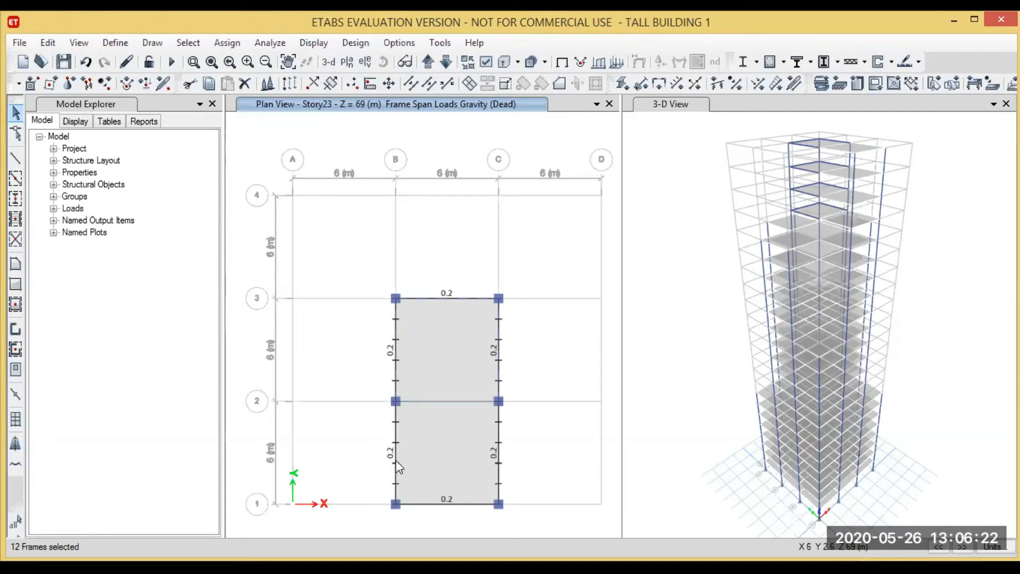
{"action": "left_click", "coordinate": [396, 462]}
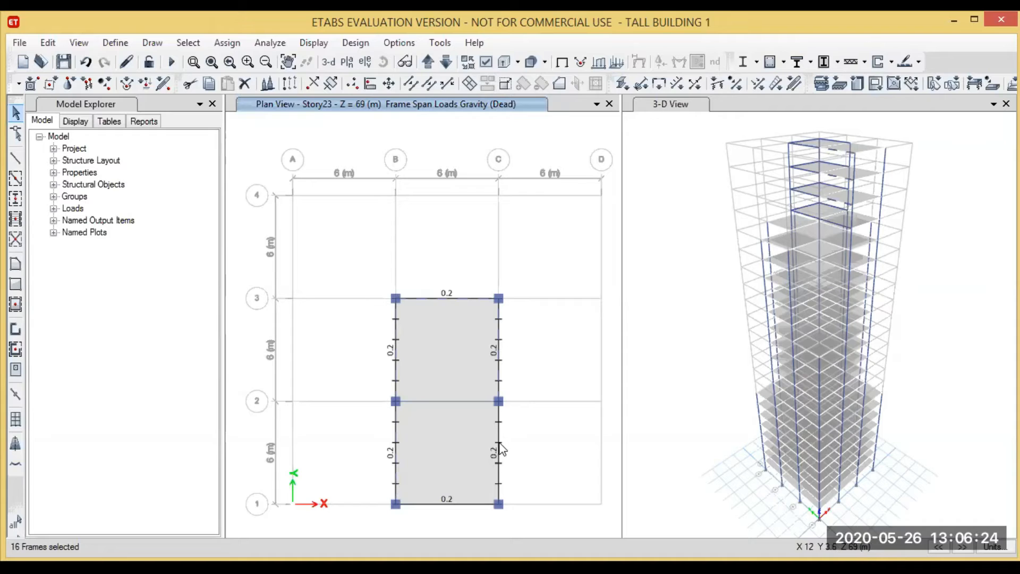
{"action": "left_click", "coordinate": [499, 448]}
{"action": "left_click", "coordinate": [452, 504]}
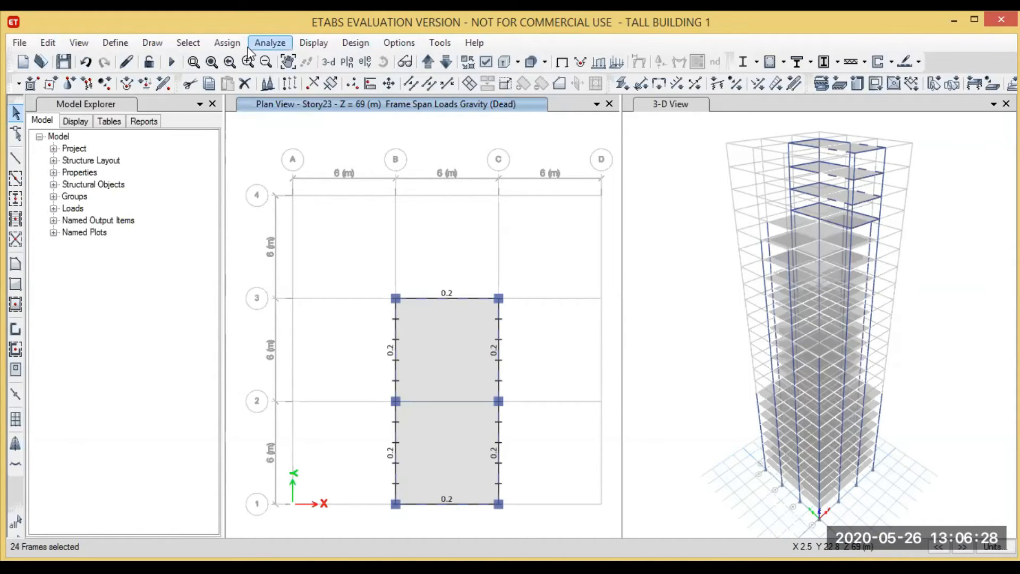
- Delete the existing distributed gravity frame loads in the Dead pattern from the perimeter beams selected at Story23
{"action": "left_click", "coordinate": [228, 42]}
{"action": "mouse_move", "coordinate": [285, 193]}
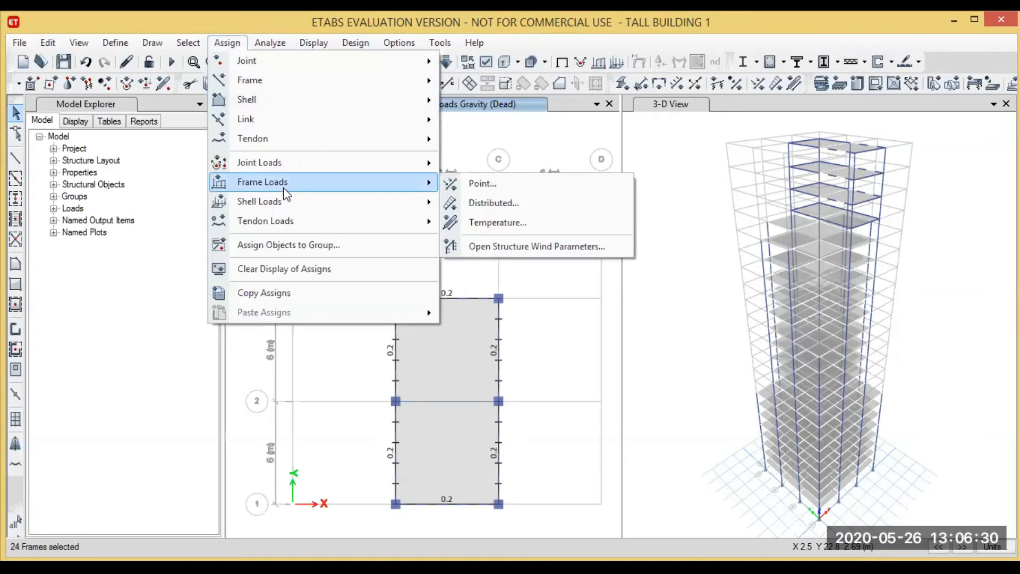
{"action": "left_click", "coordinate": [501, 209]}
{"action": "left_click", "coordinate": [559, 282]}
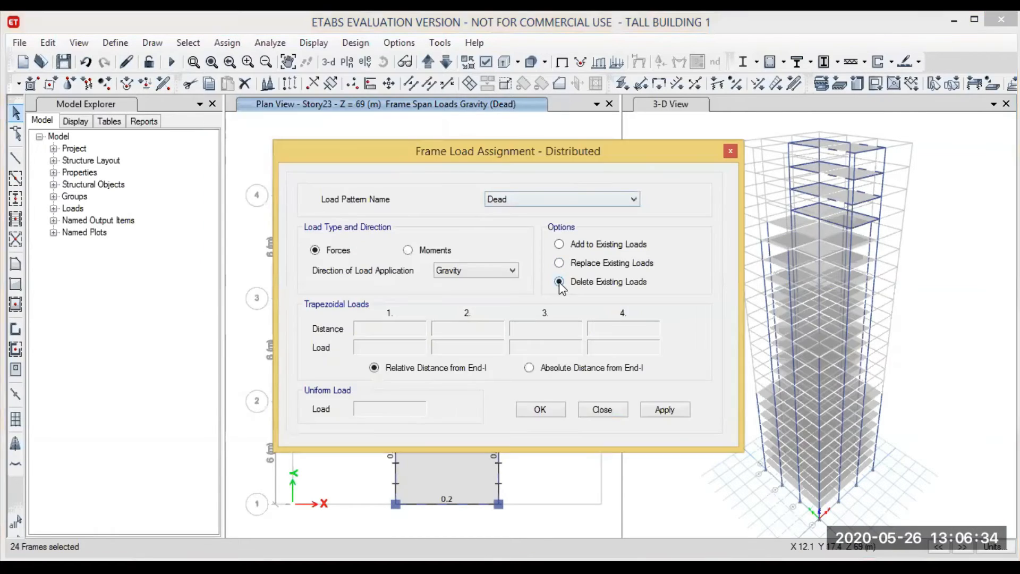
{"action": "left_click", "coordinate": [688, 412]}
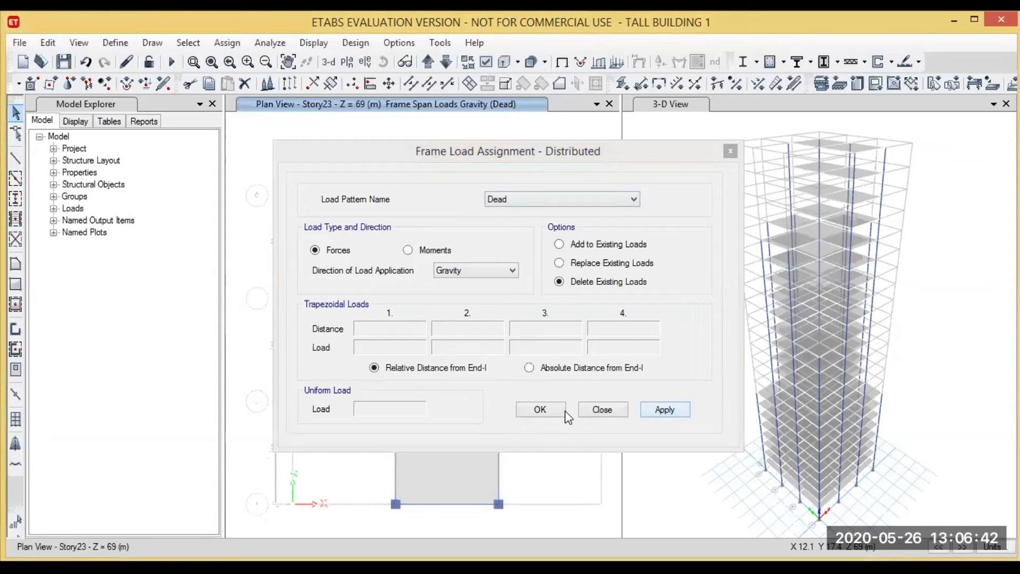
- Undo the frame load deletion made at Story23 and set the story selection mode to One Story
{"action": "left_click", "coordinate": [553, 405]}
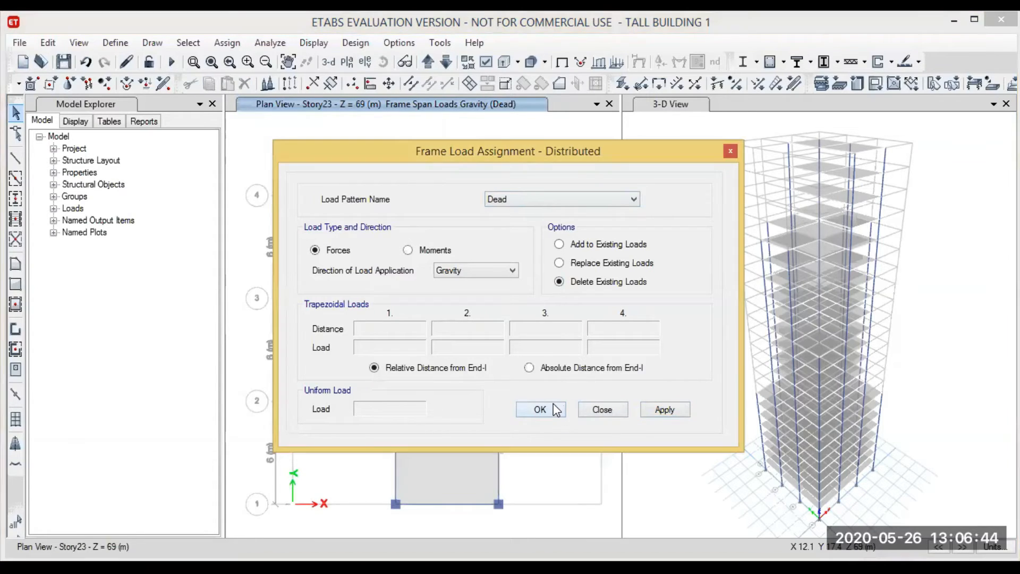
{"action": "left_click", "coordinate": [731, 153]}
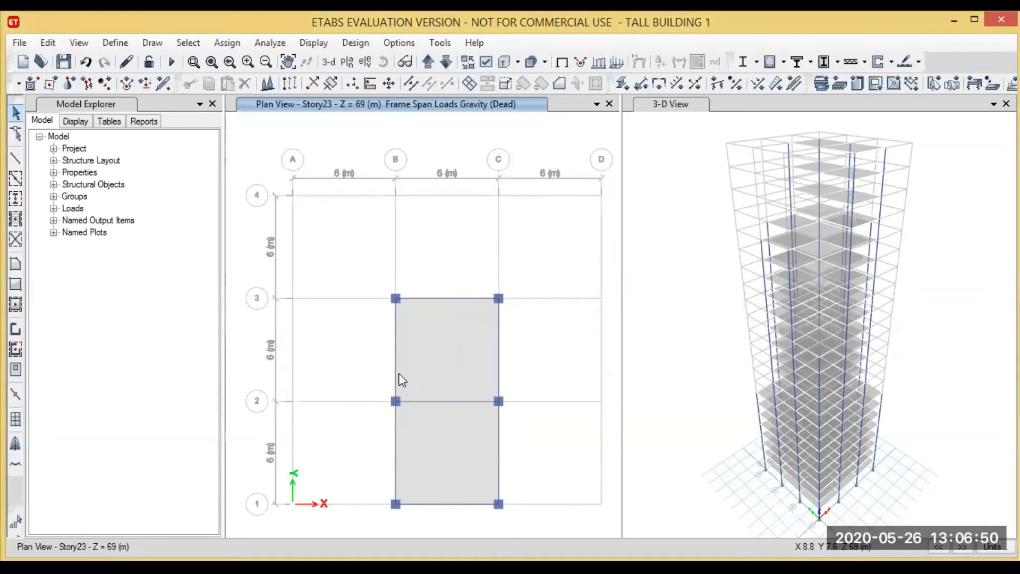
{"action": "left_click", "coordinate": [720, 489]}
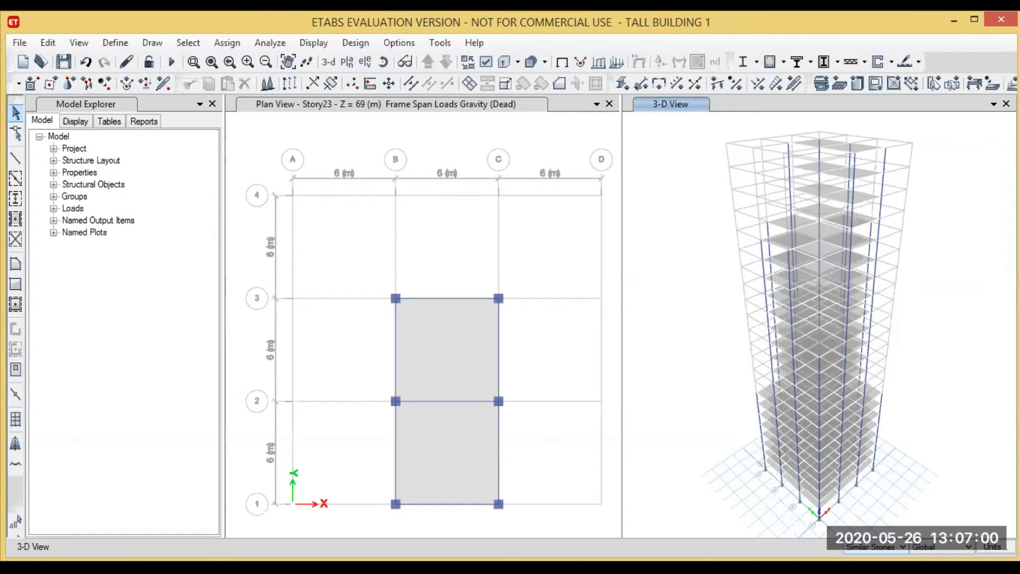
{"action": "left_click", "coordinate": [85, 61]}
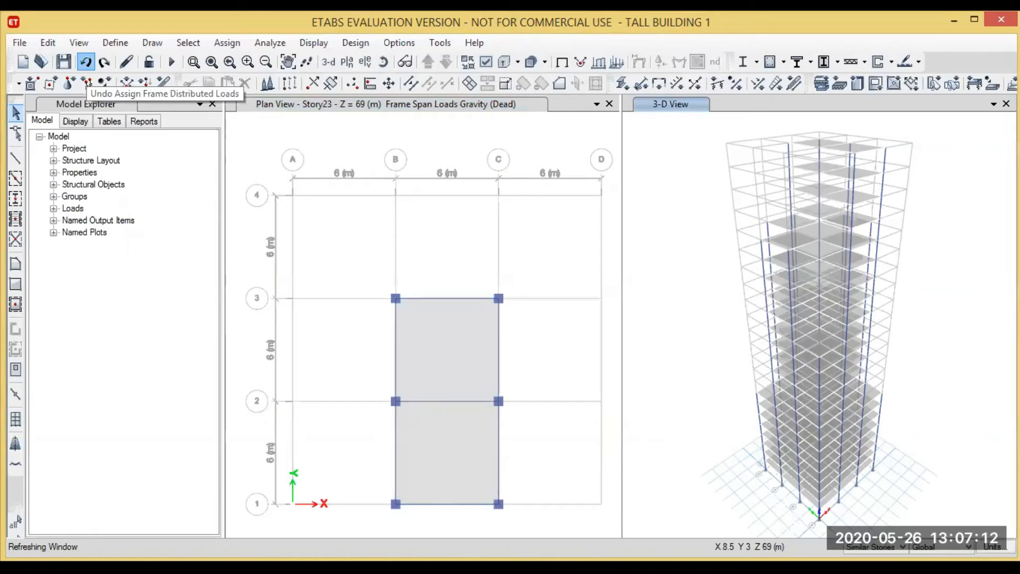
{"action": "left_click", "coordinate": [903, 547]}
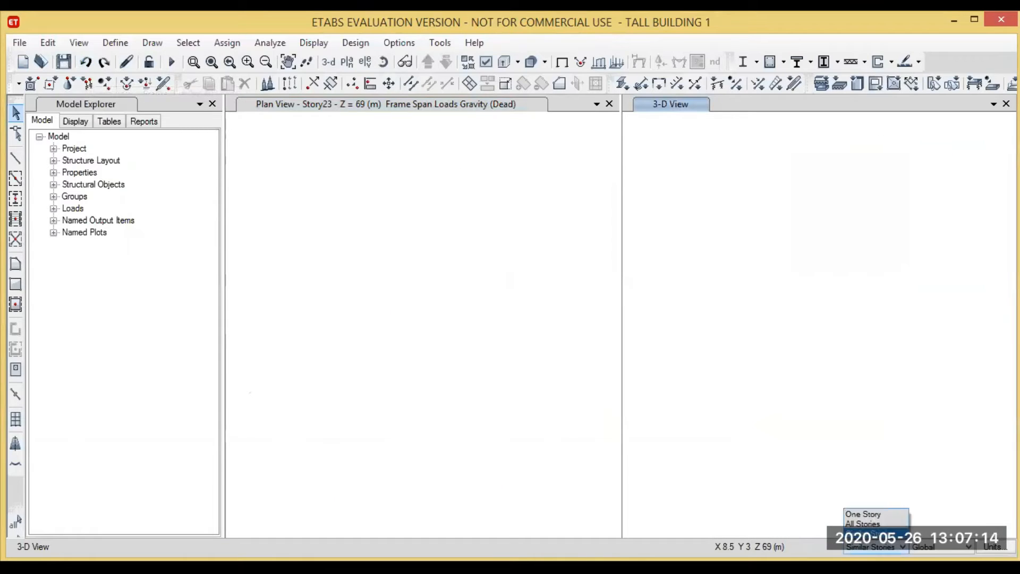
{"action": "left_click", "coordinate": [891, 514]}
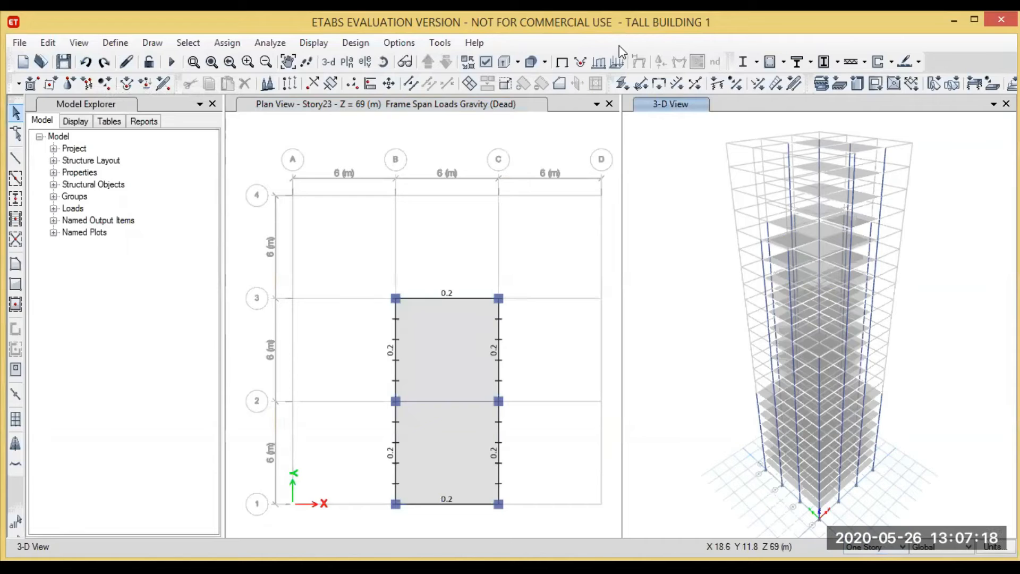
- Select the six Story23 perimeter beams: grids B and C from 1 to 3, and grids 1 and 3 between B and C
{"action": "left_click", "coordinate": [499, 351]}
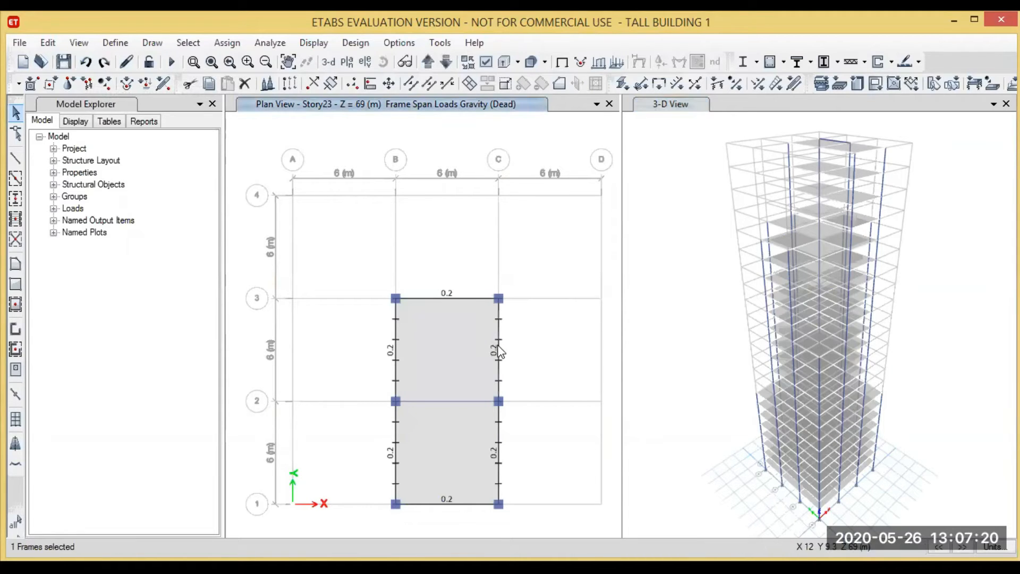
{"action": "left_click", "coordinate": [439, 298]}
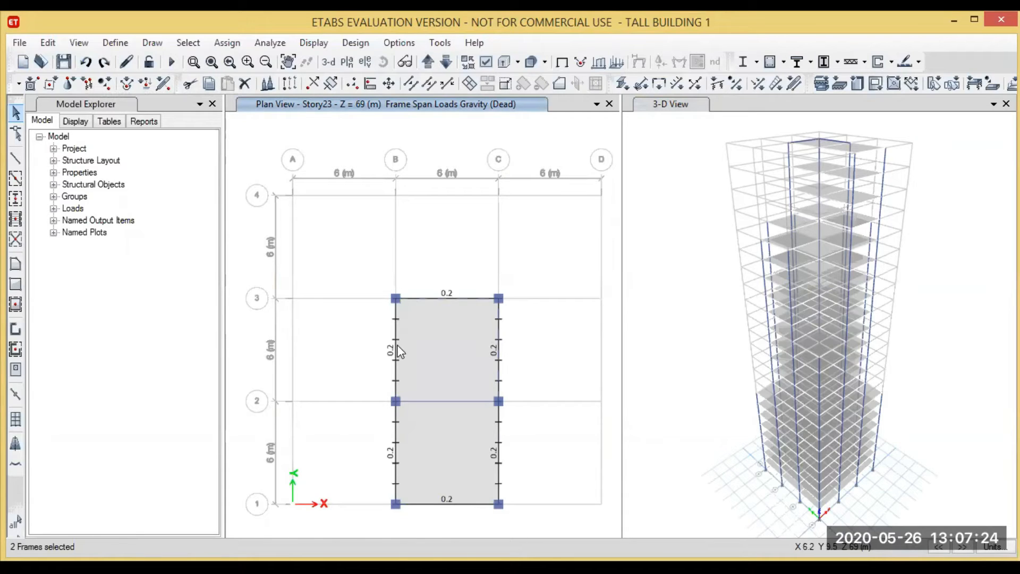
{"action": "left_click", "coordinate": [396, 349]}
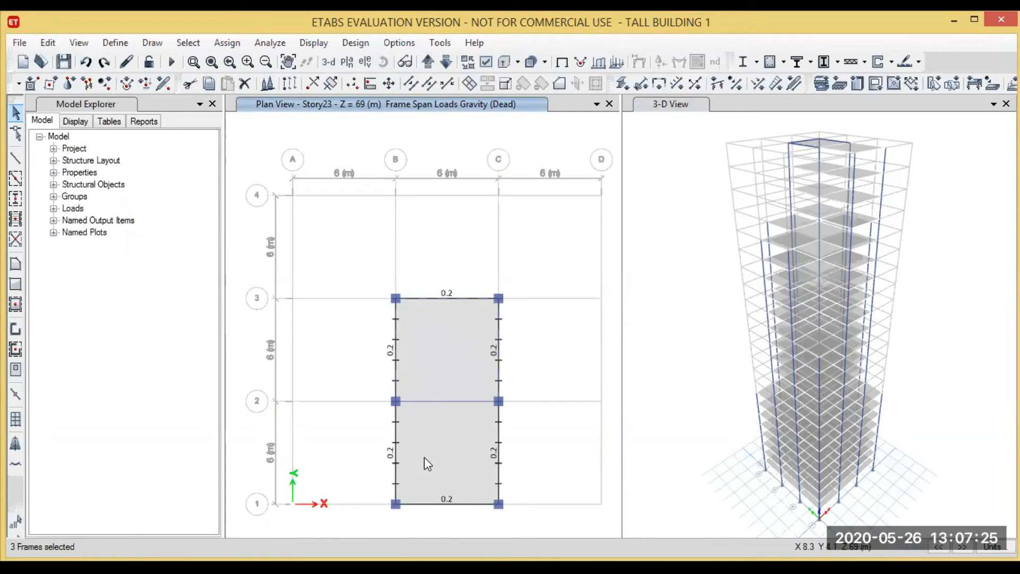
{"action": "left_click", "coordinate": [395, 449]}
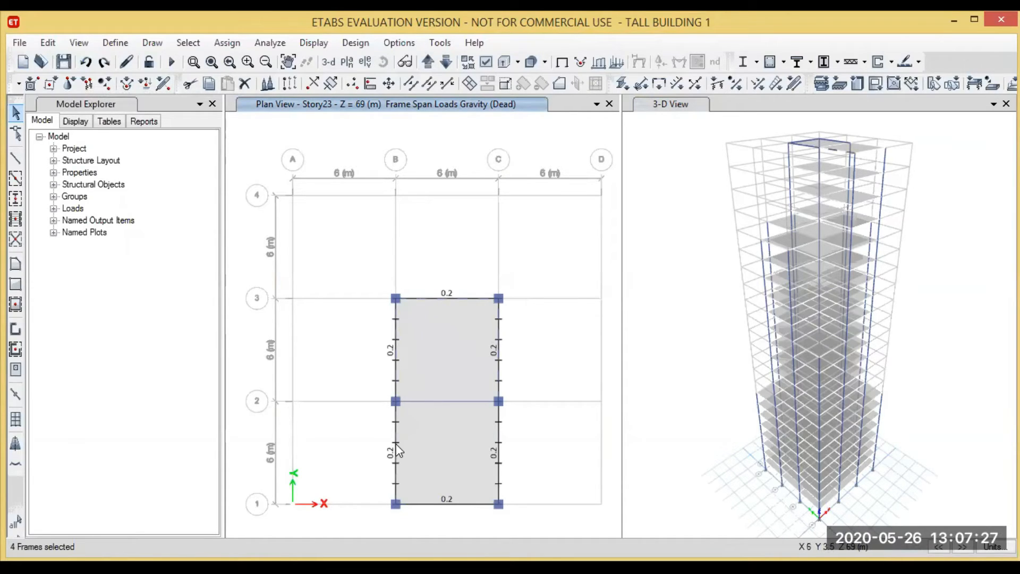
{"action": "left_click", "coordinate": [499, 442]}
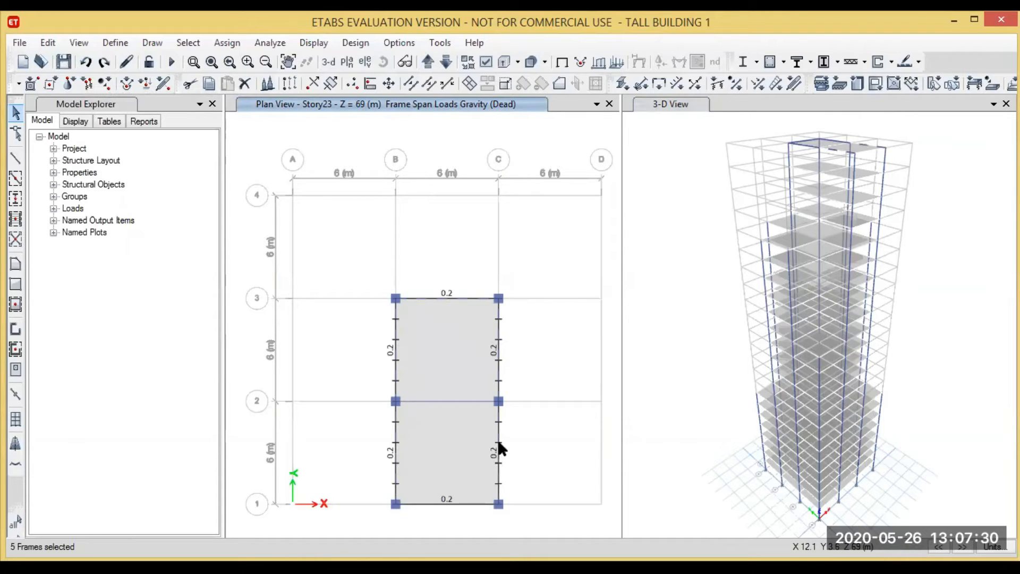
{"action": "left_click", "coordinate": [461, 504]}
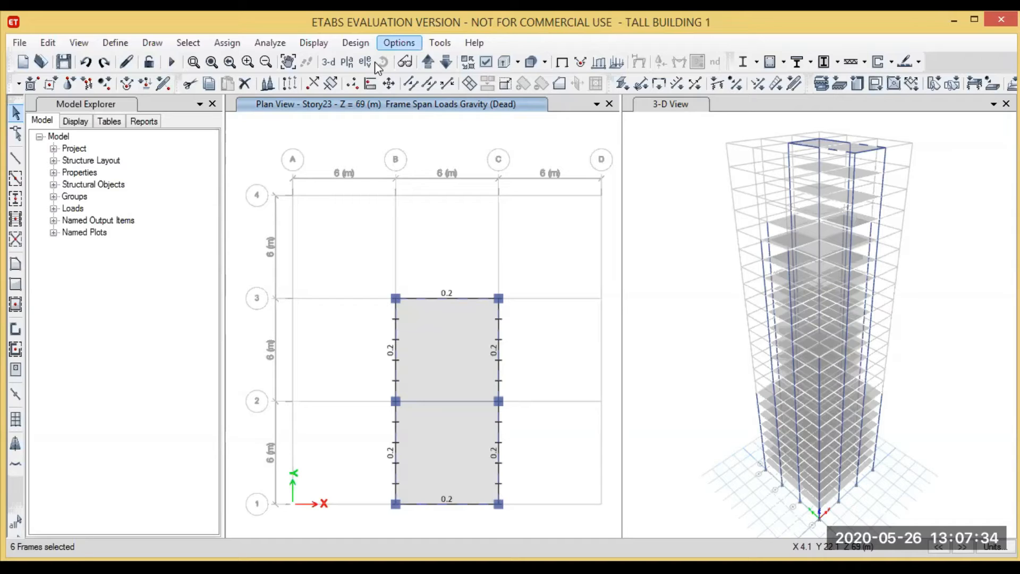
- Delete the existing distributed gravity loads in the Dead pattern from the selected Story23 beams, and save the model
{"action": "left_click", "coordinate": [227, 42]}
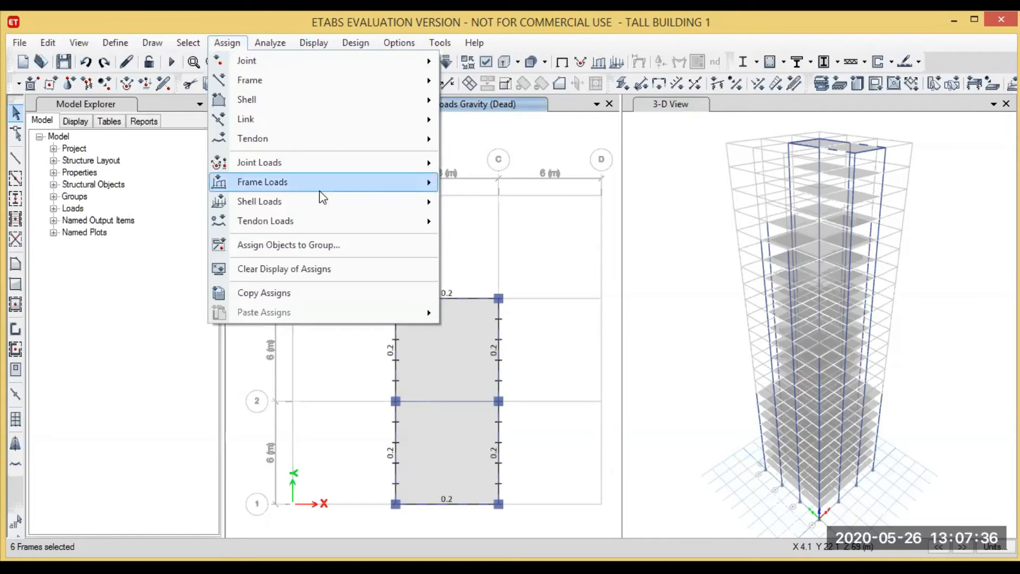
{"action": "mouse_move", "coordinate": [319, 193]}
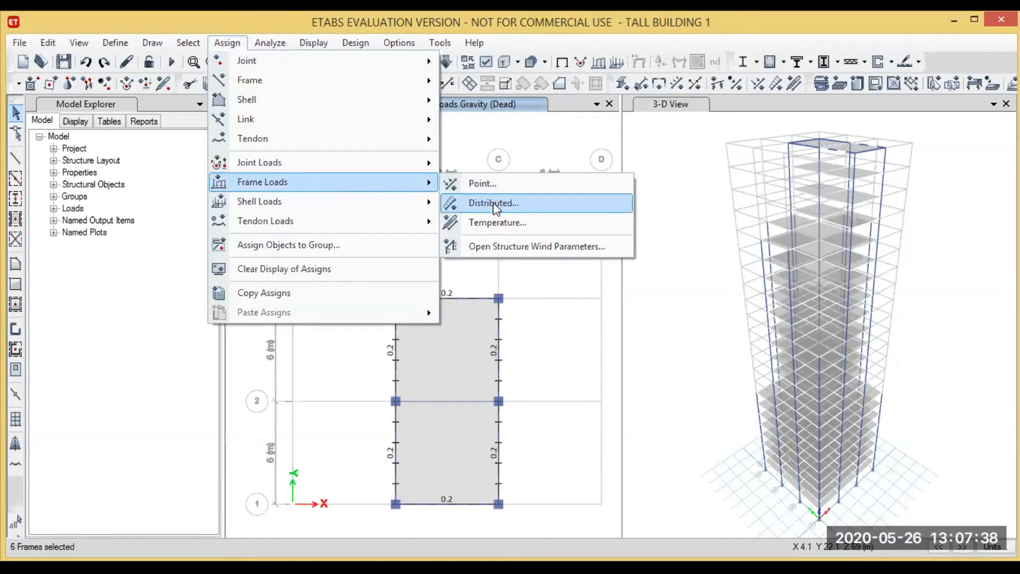
{"action": "left_click", "coordinate": [493, 203]}
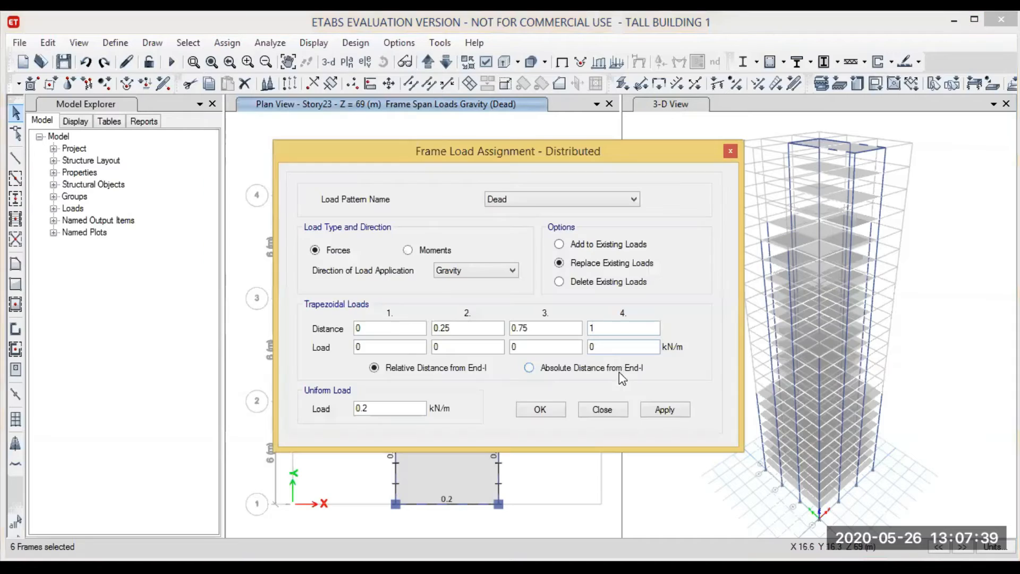
{"action": "left_click", "coordinate": [567, 285]}
{"action": "left_click", "coordinate": [656, 404]}
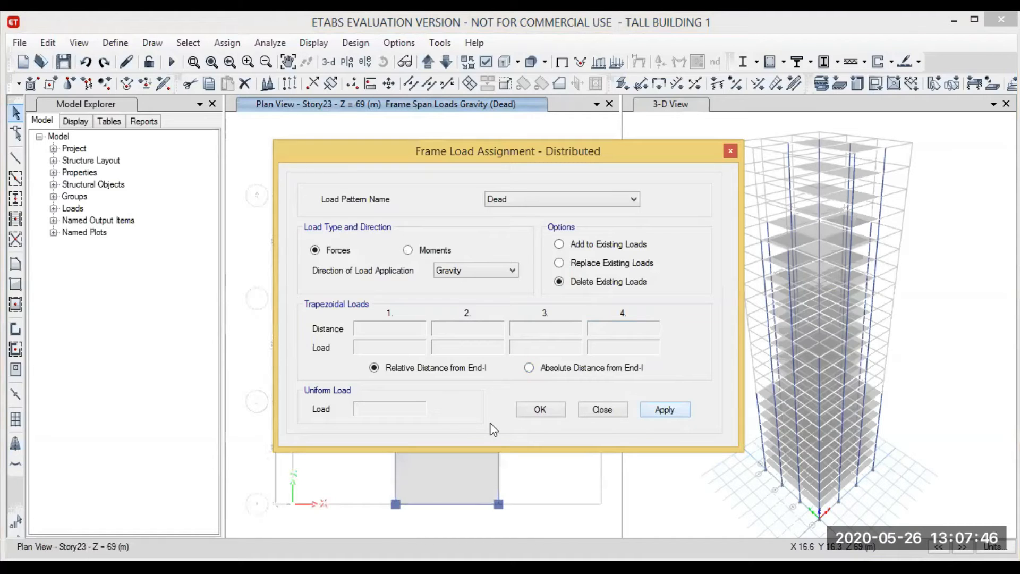
{"action": "left_click", "coordinate": [539, 409]}
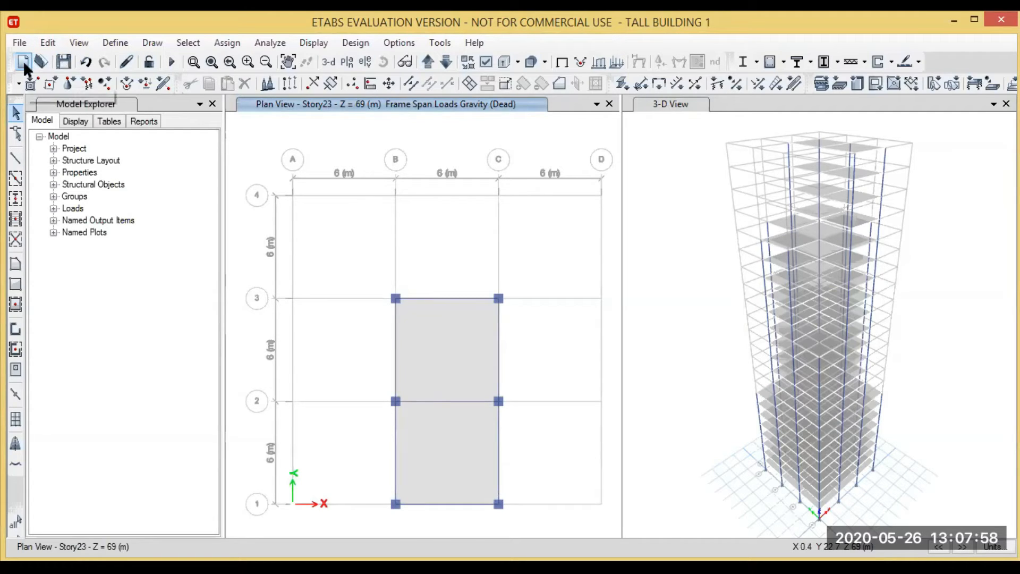
{"action": "left_click", "coordinate": [59, 64]}
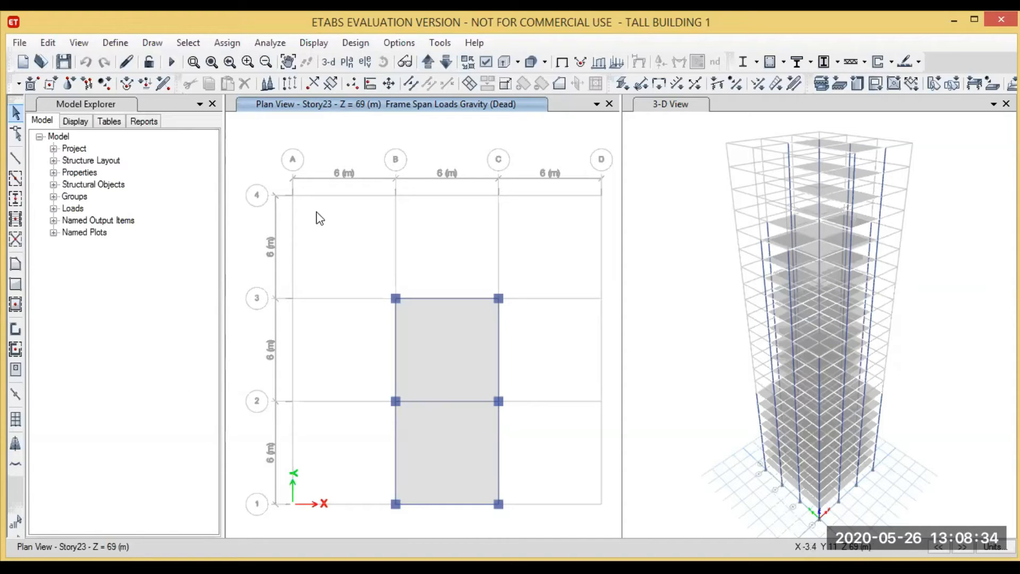
- Switch the plan view to Base and assign fixed restraints, all translations and rotations about X, Y and Z, to all its joints
{"action": "left_click", "coordinate": [419, 60]}
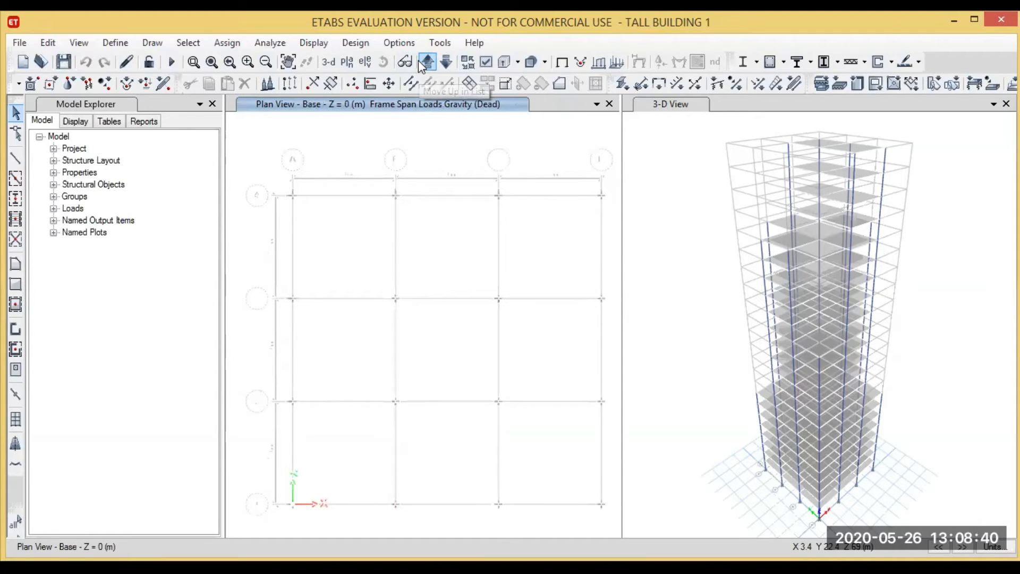
{"action": "left_click_drag", "start_coordinate": [264, 166], "coordinate": [615, 519]}
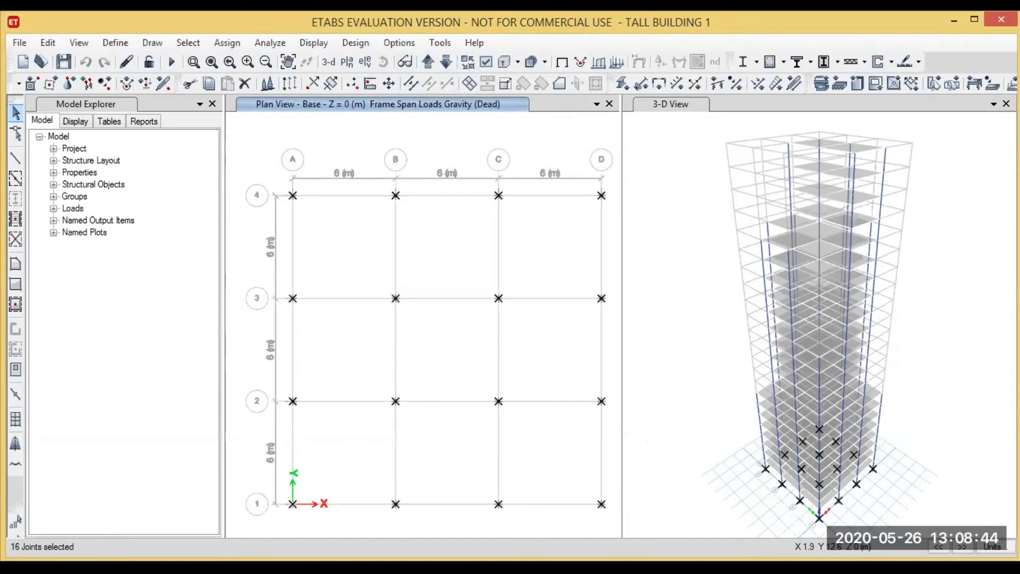
{"action": "left_click", "coordinate": [228, 43]}
{"action": "mouse_move", "coordinate": [295, 66]}
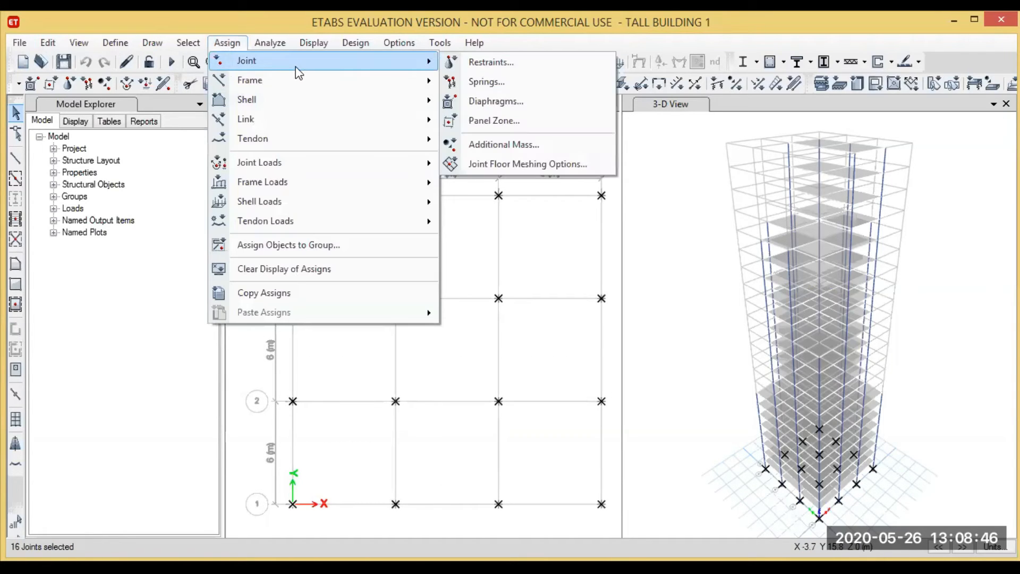
{"action": "left_click", "coordinate": [488, 65]}
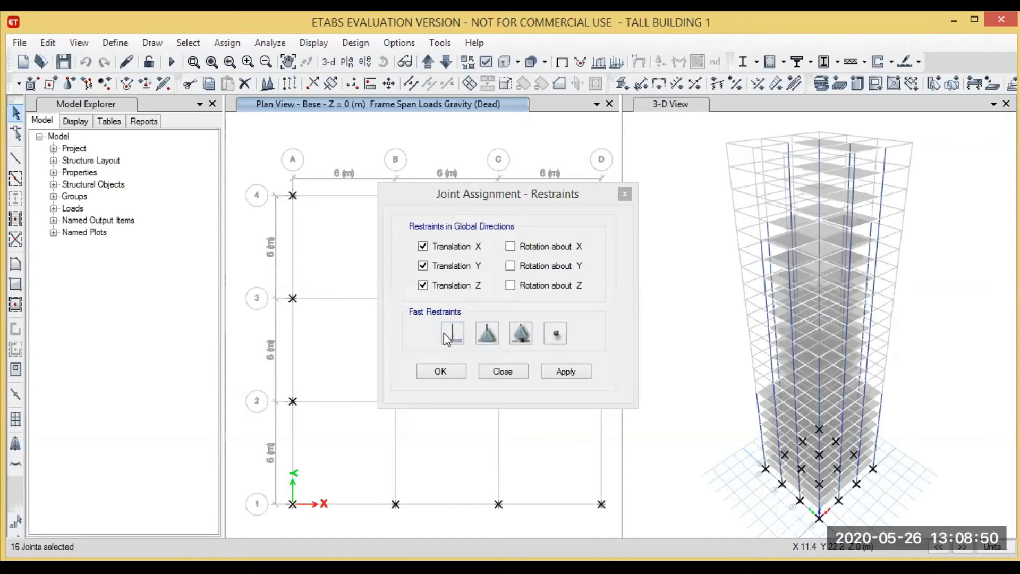
{"action": "left_click", "coordinate": [452, 333]}
{"action": "left_click", "coordinate": [560, 375]}
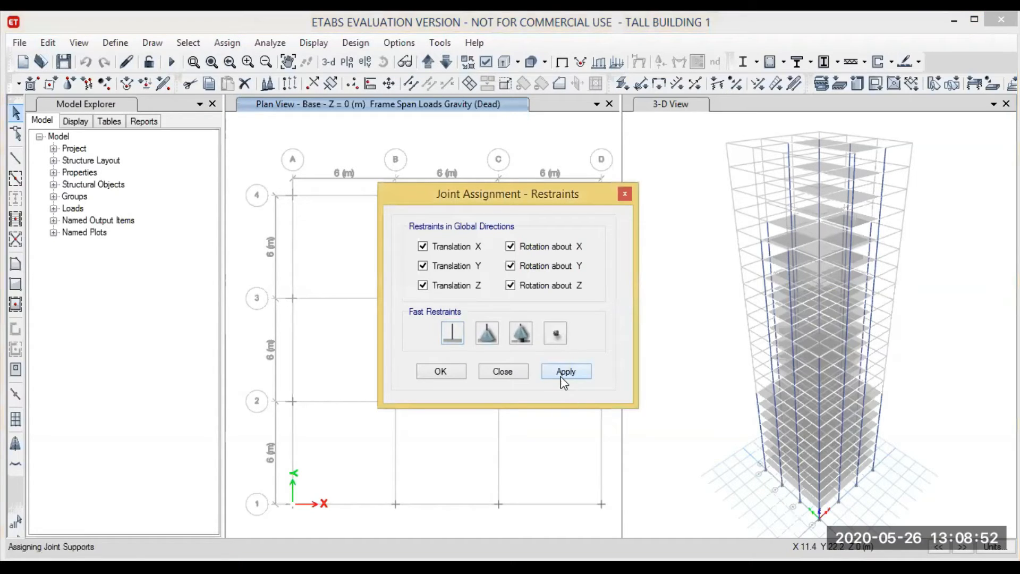
{"action": "left_click", "coordinate": [441, 372]}
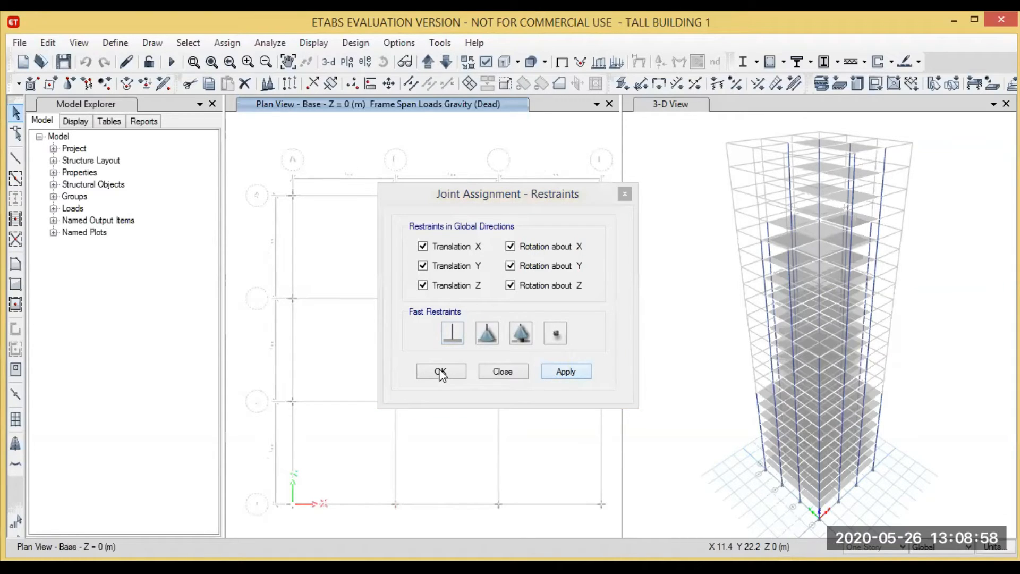
{"action": "left_click", "coordinate": [447, 371]}
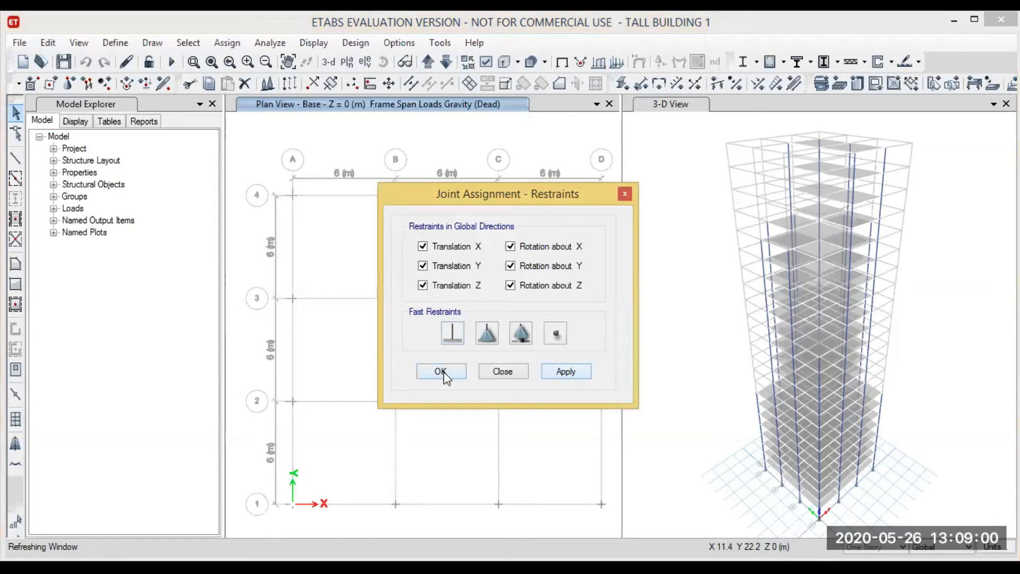
{"action": "left_click", "coordinate": [441, 372]}
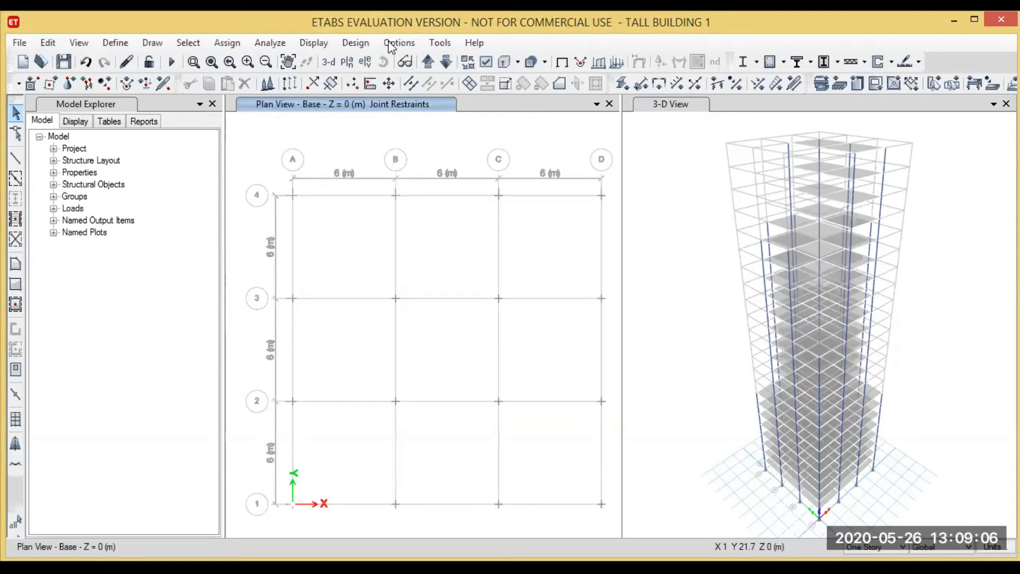
- Set the story mode to All Stories and auto draw cladding over the whole building with the Use Floors option
{"action": "left_click", "coordinate": [226, 39]}
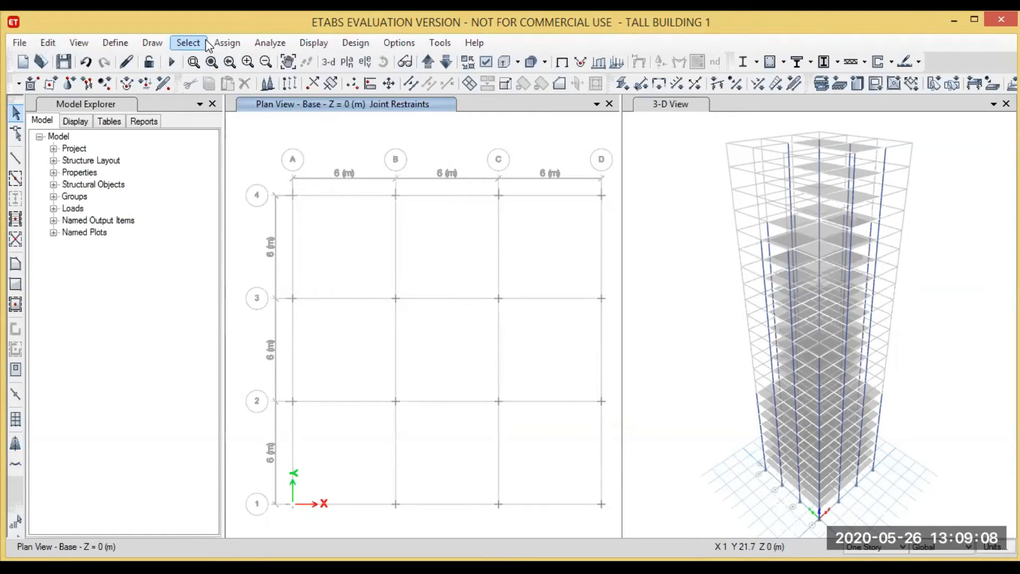
{"action": "mouse_move", "coordinate": [152, 44]}
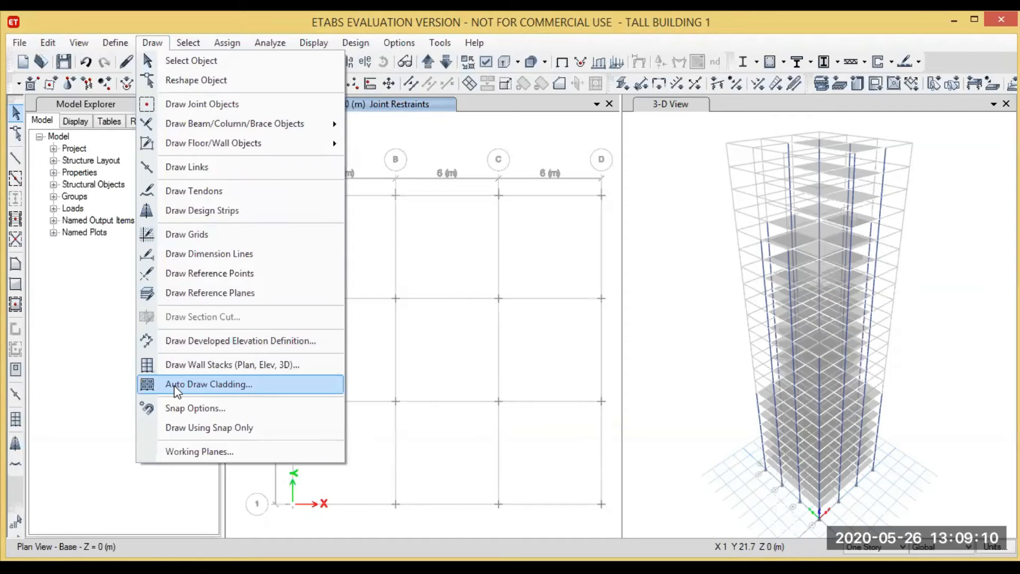
{"action": "left_click", "coordinate": [176, 385]}
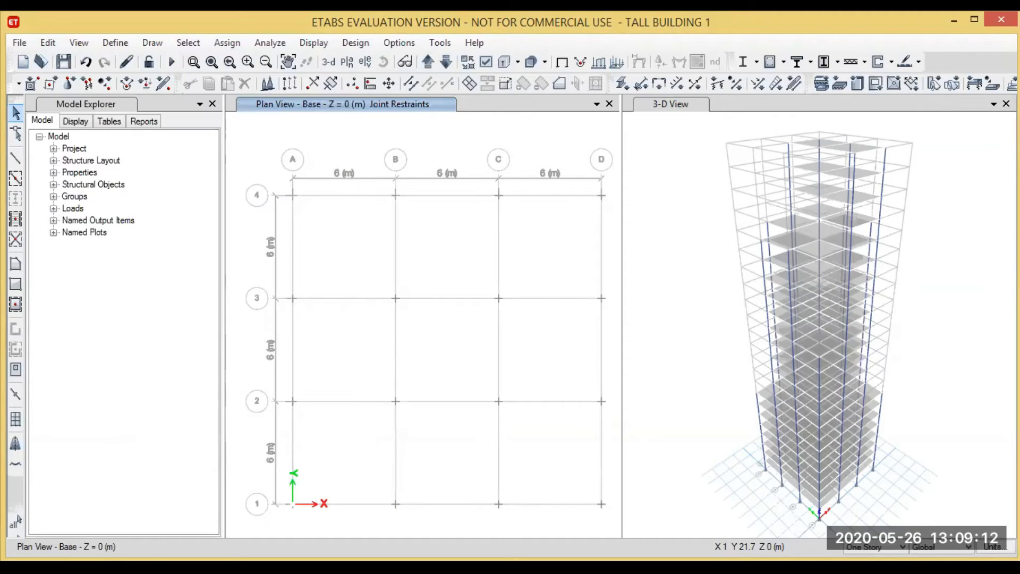
{"action": "left_click", "coordinate": [874, 547]}
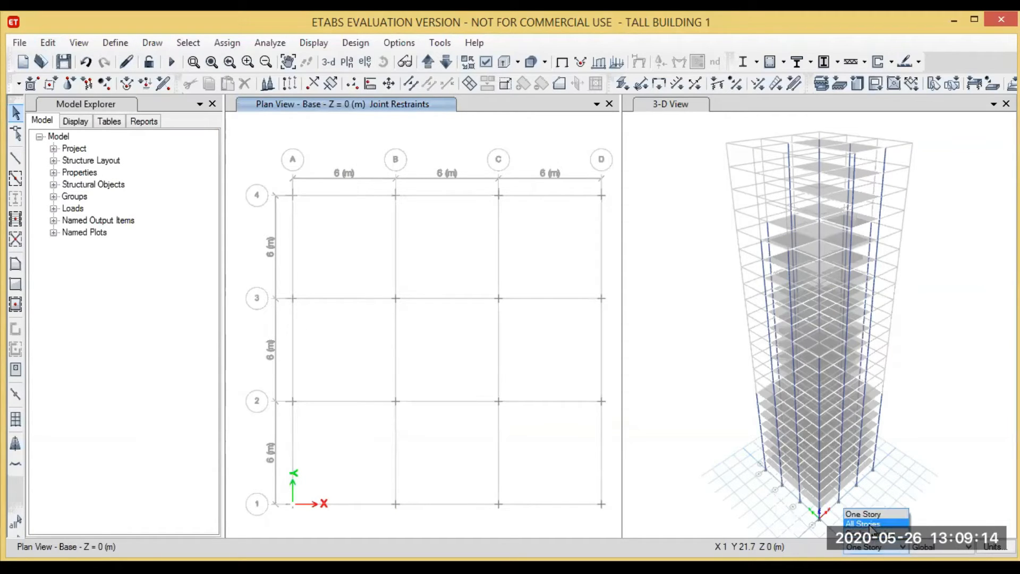
{"action": "left_click", "coordinate": [872, 521]}
{"action": "left_click", "coordinate": [150, 44]}
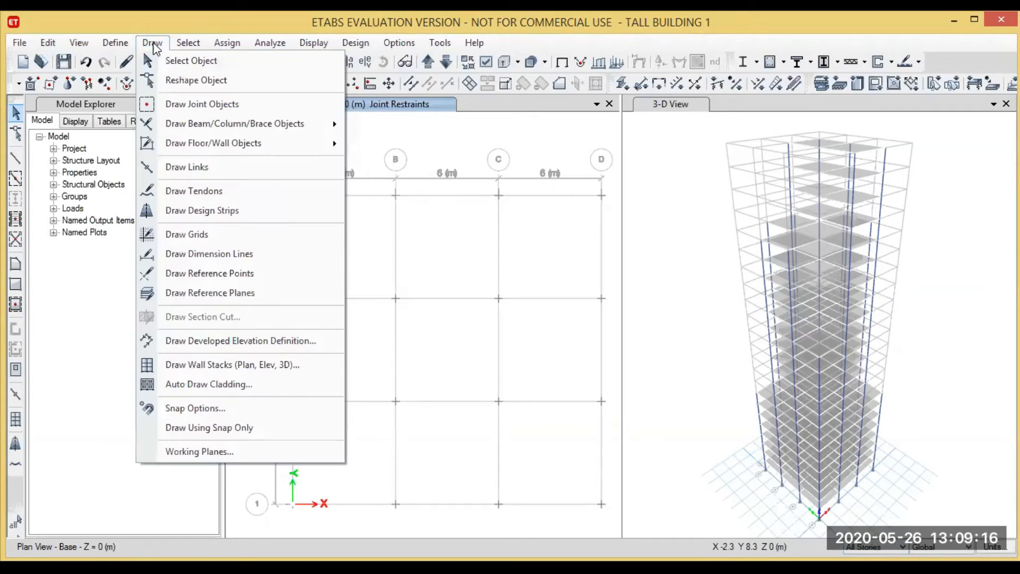
{"action": "left_click", "coordinate": [202, 394]}
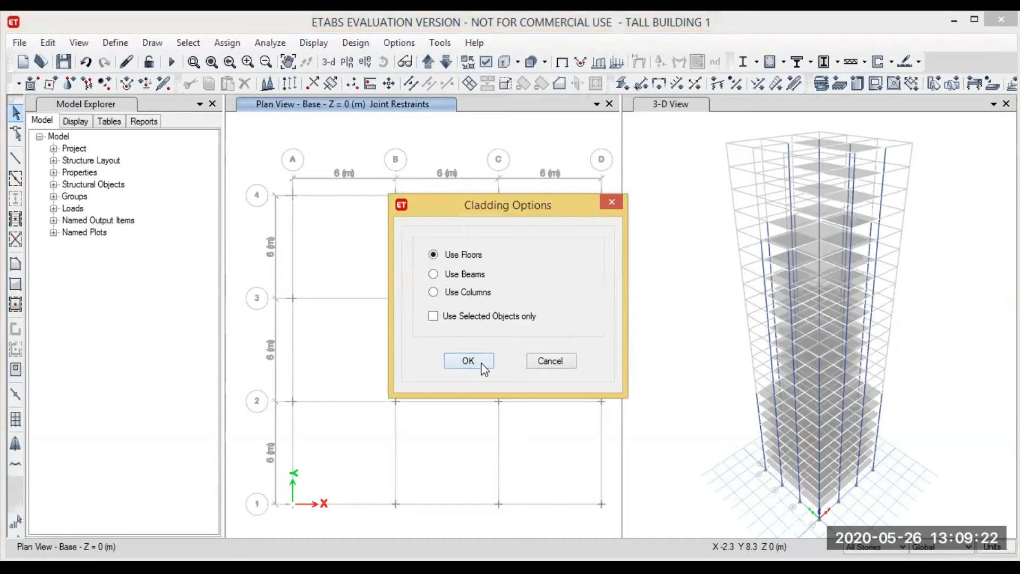
{"action": "left_click", "coordinate": [483, 365]}
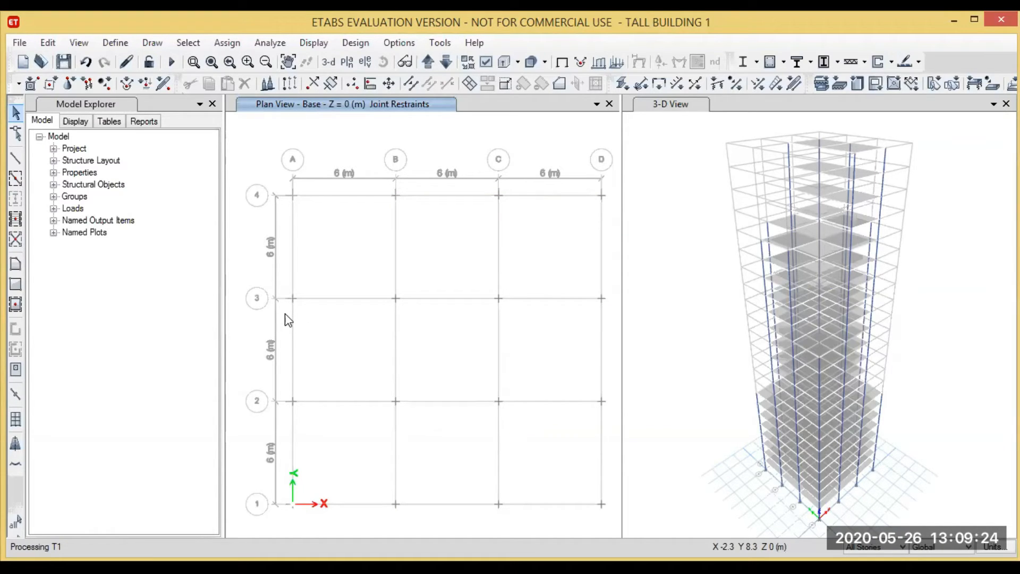
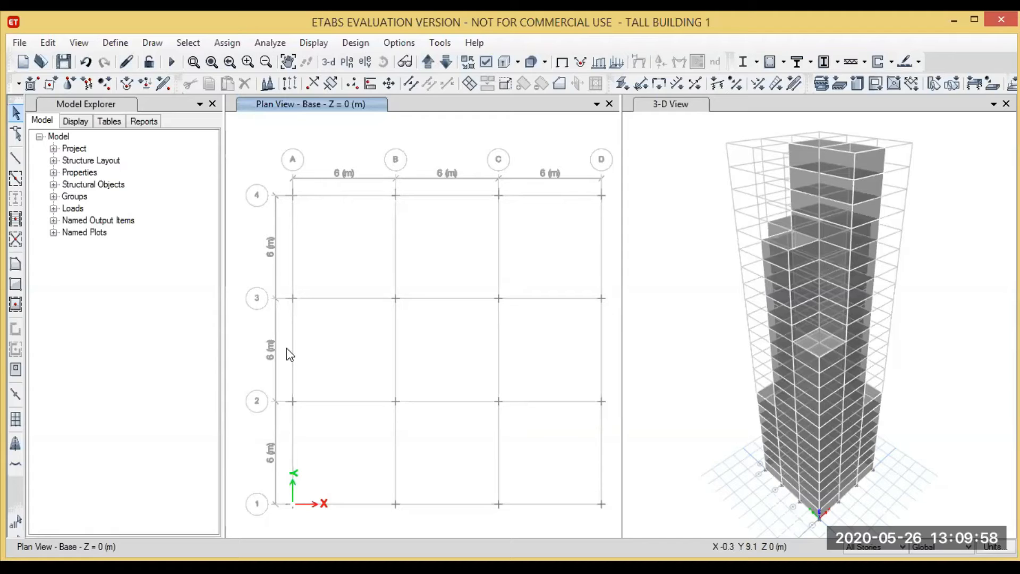
- Add a load pattern named WIND of type Wind, self weight multiplier 0, with auto lateral load Indian IS875:1987
{"action": "left_click", "coordinate": [123, 44]}
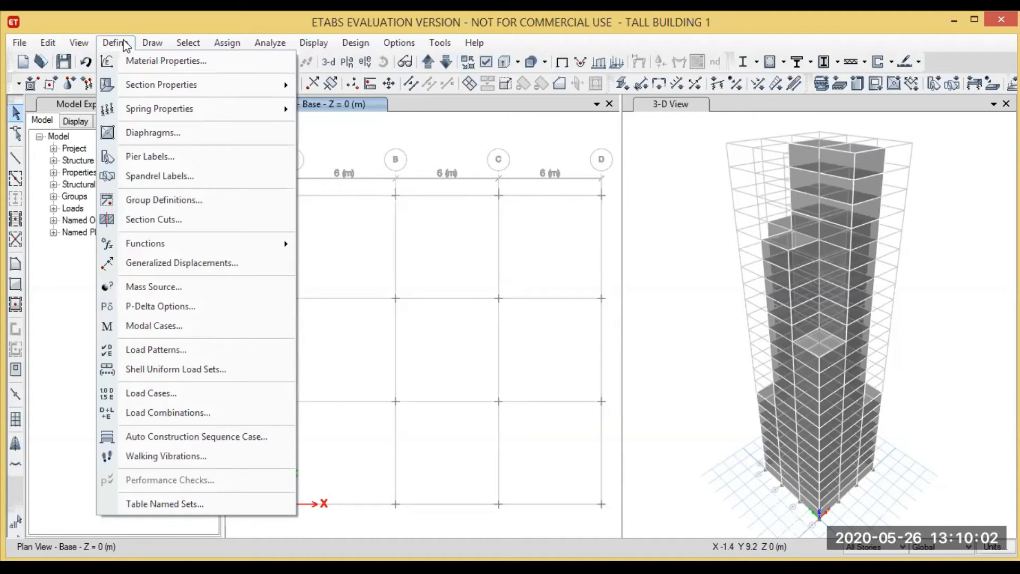
{"action": "left_click", "coordinate": [160, 350]}
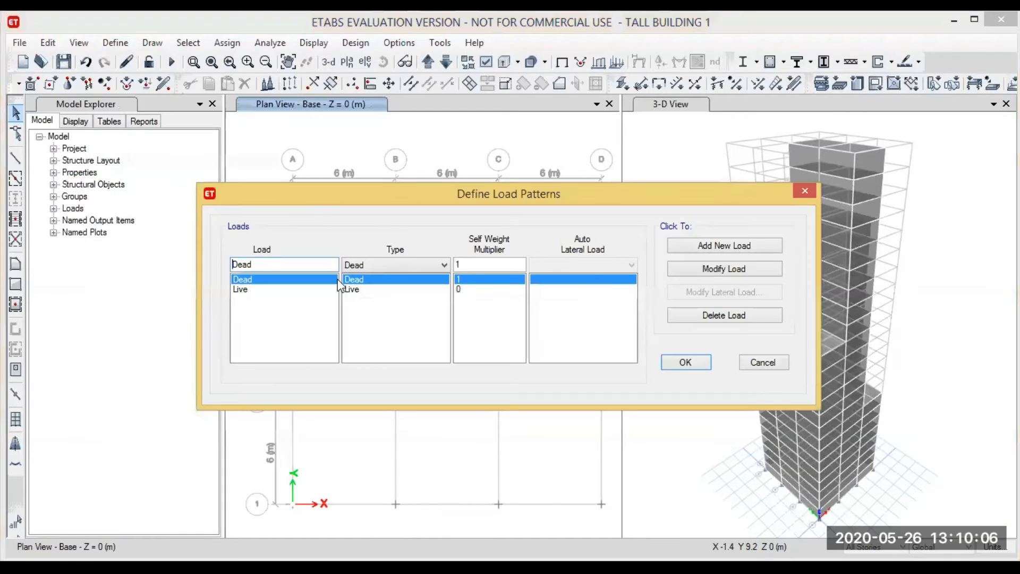
{"action": "left_click", "coordinate": [264, 261]}
{"action": "key", "text": "BackSpace"}
{"action": "key", "text": "BackSpace"}
{"action": "key", "text": "BackSpace"}
{"action": "key", "text": "BackSpace"}
{"action": "type", "text": "WI"}
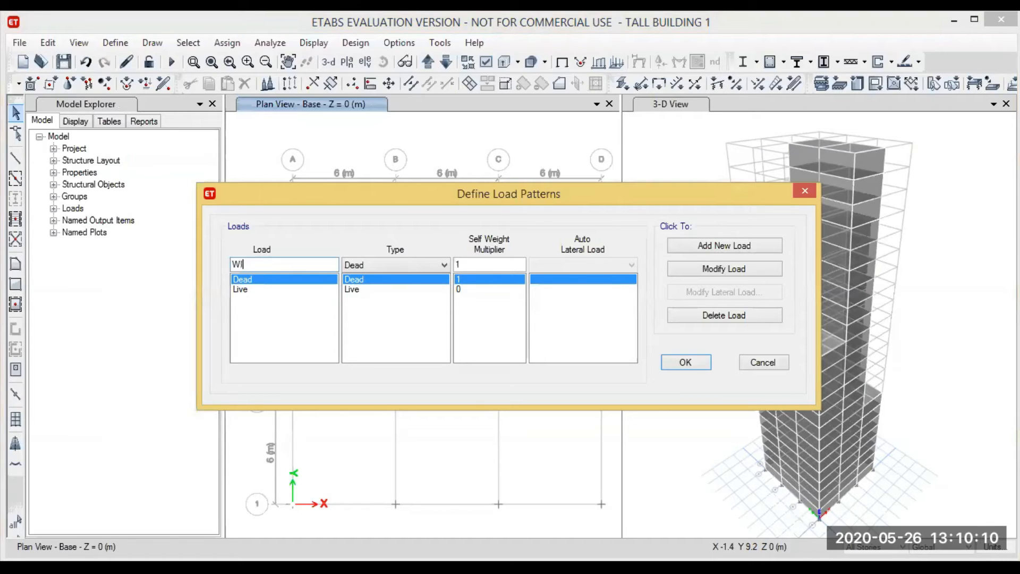
{"action": "type", "text": "ND"}
{"action": "left_click", "coordinate": [443, 266]}
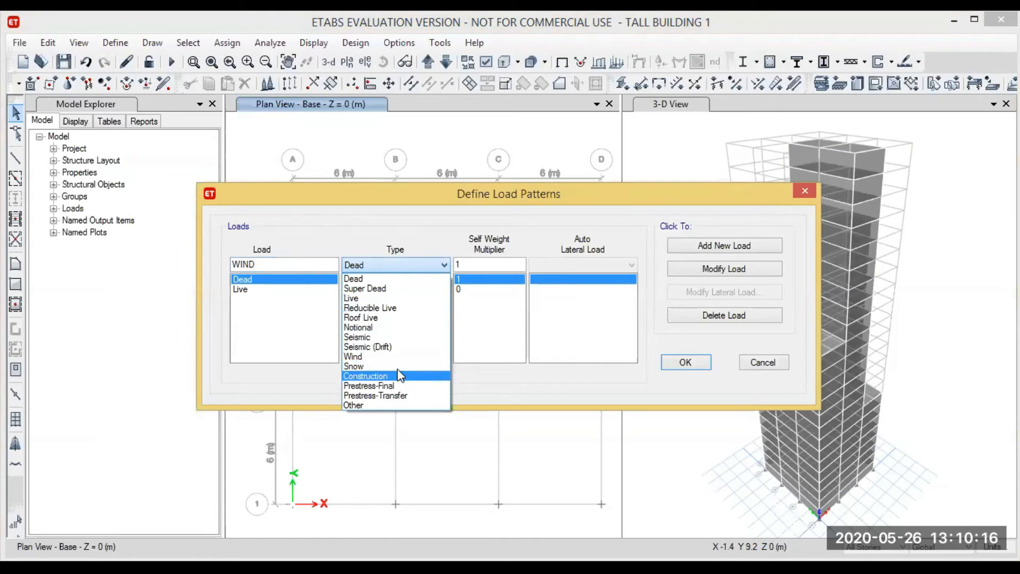
{"action": "left_click", "coordinate": [384, 356]}
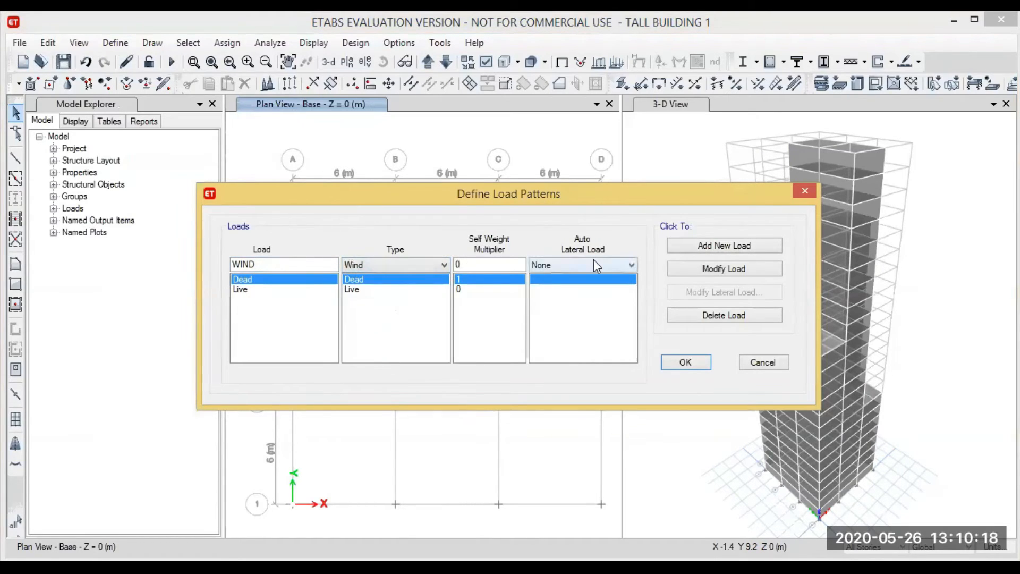
{"action": "left_click", "coordinate": [594, 261]}
{"action": "left_click", "coordinate": [594, 261]}
{"action": "left_click", "coordinate": [594, 260]}
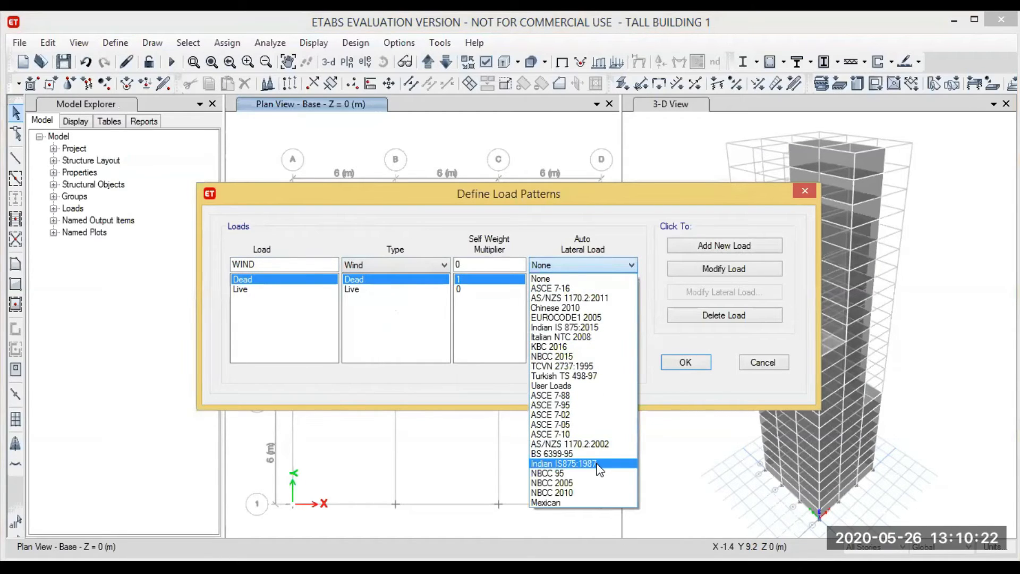
{"action": "left_click", "coordinate": [599, 465]}
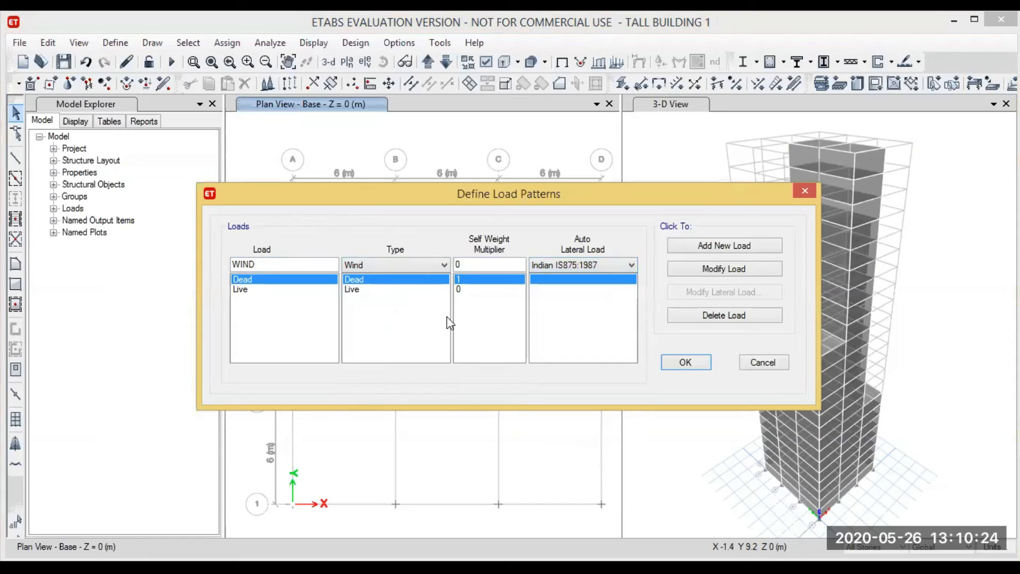
{"action": "left_click", "coordinate": [733, 244]}
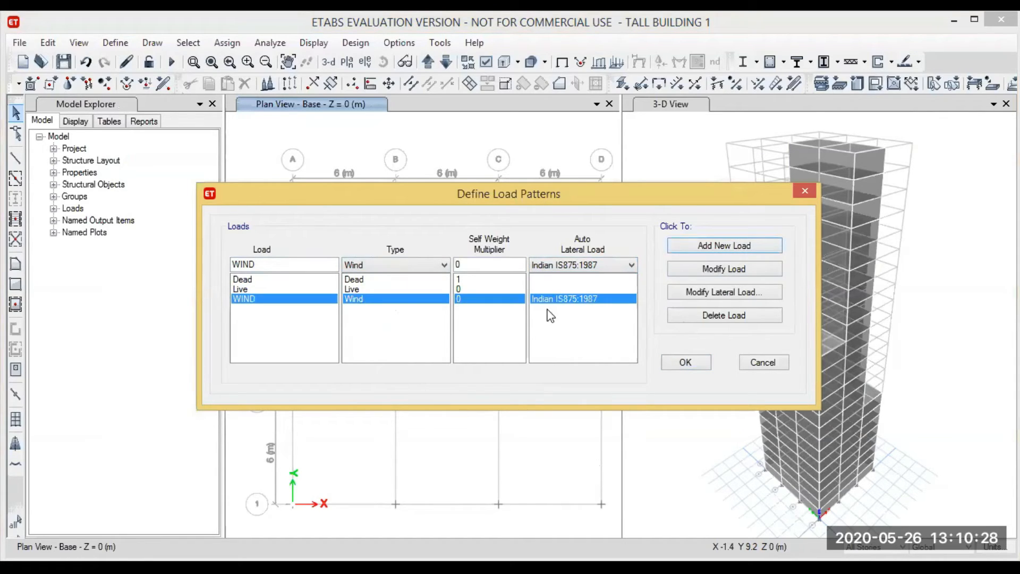
- Set the WIND pattern's lateral load to wind speed 33 m/s, terrain category 3 and structure class C, and accept the load patterns
{"action": "left_click", "coordinate": [750, 296]}
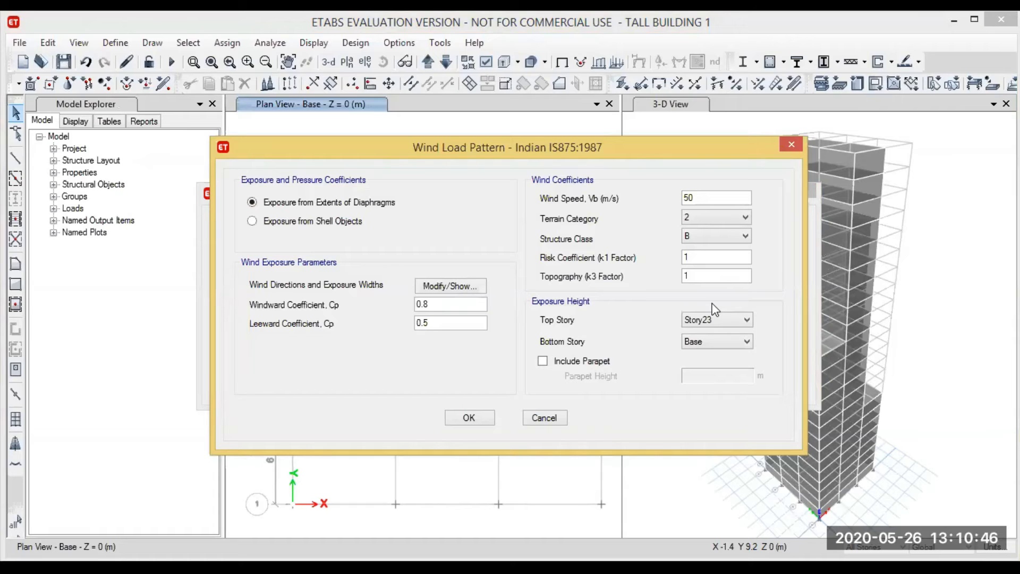
{"action": "left_click", "coordinate": [729, 193]}
{"action": "key", "text": "BackSpace"}
{"action": "key", "text": "BackSpace"}
{"action": "type", "text": "33"}
{"action": "left_click", "coordinate": [719, 215]}
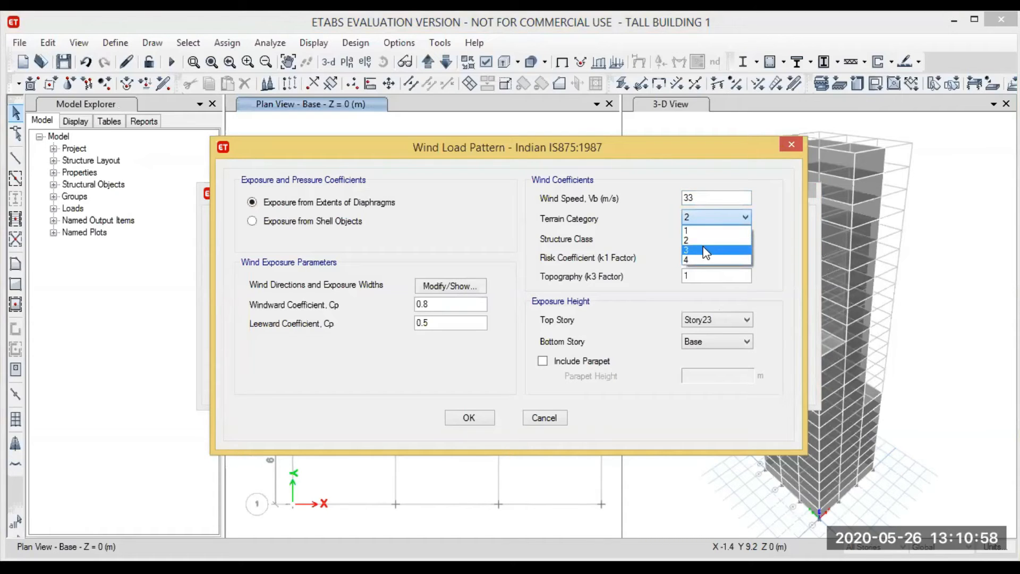
{"action": "left_click", "coordinate": [707, 250]}
{"action": "left_click", "coordinate": [716, 235]}
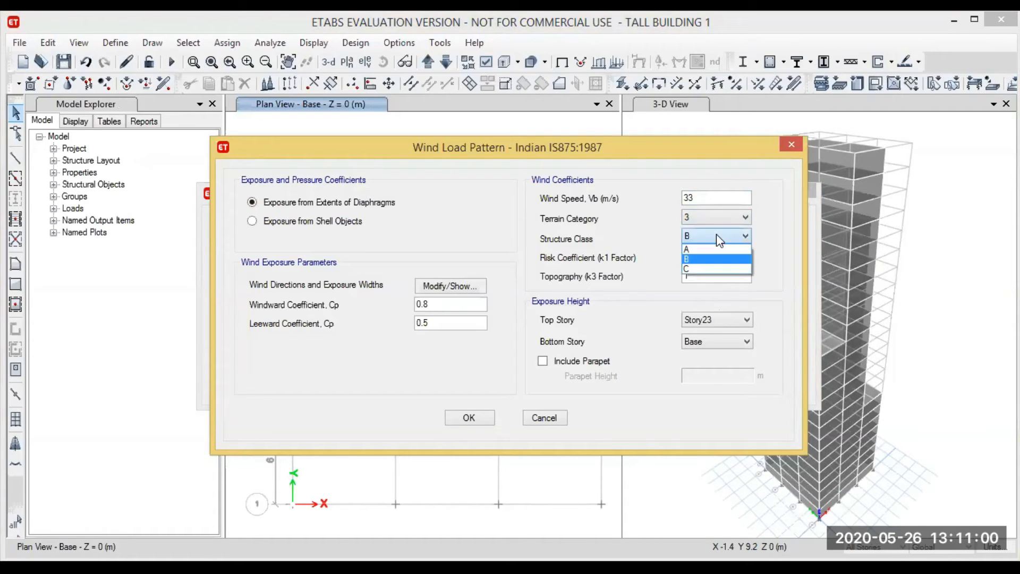
{"action": "left_click", "coordinate": [710, 266]}
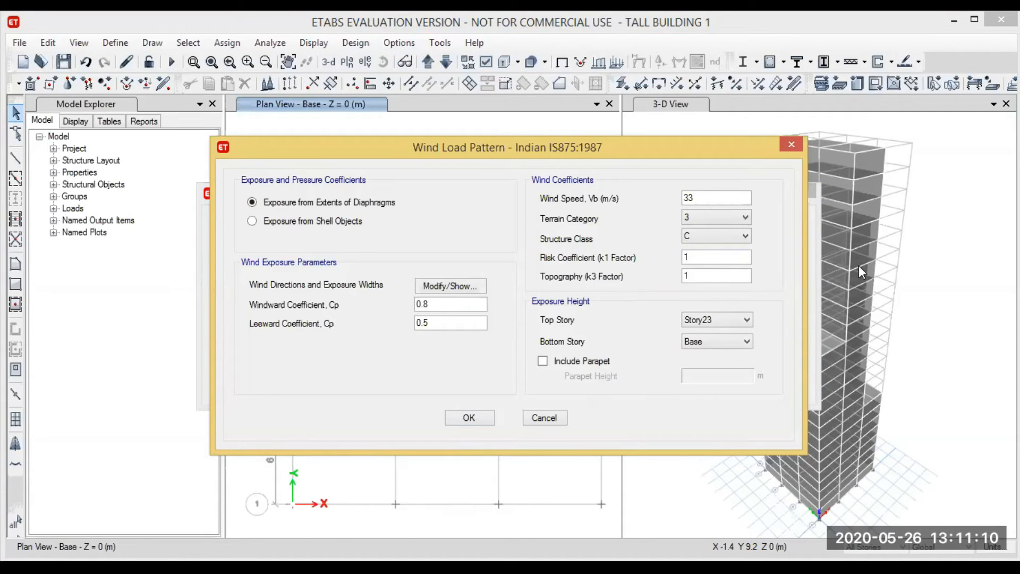
{"action": "left_click", "coordinate": [449, 416]}
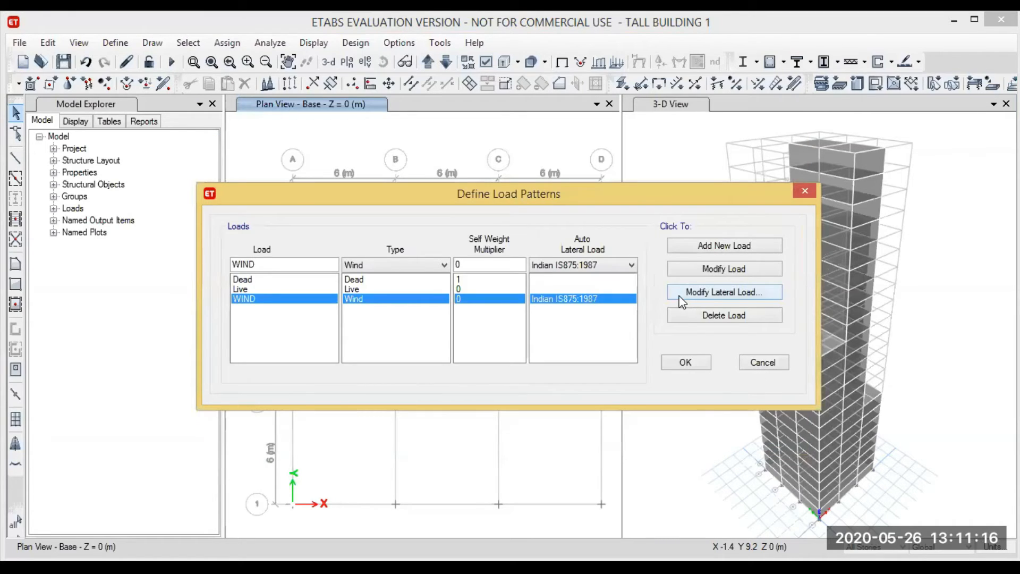
{"action": "left_click", "coordinate": [680, 356]}
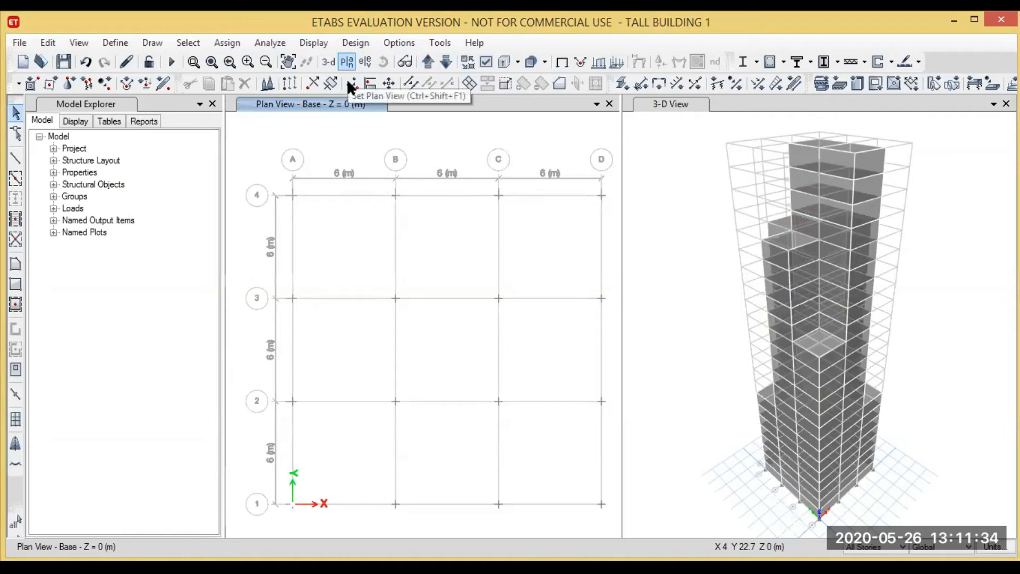
- Show the elevation at grid A and select the cladding shells in all three bays
{"action": "left_click", "coordinate": [347, 63]}
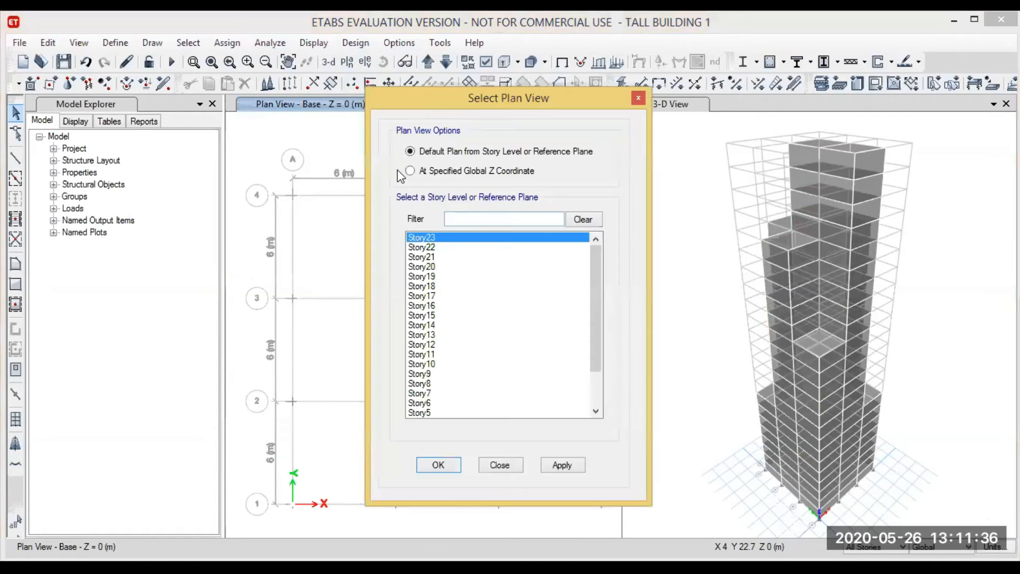
{"action": "left_click", "coordinate": [638, 98]}
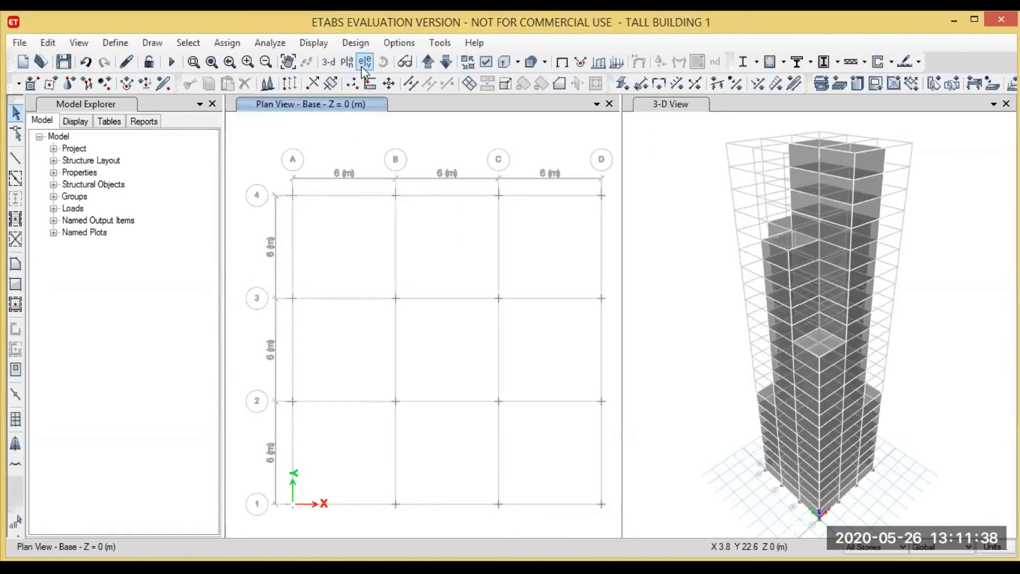
{"action": "left_click", "coordinate": [365, 62]}
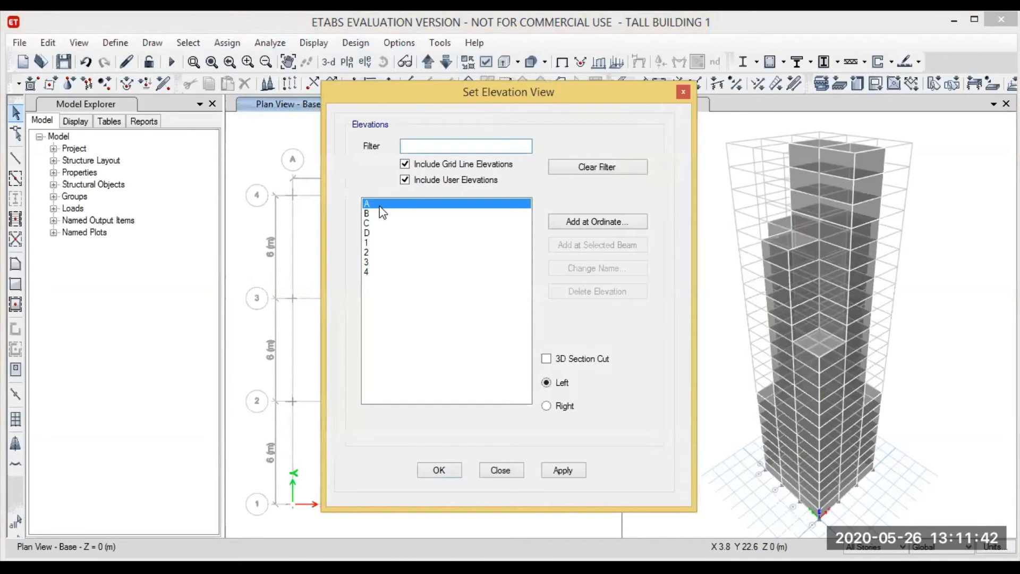
{"action": "left_click", "coordinate": [455, 470]}
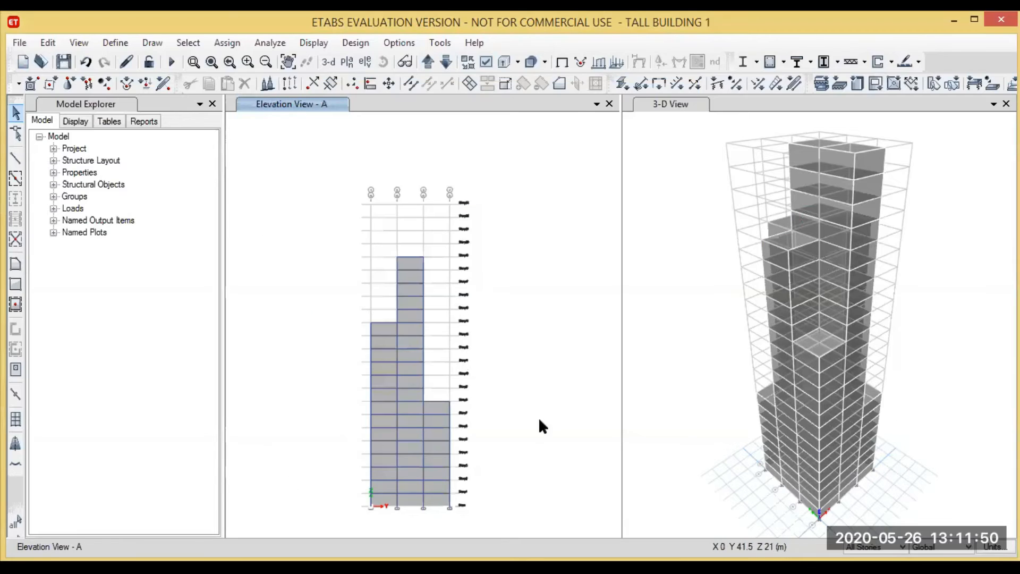
{"action": "left_click", "coordinate": [381, 379]}
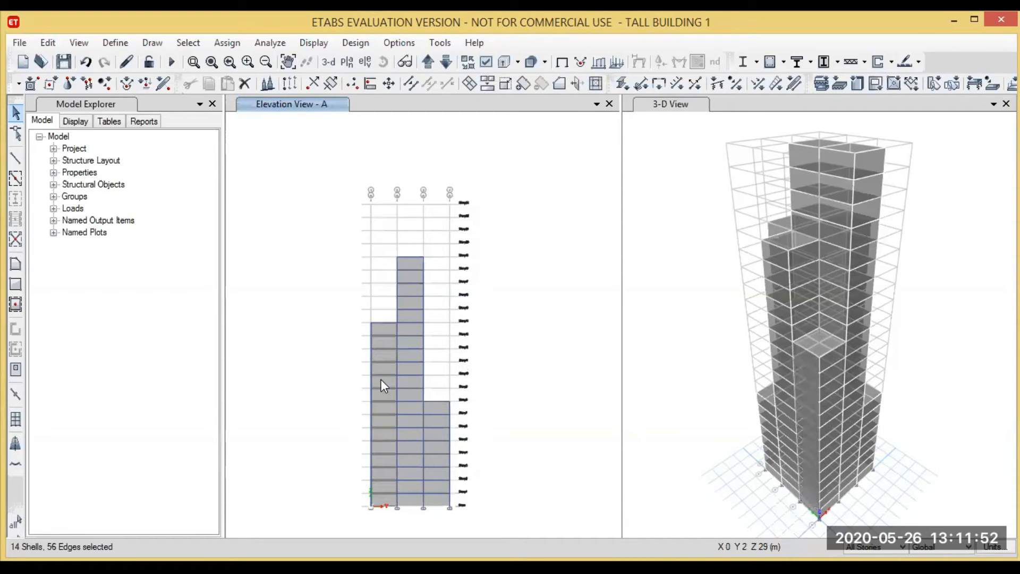
{"action": "left_click", "coordinate": [405, 381]}
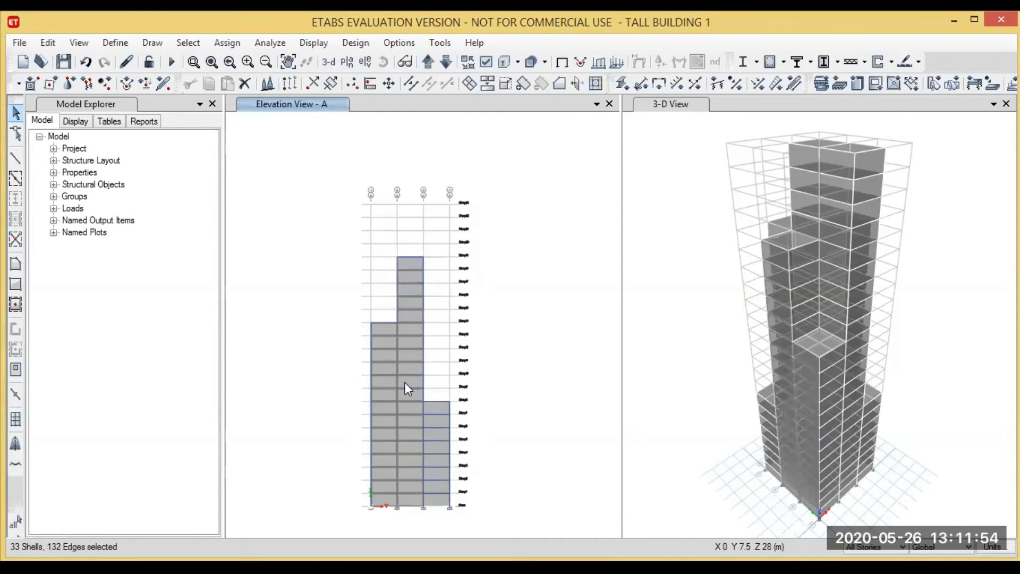
{"action": "left_click", "coordinate": [446, 408]}
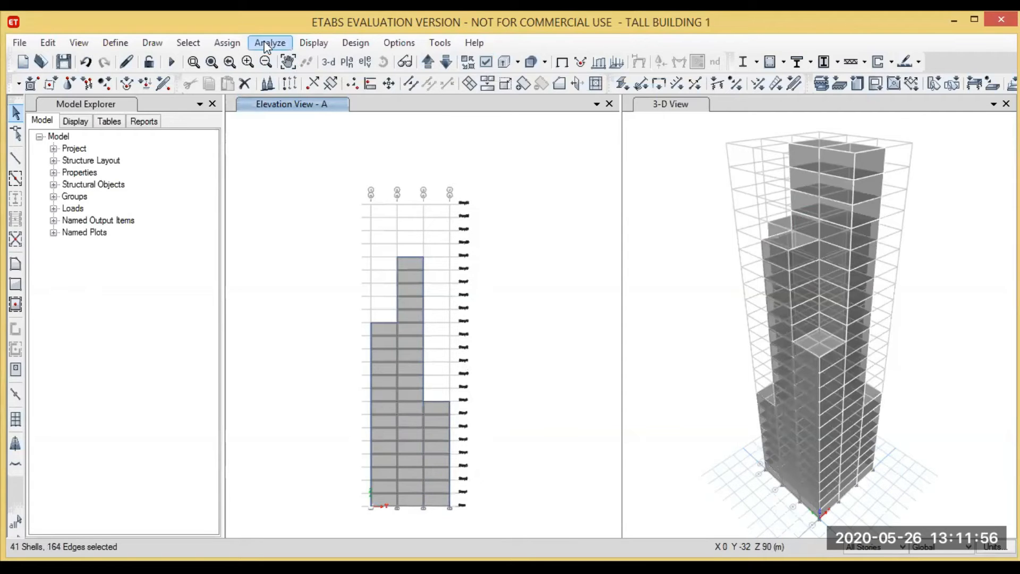
- Assign a windward wind pressure coefficient Cp of 0.8 in the WIND pattern to the selected grid A cladding, replacing existing loads
{"action": "left_click", "coordinate": [227, 43]}
{"action": "mouse_move", "coordinate": [302, 213]}
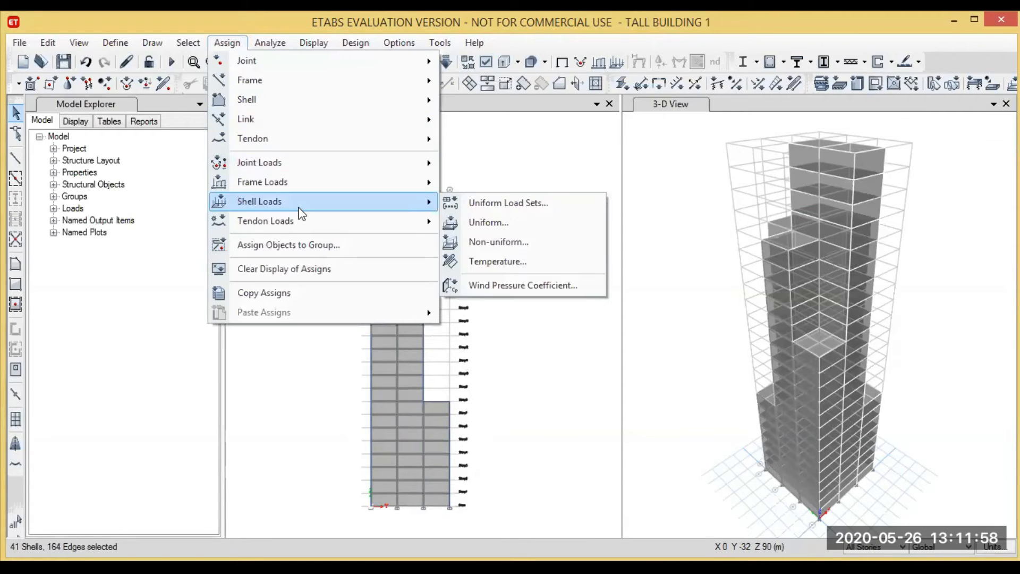
{"action": "left_click", "coordinate": [495, 285]}
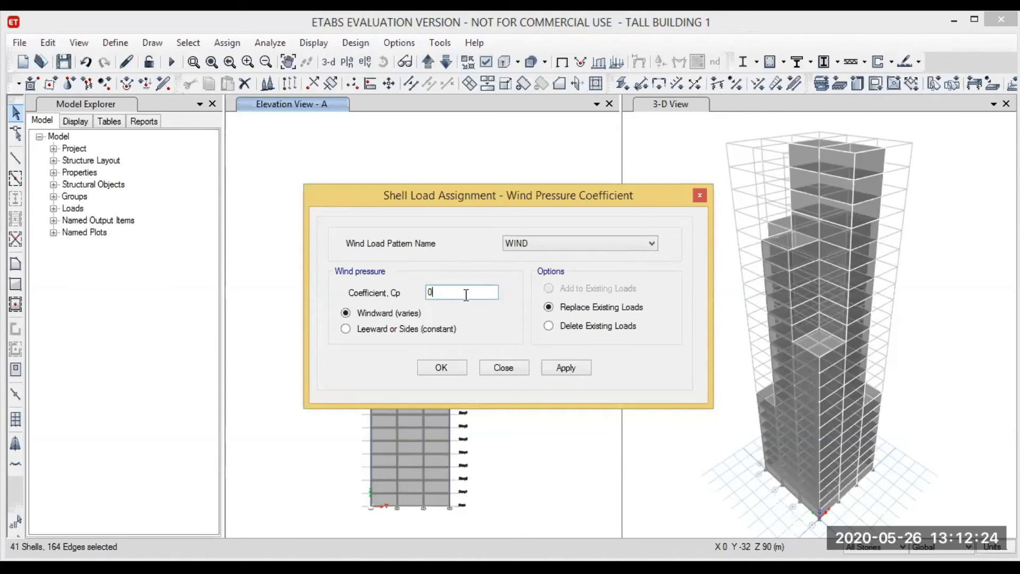
{"action": "type", "text": ".8"}
{"action": "left_click", "coordinate": [459, 370]}
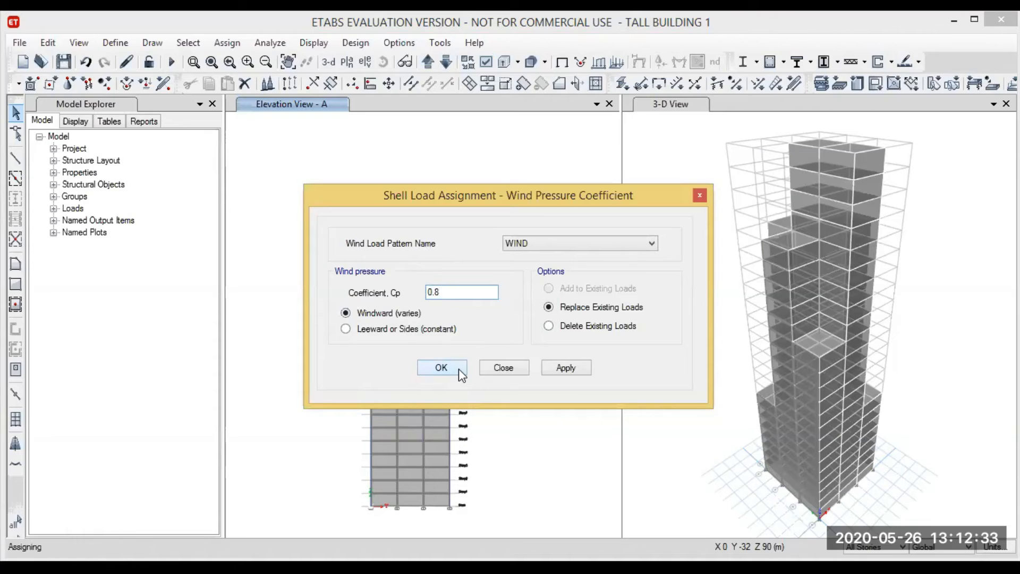
{"action": "left_click", "coordinate": [566, 370]}
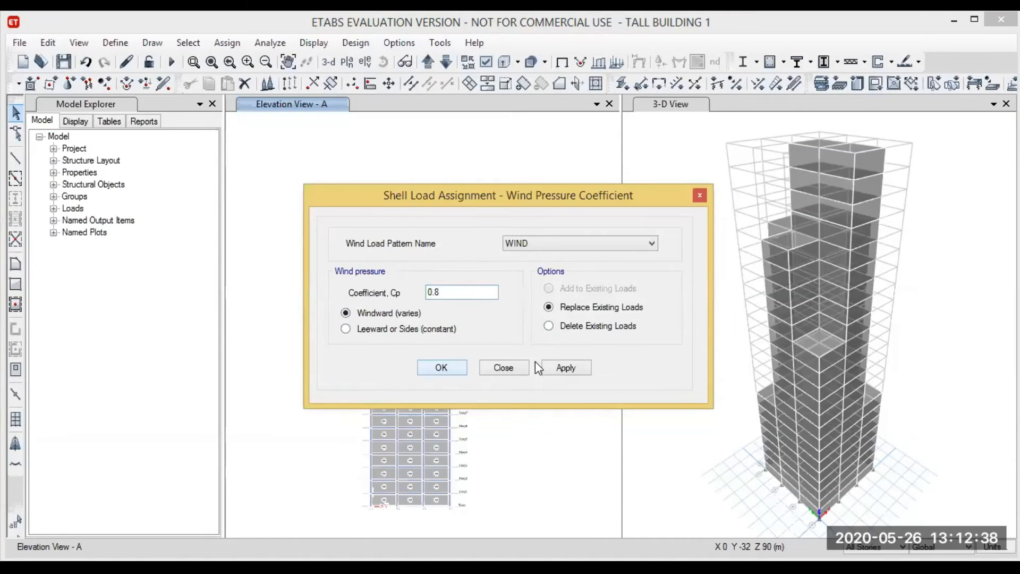
{"action": "left_click", "coordinate": [454, 372]}
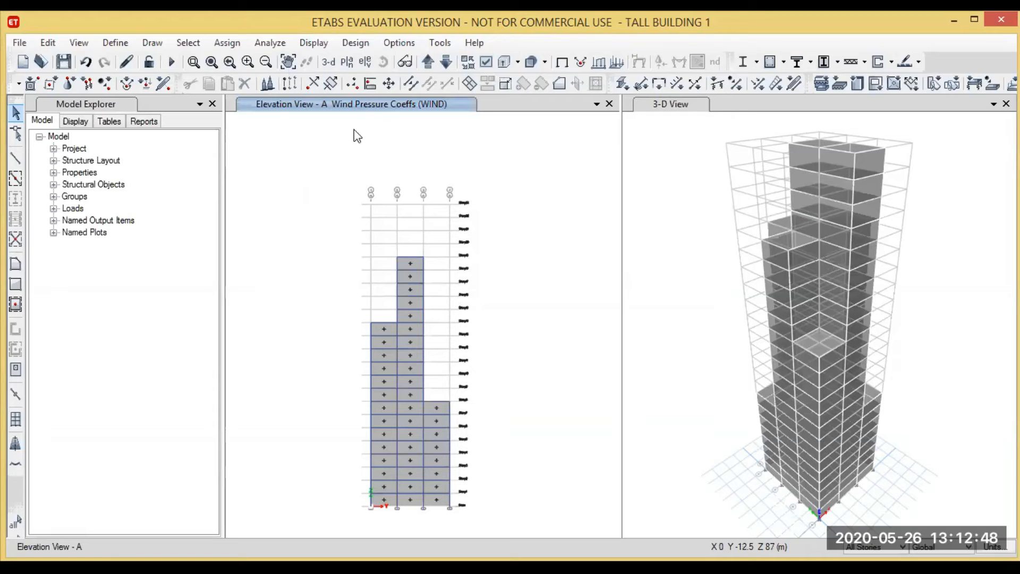
- Show the elevation at grid B and select only its cladding shells, in all three bays
{"action": "left_click", "coordinate": [371, 62]}
{"action": "left_click", "coordinate": [371, 214]}
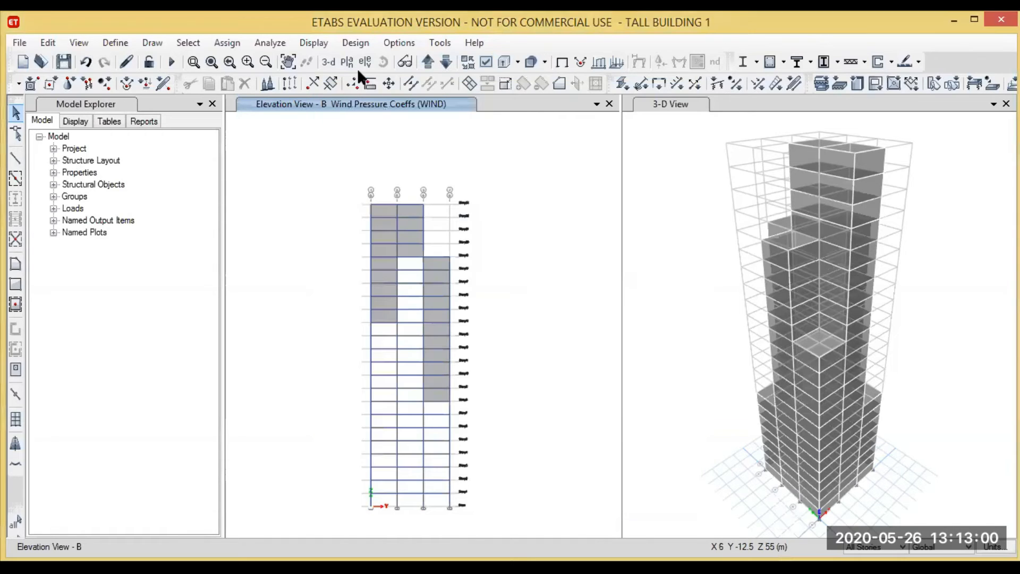
{"action": "left_click", "coordinate": [382, 225]}
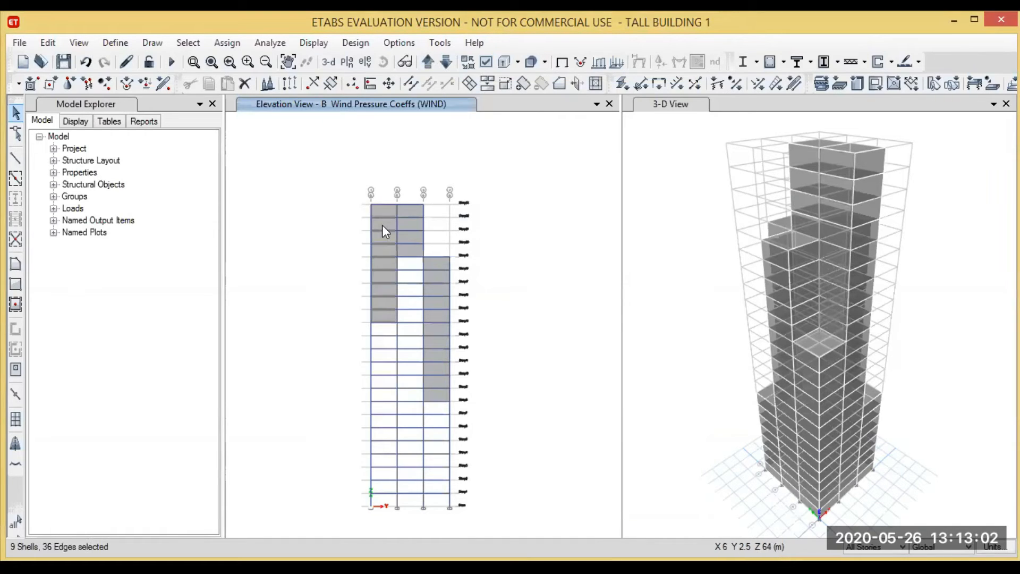
{"action": "left_click", "coordinate": [405, 225]}
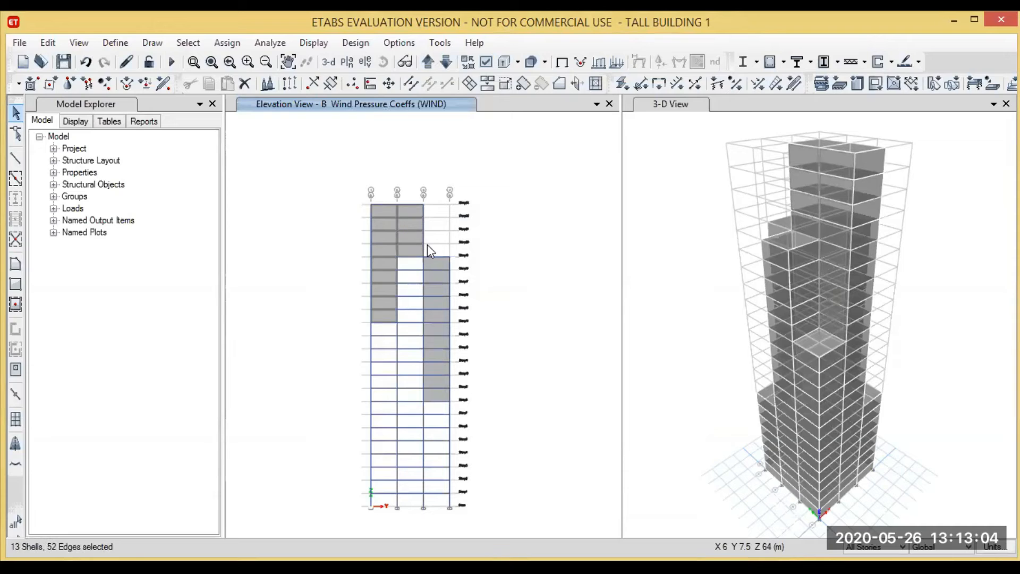
{"action": "left_click", "coordinate": [439, 257]}
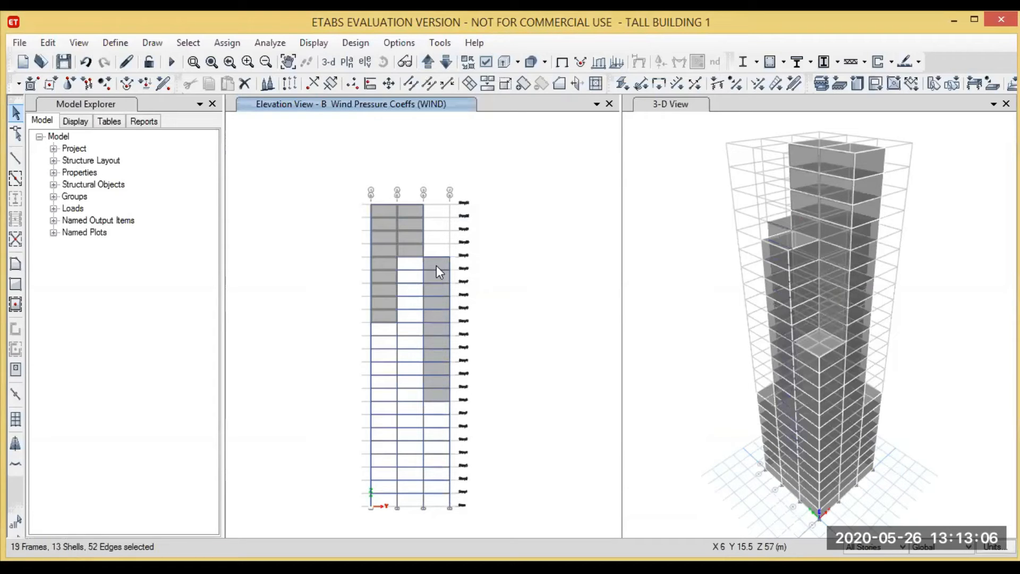
{"action": "left_click", "coordinate": [435, 267]}
{"action": "left_click", "coordinate": [439, 289]}
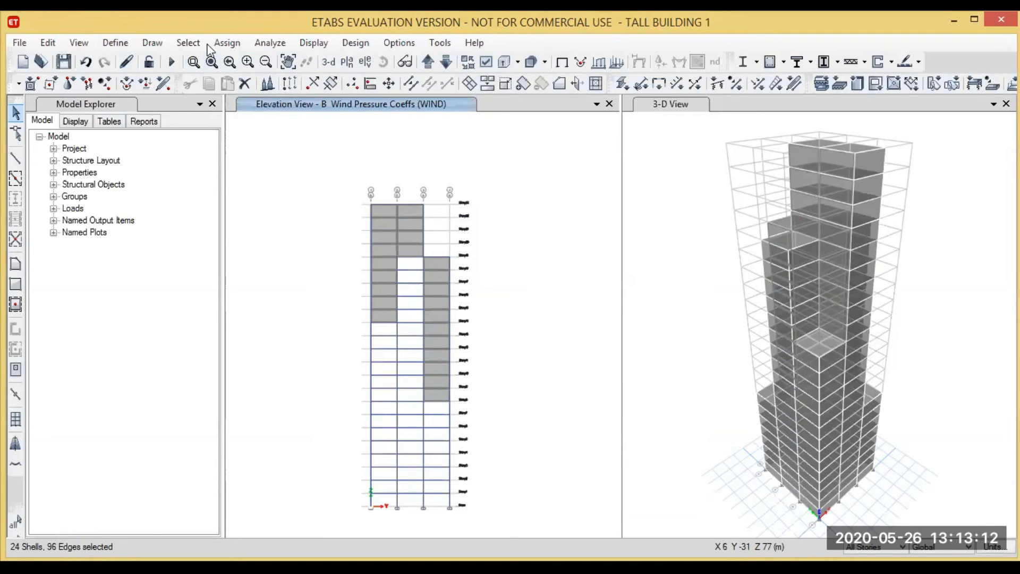
- Apply a windward wind pressure coefficient Cp of 0.8 in the WIND pattern to the selected grid B cladding, replacing existing loads
{"action": "left_click", "coordinate": [227, 43]}
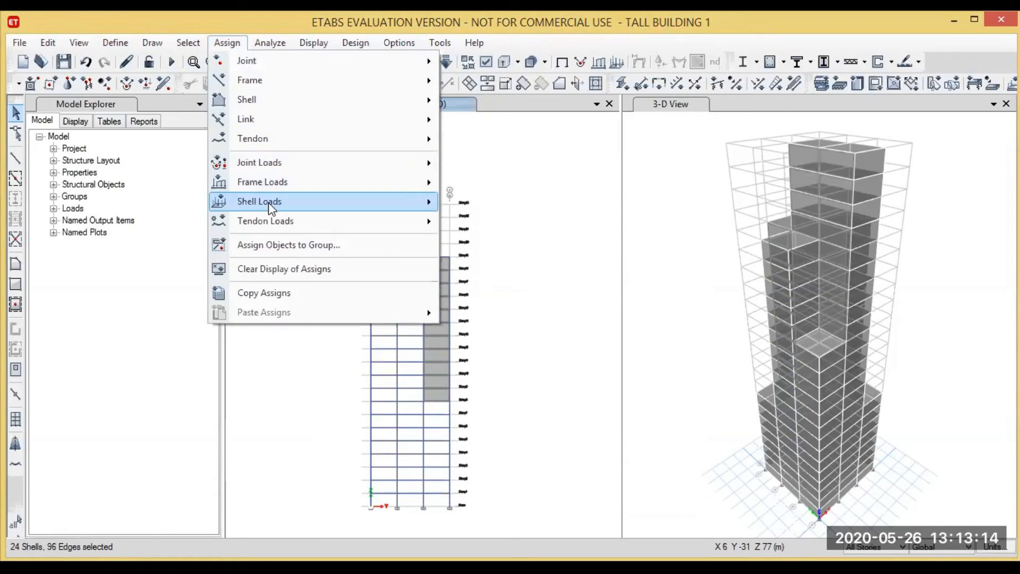
{"action": "mouse_move", "coordinate": [269, 202]}
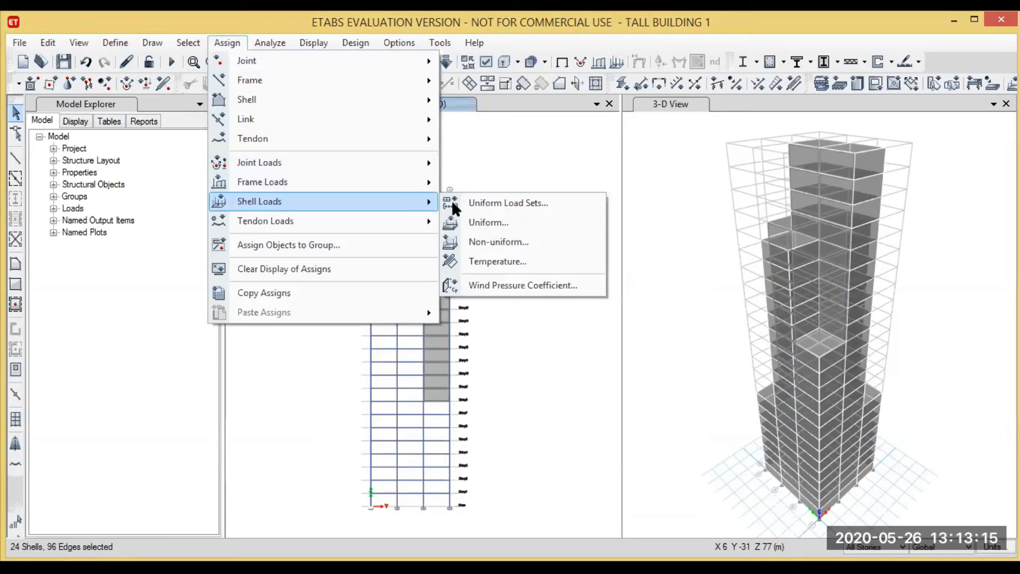
{"action": "left_click", "coordinate": [495, 289]}
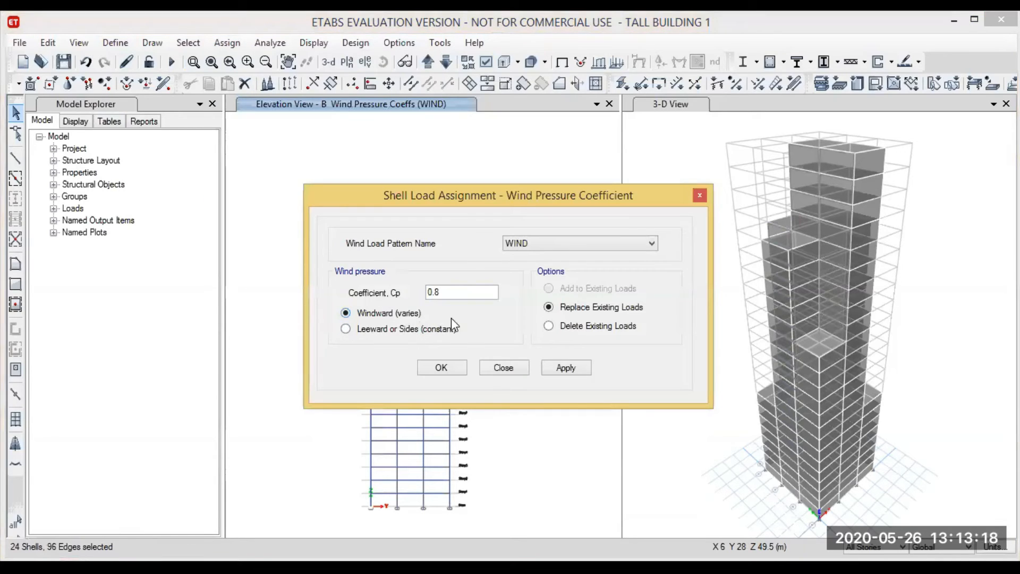
{"action": "left_click", "coordinate": [542, 367]}
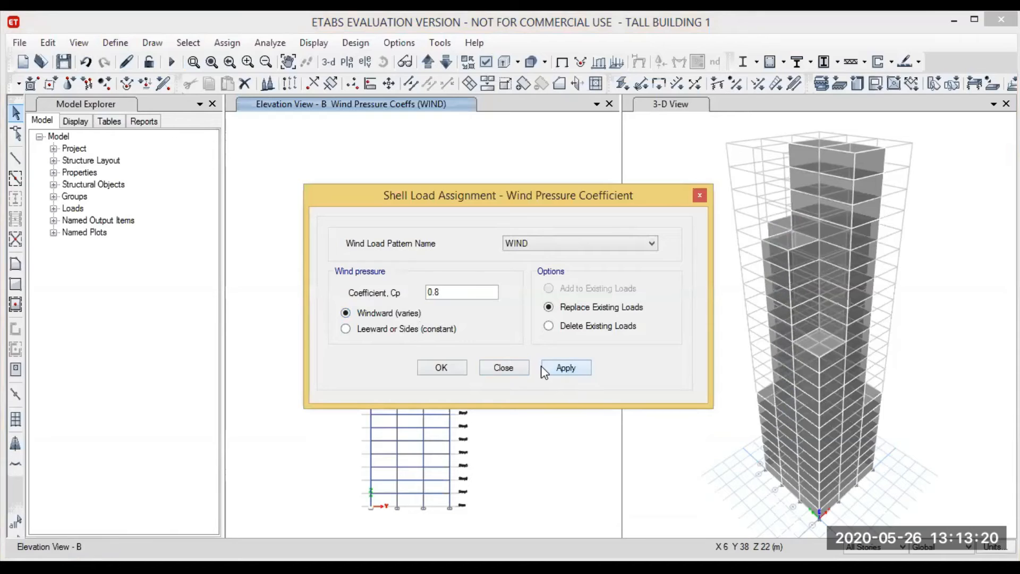
- Finish the windward coefficient assignment and reselect the grid B cladding shells in all three bays
{"action": "left_click", "coordinate": [441, 370]}
{"action": "left_click", "coordinate": [441, 369]}
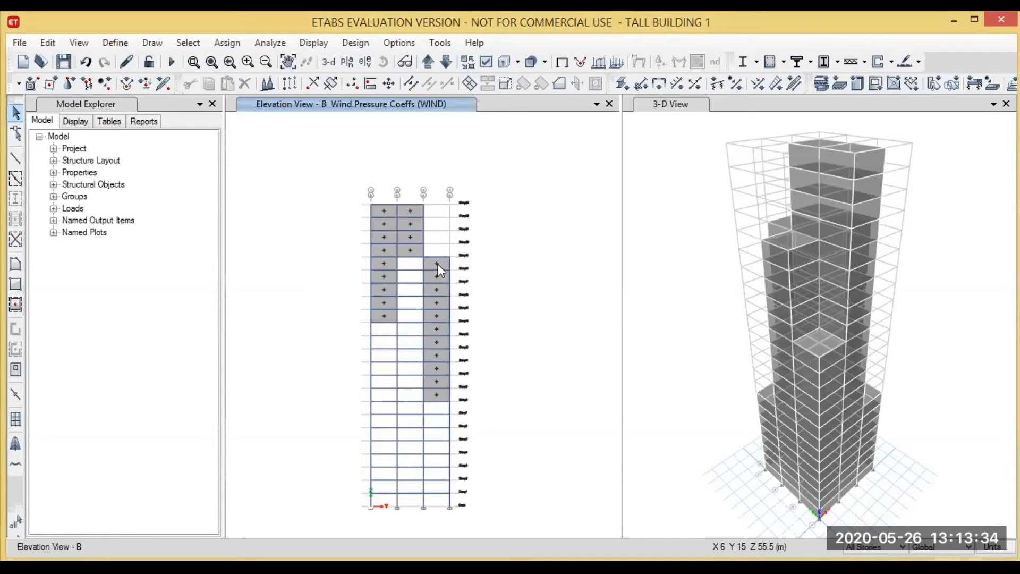
{"action": "left_click", "coordinate": [439, 264]}
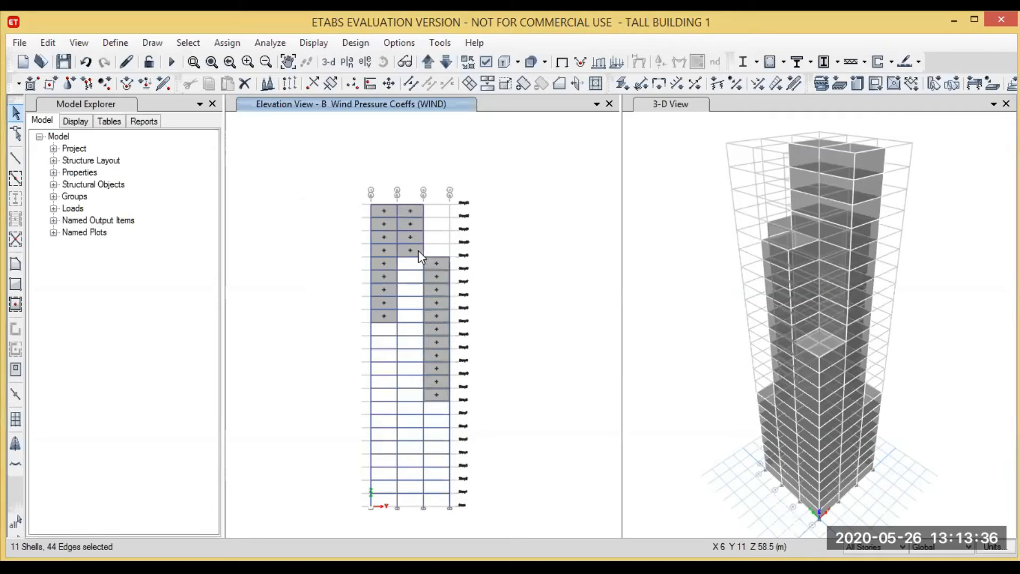
{"action": "left_click", "coordinate": [419, 251]}
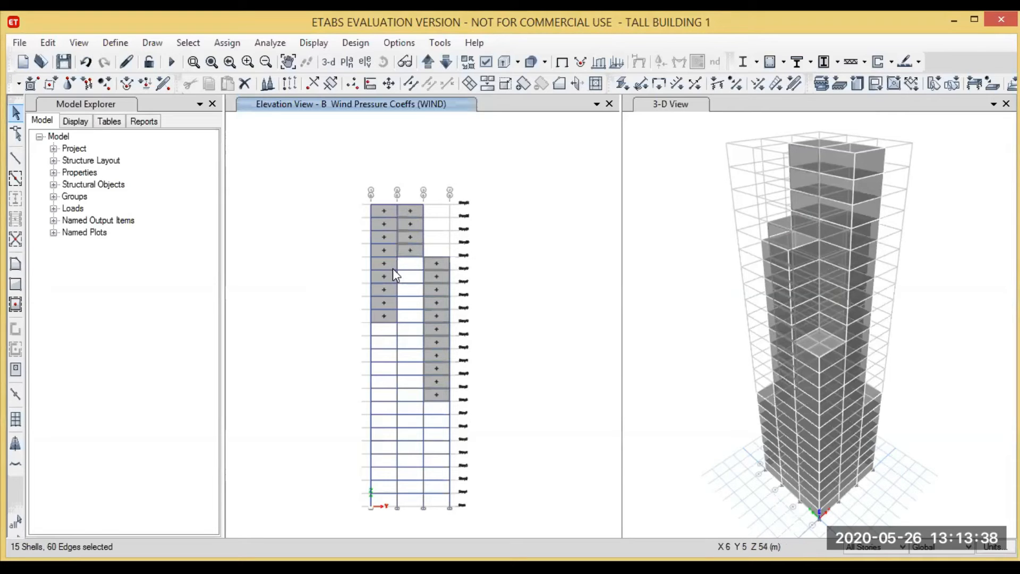
{"action": "left_click", "coordinate": [393, 259]}
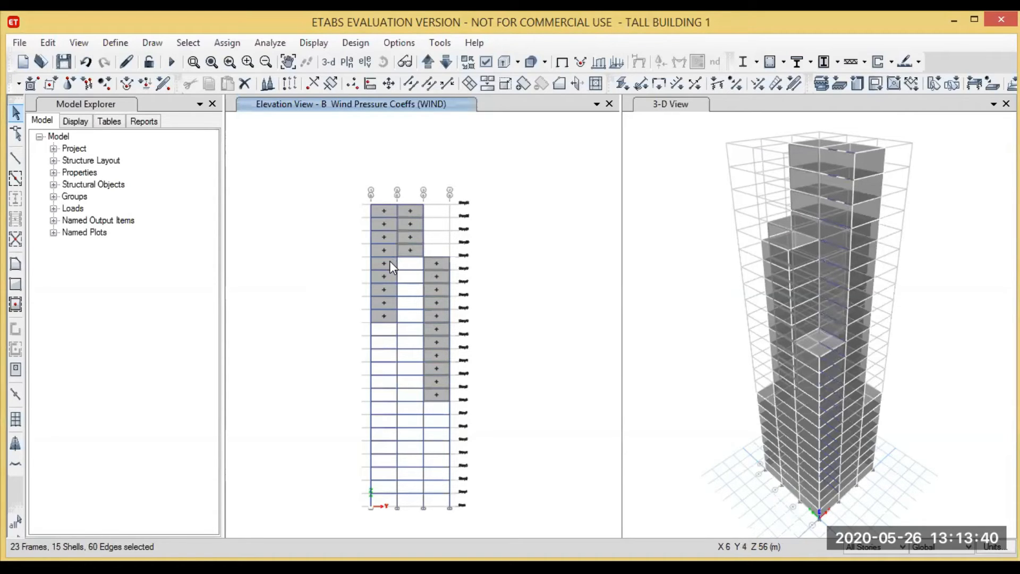
{"action": "left_click", "coordinate": [390, 260]}
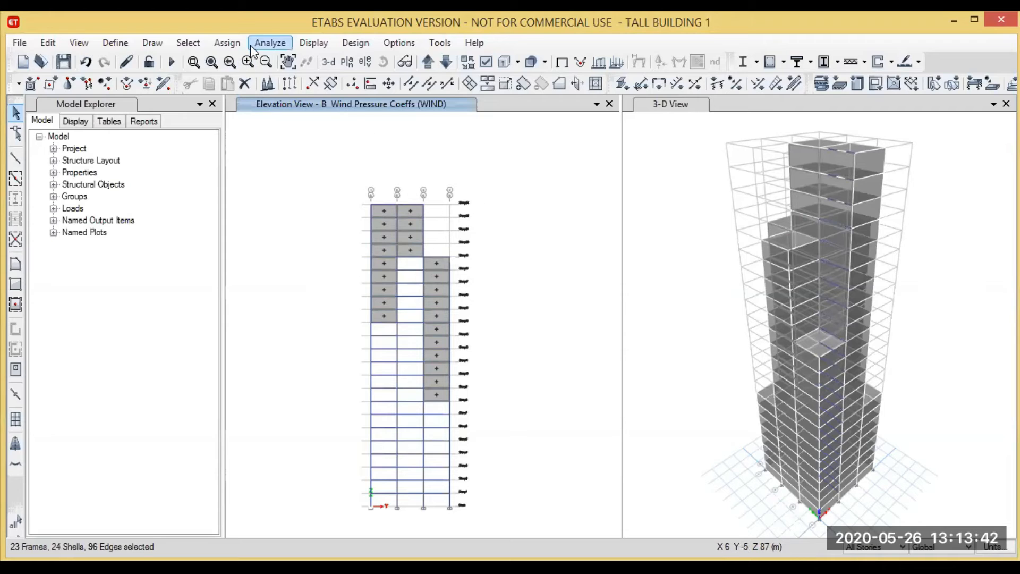
- Assign a Leeward or Sides (constant) wind pressure coefficient Cp of 0.8 in the WIND pattern to the selected grid B cladding, replacing existing loads
{"action": "left_click", "coordinate": [227, 43]}
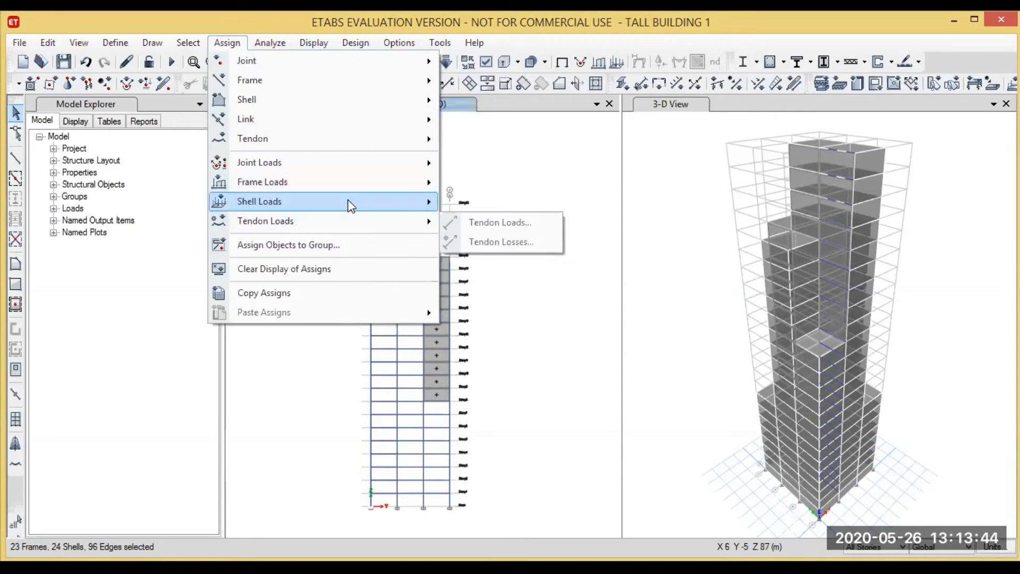
{"action": "mouse_move", "coordinate": [351, 206]}
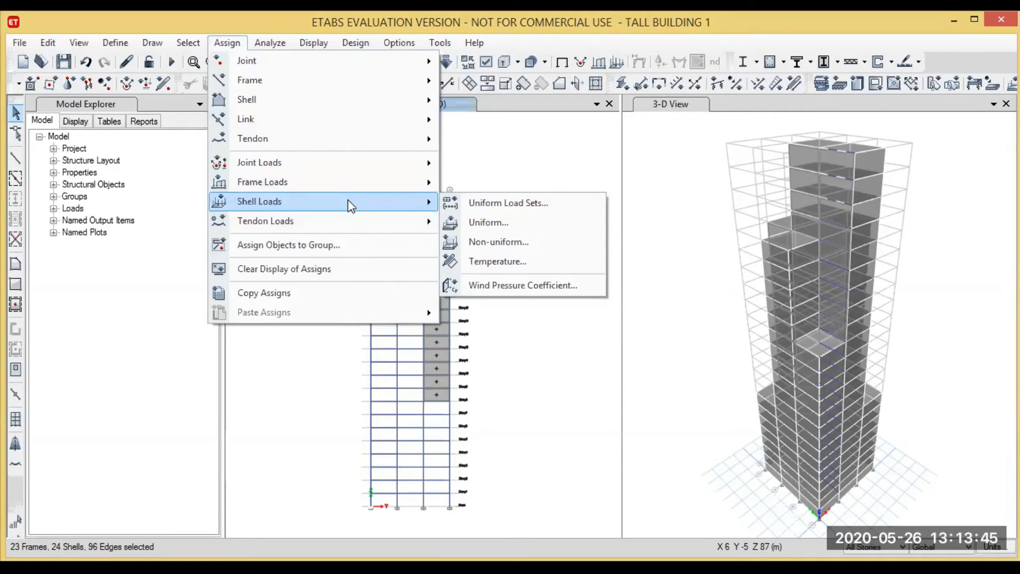
{"action": "left_click", "coordinate": [493, 286]}
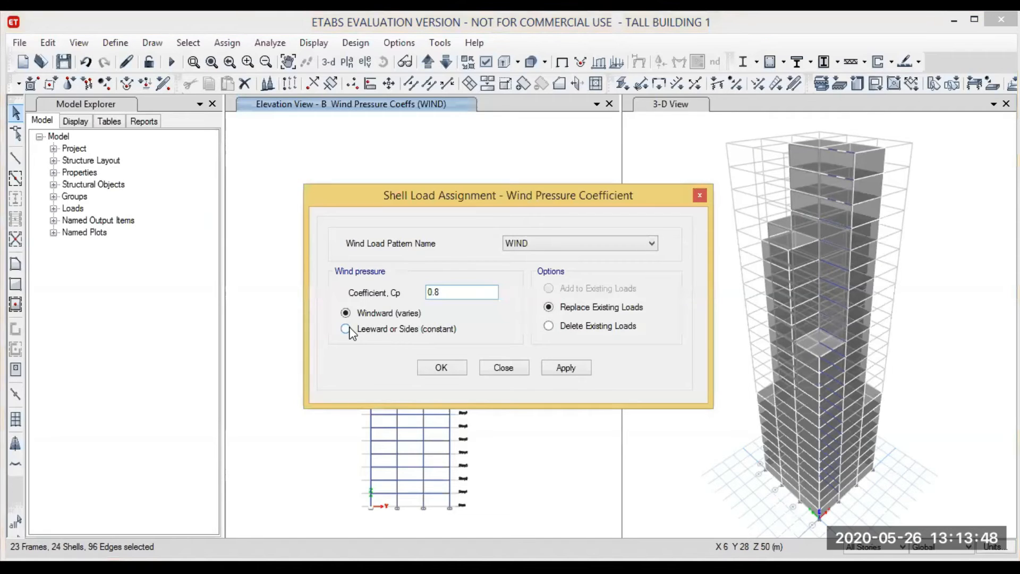
{"action": "left_click", "coordinate": [348, 330]}
{"action": "left_click", "coordinate": [565, 367]}
{"action": "left_click", "coordinate": [452, 368]}
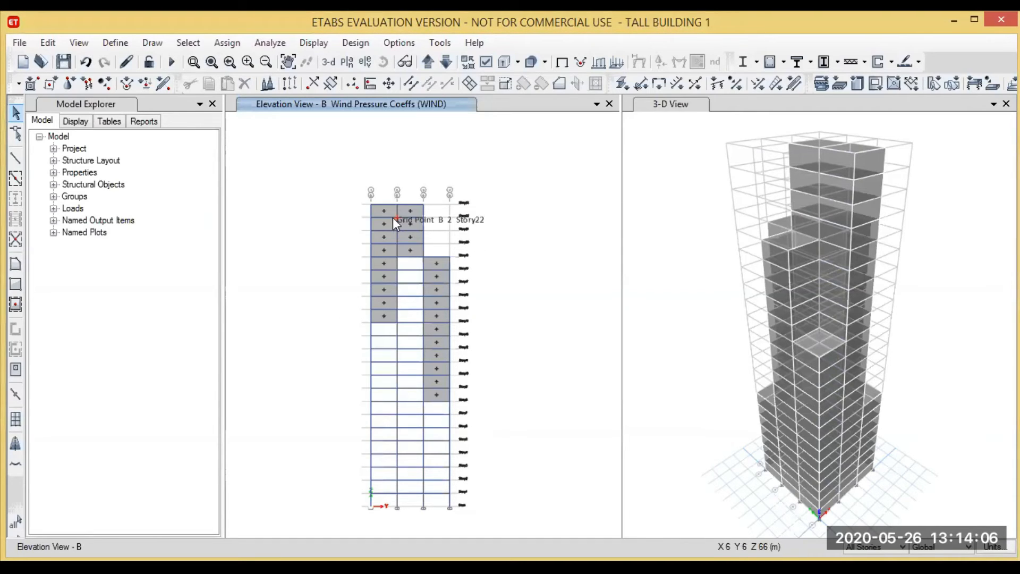
{"action": "left_click", "coordinate": [388, 219]}
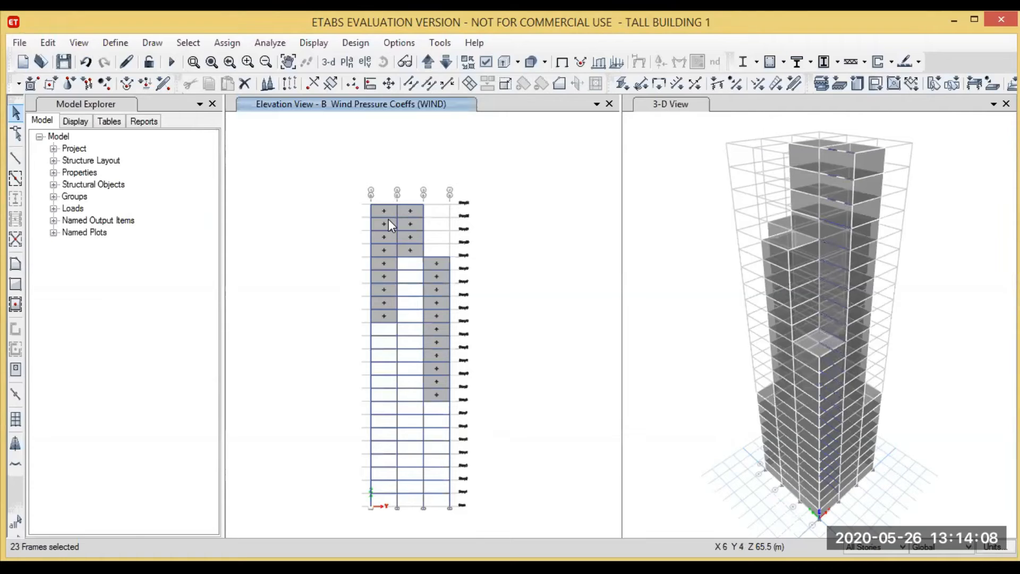
{"action": "left_click", "coordinate": [388, 219]}
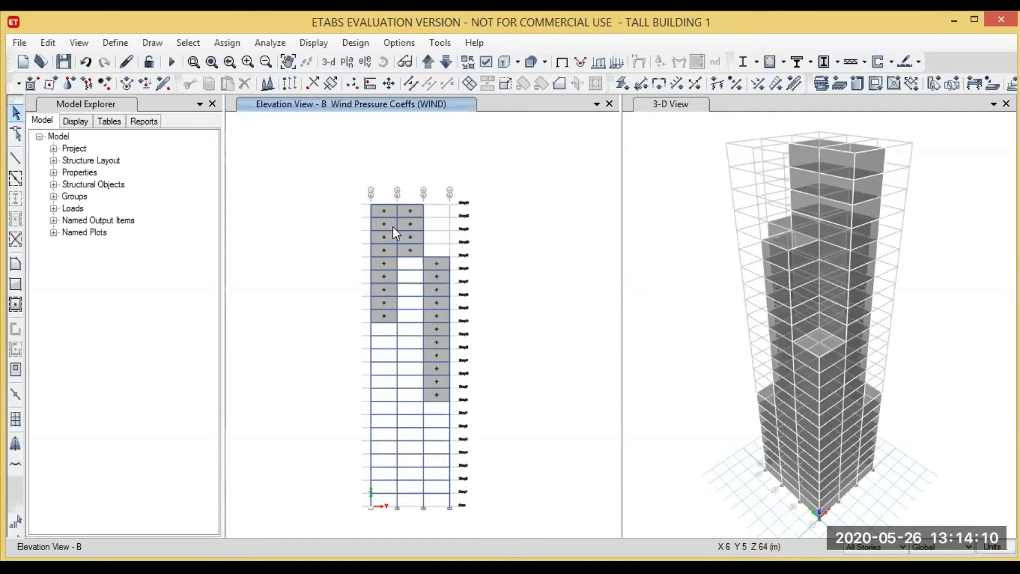
{"action": "left_click", "coordinate": [392, 226]}
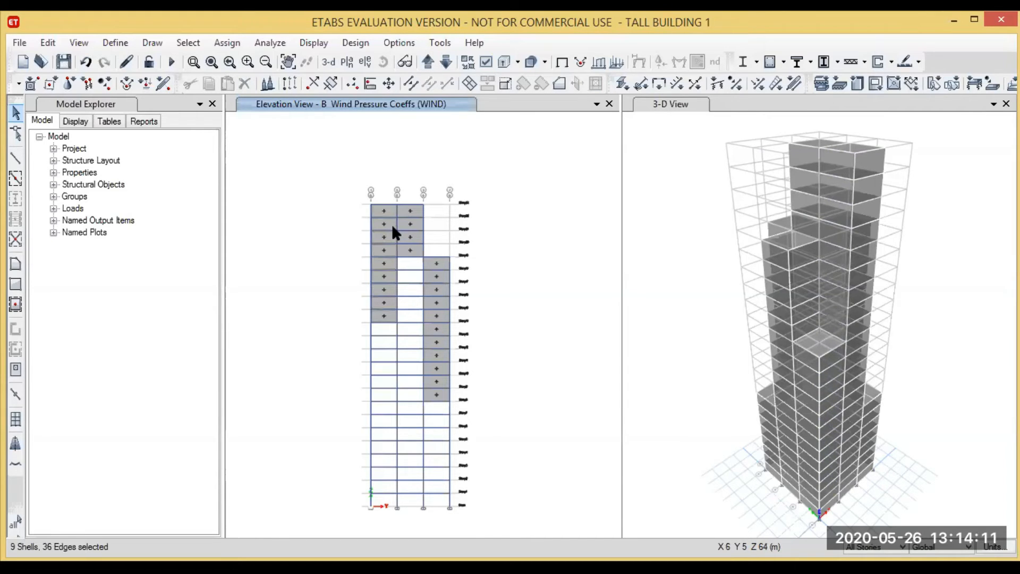
{"action": "left_click", "coordinate": [420, 226]}
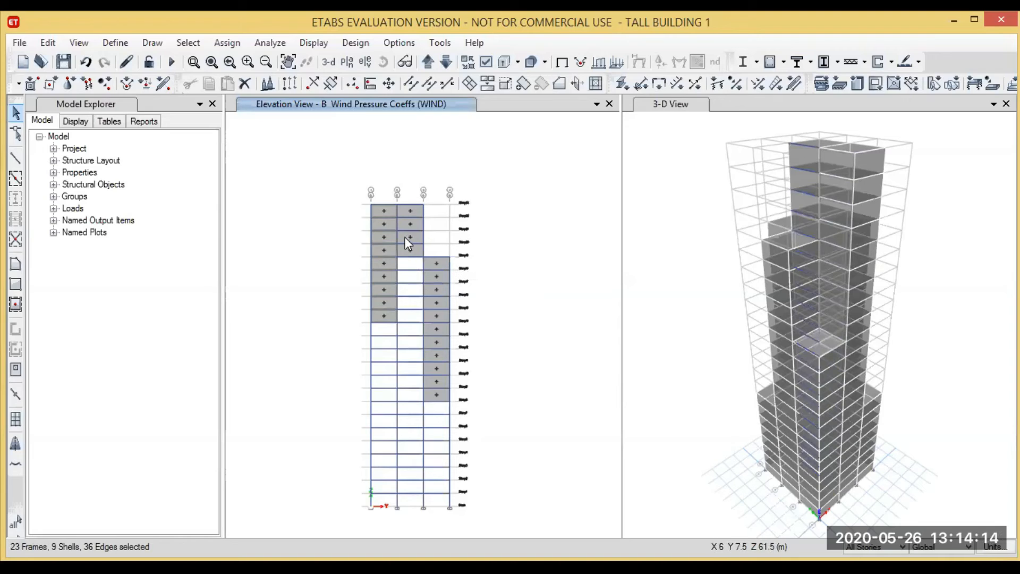
{"action": "left_click", "coordinate": [405, 237]}
{"action": "left_click", "coordinate": [442, 260]}
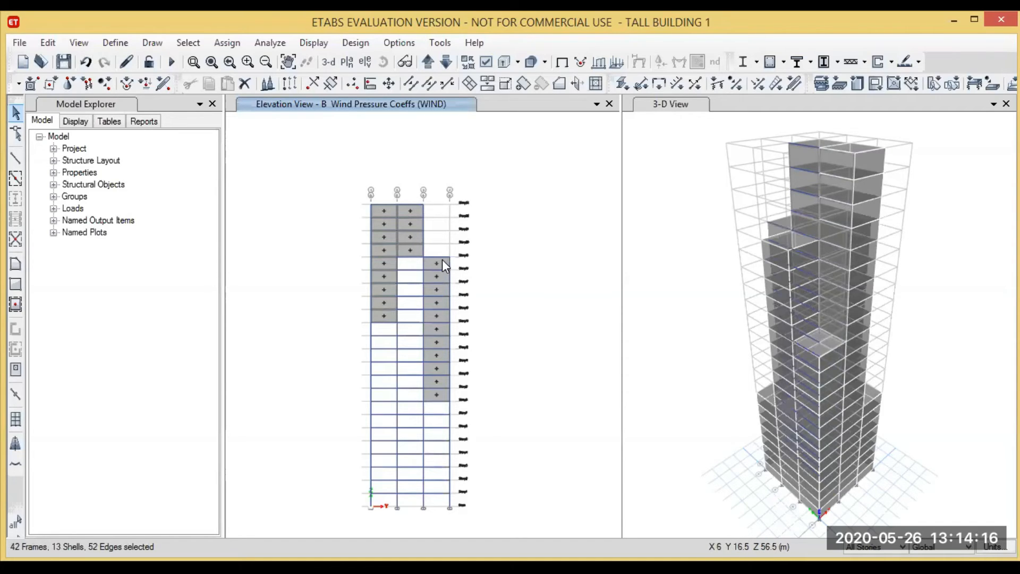
{"action": "left_click", "coordinate": [429, 266]}
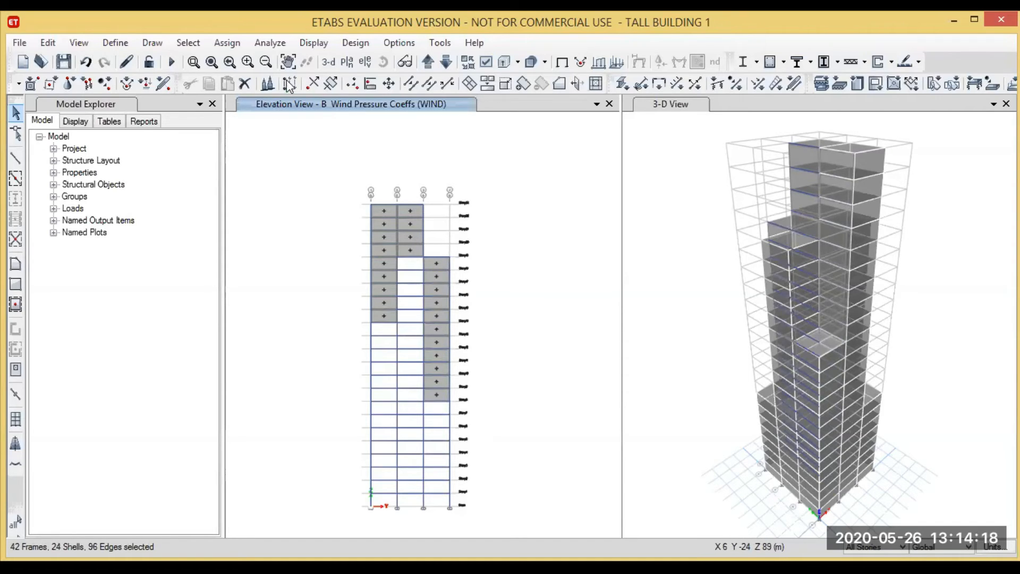
{"action": "left_click", "coordinate": [228, 42]}
{"action": "mouse_move", "coordinate": [285, 130]}
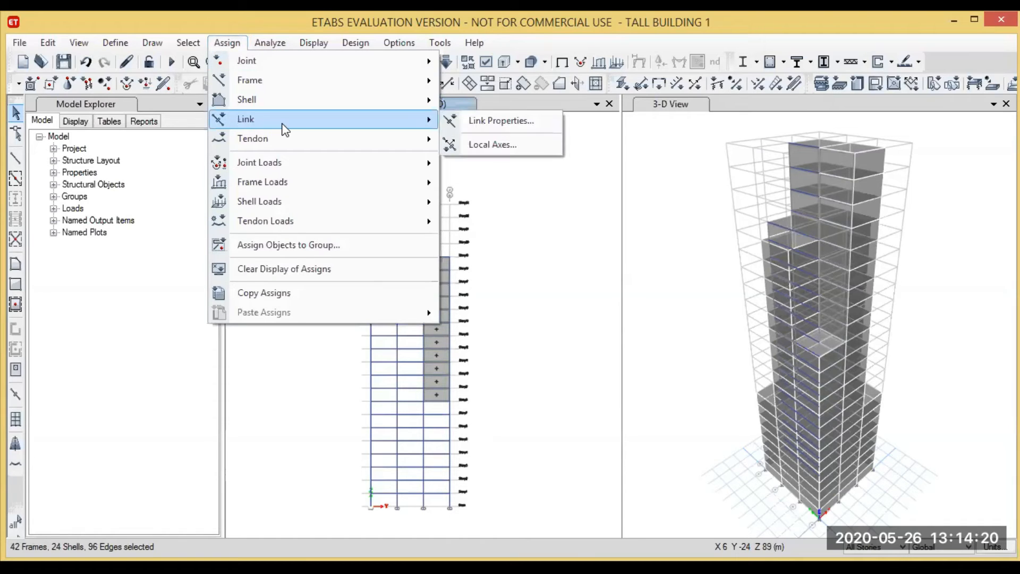
{"action": "mouse_move", "coordinate": [321, 206]}
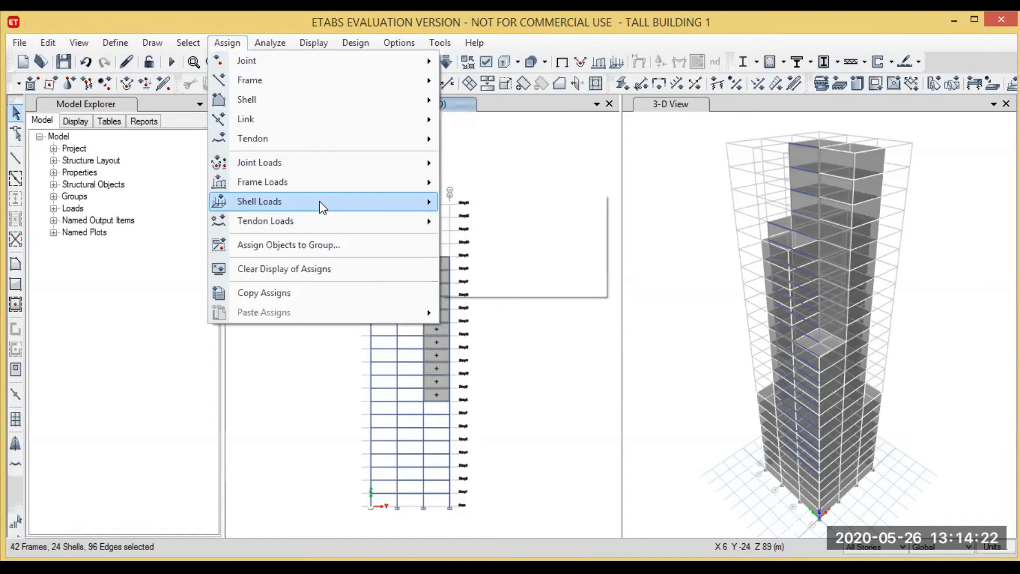
{"action": "left_click", "coordinate": [505, 224]}
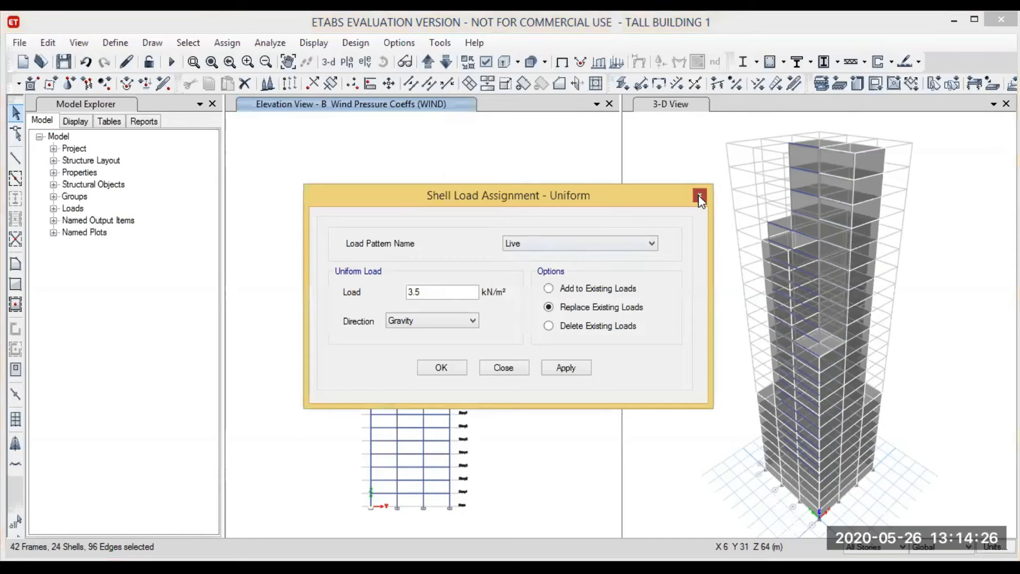
{"action": "left_click", "coordinate": [699, 196]}
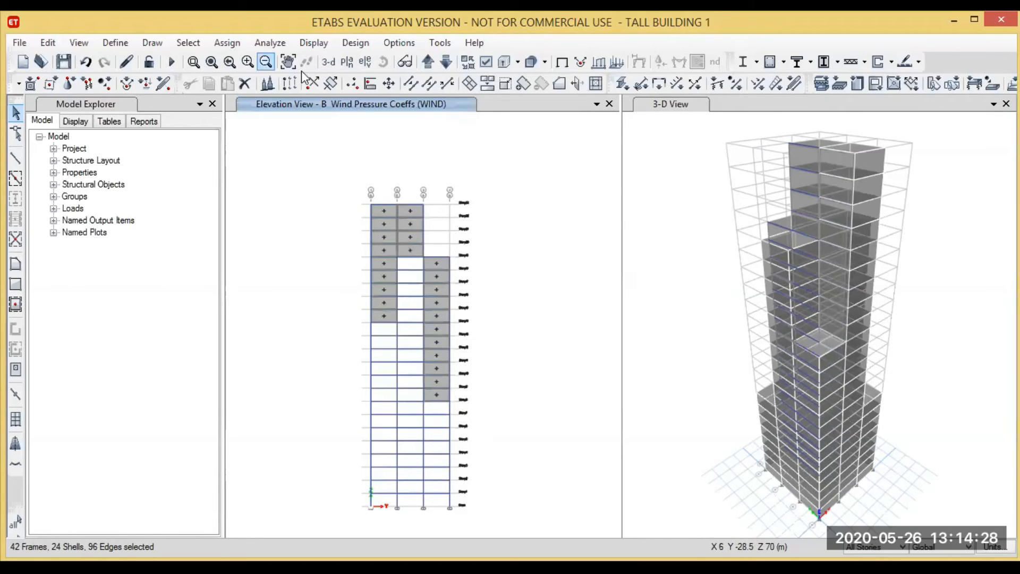
- Show the elevation at grid D and select the cladding shells in all three bays
{"action": "left_click", "coordinate": [364, 62]}
{"action": "left_click", "coordinate": [370, 232]}
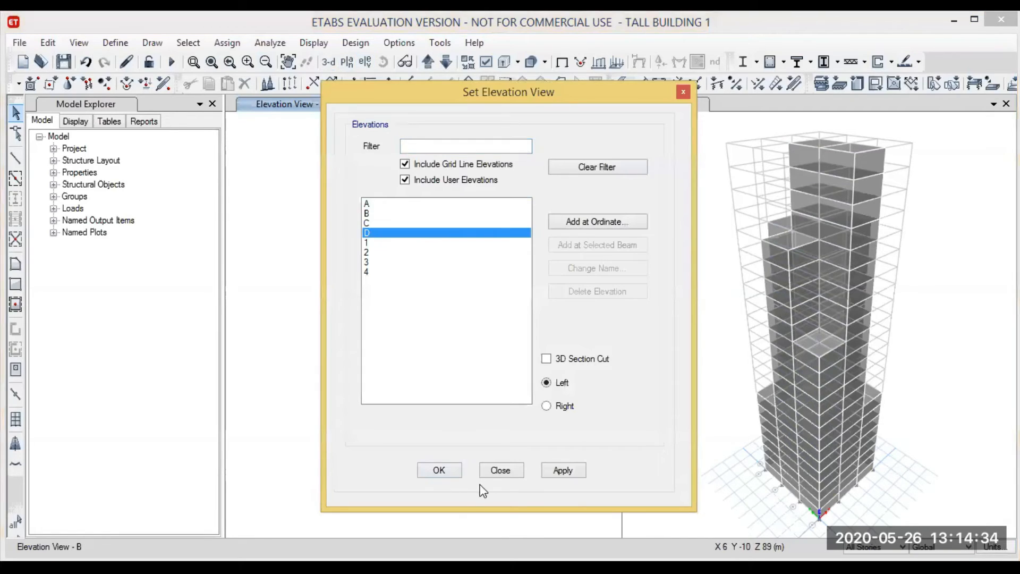
{"action": "left_click", "coordinate": [565, 470]}
{"action": "left_click", "coordinate": [441, 470]}
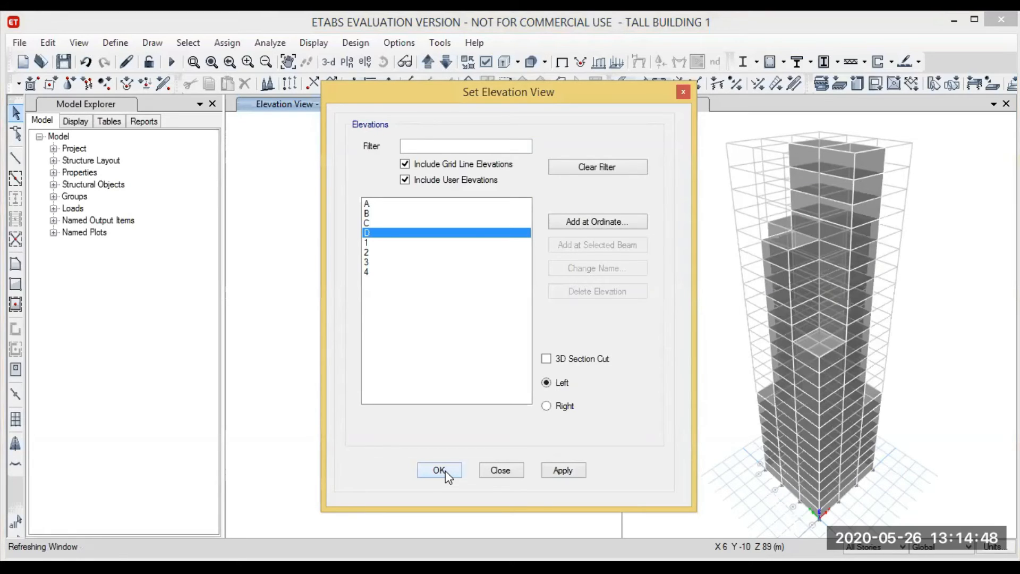
{"action": "left_click", "coordinate": [439, 470]}
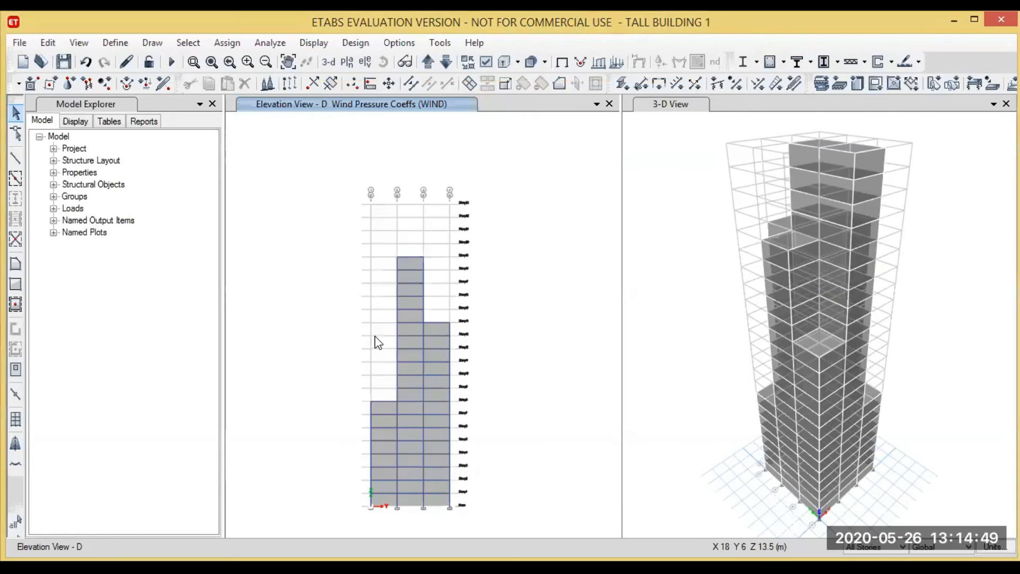
{"action": "left_click", "coordinate": [380, 435]}
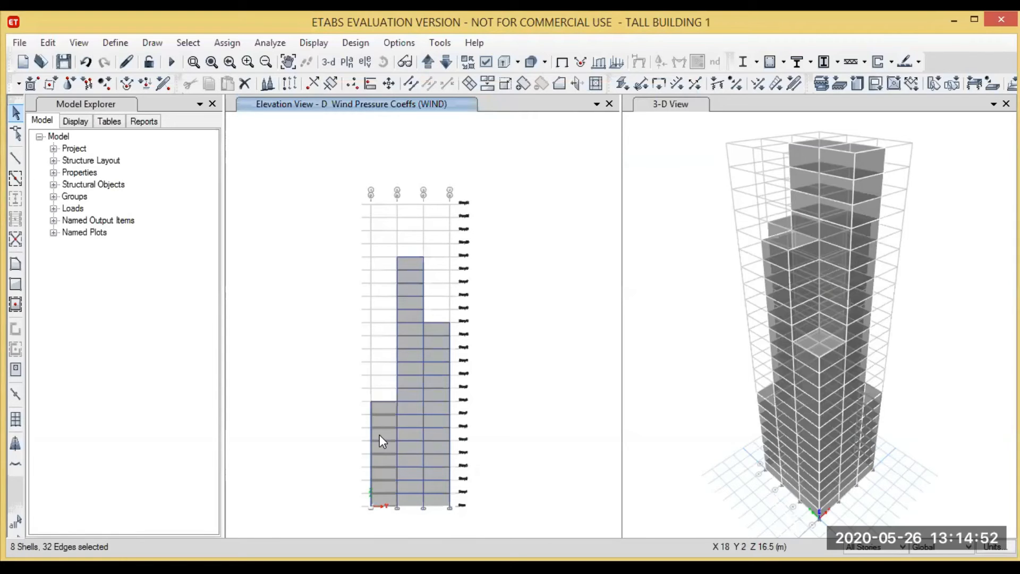
{"action": "left_click", "coordinate": [406, 434]}
{"action": "left_click", "coordinate": [434, 437]}
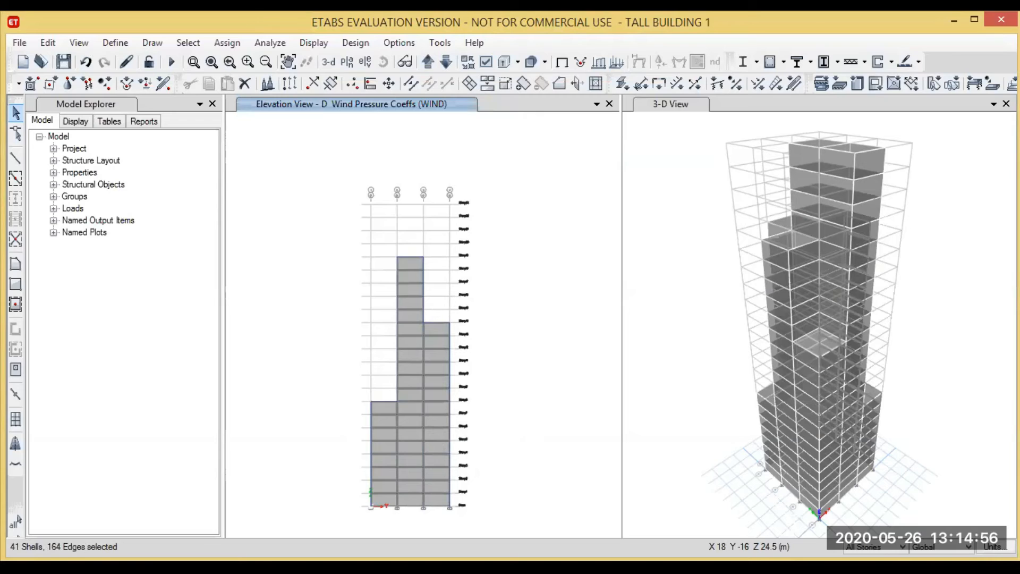
- Assign a Leeward or Sides (constant) wind pressure coefficient Cp of -0.25 in the WIND pattern to the selected grid D cladding, replacing existing loads
{"action": "left_click", "coordinate": [227, 43]}
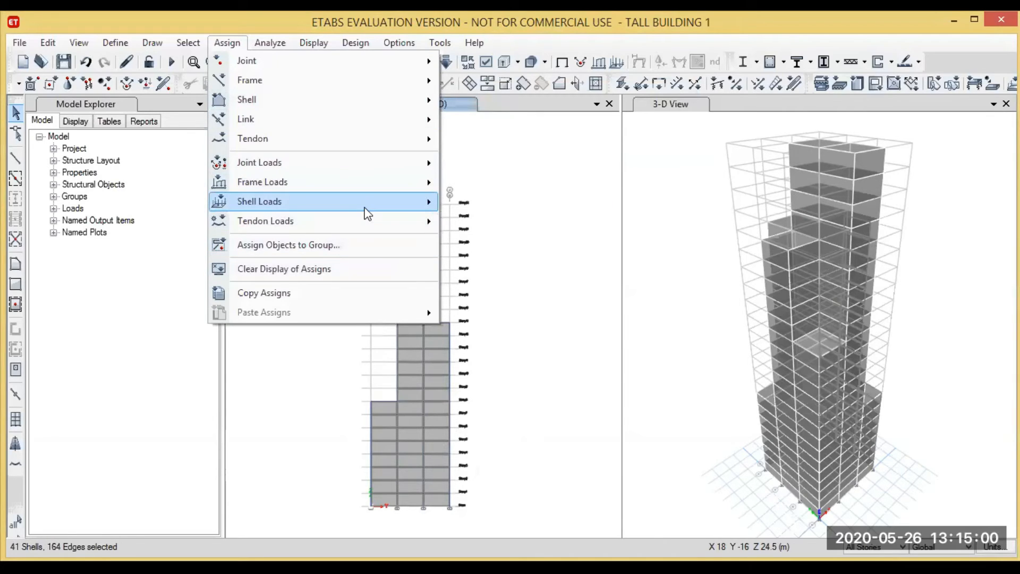
{"action": "mouse_move", "coordinate": [372, 201]}
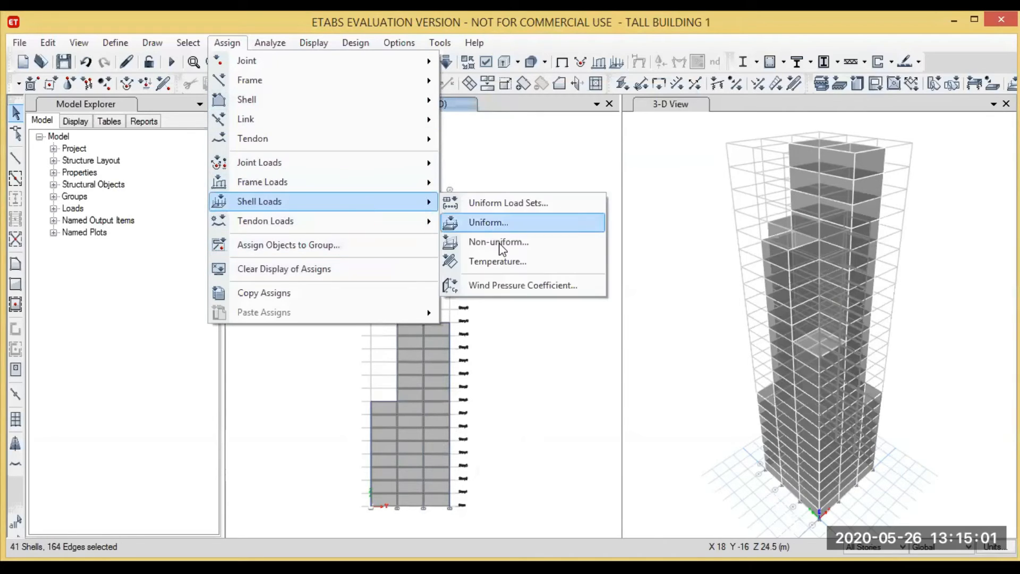
{"action": "left_click", "coordinate": [493, 285]}
{"action": "left_click", "coordinate": [455, 290]}
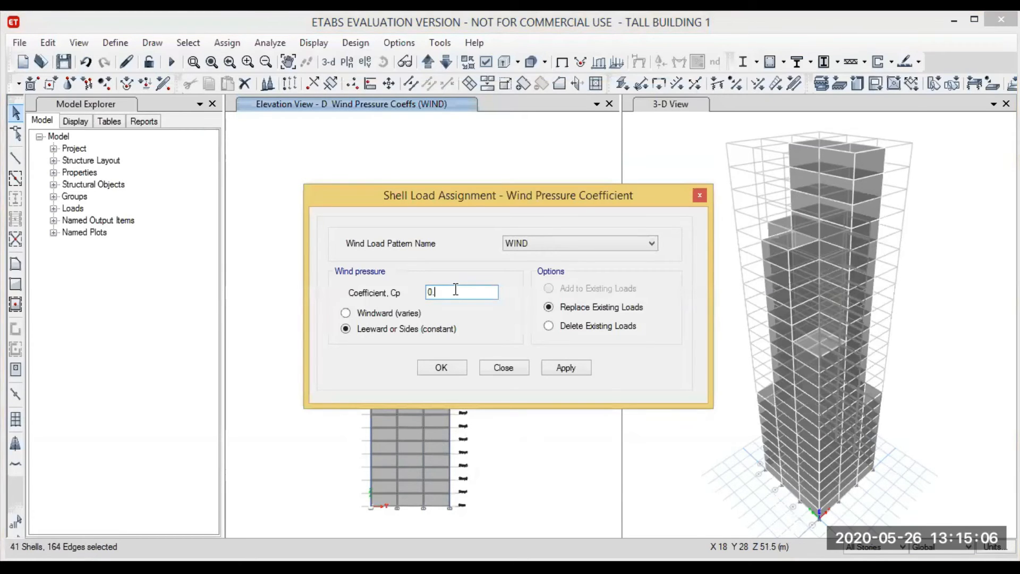
{"action": "key", "text": "BackSpace"}
{"action": "key", "text": "BackSpace"}
{"action": "type", "text": "-"}
{"action": "left_click", "coordinate": [567, 366]}
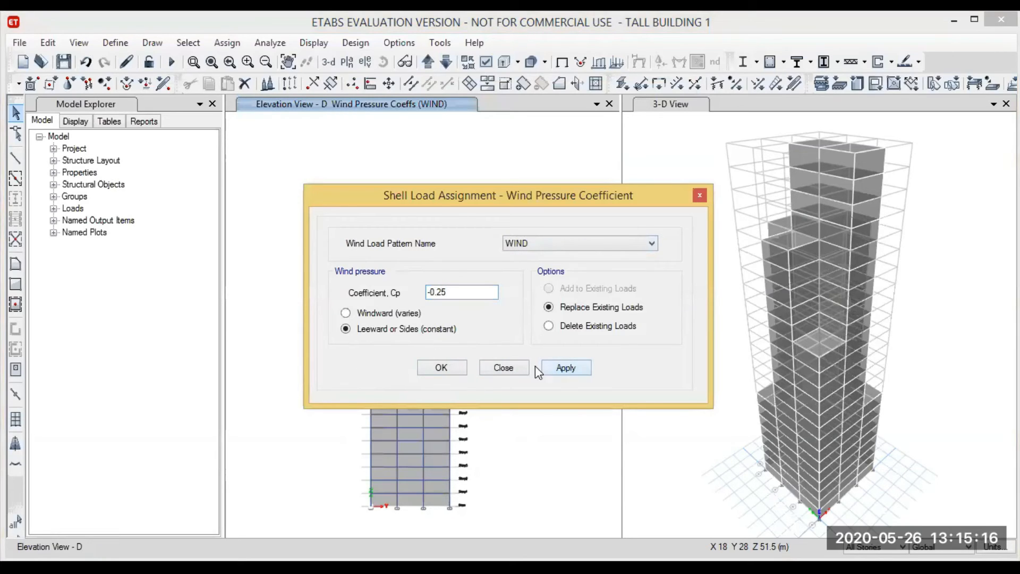
{"action": "left_click", "coordinate": [443, 368]}
{"action": "left_click", "coordinate": [566, 368]}
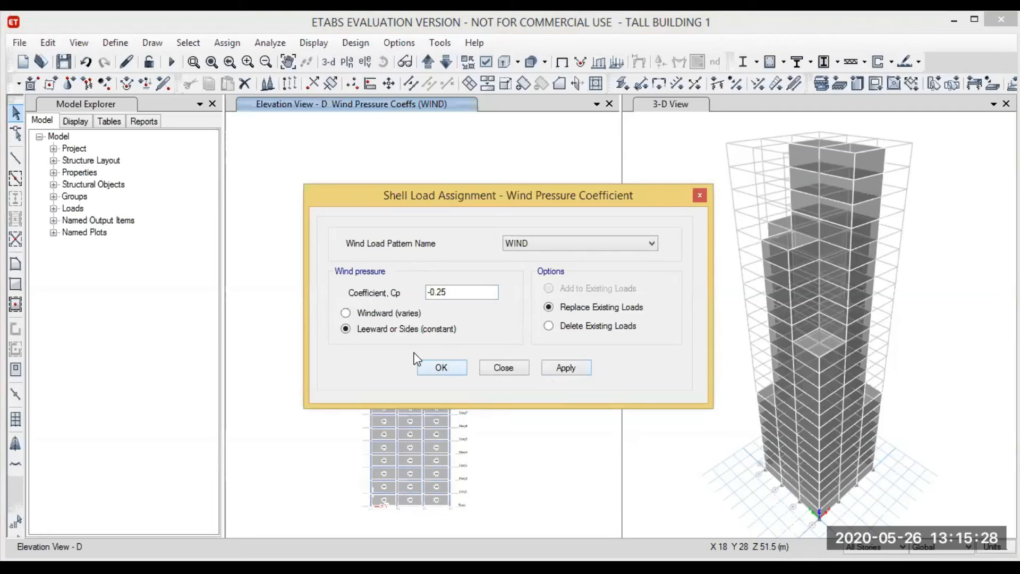
{"action": "left_click", "coordinate": [433, 367]}
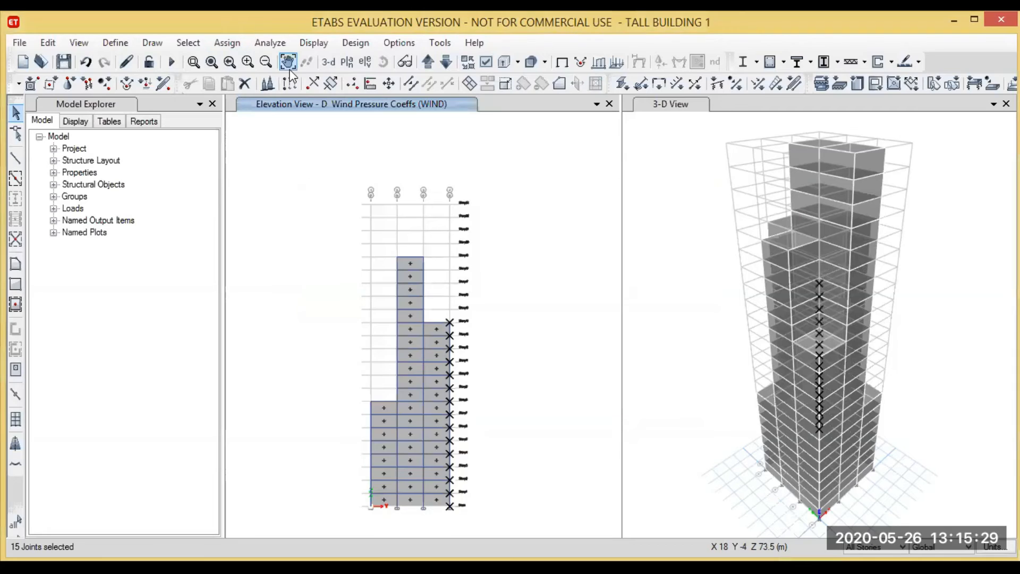
- Show the elevation at grid C and select its cladding shells in all three bays
{"action": "left_click", "coordinate": [365, 62]}
{"action": "left_click", "coordinate": [403, 223]}
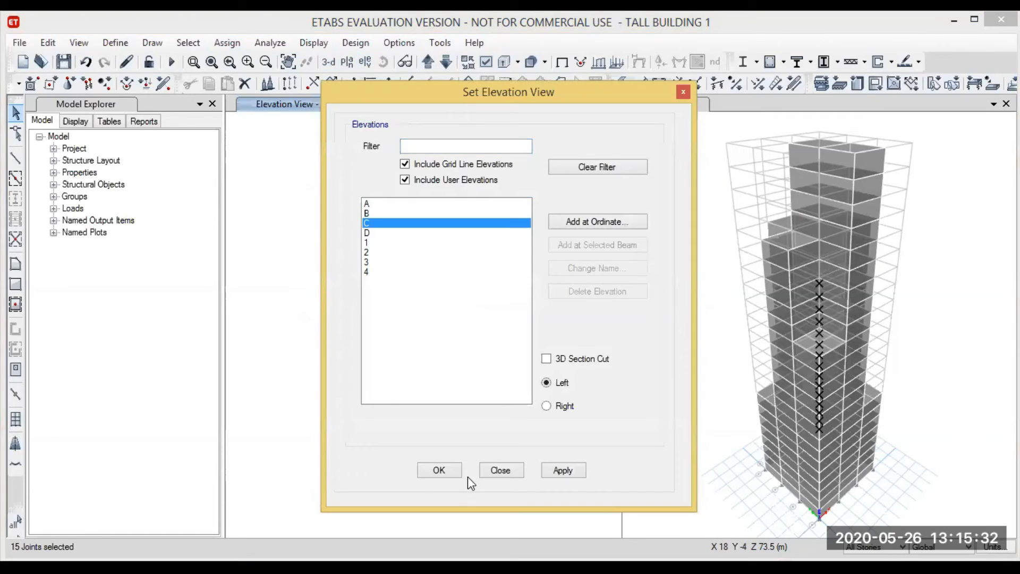
{"action": "left_click", "coordinate": [584, 474]}
{"action": "left_click", "coordinate": [434, 474]}
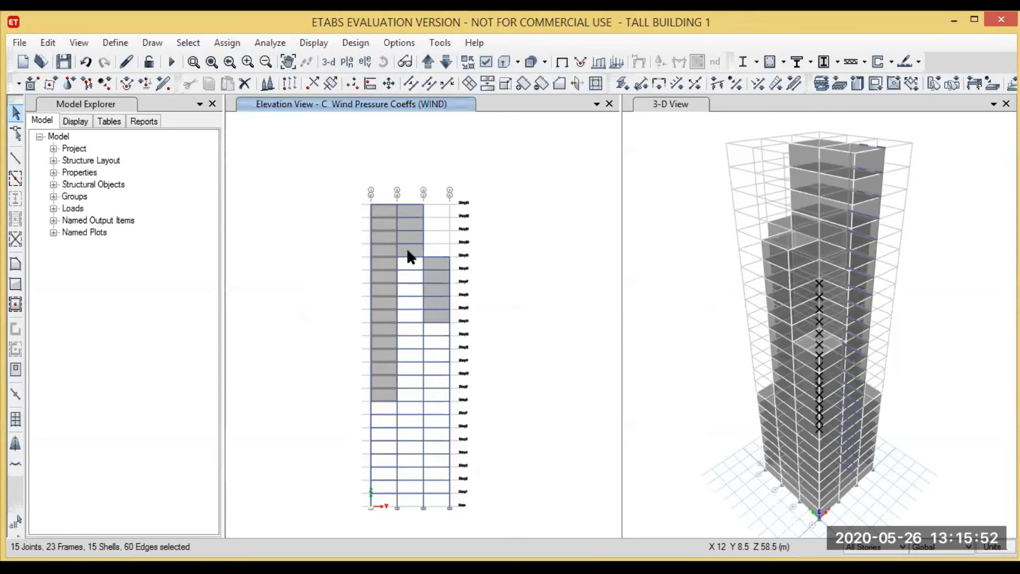
{"action": "left_click", "coordinate": [432, 260]}
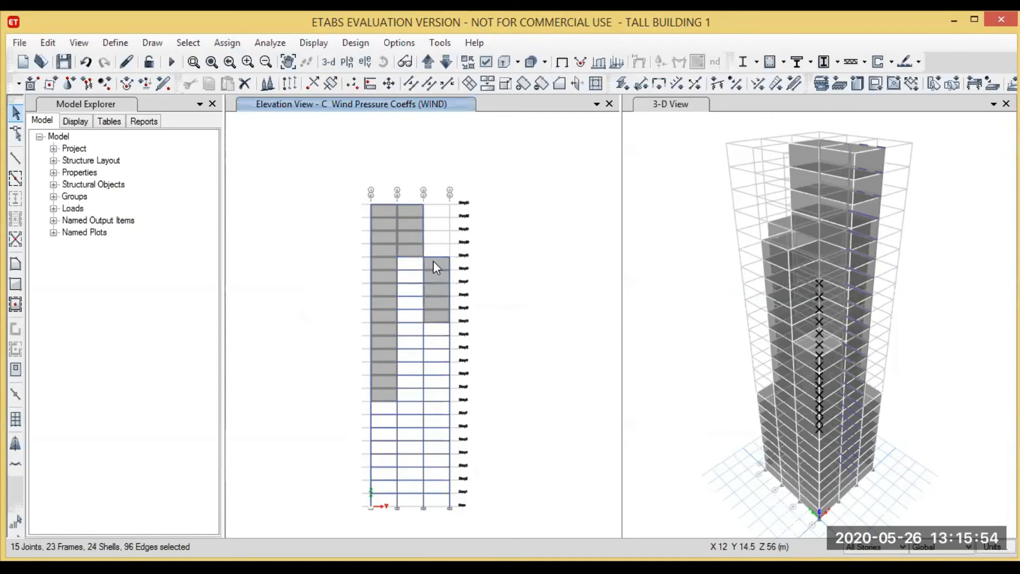
- Assign a Leeward or Sides (constant) wind pressure coefficient Cp of -0.25 in the WIND pattern to the selected grid C cladding, replacing existing loads
{"action": "left_click", "coordinate": [228, 43]}
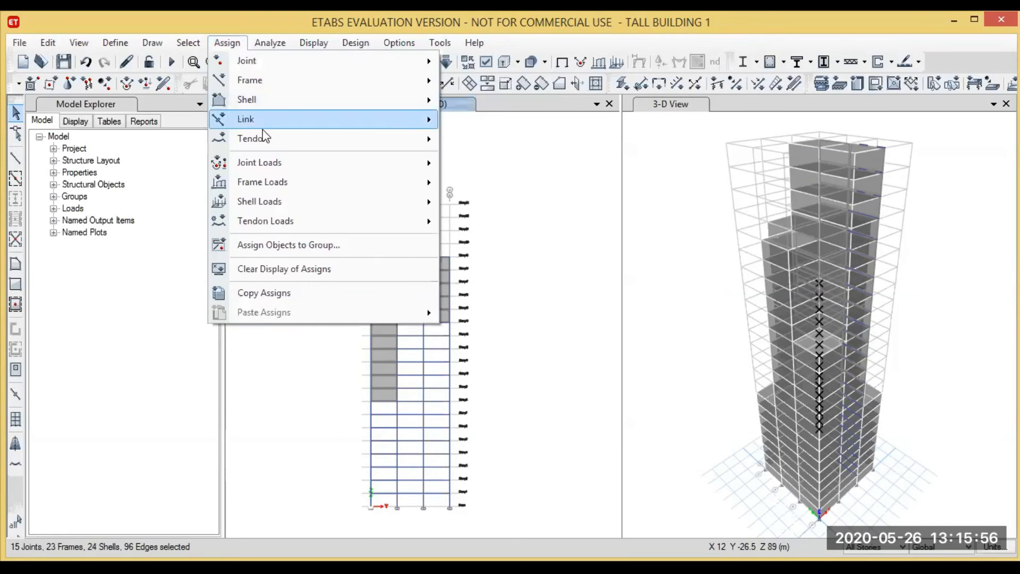
{"action": "mouse_move", "coordinate": [267, 206]}
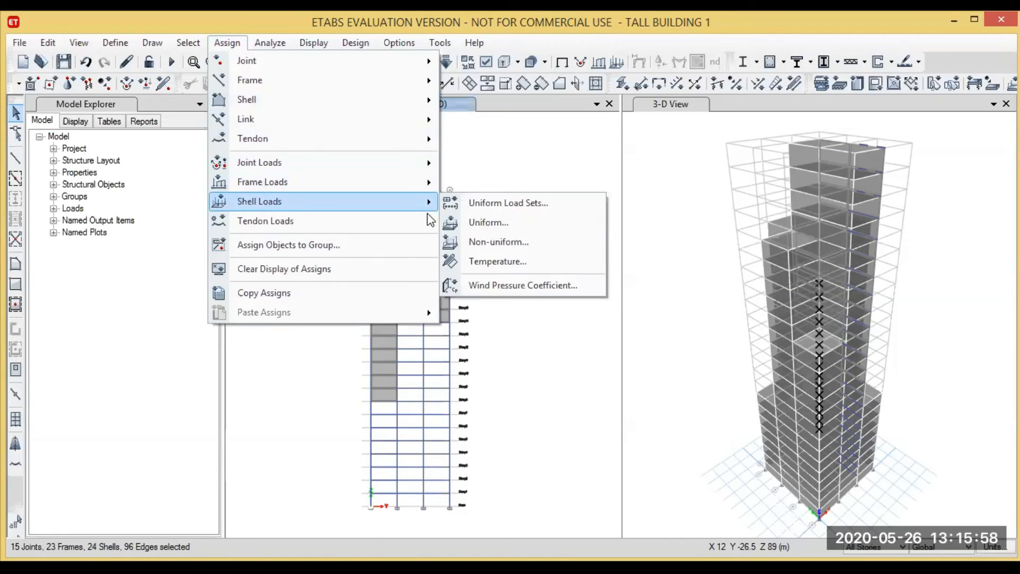
{"action": "left_click", "coordinate": [499, 294]}
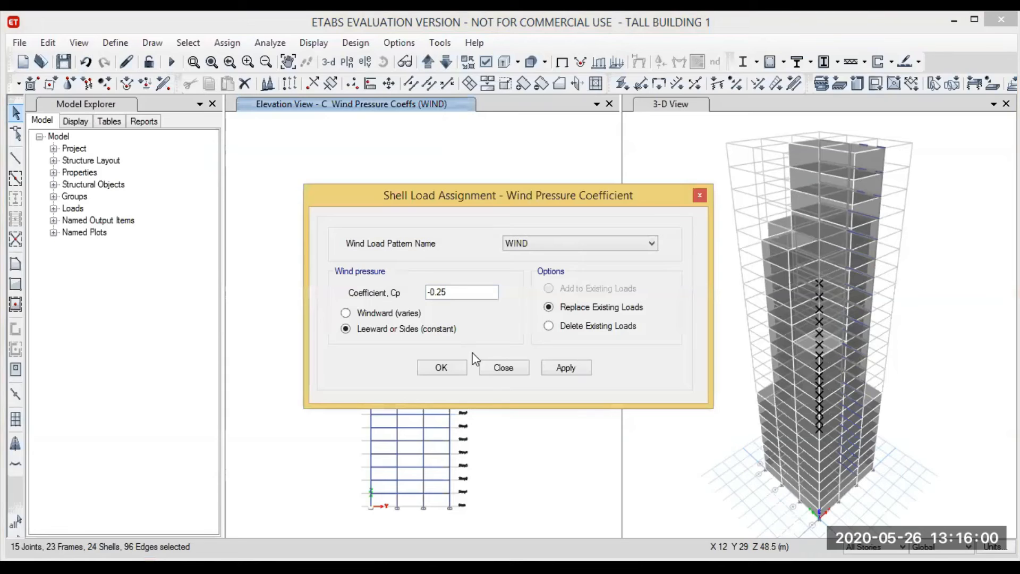
{"action": "left_click", "coordinate": [553, 368]}
{"action": "left_click", "coordinate": [455, 373]}
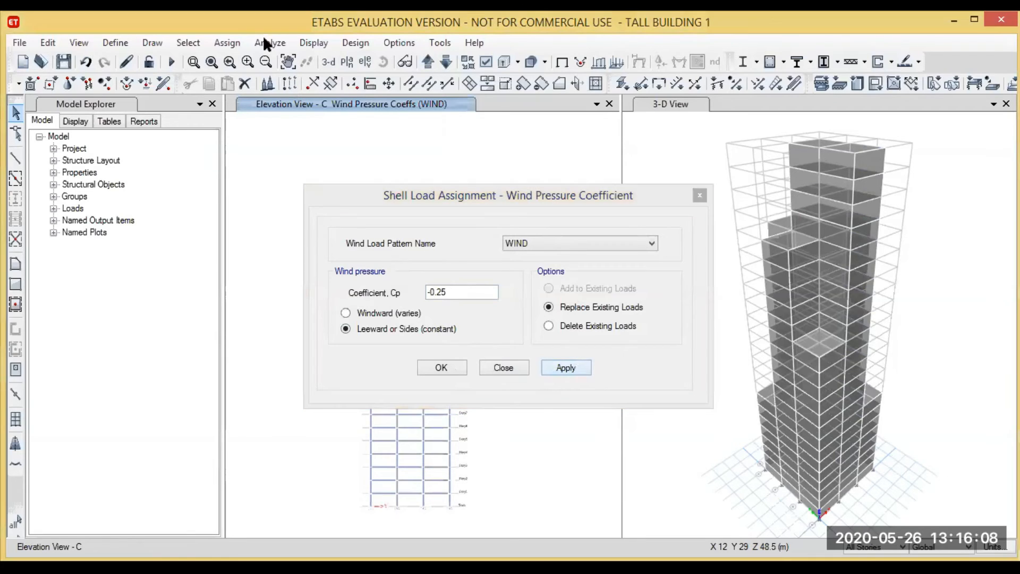
{"action": "left_click", "coordinate": [434, 371]}
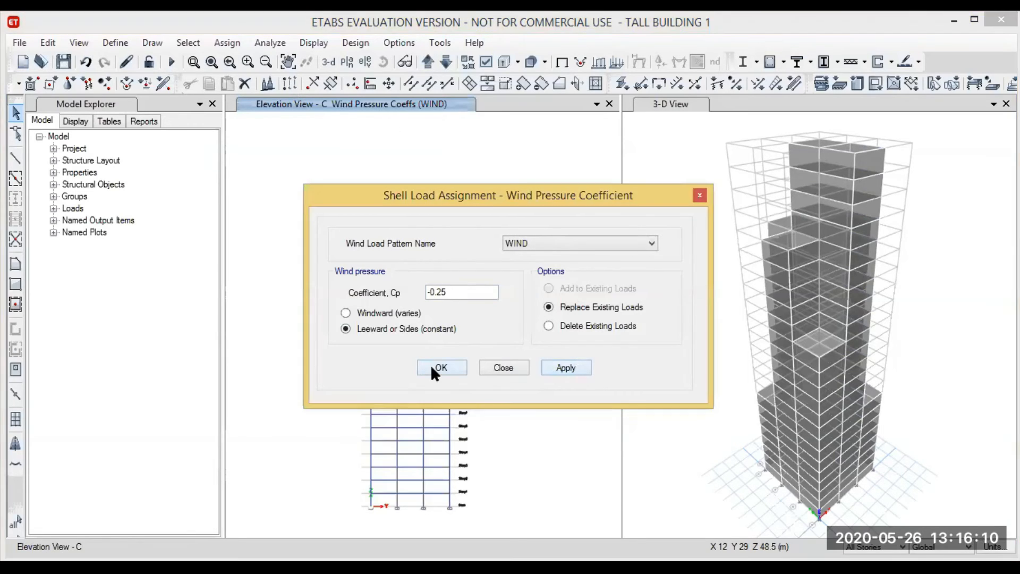
{"action": "left_click", "coordinate": [433, 372]}
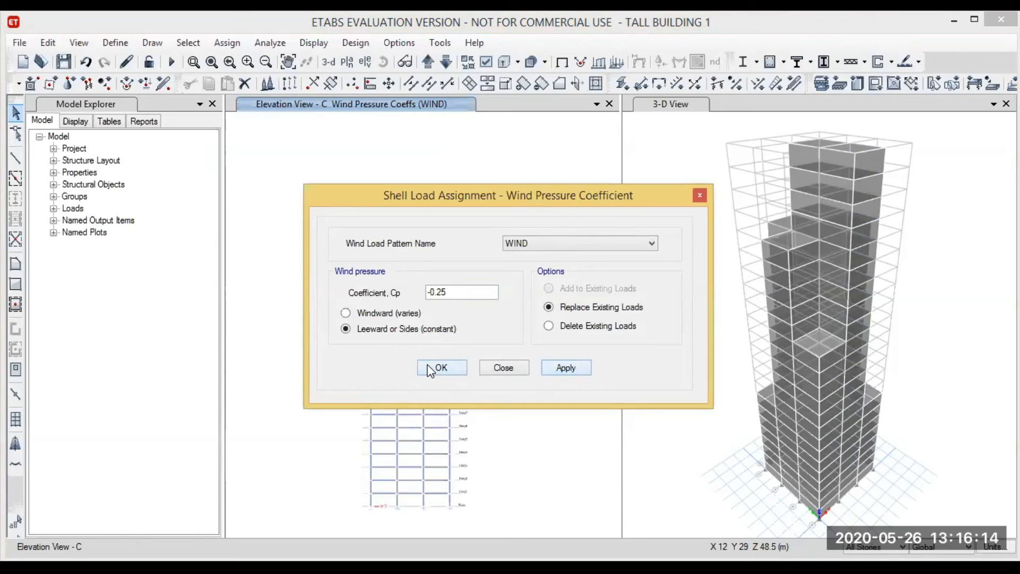
- Show the elevation at grid 1 and select the cladding shells in all three bays
{"action": "left_click", "coordinate": [366, 62]}
{"action": "left_click", "coordinate": [376, 243]}
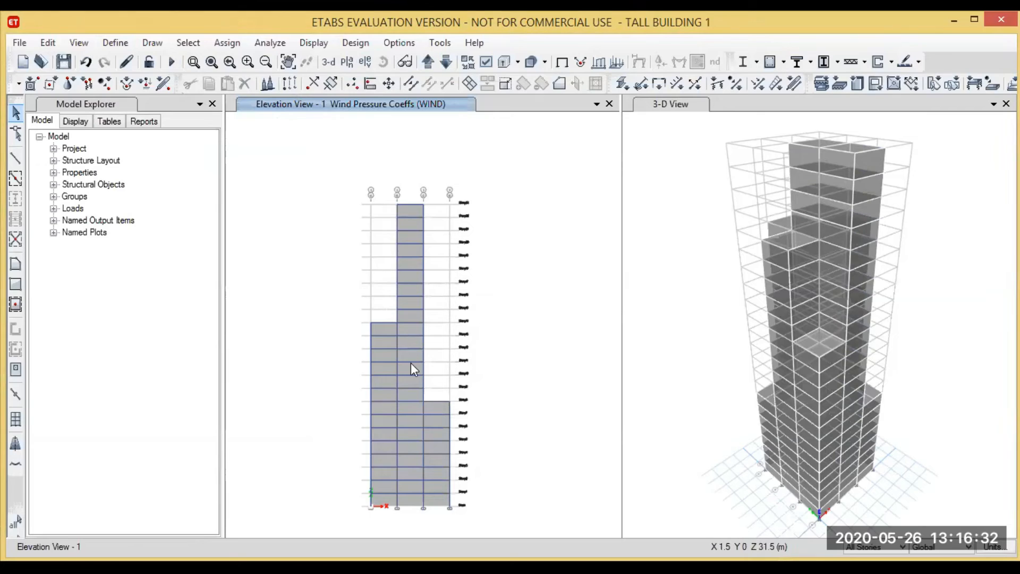
{"action": "left_click", "coordinate": [381, 369]}
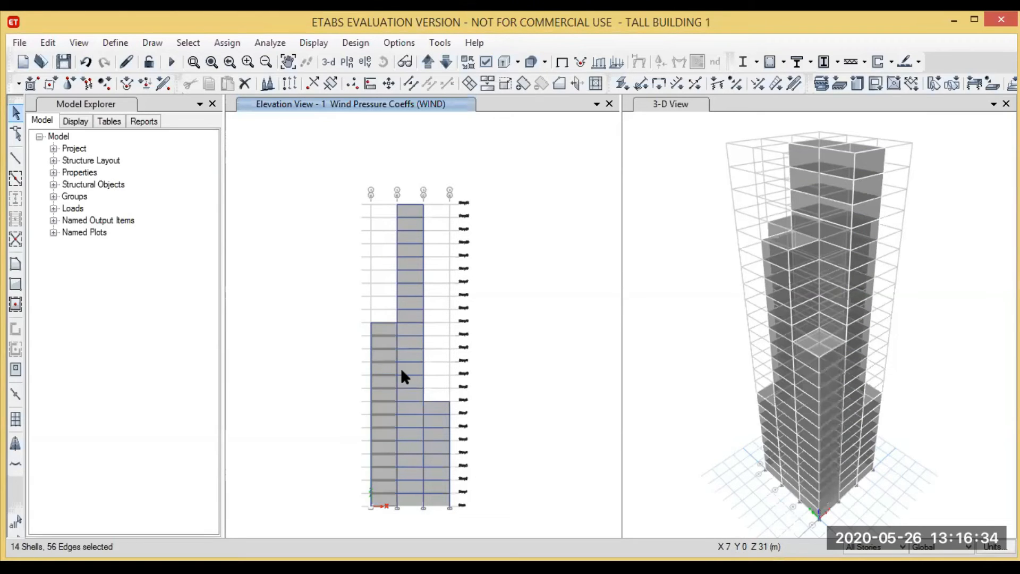
{"action": "left_click", "coordinate": [400, 367]}
{"action": "left_click", "coordinate": [439, 409]}
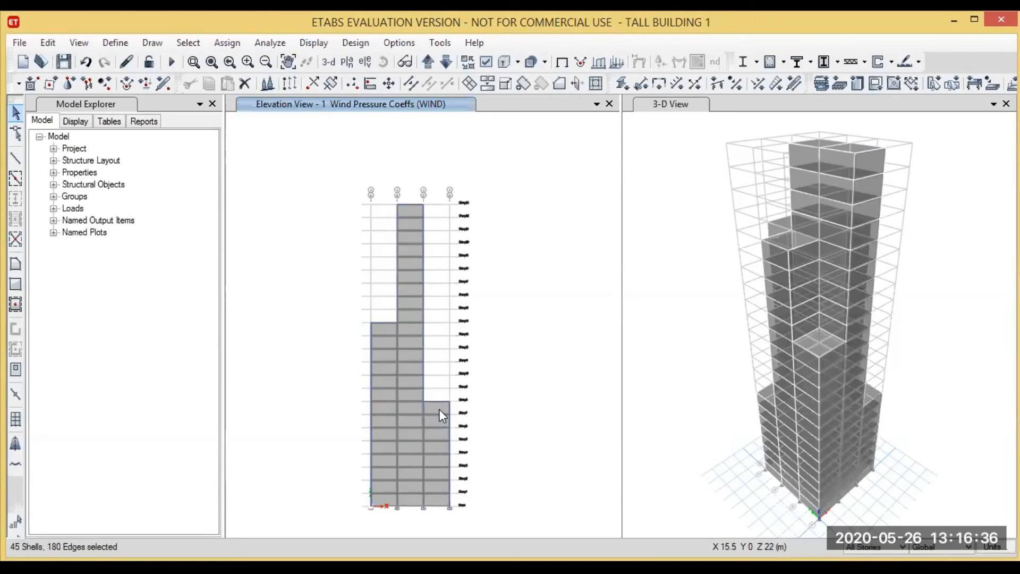
- Add the two outer-bay cladding panels on elevation 2 and the cladding in all three bays on elevation 3 to the selection
{"action": "left_click", "coordinate": [428, 62]}
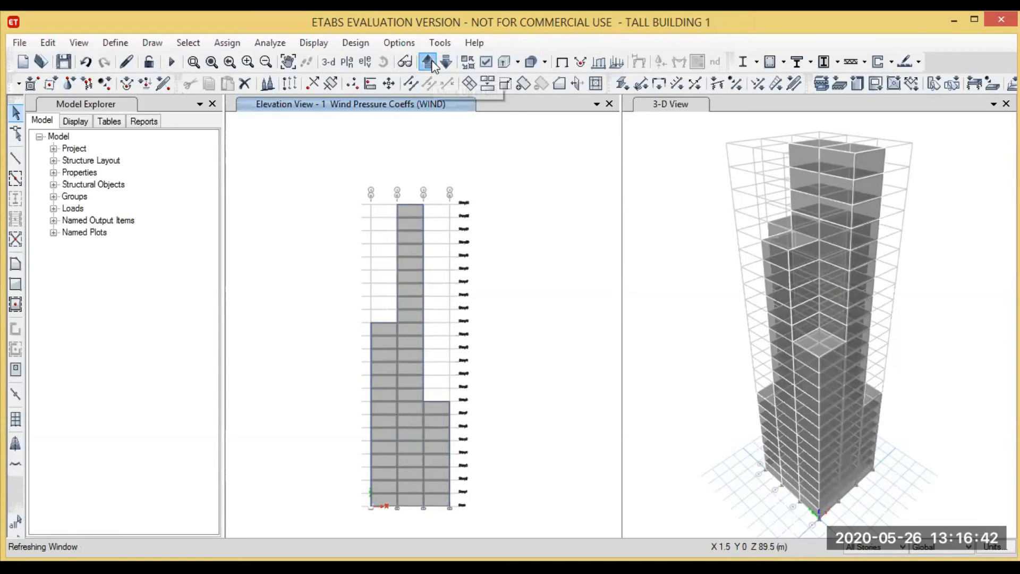
{"action": "left_click", "coordinate": [382, 278]}
{"action": "left_click", "coordinate": [438, 278]}
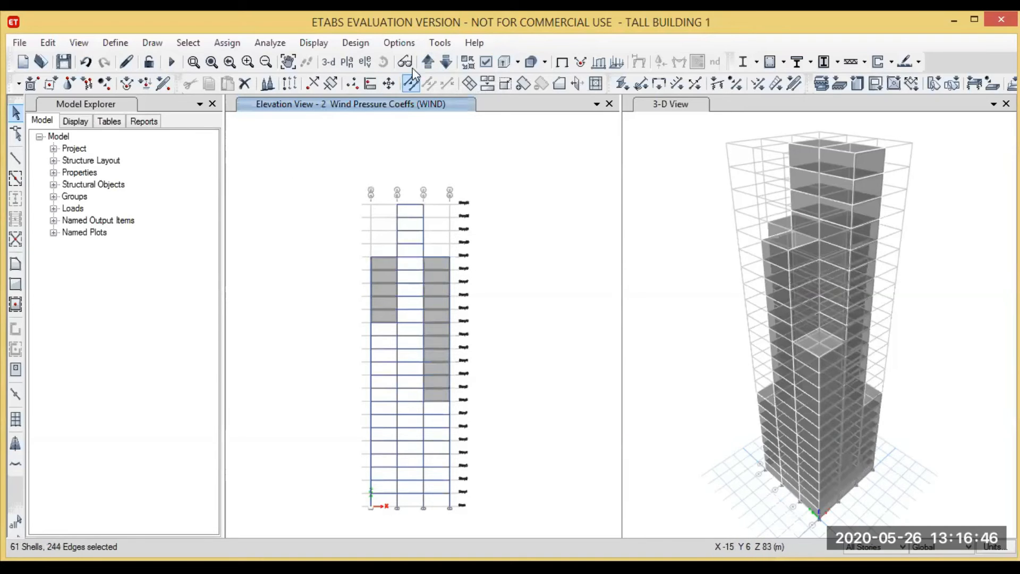
{"action": "left_click", "coordinate": [428, 63]}
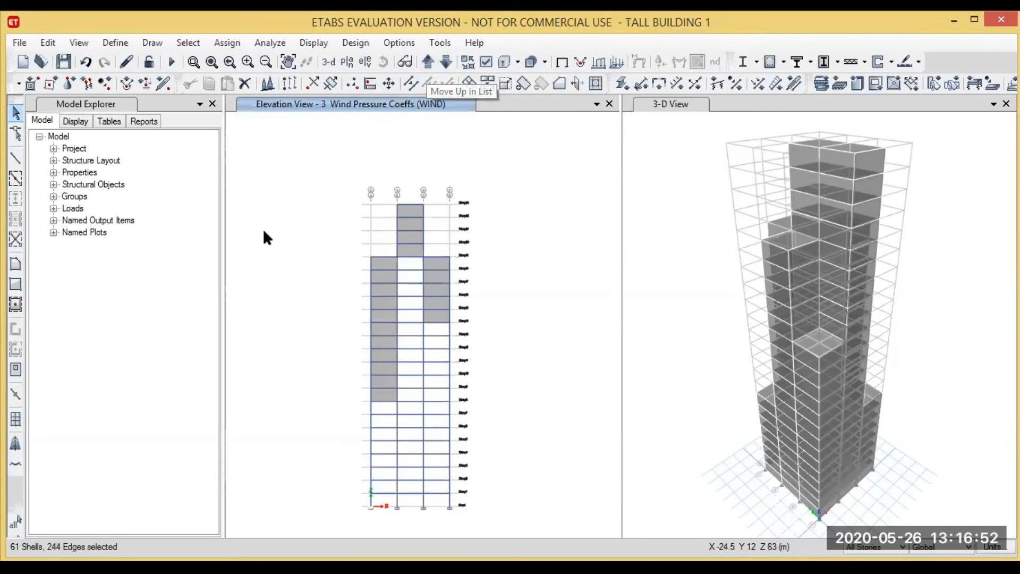
{"action": "left_click", "coordinate": [388, 264]}
{"action": "left_click", "coordinate": [408, 251]}
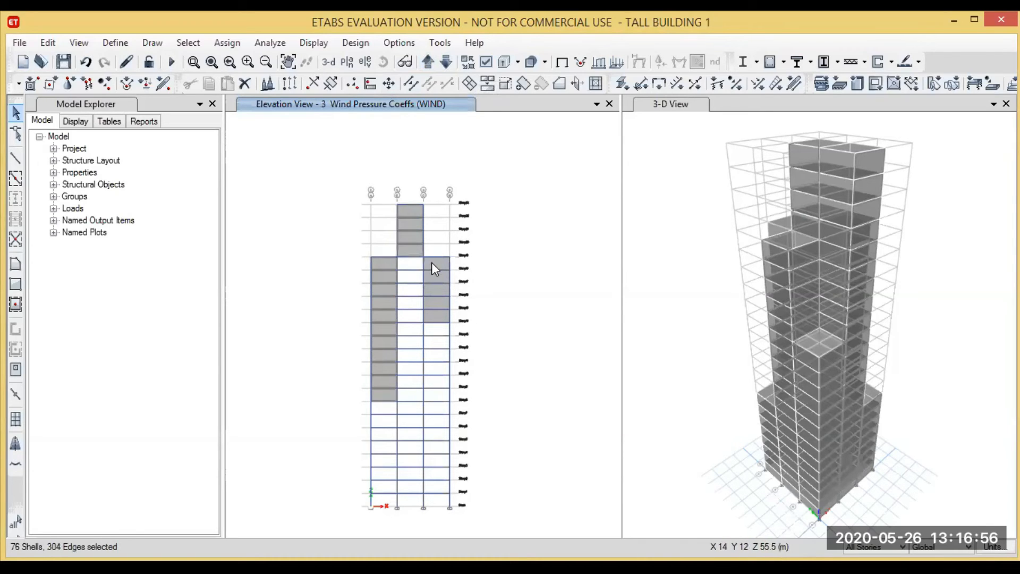
{"action": "left_click", "coordinate": [431, 263]}
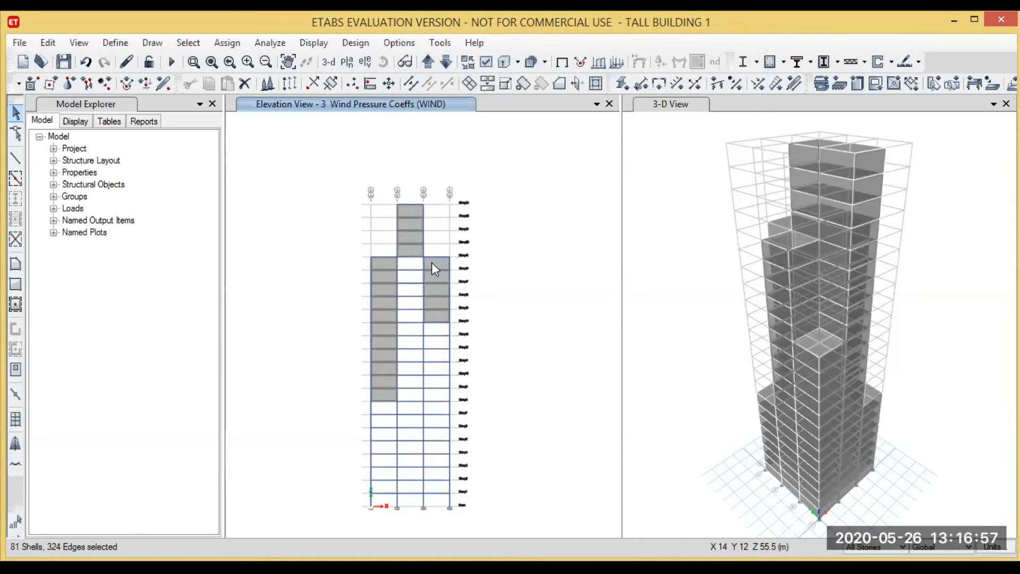
- Show the elevation at grid 4 and add its cladding shells in all three bays to the selection
{"action": "left_click", "coordinate": [431, 62]}
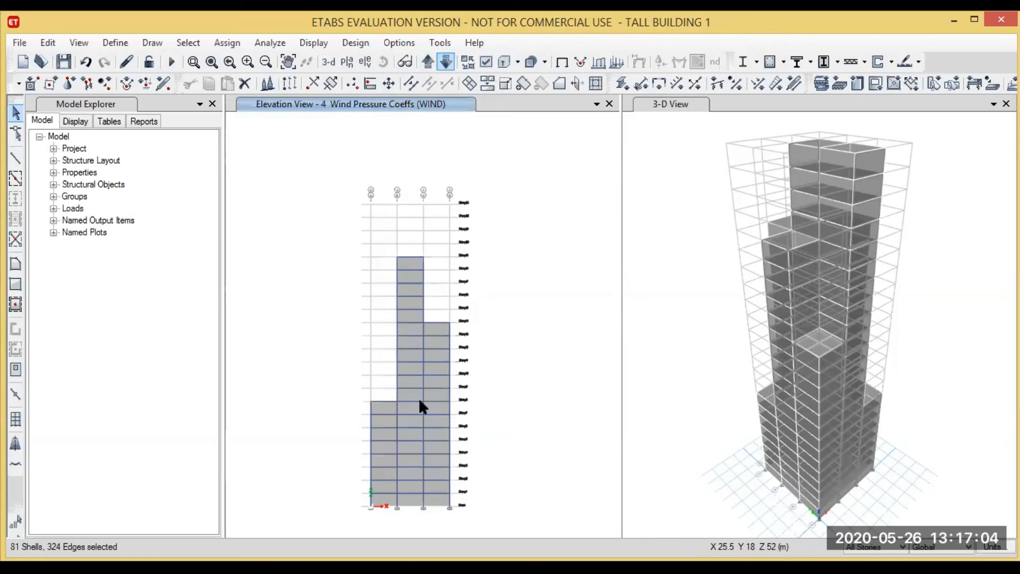
{"action": "left_click", "coordinate": [378, 423]}
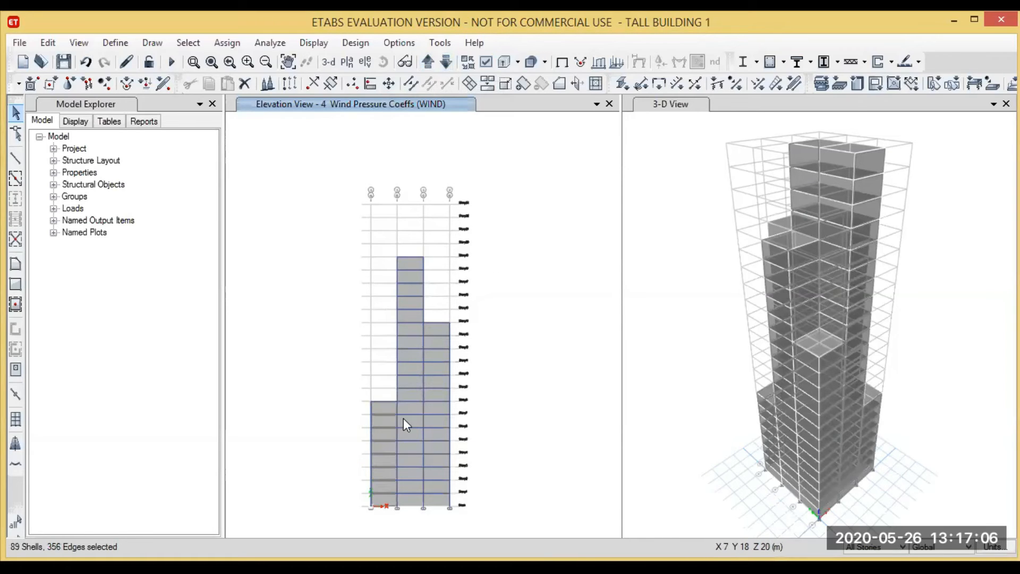
{"action": "left_click", "coordinate": [406, 416]}
{"action": "left_click", "coordinate": [444, 423]}
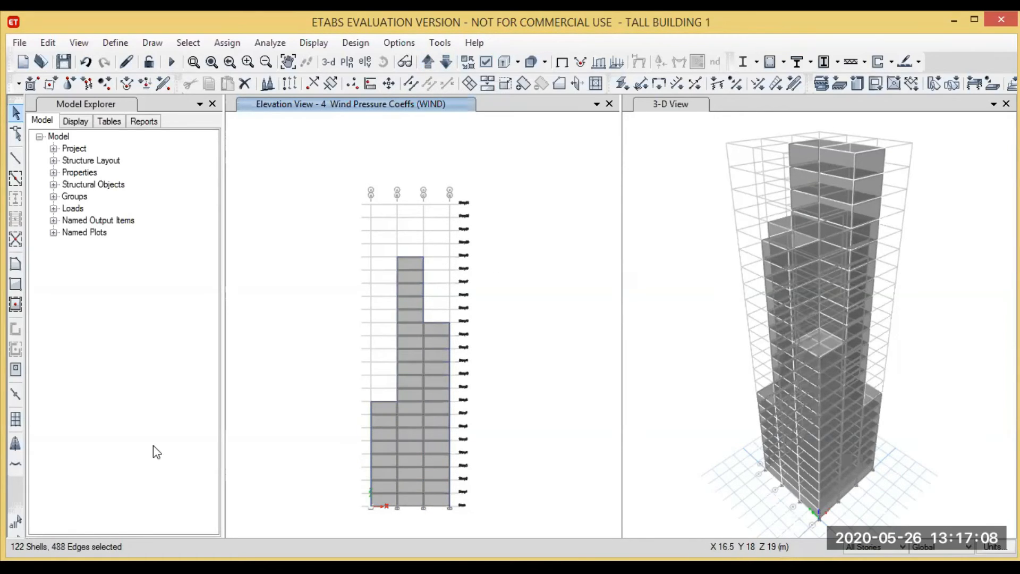
- Assign a Leeward or Sides (constant) wind pressure coefficient Cp of -0.8 in the WIND pattern to the selected grid 1 to 4 cladding, replacing existing loads
{"action": "left_click", "coordinate": [225, 44]}
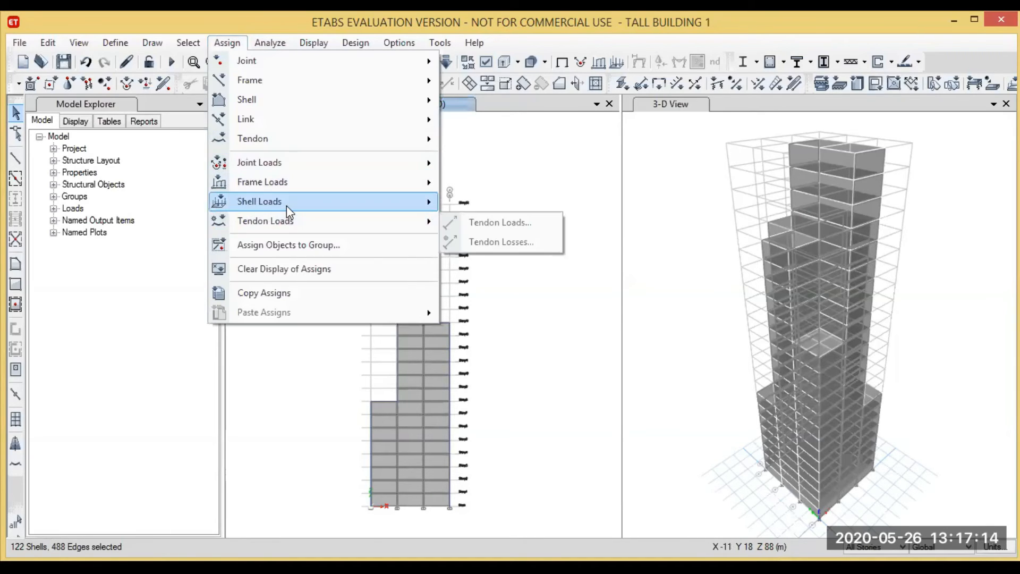
{"action": "mouse_move", "coordinate": [286, 206]}
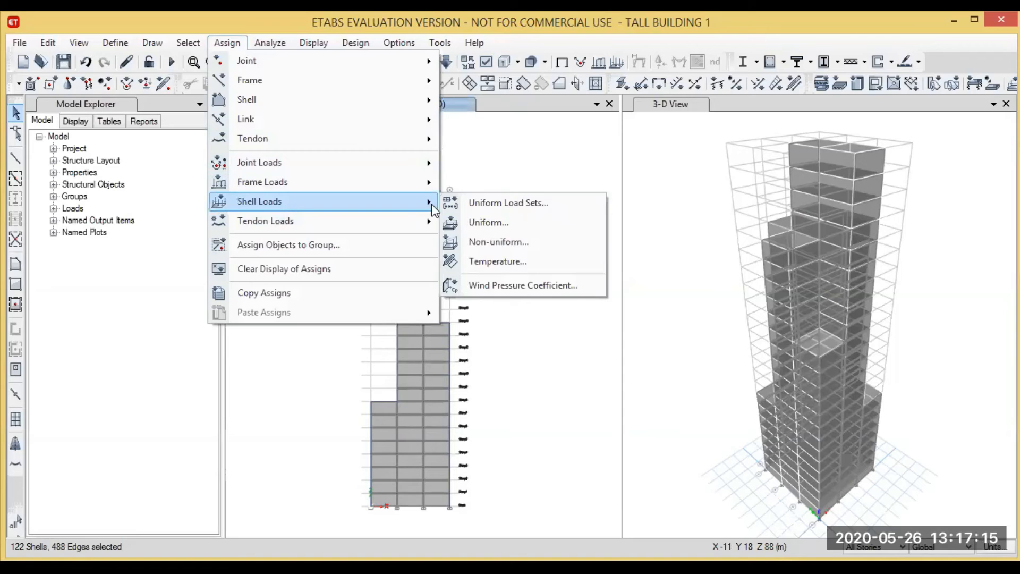
{"action": "left_click", "coordinate": [486, 286]}
{"action": "left_click", "coordinate": [459, 293]}
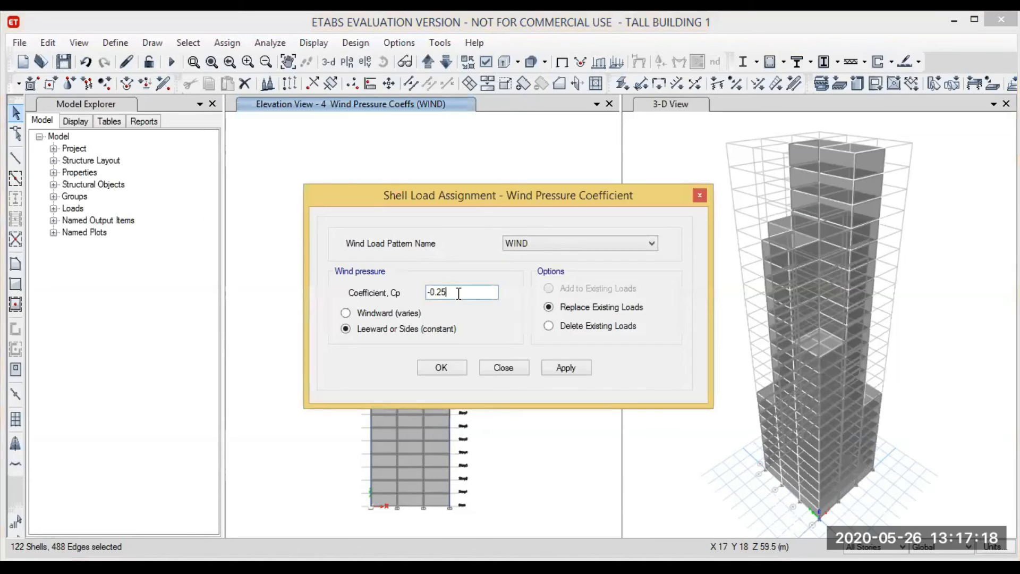
{"action": "key", "text": "BackSpace"}
{"action": "key", "text": "BackSpace"}
{"action": "key", "text": "BackSpace"}
{"action": "type", "text": ".8"}
{"action": "left_click", "coordinate": [571, 370]}
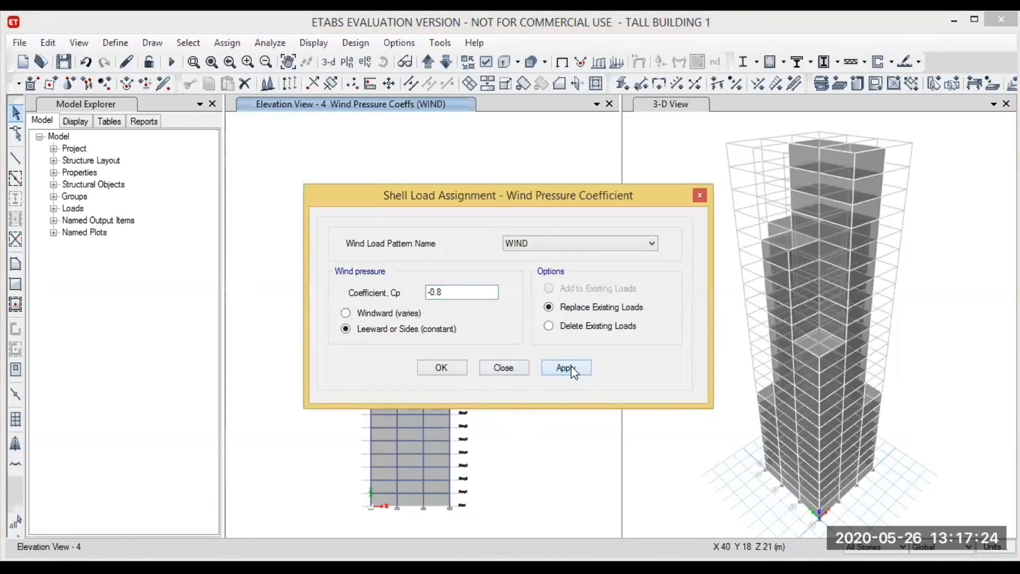
{"action": "left_click", "coordinate": [572, 370]}
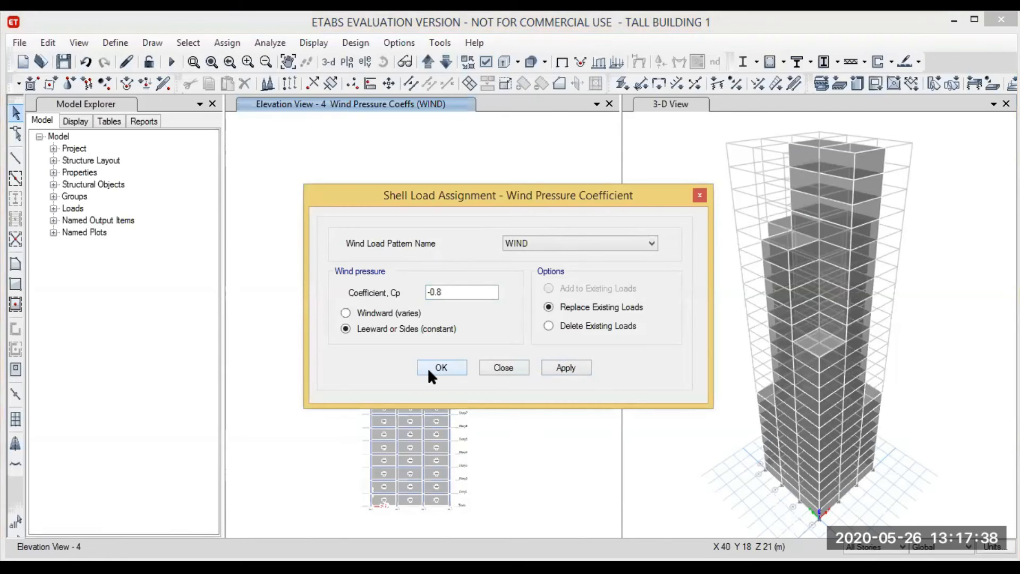
{"action": "left_click", "coordinate": [441, 368]}
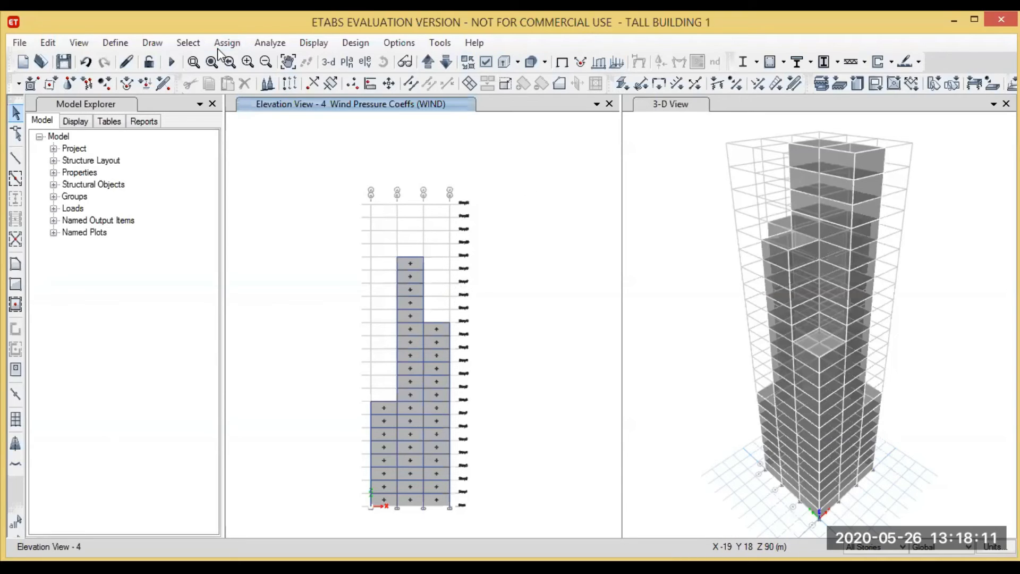
{"action": "left_click", "coordinate": [270, 43]}
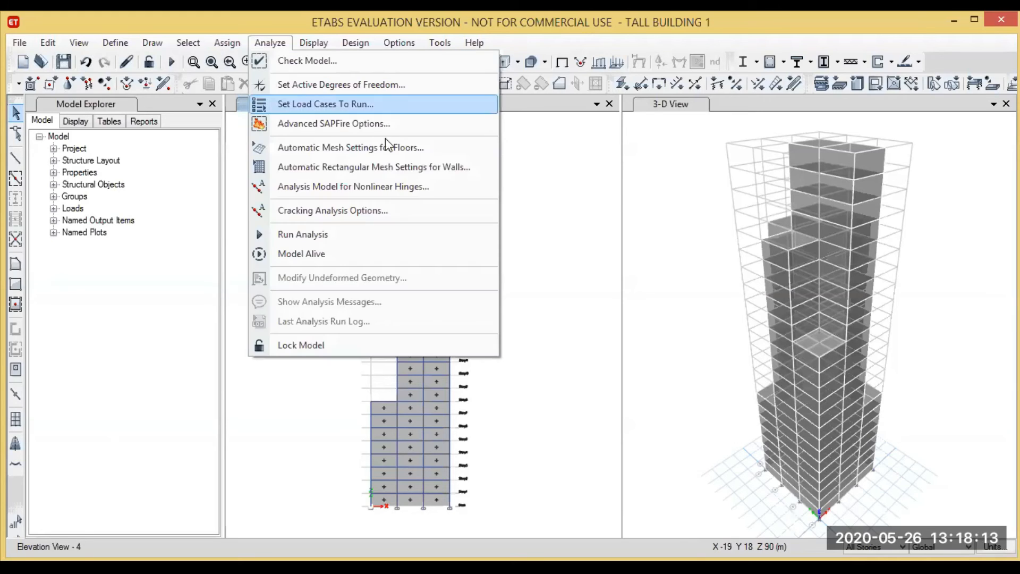
{"action": "left_click", "coordinate": [536, 193]}
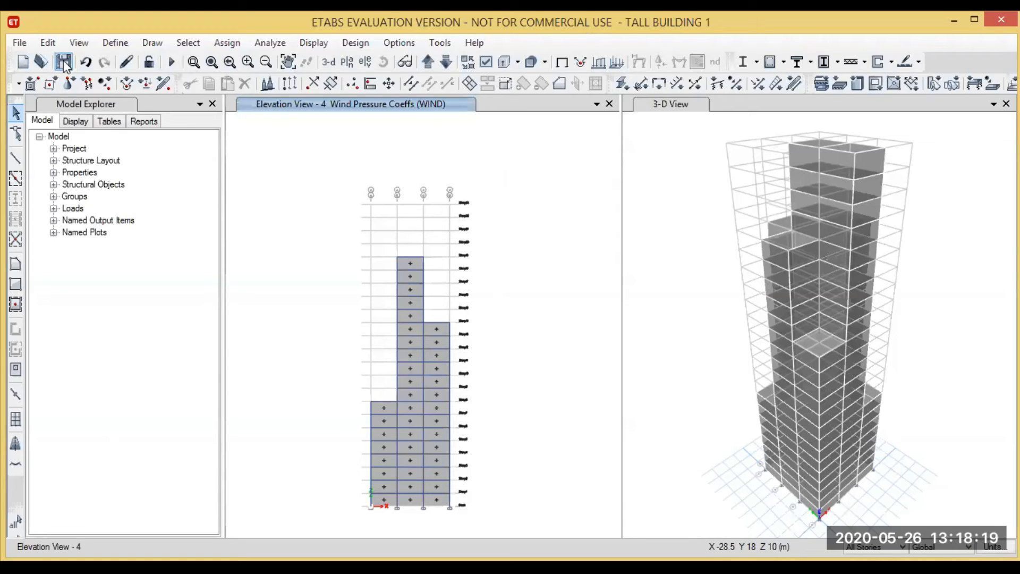
{"action": "key", "text": "alt"}
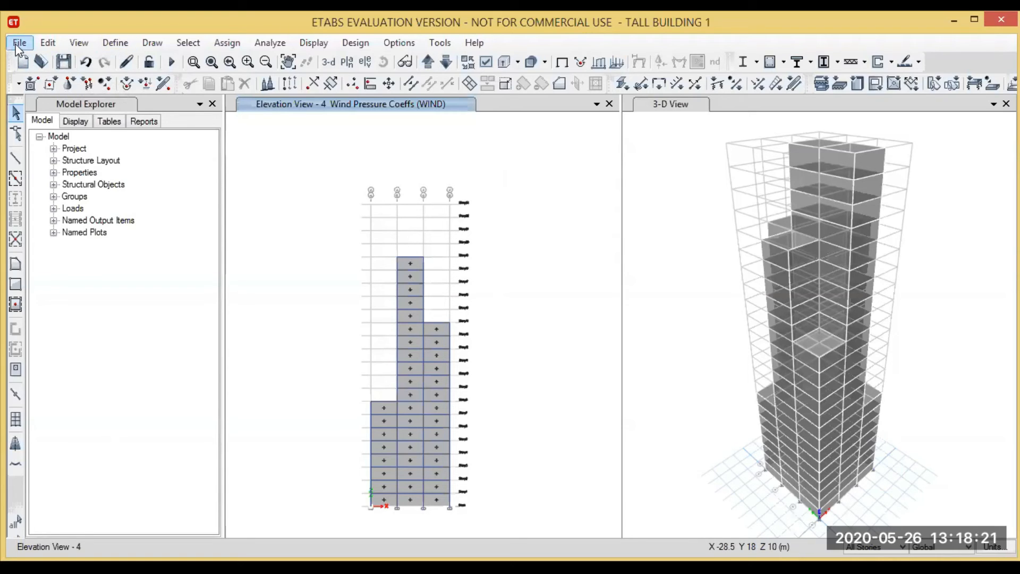
{"action": "key", "text": "Right"}
{"action": "key", "text": "Right"}
{"action": "key", "text": "Escape"}
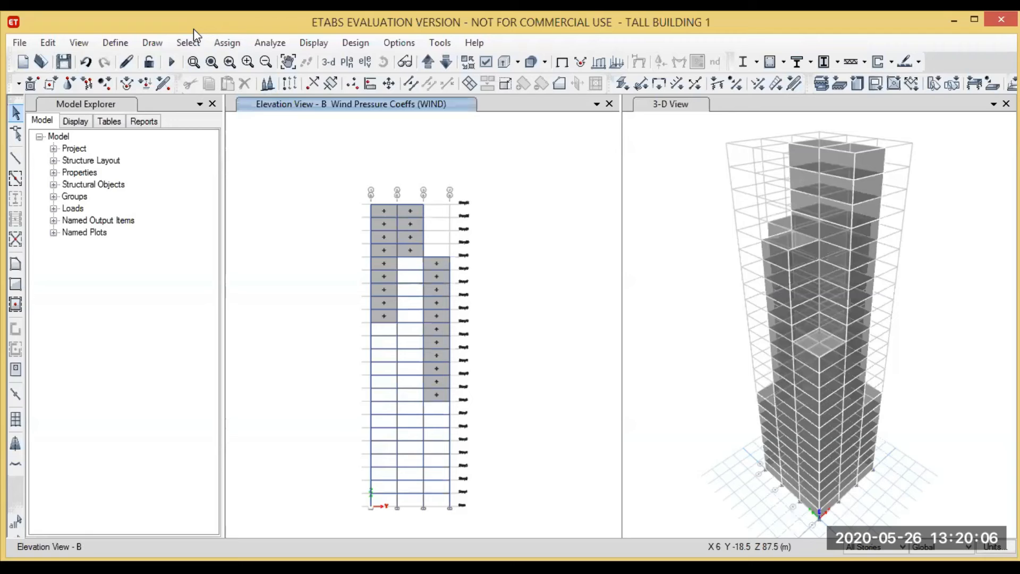
- Run the analysis of the tall building model and activate the 3-D view
{"action": "left_click", "coordinate": [279, 46]}
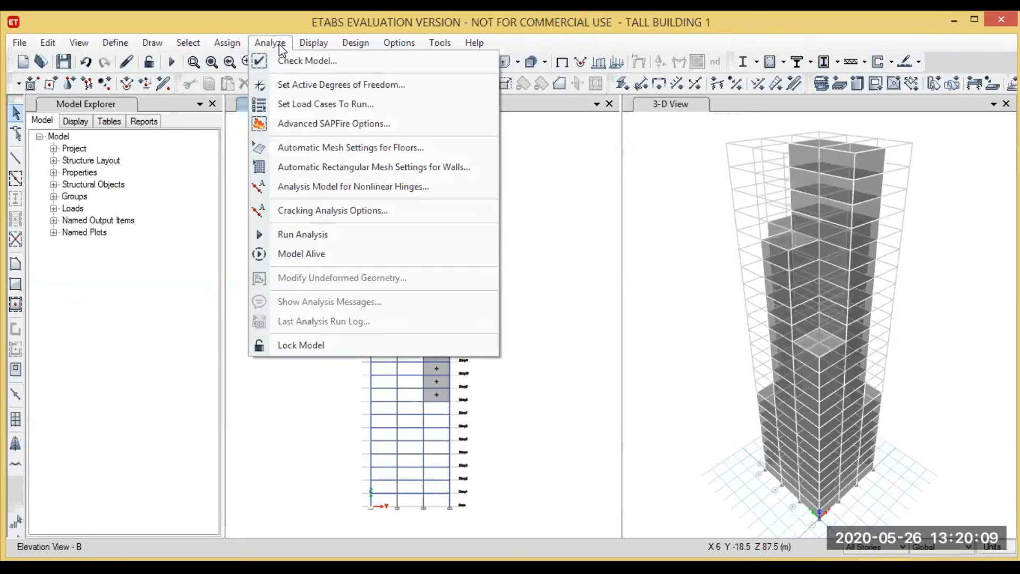
{"action": "left_click", "coordinate": [311, 235]}
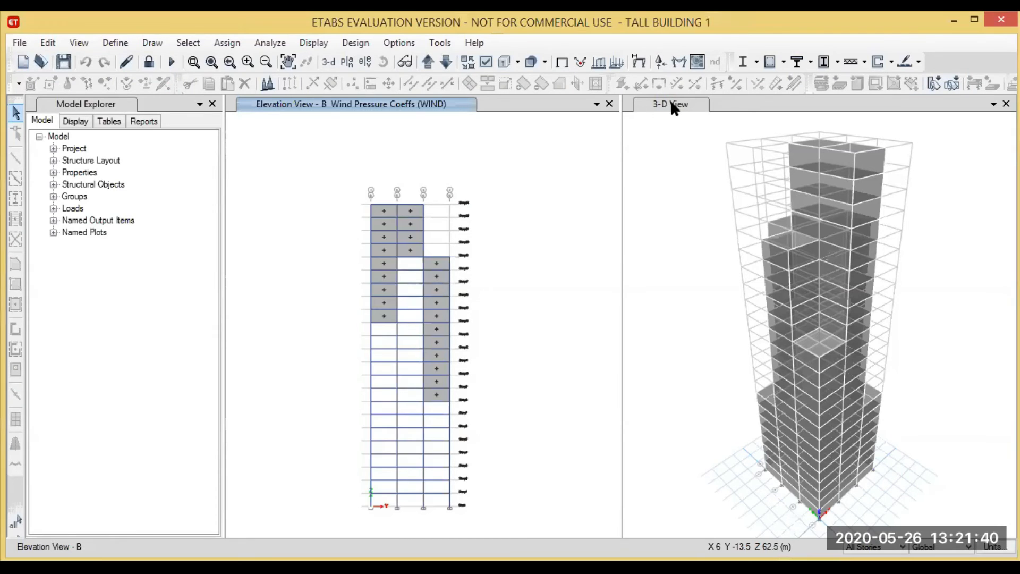
{"action": "left_click", "coordinate": [670, 101]}
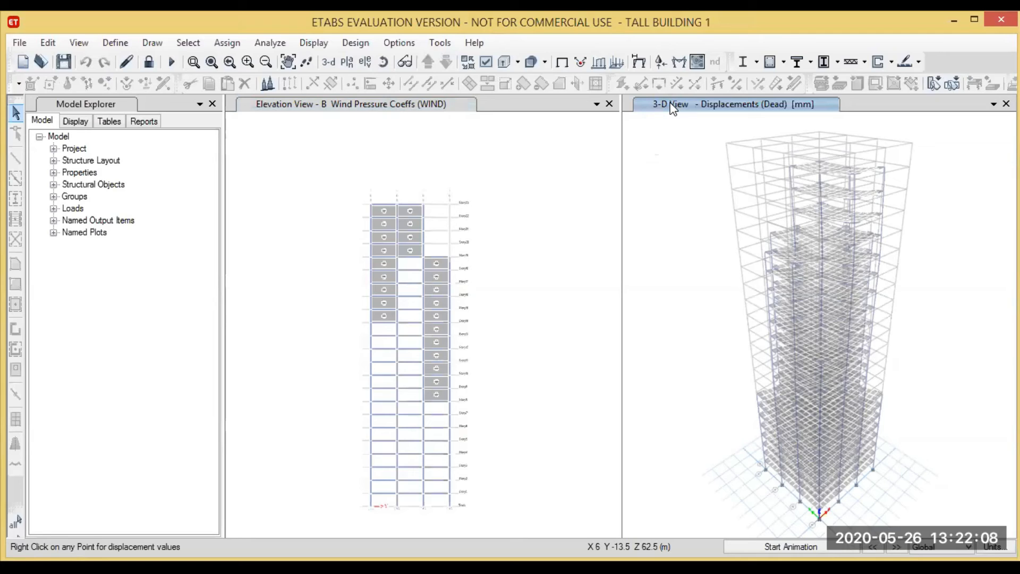
- Examine the Dead load displacements in the 3-D view, including the translation, rotation and drift of a Story23 joint
{"action": "right_click", "coordinate": [856, 207]}
{"action": "right_click", "coordinate": [840, 199]}
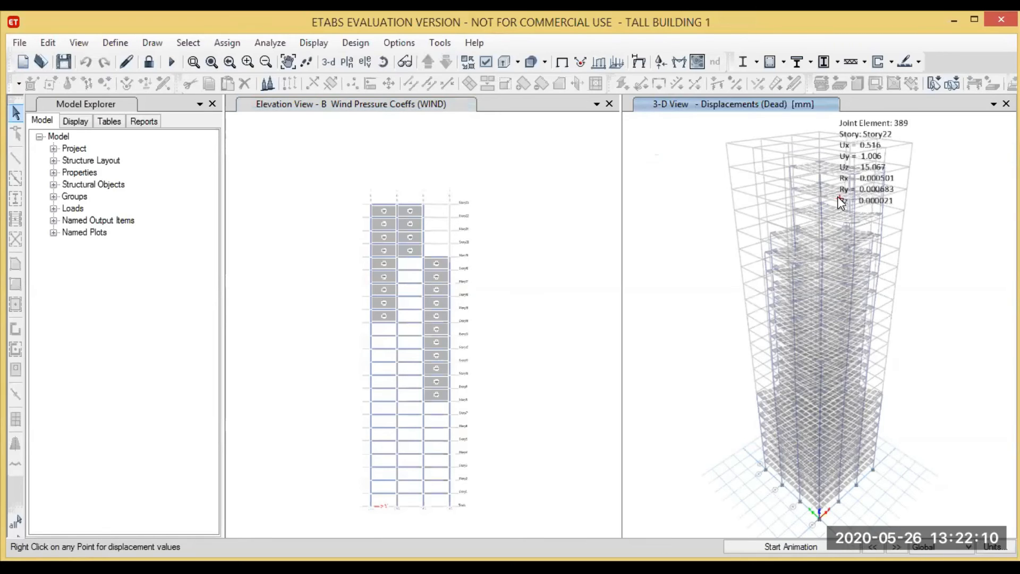
{"action": "right_click", "coordinate": [837, 200]}
{"action": "right_click", "coordinate": [837, 199]}
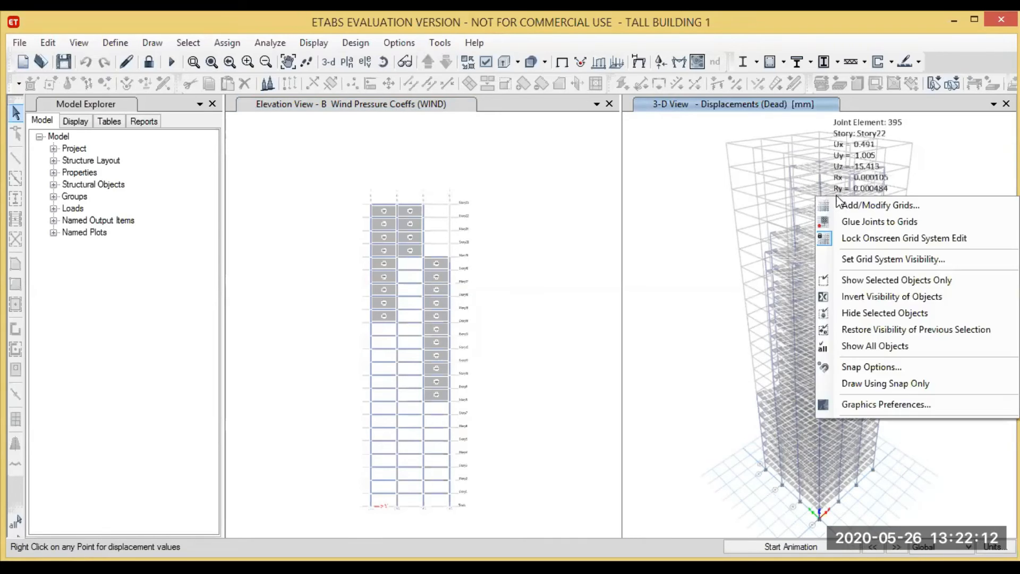
{"action": "right_click", "coordinate": [821, 175]}
{"action": "right_click", "coordinate": [821, 175]}
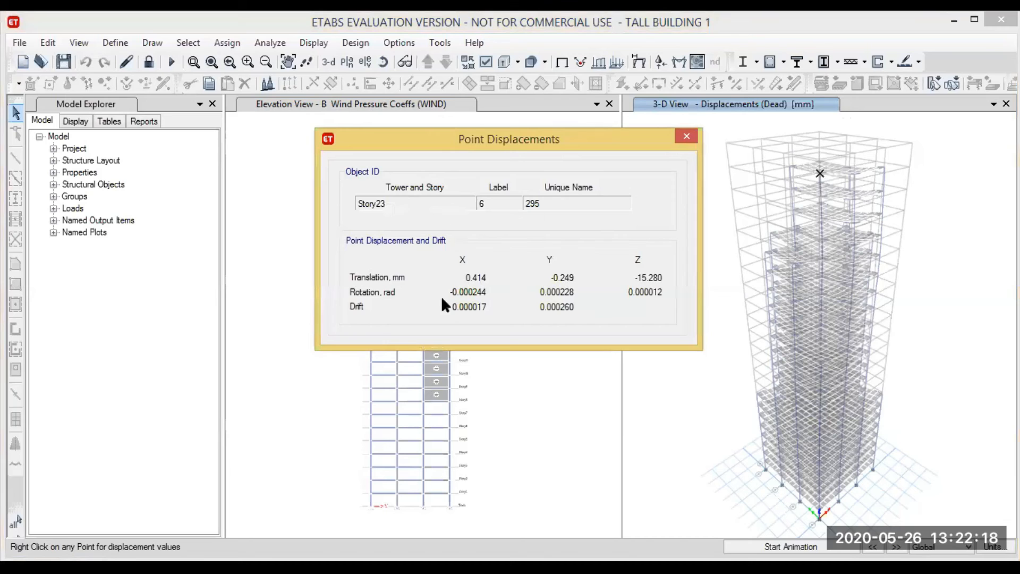
{"action": "left_click", "coordinate": [686, 137]}
{"action": "scroll", "coordinate": [833, 266], "scroll_direction": "up", "scroll_amount": 5}
{"action": "scroll", "coordinate": [776, 266], "scroll_direction": "down", "scroll_amount": 8}
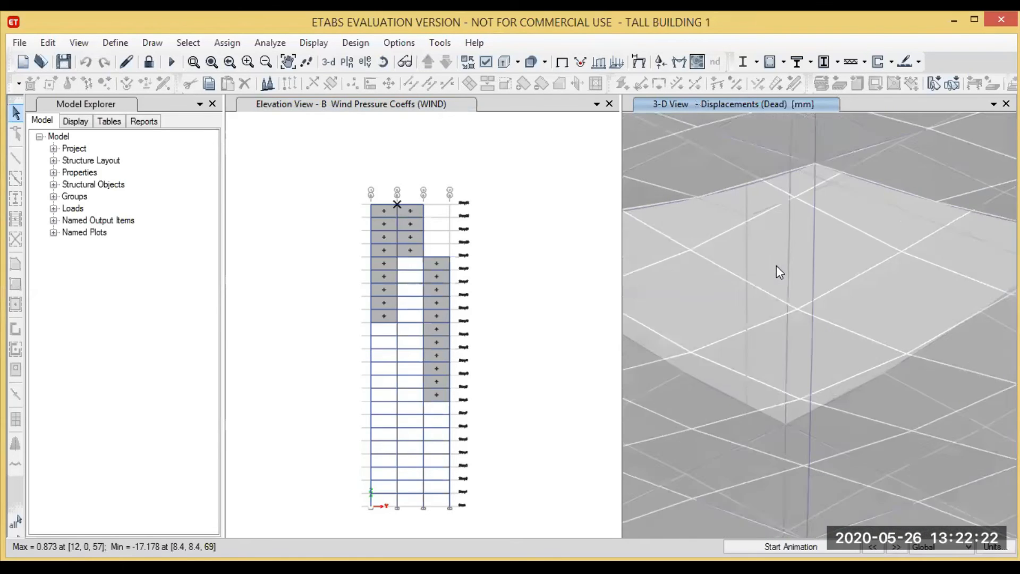
{"action": "scroll", "coordinate": [757, 343], "scroll_direction": "up", "scroll_amount": 8}
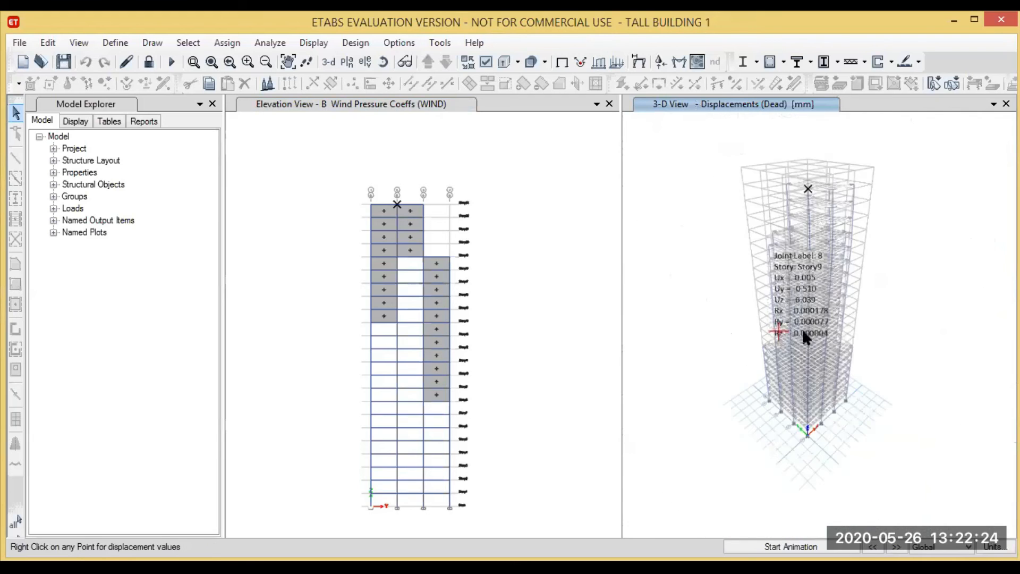
- Examine the Dead load joint displacements at several lower and middle stories of the building in the 3-D view
{"action": "scroll", "coordinate": [797, 265], "scroll_direction": "up", "scroll_amount": 3}
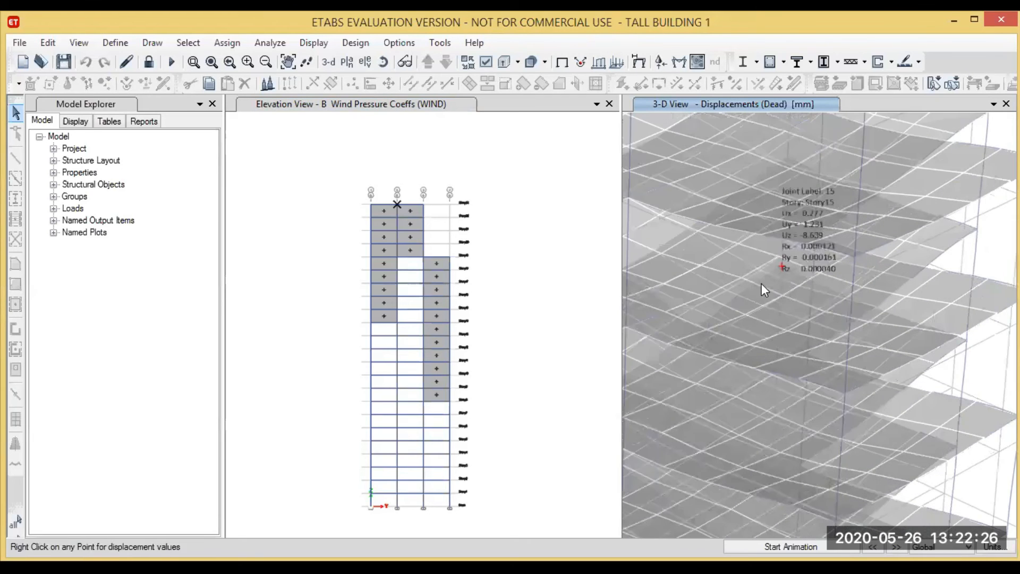
{"action": "scroll", "coordinate": [795, 297], "scroll_direction": "down", "scroll_amount": 8}
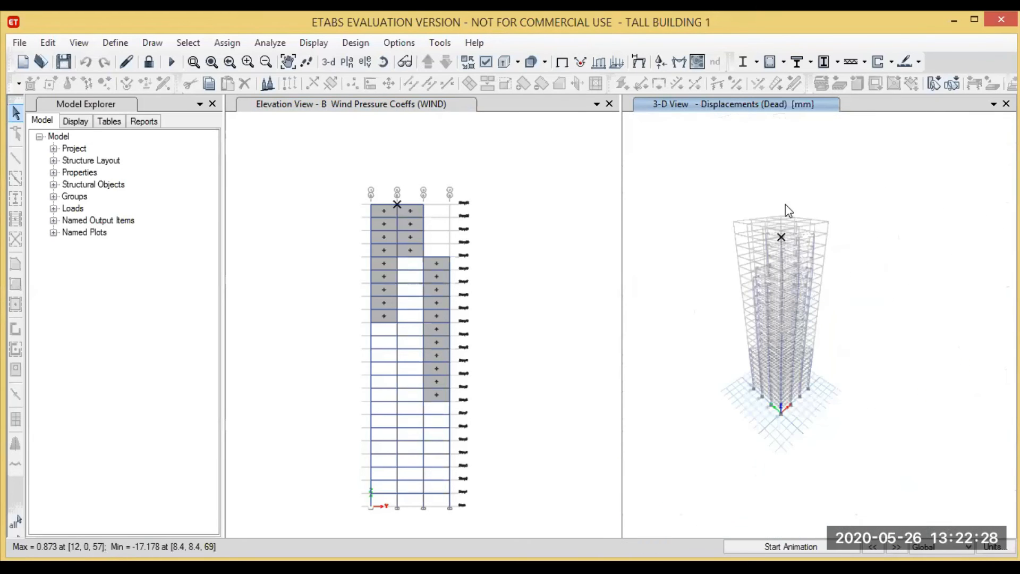
{"action": "scroll", "coordinate": [809, 281], "scroll_direction": "up", "scroll_amount": 8}
{"action": "scroll", "coordinate": [785, 321], "scroll_direction": "down", "scroll_amount": 8}
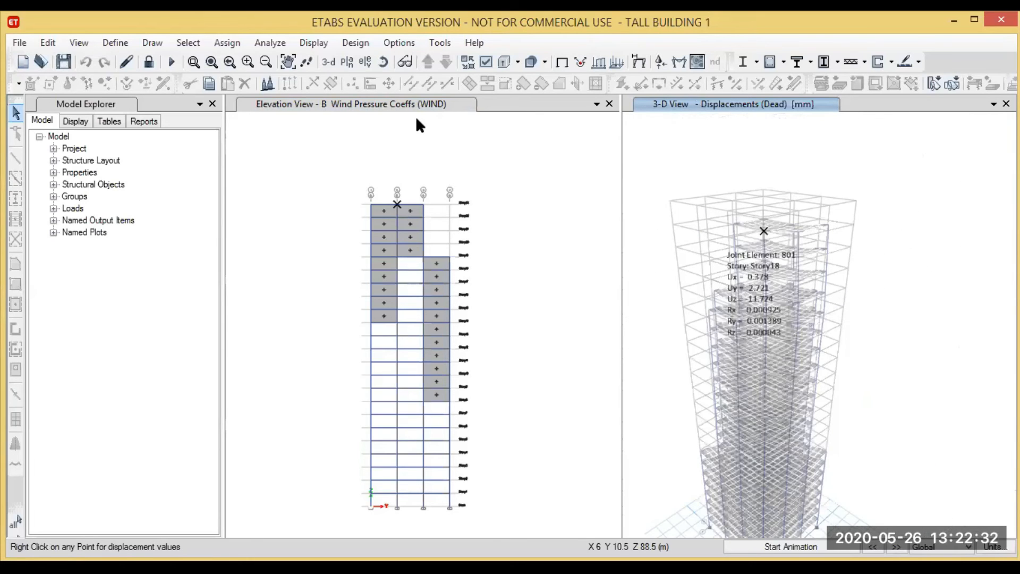
{"action": "left_click", "coordinate": [269, 42]}
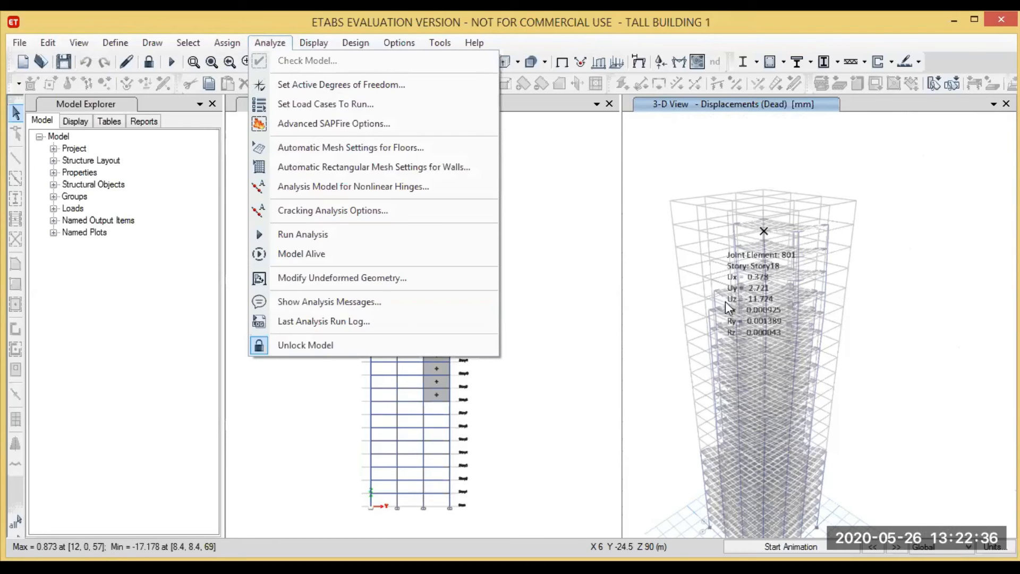
{"action": "left_click", "coordinate": [314, 43]}
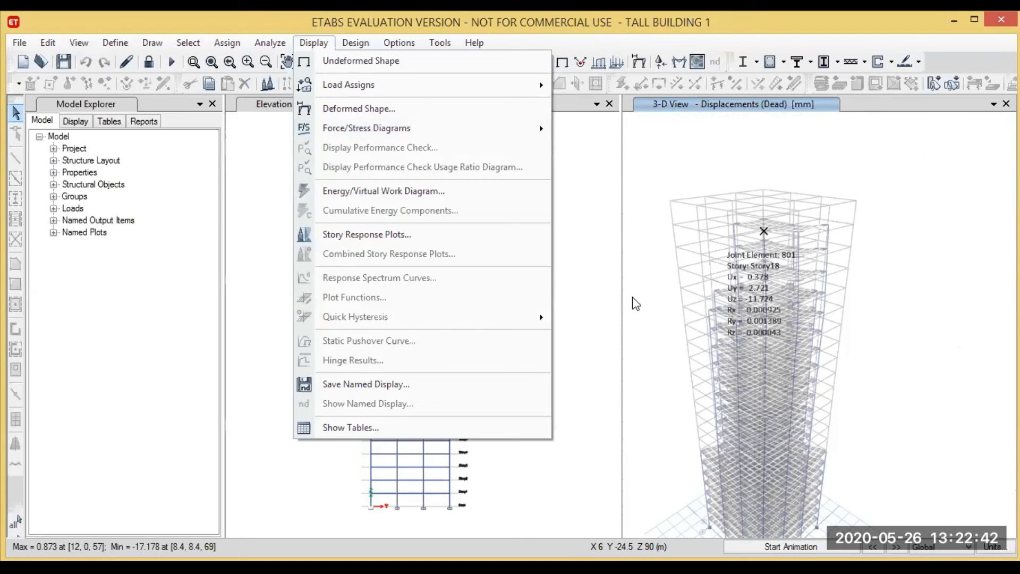
{"action": "left_click", "coordinate": [643, 161]}
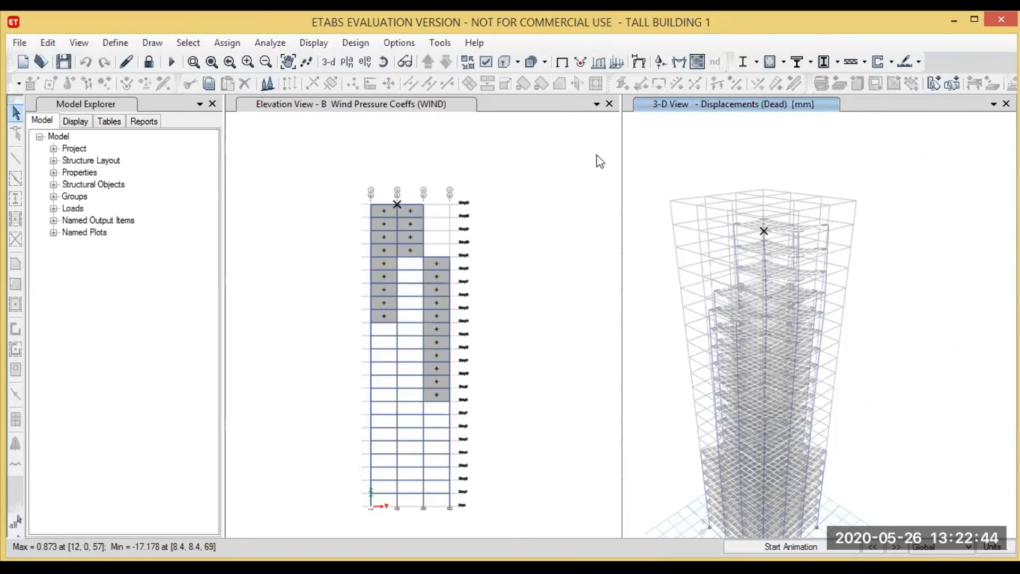
{"action": "scroll", "coordinate": [741, 195], "scroll_direction": "down", "scroll_amount": 3}
{"action": "scroll", "coordinate": [741, 196], "scroll_direction": "down", "scroll_amount": 3}
{"action": "scroll", "coordinate": [746, 201], "scroll_direction": "up", "scroll_amount": 4}
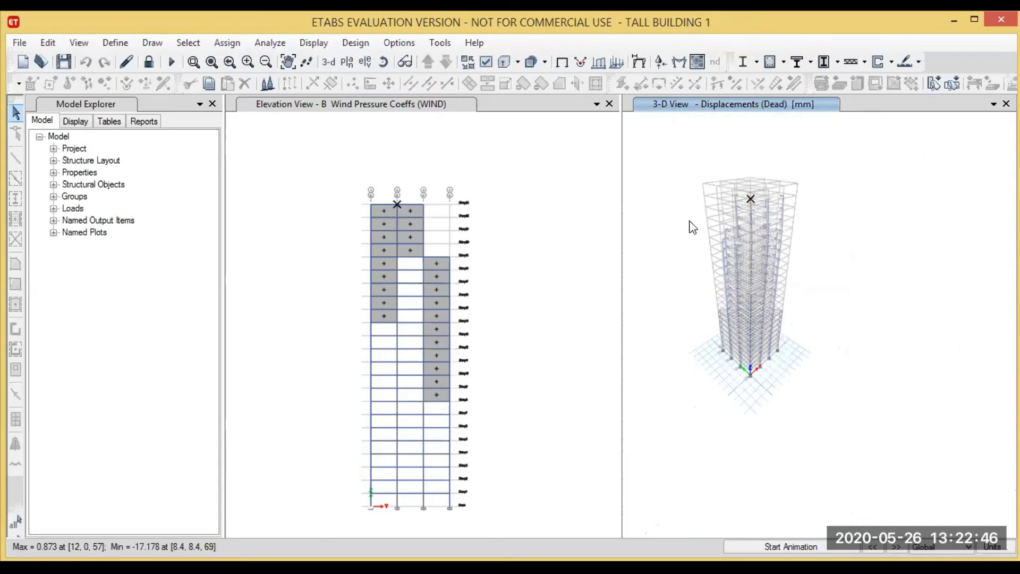
- Start the concrete frame design check of the building and agree to reiterate analysis and design for frames with differing sections
{"action": "left_click", "coordinate": [354, 43]}
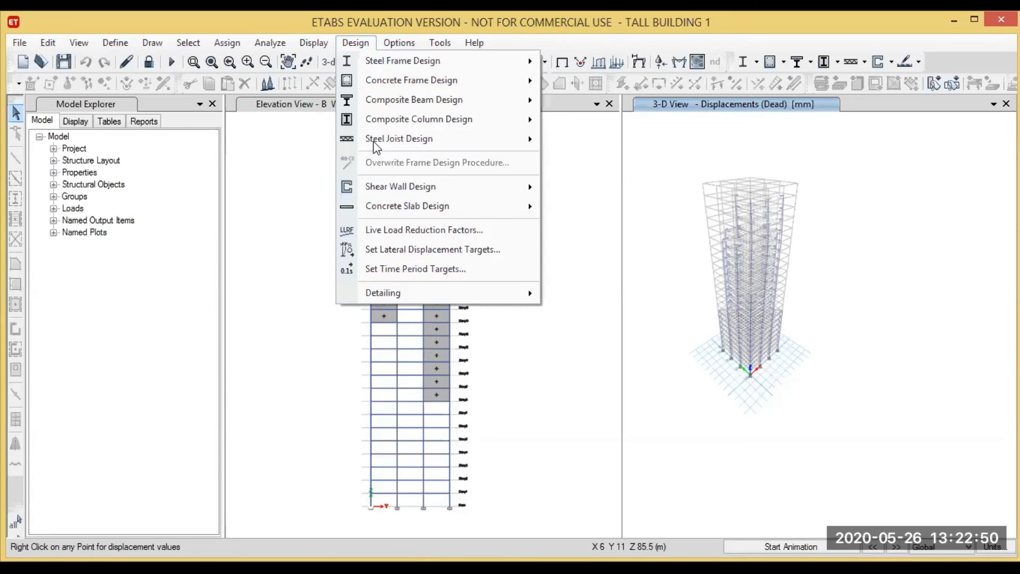
{"action": "mouse_move", "coordinate": [440, 85]}
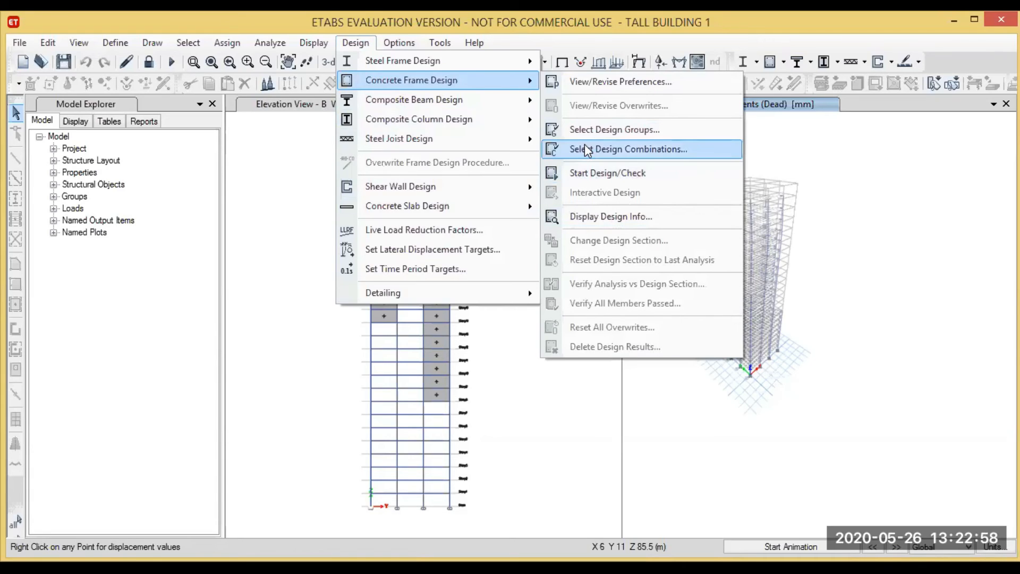
{"action": "left_click", "coordinate": [585, 174]}
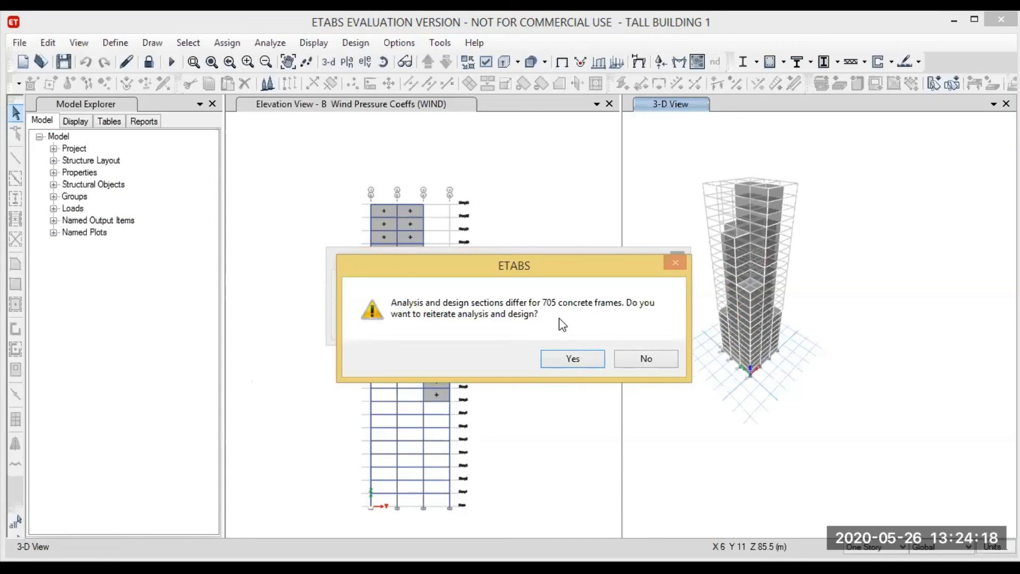
{"action": "left_click", "coordinate": [573, 359]}
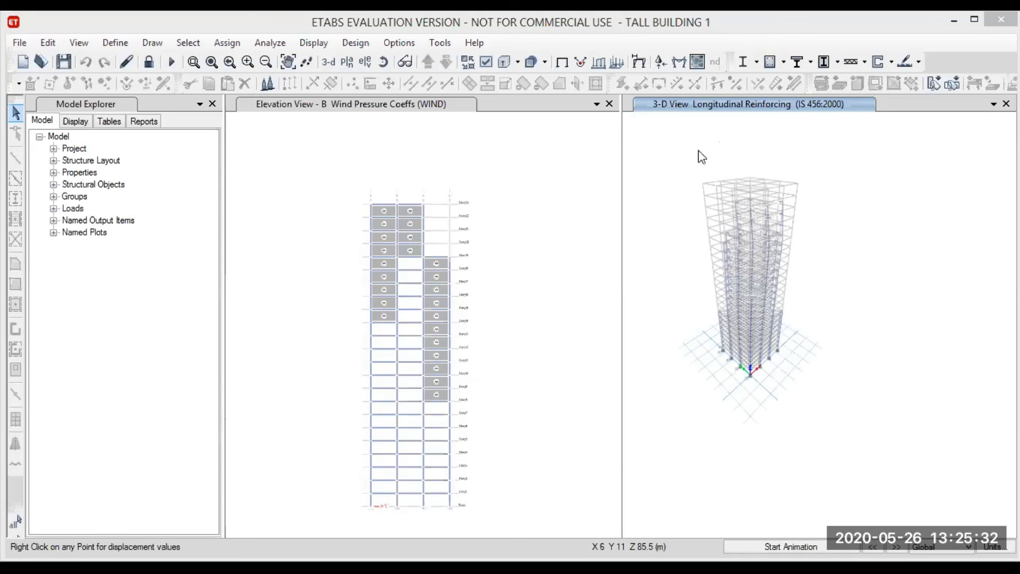
- Decline another iteration of analysis and design, and decline selecting the concrete frames whose sections differ
{"action": "left_click", "coordinate": [338, 145]}
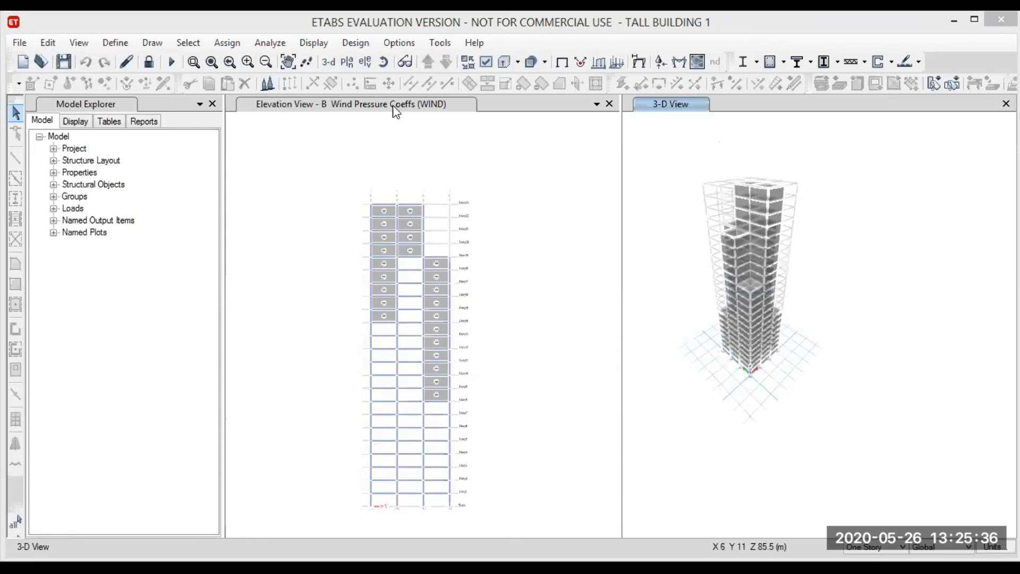
{"action": "key", "text": "shift+F6"}
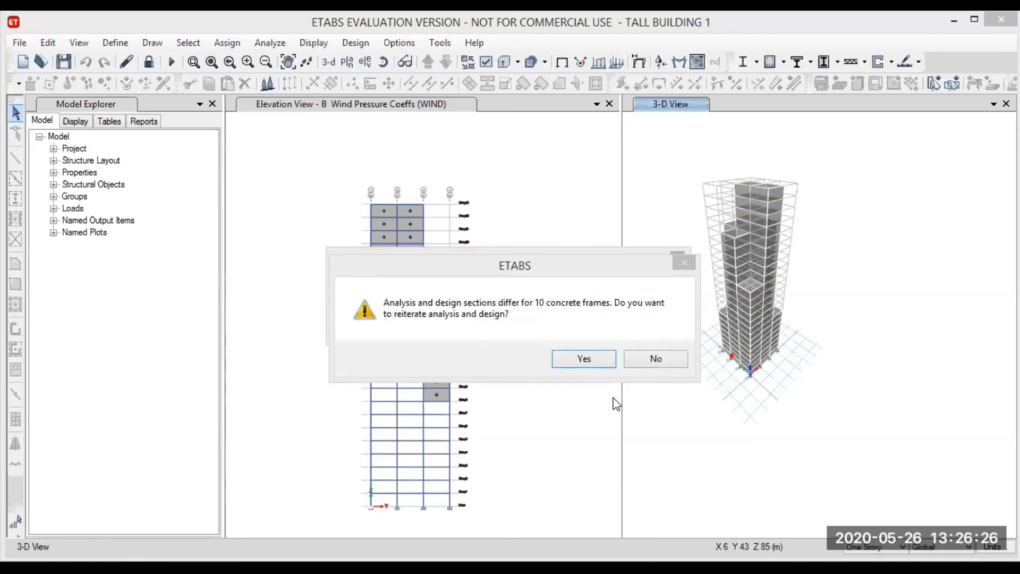
{"action": "left_click", "coordinate": [656, 358]}
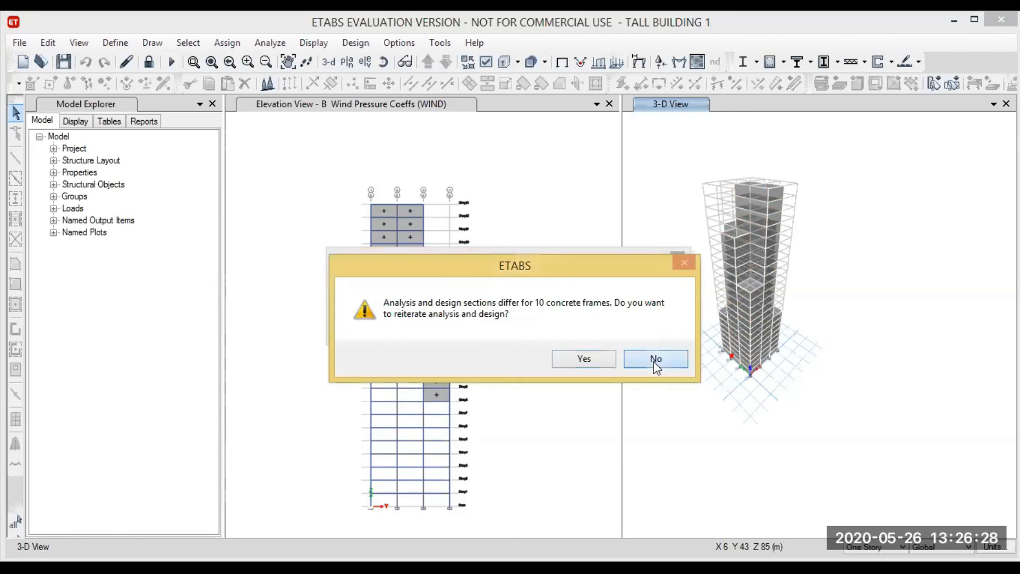
{"action": "left_click", "coordinate": [656, 360]}
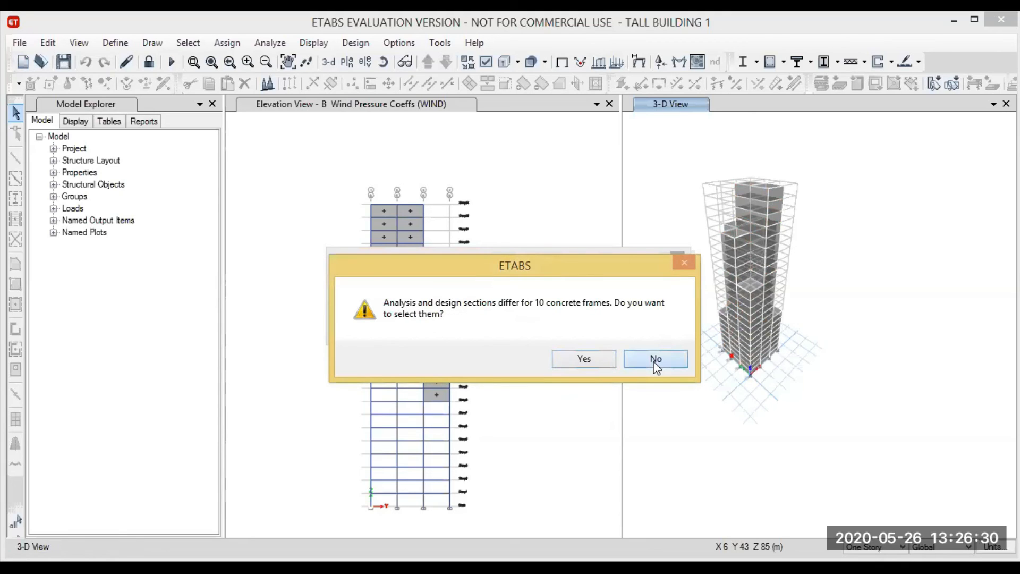
{"action": "left_click", "coordinate": [656, 359]}
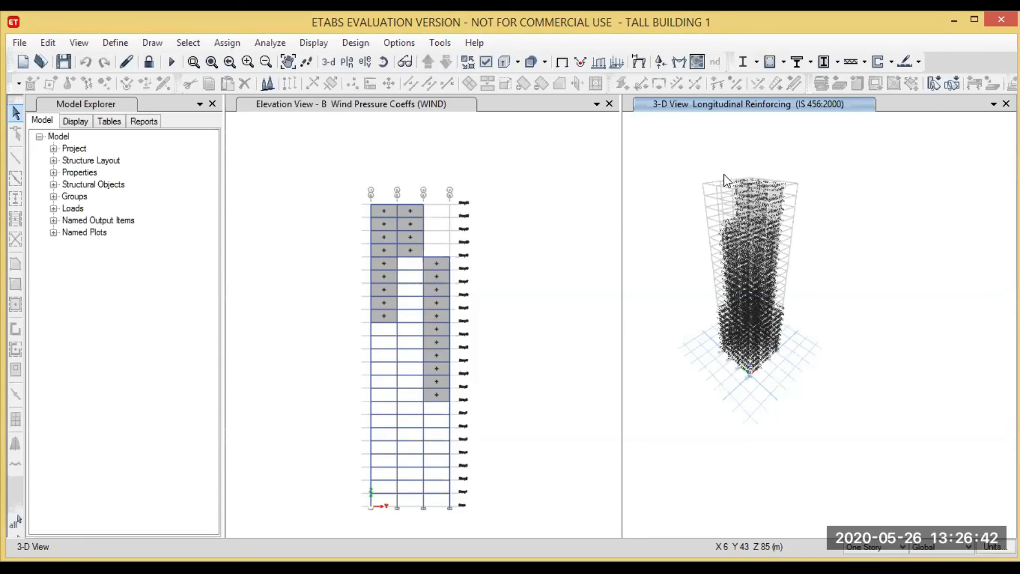
- Inspect the longitudinal reinforcing in the 3-D view and review the concrete beam design information for beam B4 at Story22
{"action": "scroll", "coordinate": [755, 212], "scroll_direction": "up", "scroll_amount": 5}
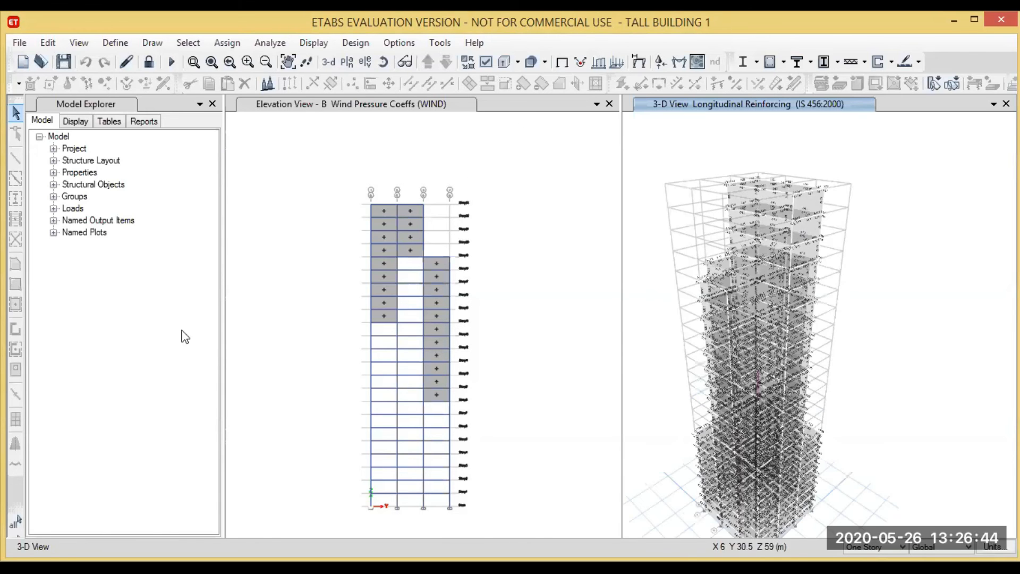
{"action": "left_click", "coordinate": [792, 269]}
{"action": "scroll", "coordinate": [797, 255], "scroll_direction": "up", "scroll_amount": 3}
{"action": "scroll", "coordinate": [845, 276], "scroll_direction": "down", "scroll_amount": 1}
{"action": "scroll", "coordinate": [849, 283], "scroll_direction": "down", "scroll_amount": 6}
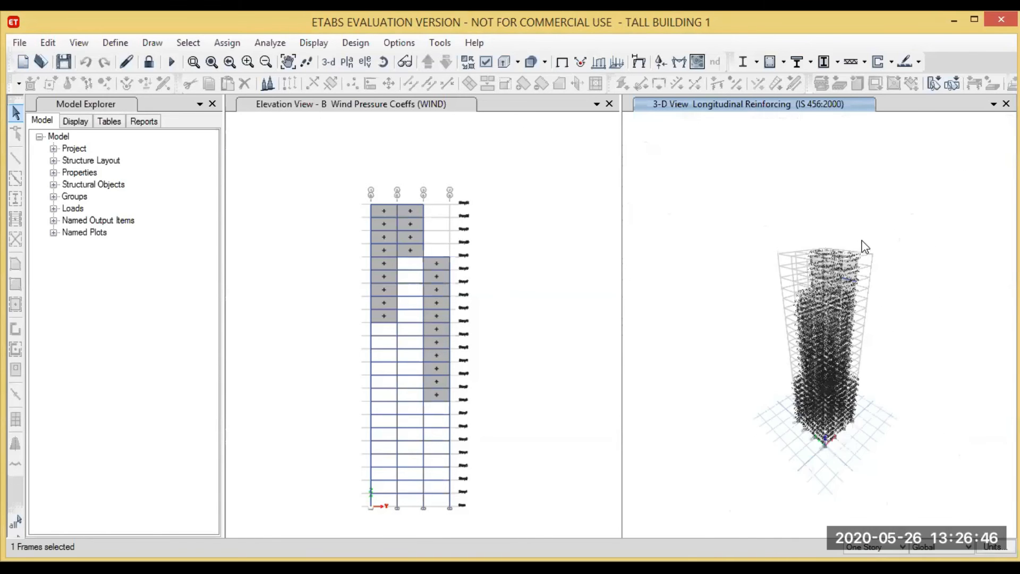
{"action": "scroll", "coordinate": [840, 255], "scroll_direction": "up", "scroll_amount": 6}
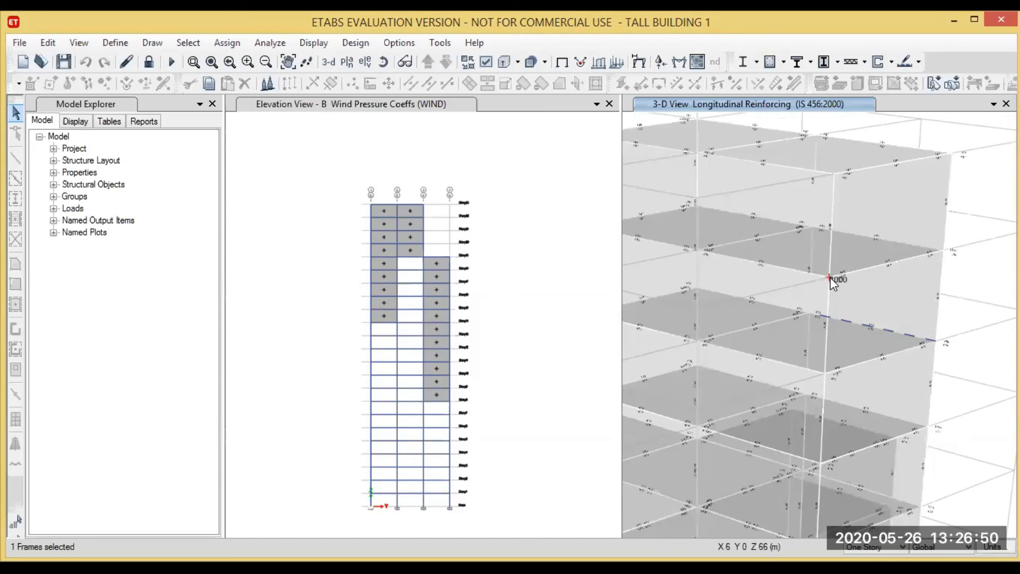
{"action": "right_click", "coordinate": [827, 275]}
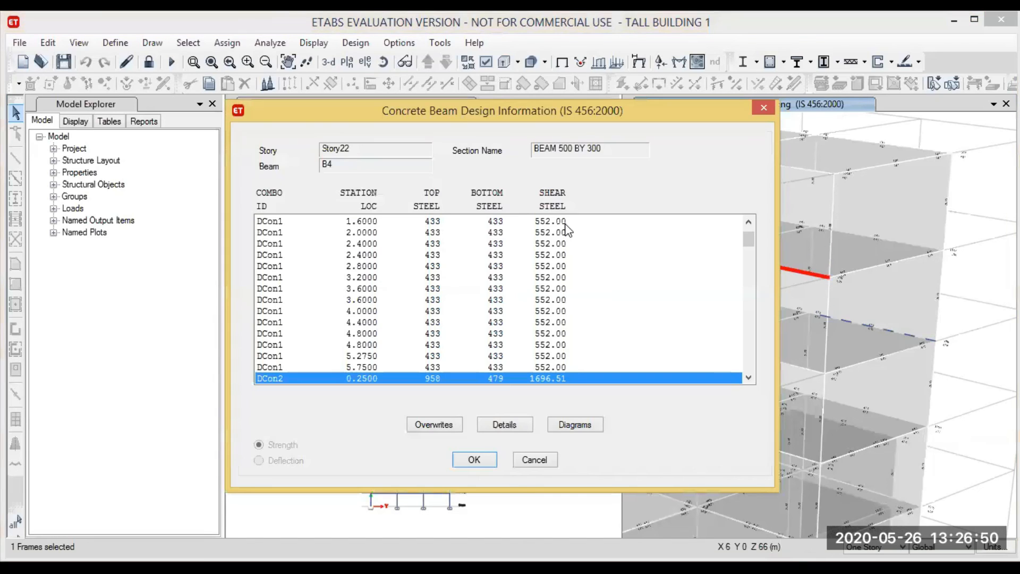
{"action": "left_click", "coordinate": [764, 109]}
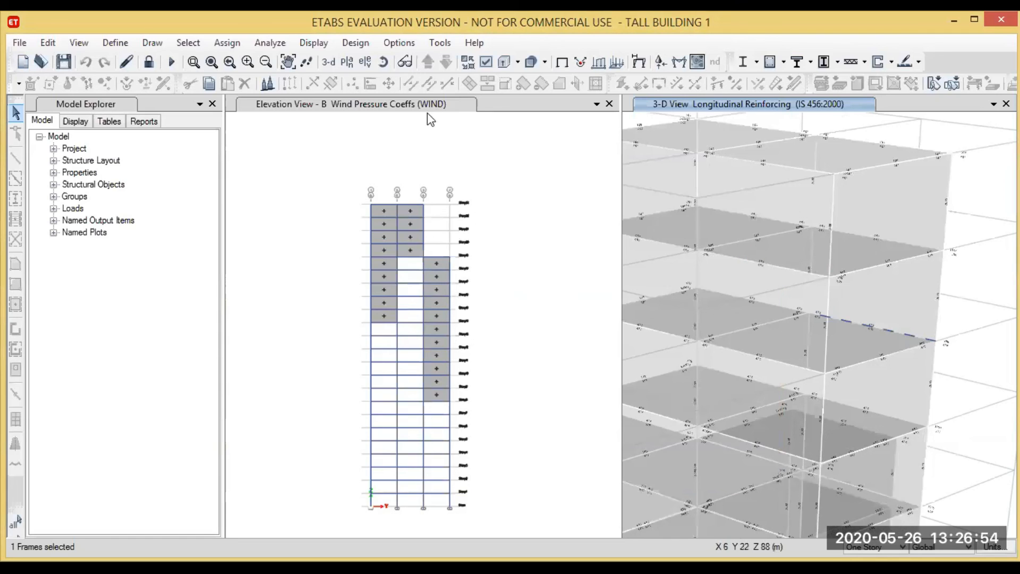
- Verify whether all concrete frame members pass the design check and dismiss the resulting message
{"action": "left_click", "coordinate": [385, 100]}
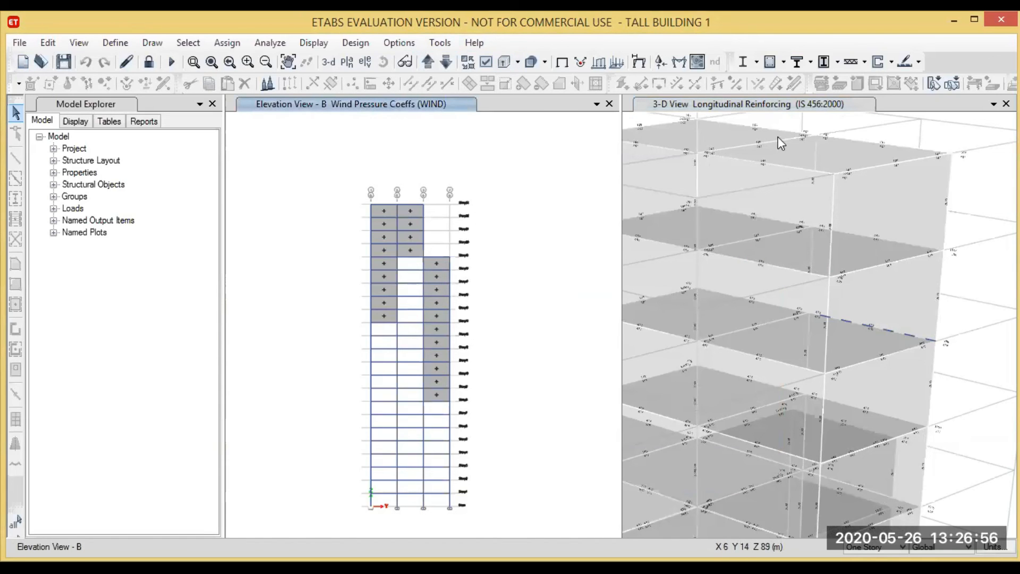
{"action": "scroll", "coordinate": [840, 269], "scroll_direction": "down", "scroll_amount": 3}
{"action": "scroll", "coordinate": [840, 269], "scroll_direction": "down", "scroll_amount": 3}
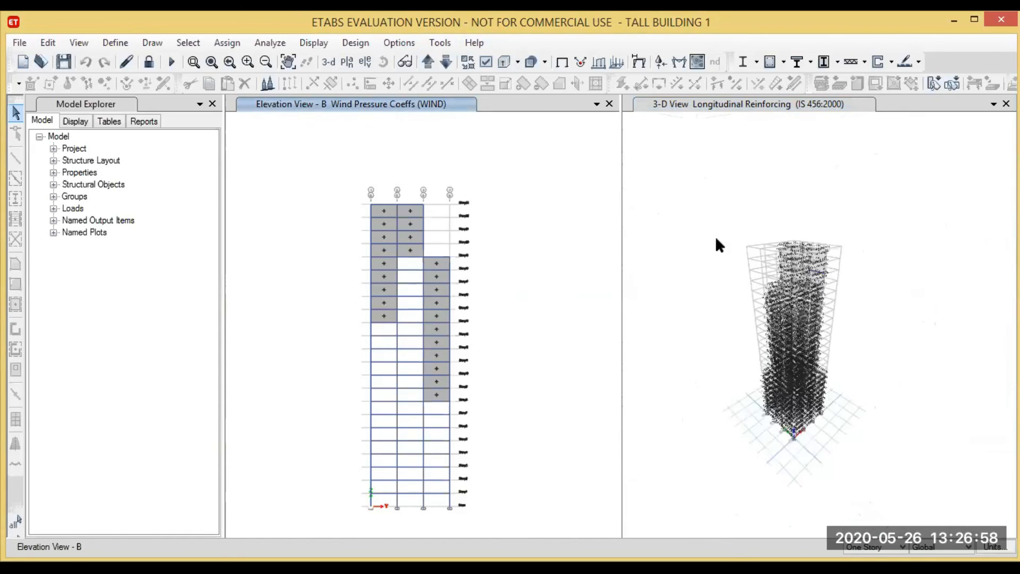
{"action": "scroll", "coordinate": [790, 324], "scroll_direction": "up", "scroll_amount": 6}
{"action": "scroll", "coordinate": [729, 273], "scroll_direction": "down", "scroll_amount": 5}
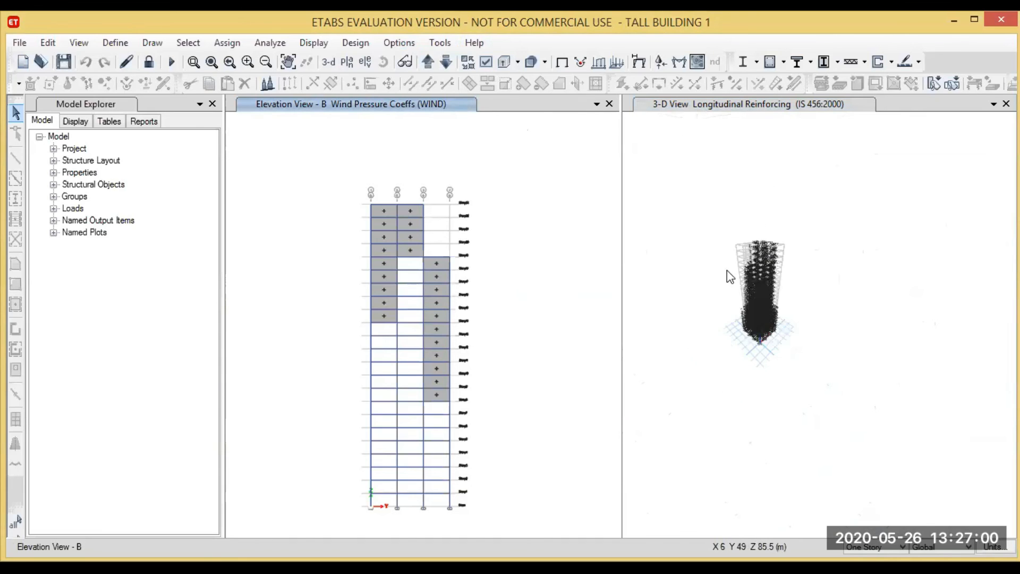
{"action": "scroll", "coordinate": [734, 269], "scroll_direction": "up", "scroll_amount": 2}
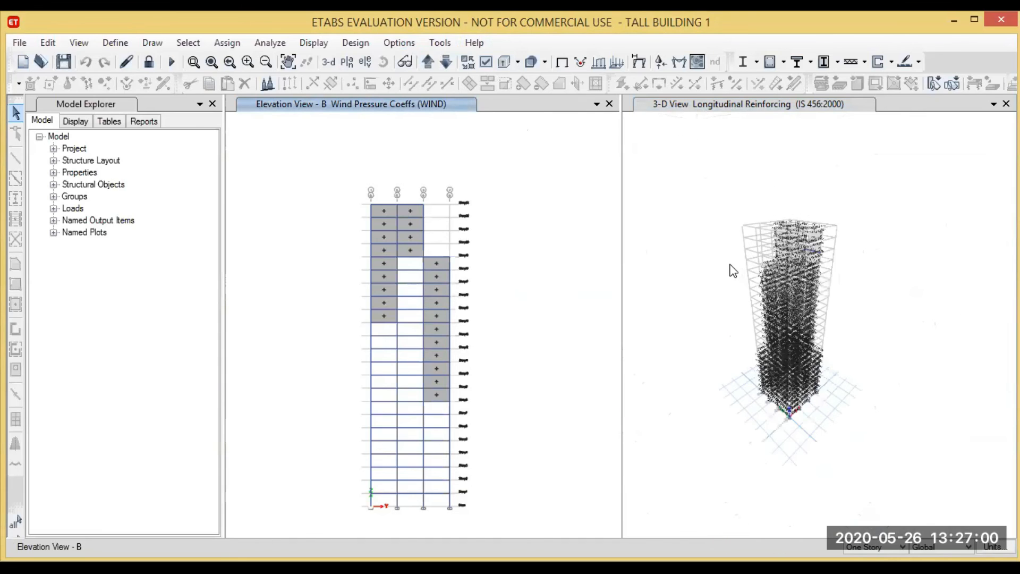
{"action": "left_click", "coordinate": [354, 46]}
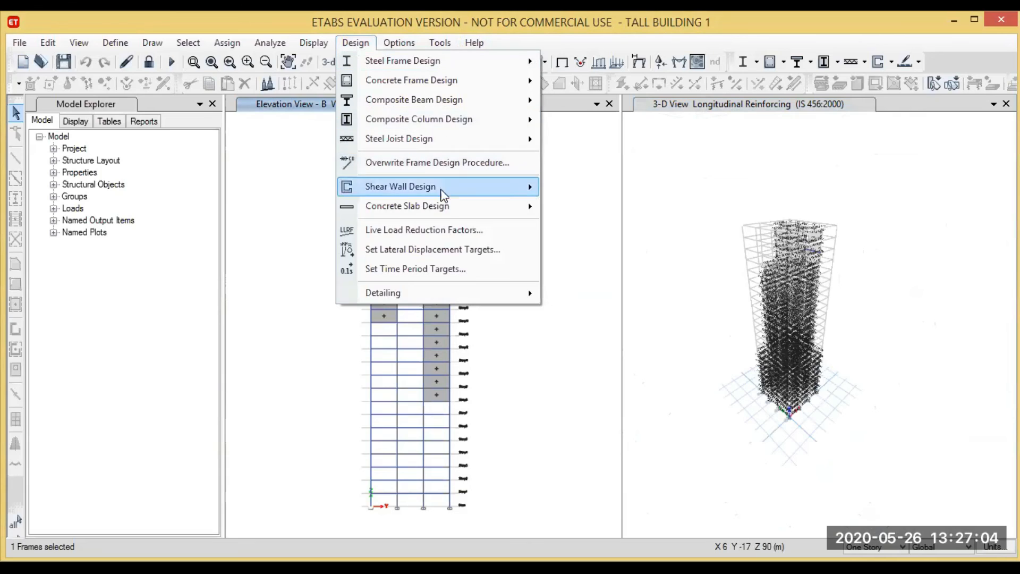
{"action": "mouse_move", "coordinate": [413, 81]}
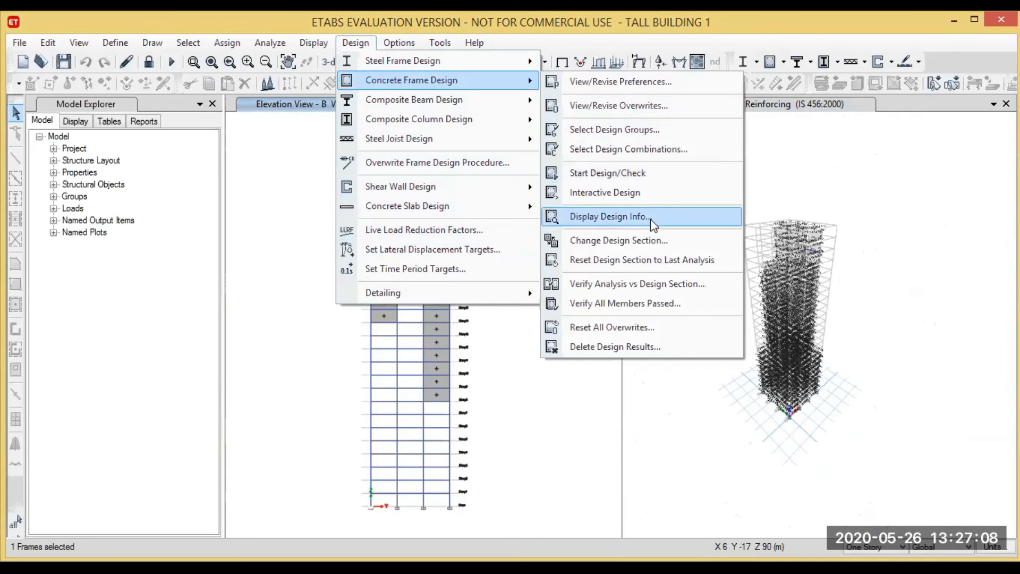
{"action": "left_click", "coordinate": [607, 301]}
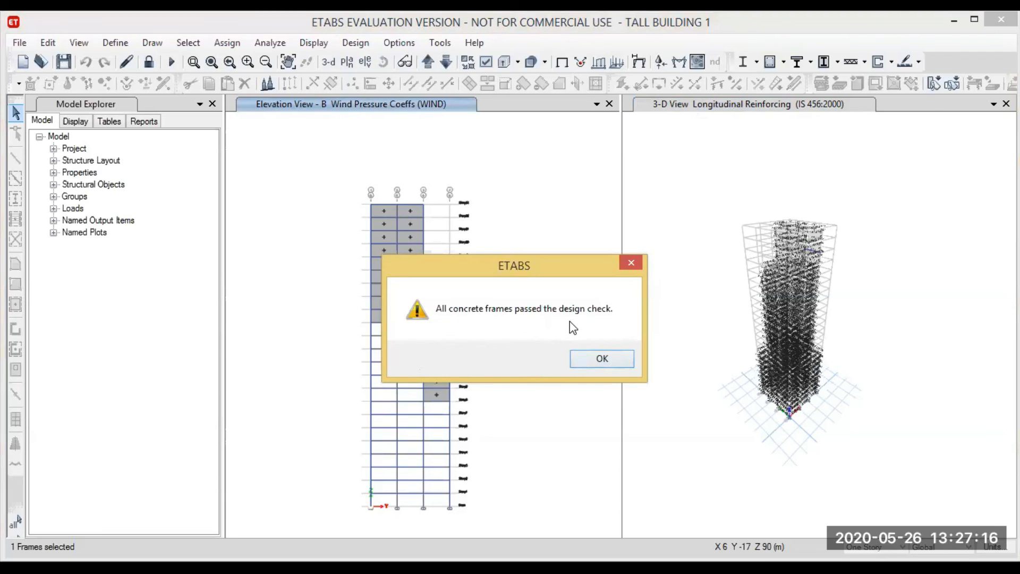
{"action": "left_click", "coordinate": [610, 360]}
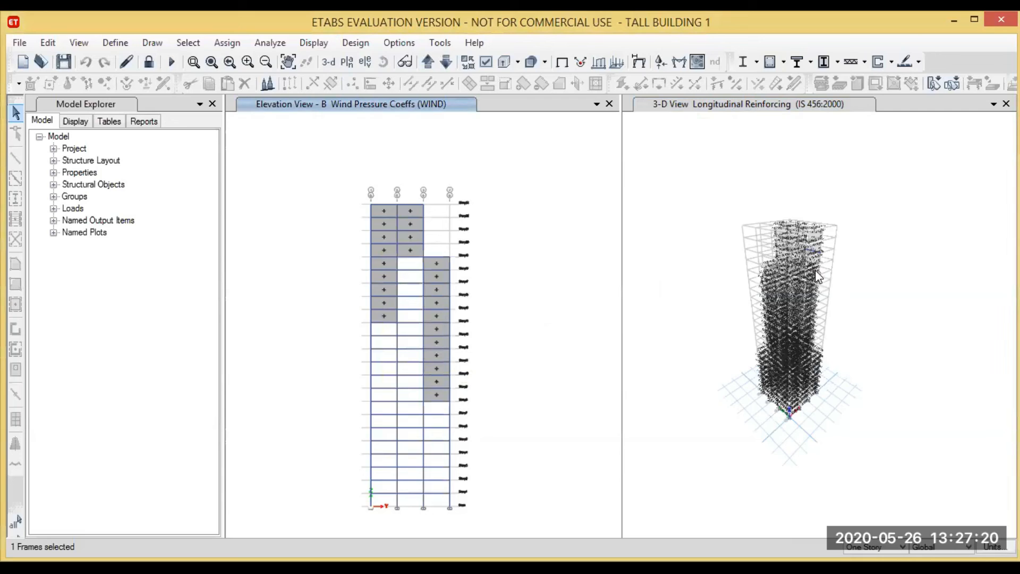
- Generate the Summary Report for the tall building and look through it, returning to its cover page
{"action": "left_click", "coordinate": [137, 123]}
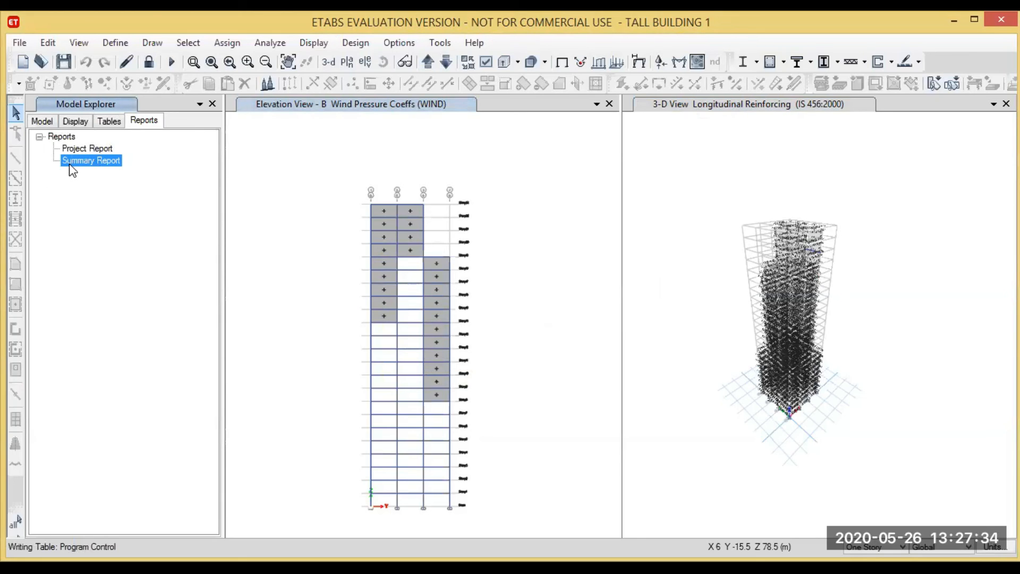
{"action": "right_click", "coordinate": [70, 166]}
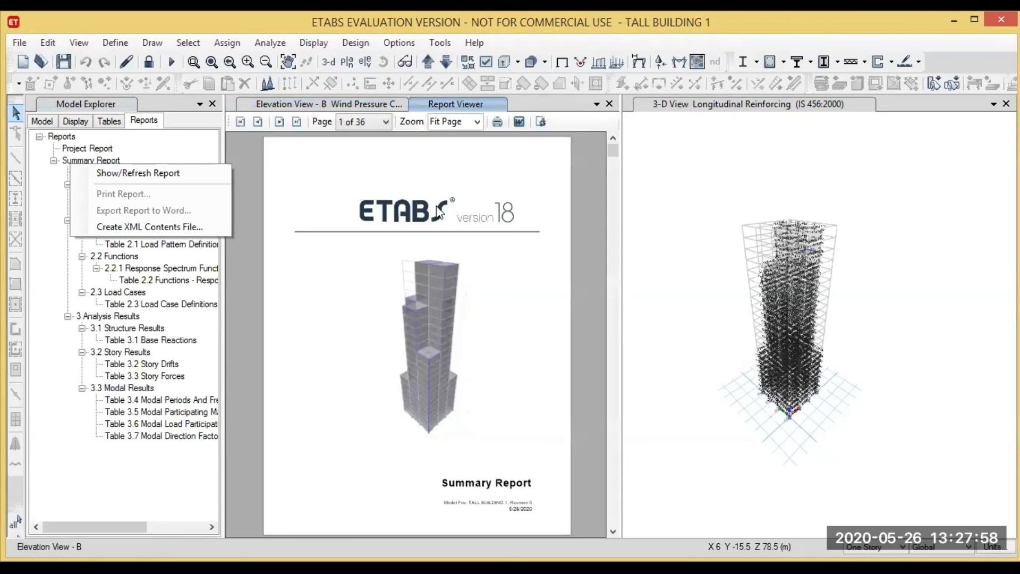
{"action": "left_click", "coordinate": [620, 155]}
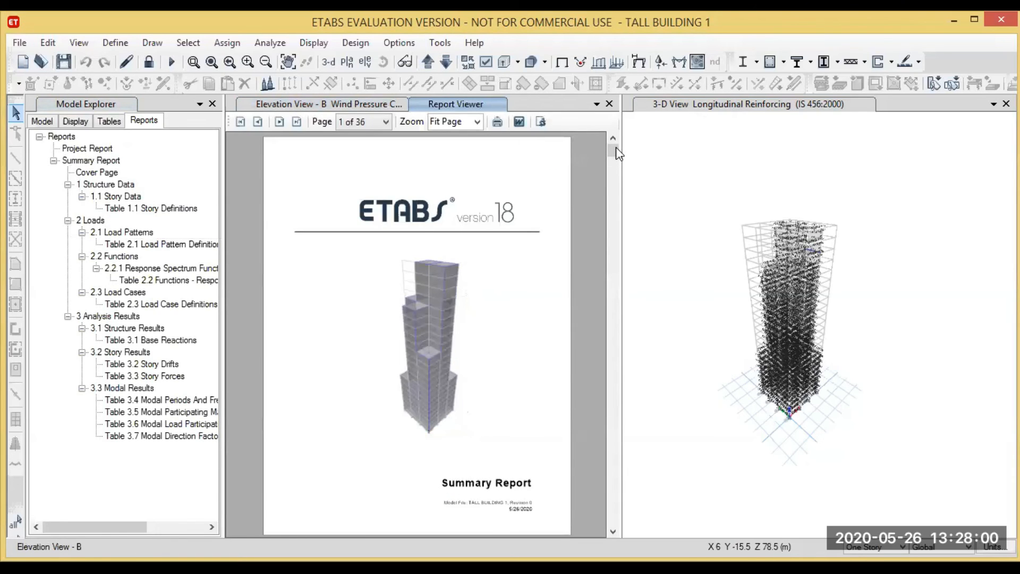
{"action": "left_click", "coordinate": [616, 174]}
{"action": "left_click_drag", "start_coordinate": [616, 169], "coordinate": [608, 146]}
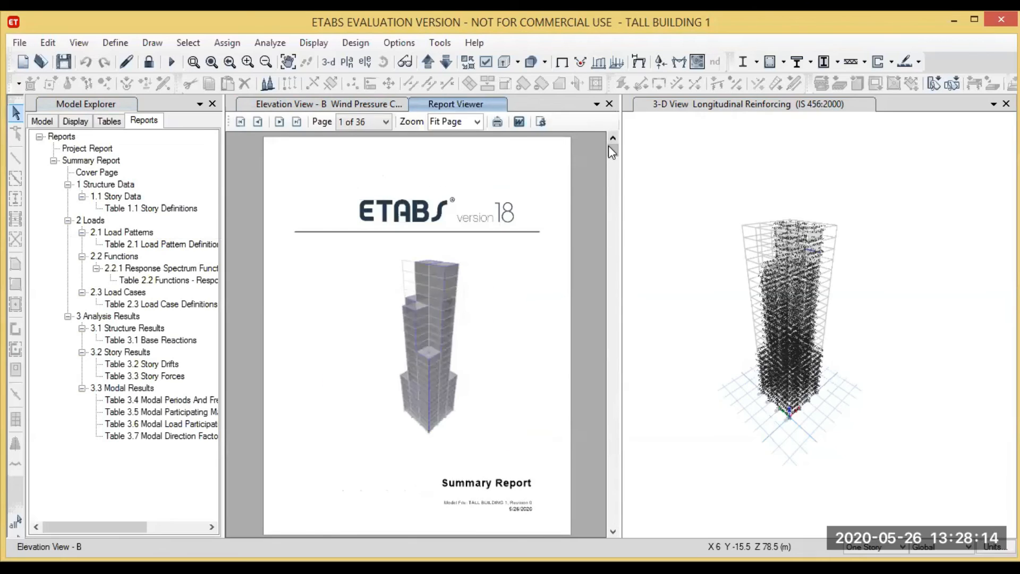